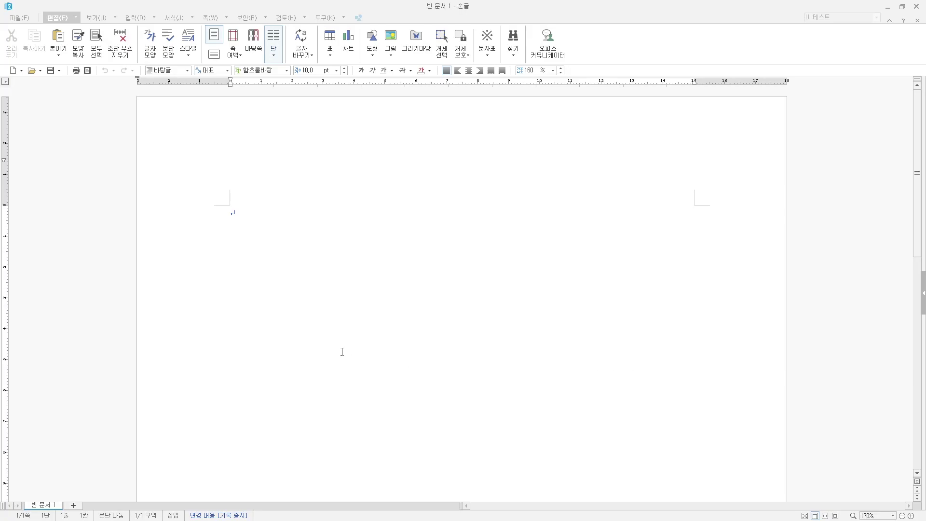
- Save the blank document as an .hwp in Documents > ITQ, named with examinee number and name
left_click(281, 223)
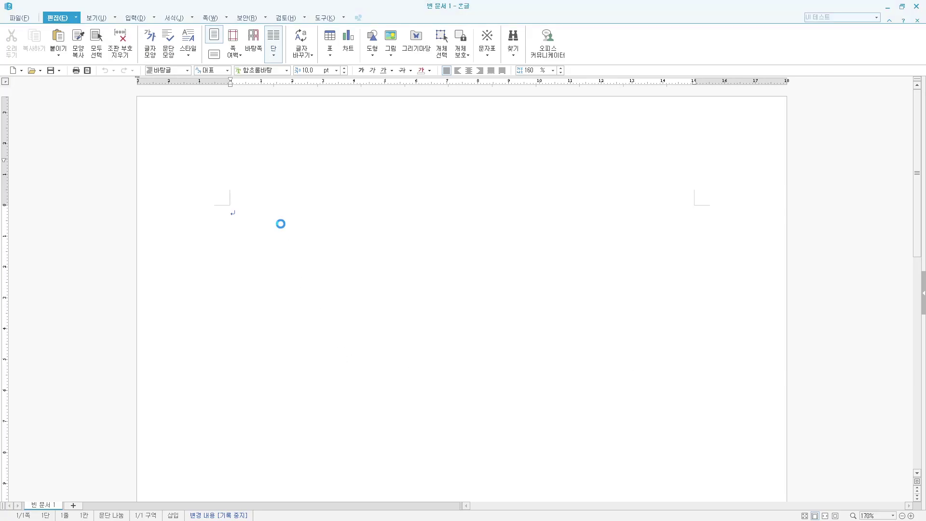
key("ctrl+s")
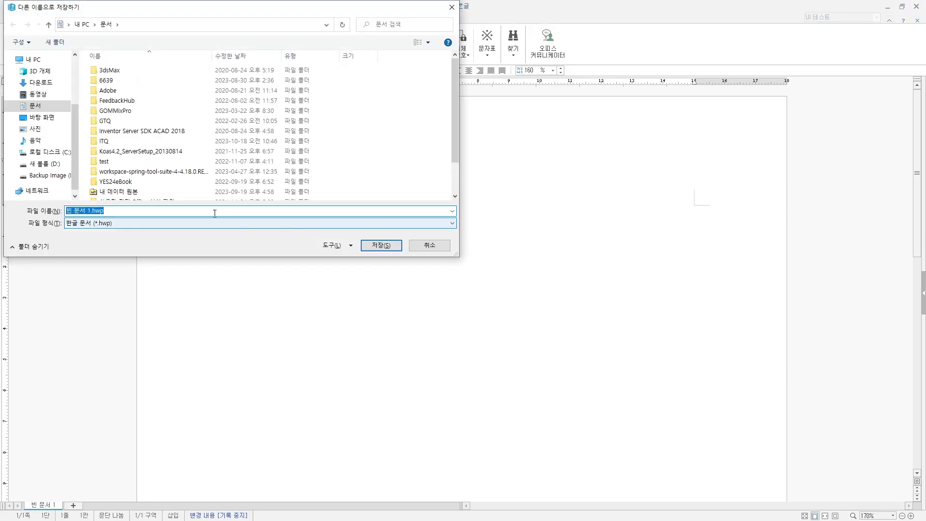
left_click(22, 108)
double_click(105, 142)
left_click(124, 212)
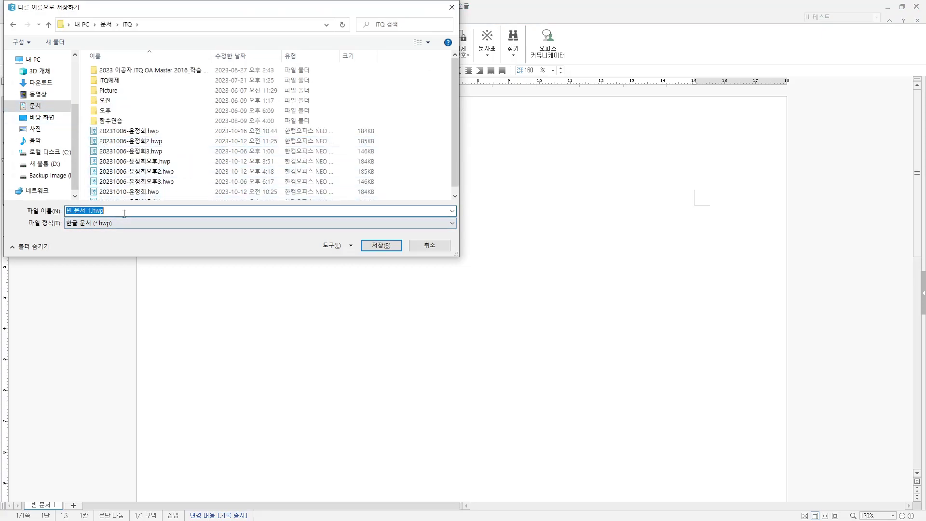
type("0000")
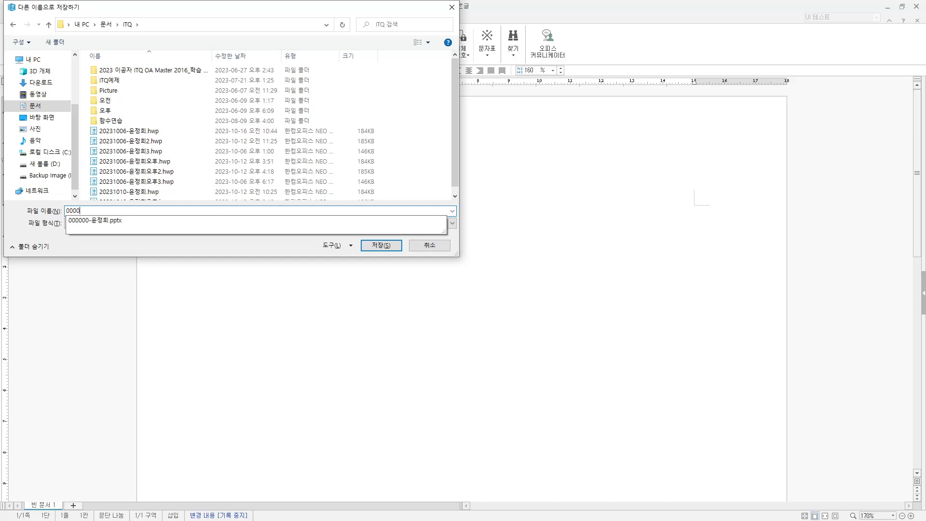
key("Return")
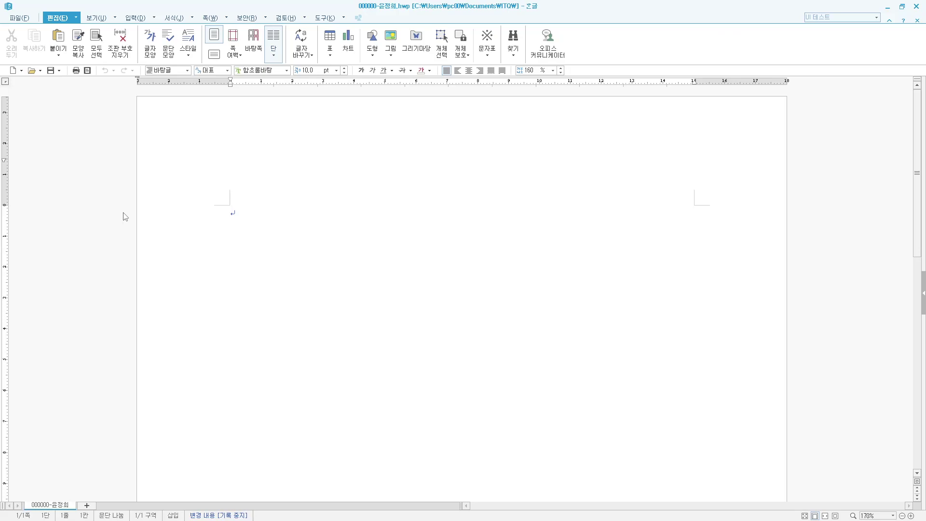
- In 편집 용지, set top, bottom, header and footer margins to 10 mm and left/right to 11 mm
key("F7")
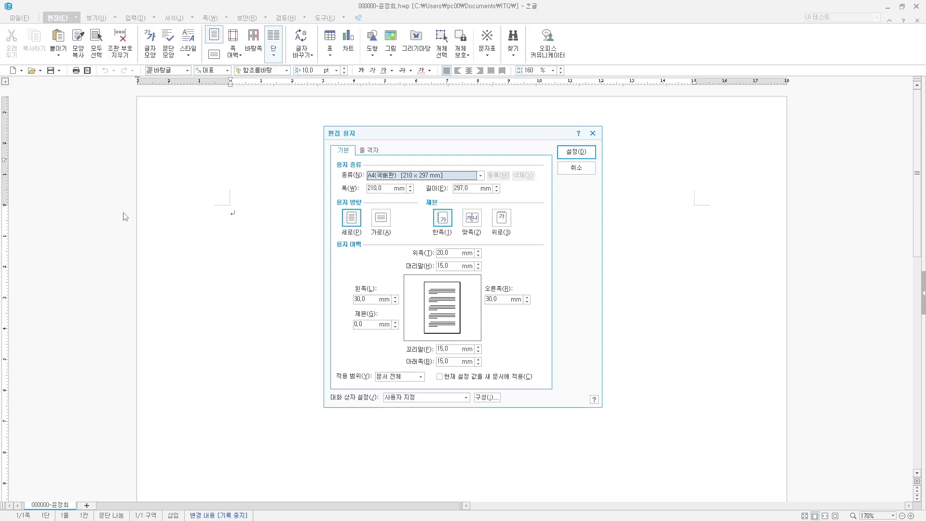
key("Tab")
key("Tab")
key("Tab")
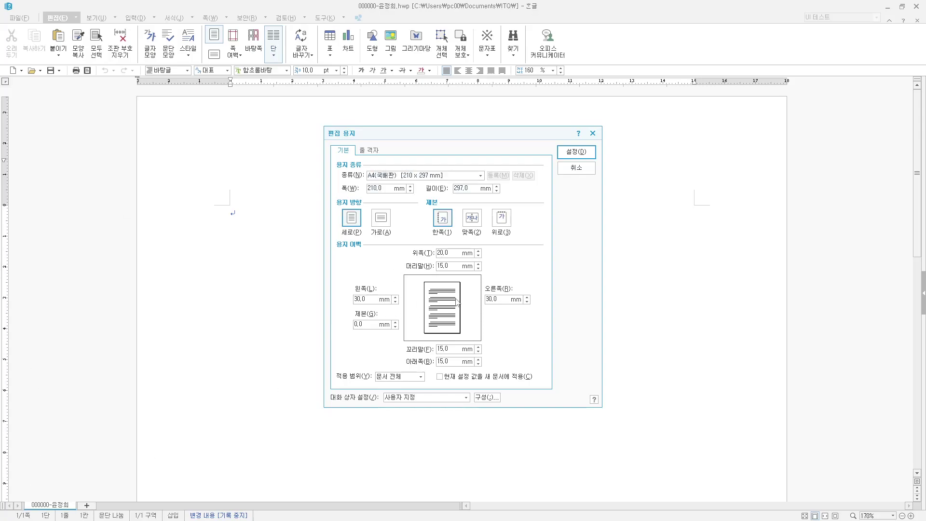
left_click(452, 253)
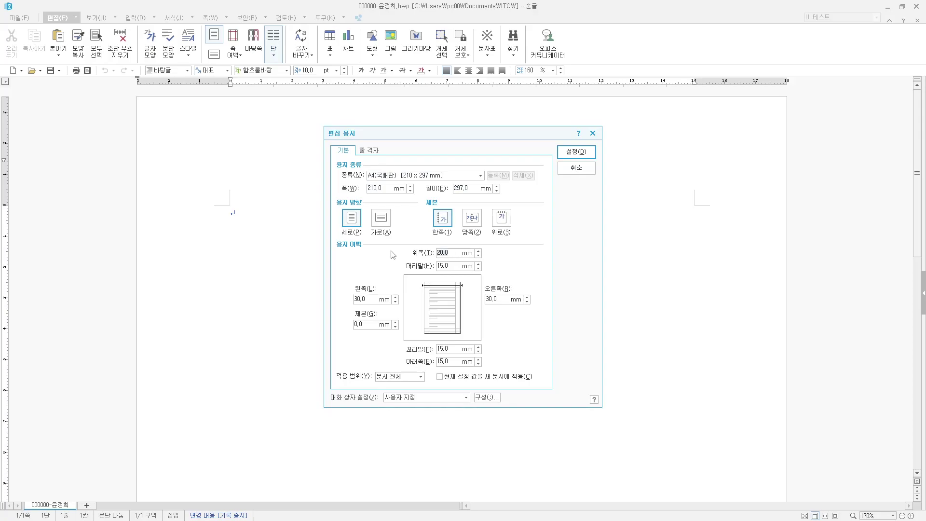
type("10")
key("Tab")
type("10")
key("Tab")
type("11")
key("Tab")
type("11")
key("Tab")
type("10")
key("Tab")
type("10")
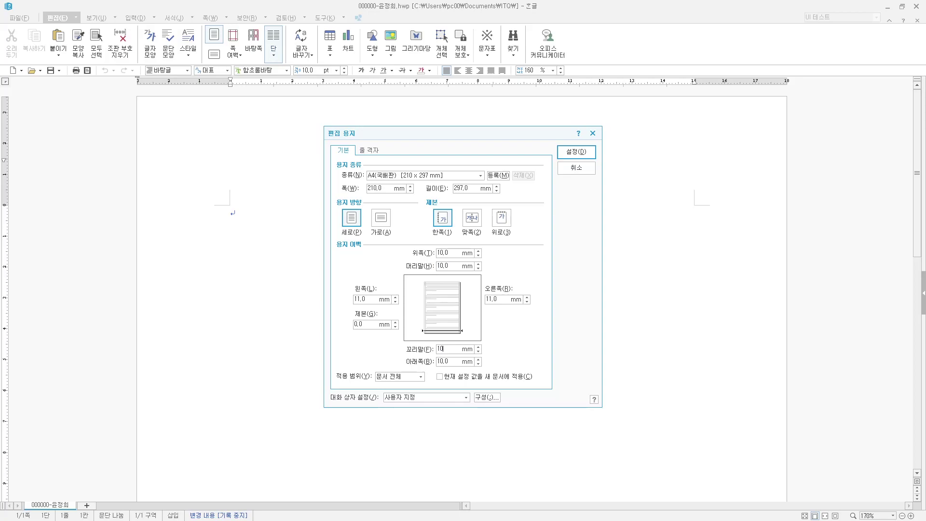
key("Return")
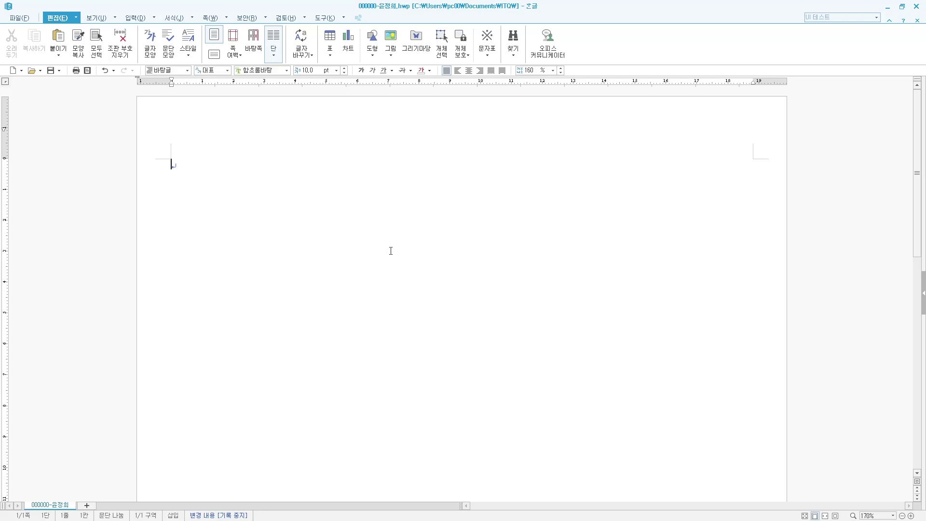
- Start a new page with the title 합리적인 경제 생활 followed by a blank line
key("ctrl+Return")
key("ctrl+Return")
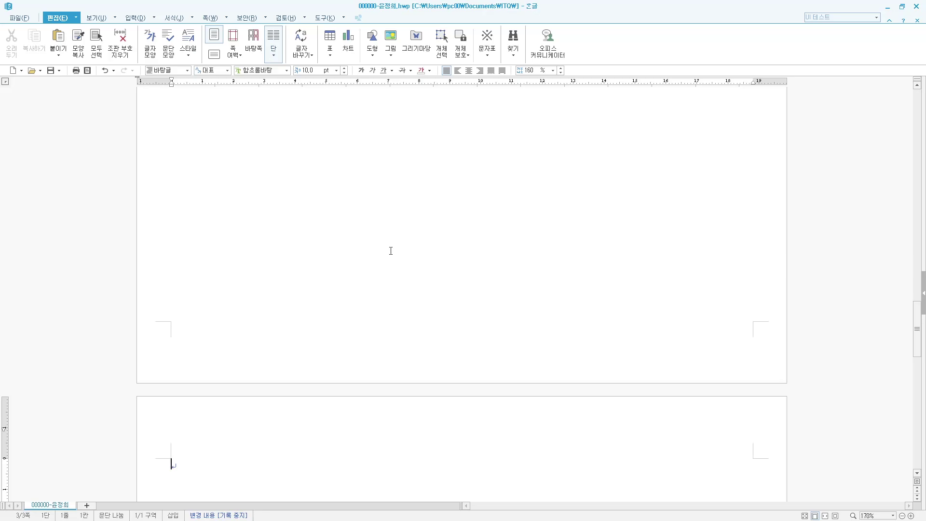
type("합리적인 경제 생활")
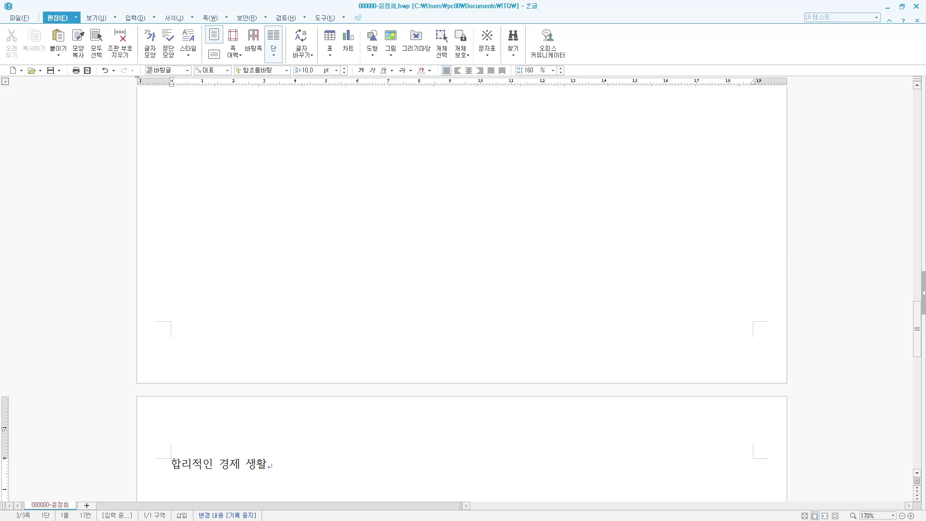
key("Return")
key("Return")
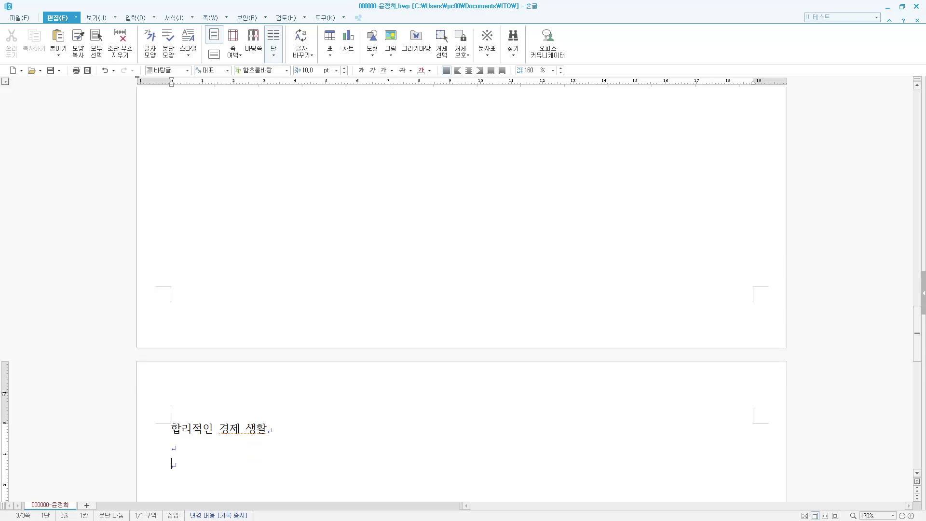
- Type the sentence 사람은 누구나 행복한 삶을 소망한다. and paste the remaining body paragraphs
type("사람은 누구나 행")
type("복한 삶")
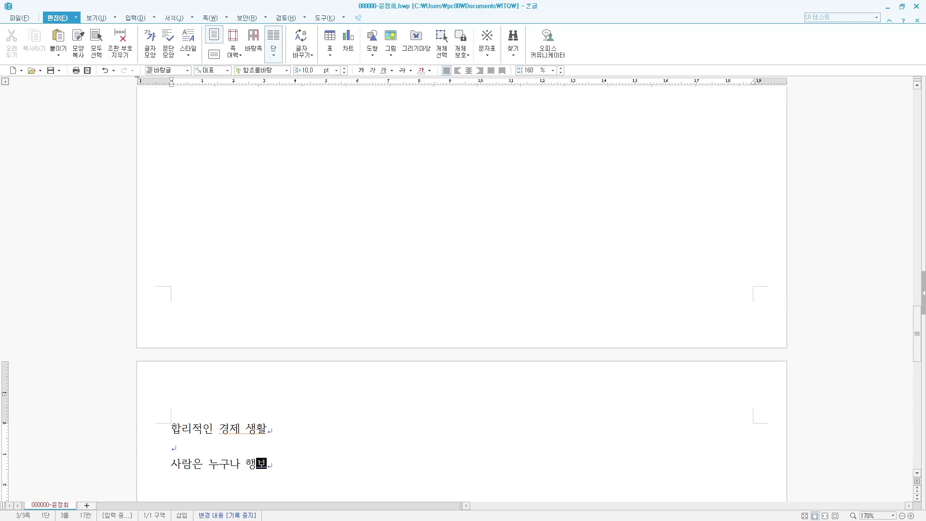
type("을 ")
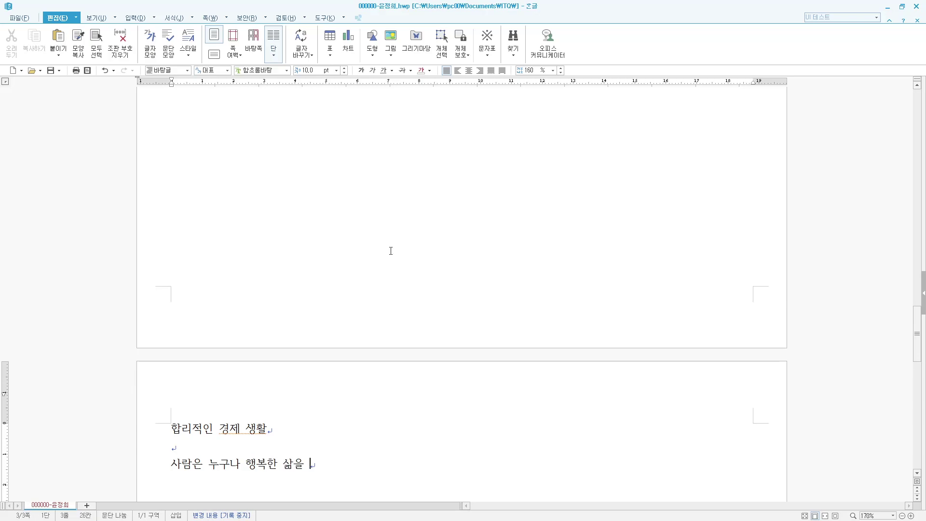
type("소망한다.")
scroll(244, 364, "down", 3)
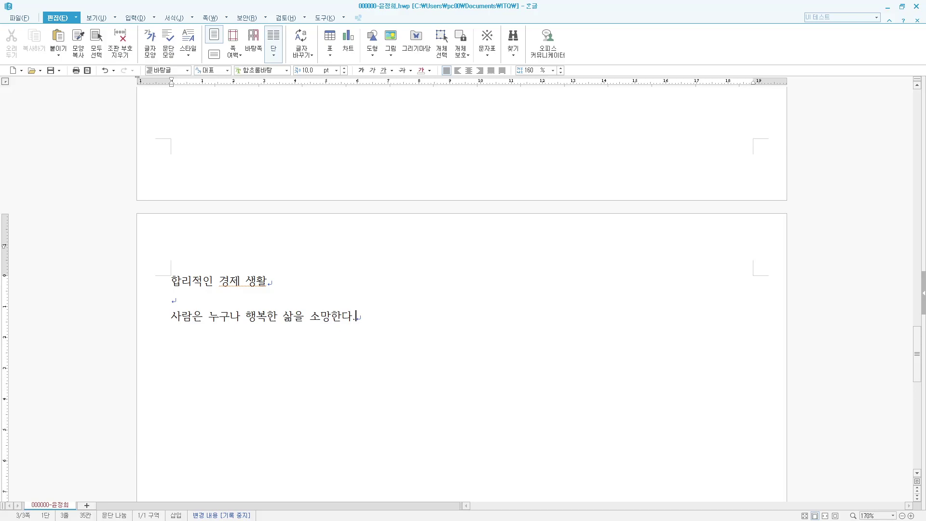
type("물질적인 조건만 갖춘다고 해서 행복이 보장되는 것은 아니지만 자족할 만한 수준 이상의 경제적 능력은 행복한 생활을 위해 필수적이다. 그래서 지금 이 시간에도 사람들은 경제적 능력을 향상시키기 위해 저마다의 위치에서 열심히 노력하고 있다. 여유가 없어 지금 당장은 저축을 하지 못한다 하더라도 실망할 필요는 없다. 여유 자금이 없더라도 우선은 가까운 금융기관을 자주 방문하여 금융 서비스 정보를 모으거나 금융상품 선택 방법 등을 배우는 것부터 시작할 수 있다. 여유 자금이 생겼을 때를 대비하여 준비를 철저히 한다면 좀 더 수월하게 유리한 저축 수단을 선택할 수 있으며 자신이 꿈꾸어 왔던 행복한 미래에 더 빨리 다가갈 수 있다. 따라서 먼저 생활 속에서 금융 서비스 정보에 친숙해질 수 있는 방법들과 금융상품을 선택하는 기준을 바르게 알아야 한다. 저축을 생활화하기 위한 방법과 고령화시대 노후 준비를 위한 자금 마련 방법 등도 함께 알아두어야 한다. 이 밖에도 저축은 불필요한 소비를 줄임으로써 물가안정과 자원절약에 기여하는 한편 근검절약의 생활화를 유도하여 건전한 사회풍토를 조성하는 데에도 일익을 담당하고 있다.")
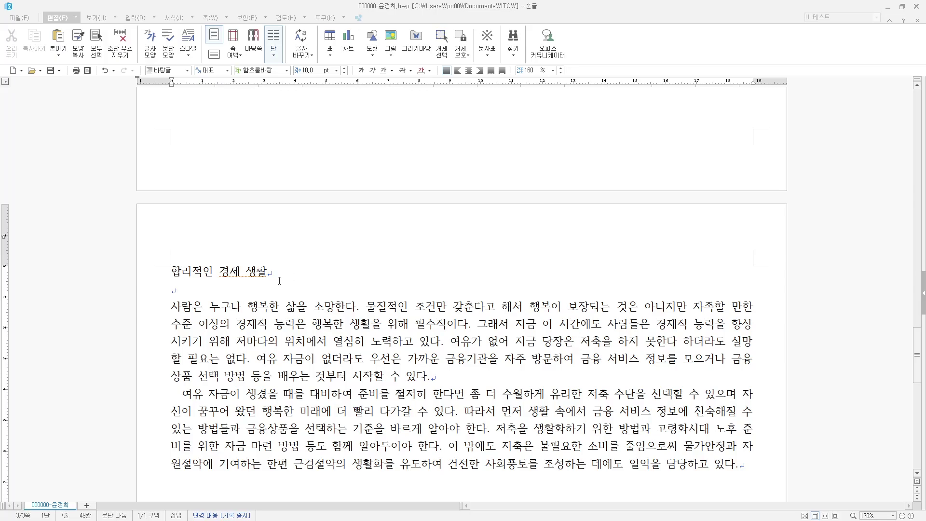
- Format the title 합리적인 경제 생활 as 18 pt bold 궁서 and centre-align it
left_click(132, 269)
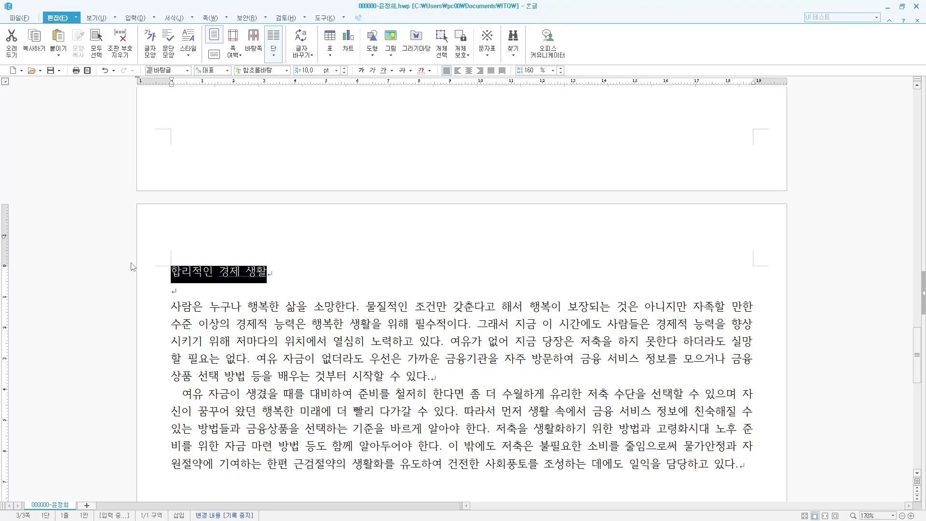
key("alt+l")
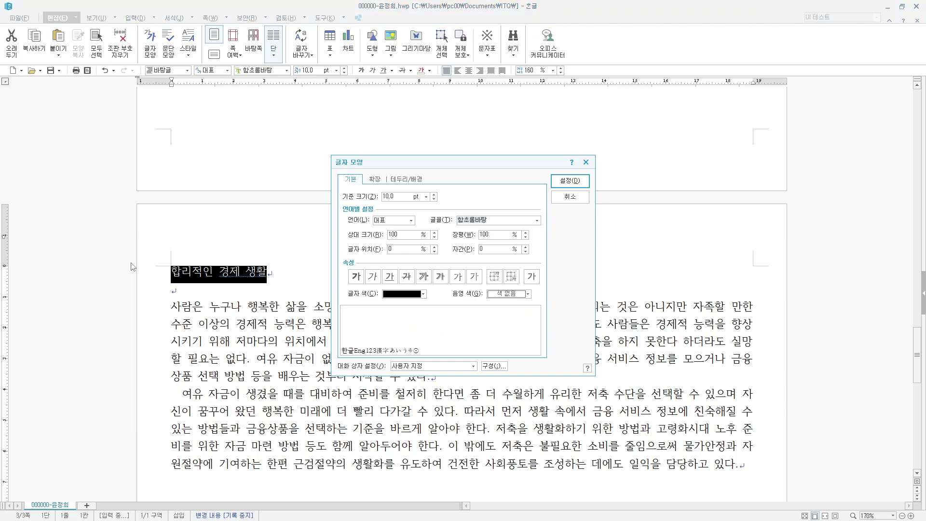
type("궁서")
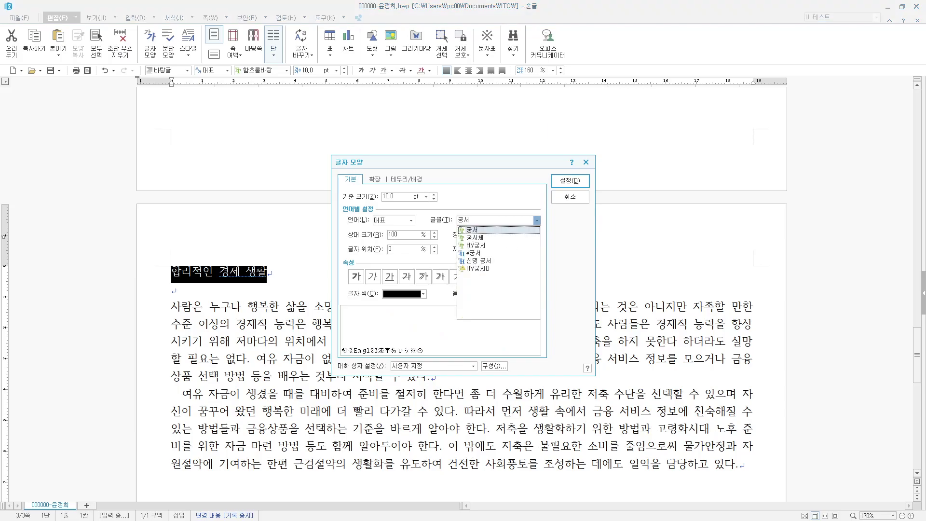
key("Return")
key("alt+z")
type("18")
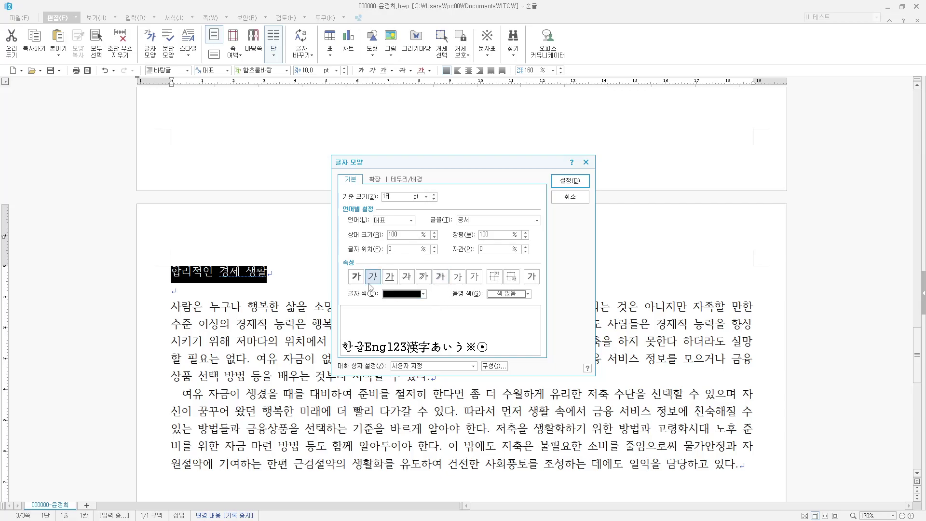
left_click(356, 276)
left_click(570, 181)
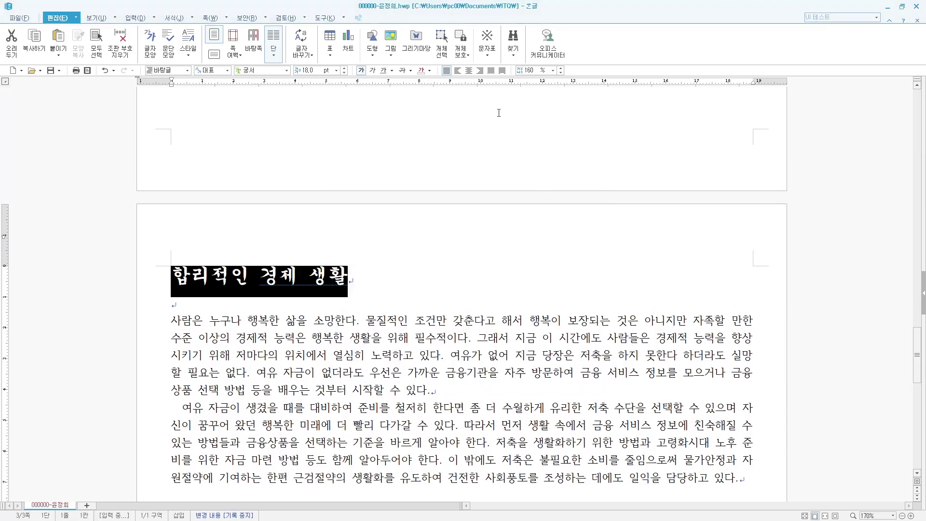
left_click(469, 71)
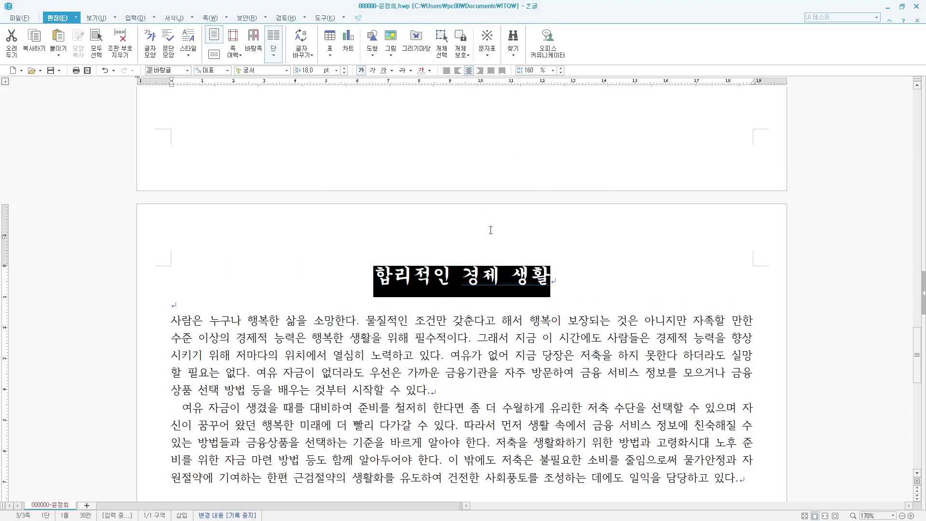
- Insert a bookmark named 저축 at the start of the title 합리적인 경제 생활
key("Escape")
left_click(375, 276)
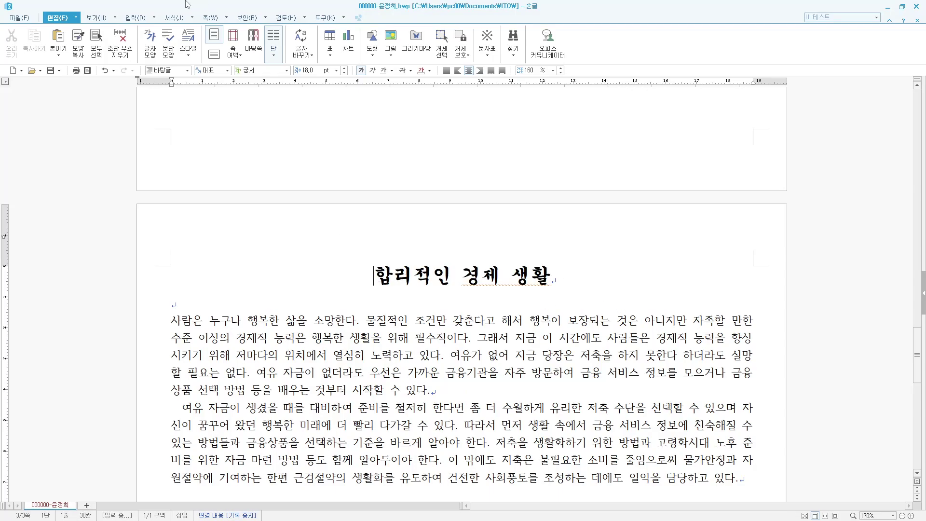
left_click(154, 19)
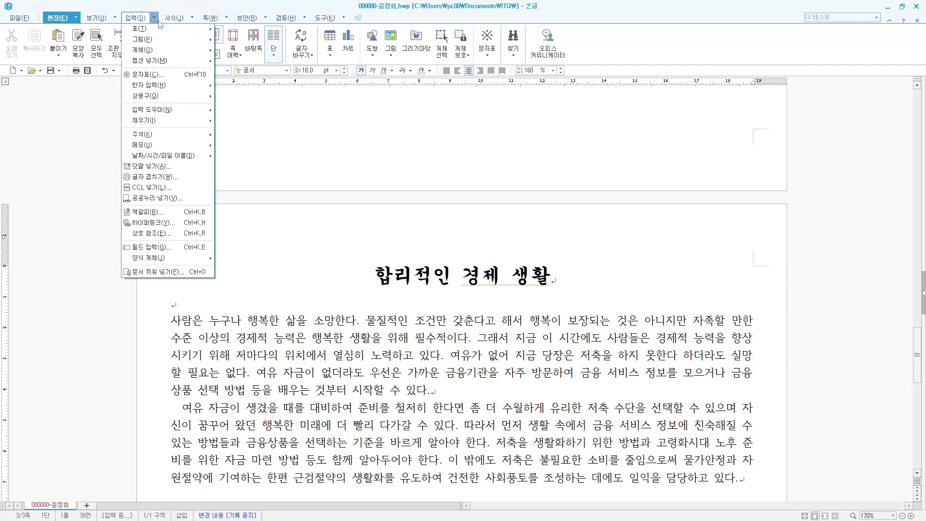
mouse_move(170, 139)
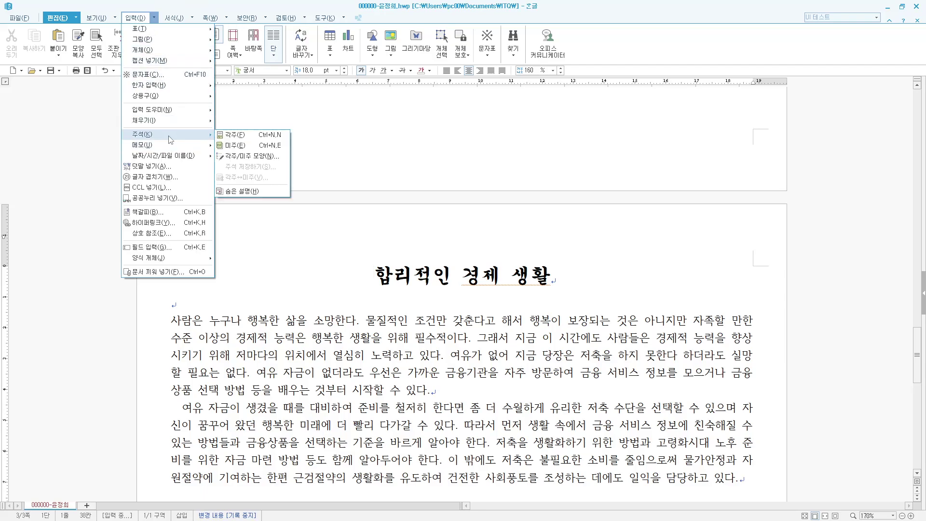
left_click(148, 211)
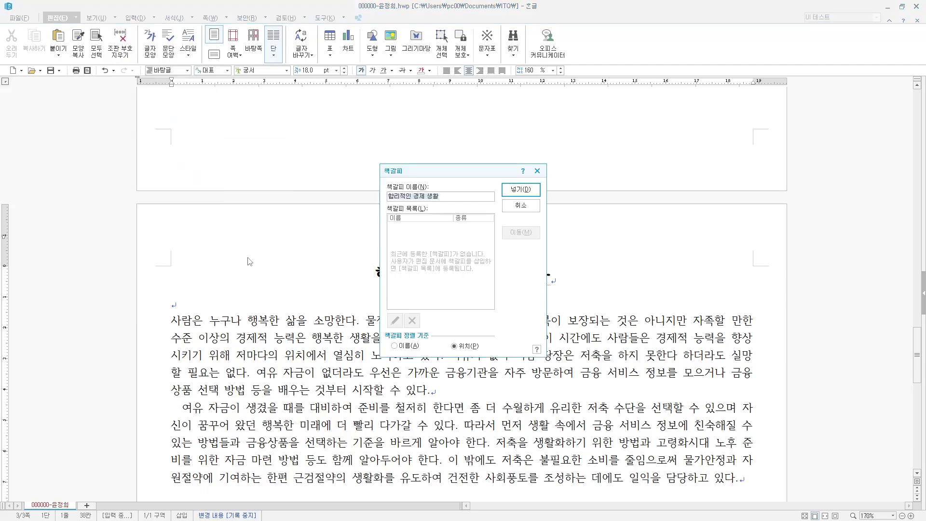
type("저축")
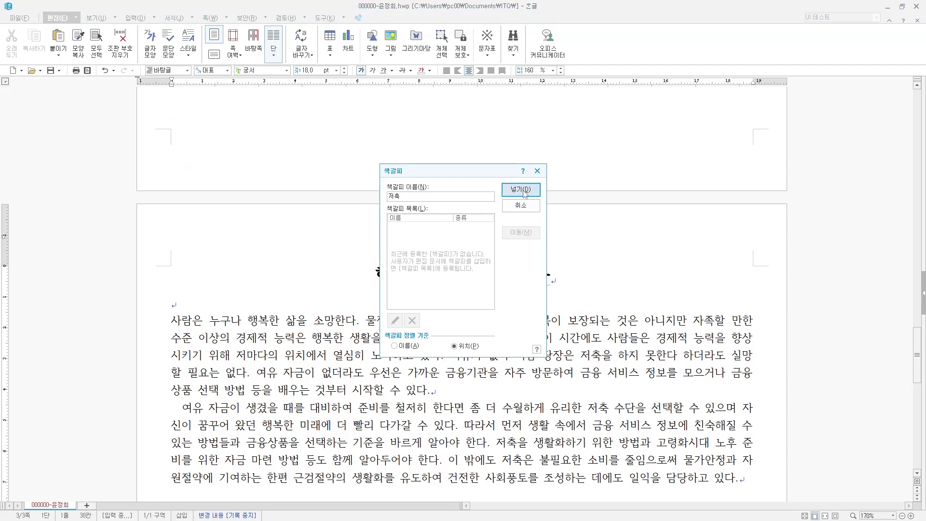
left_click(524, 189)
key("shift+Home")
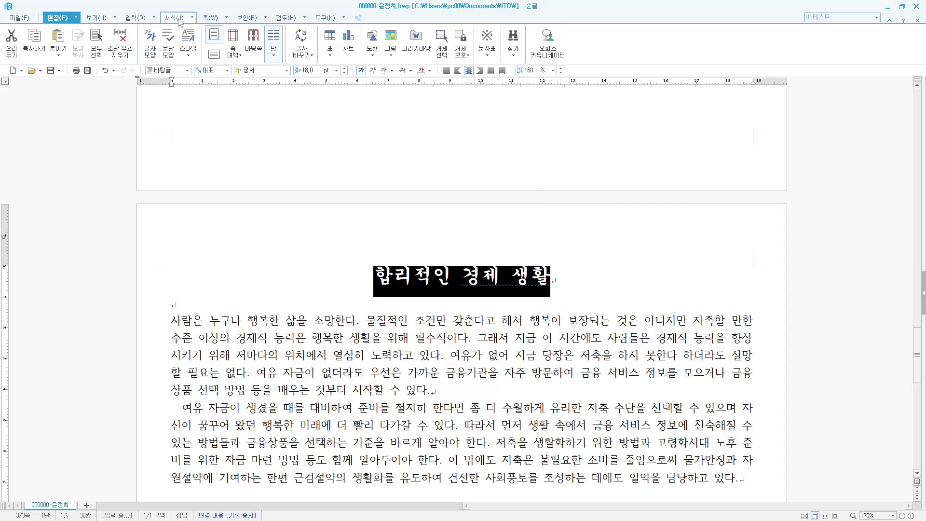
- Add the 덧말 슬기로운 예금 positioned above the title 합리적인 경제 생활
left_click(192, 18)
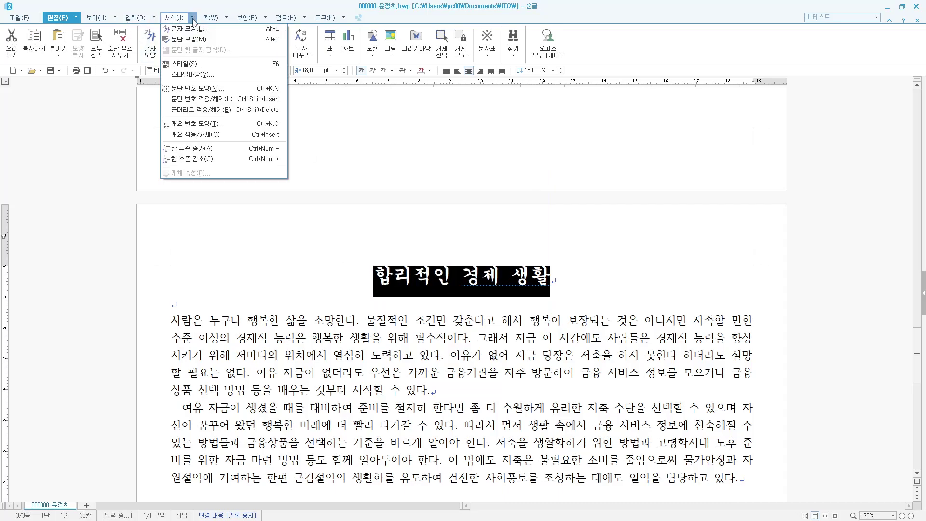
mouse_move(157, 17)
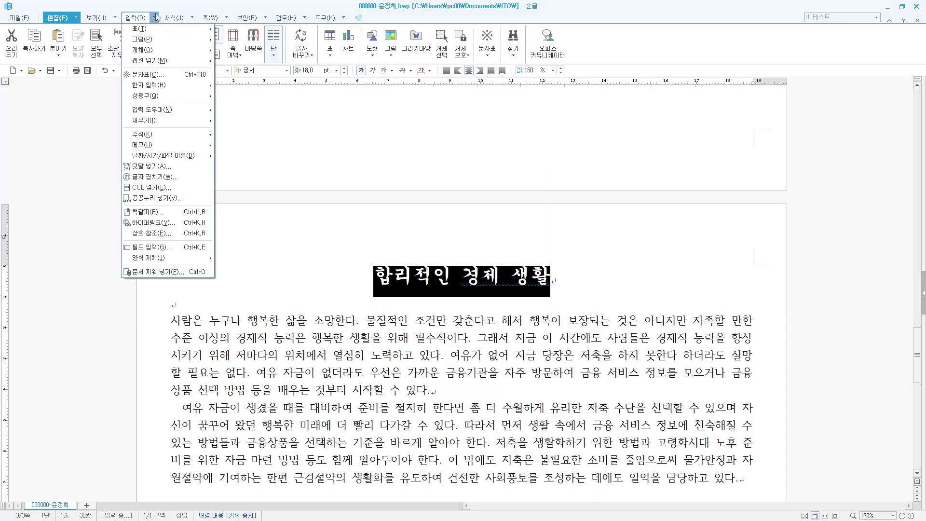
left_click(163, 166)
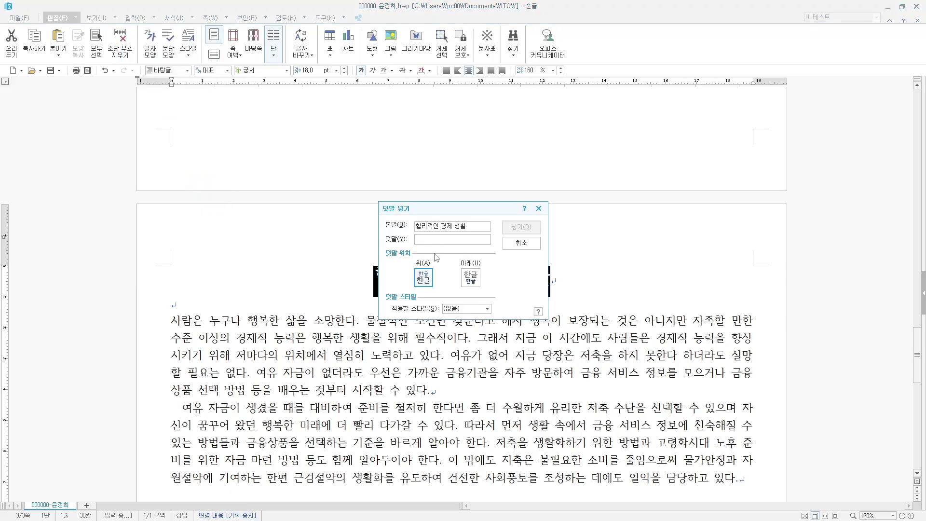
type("슬기")
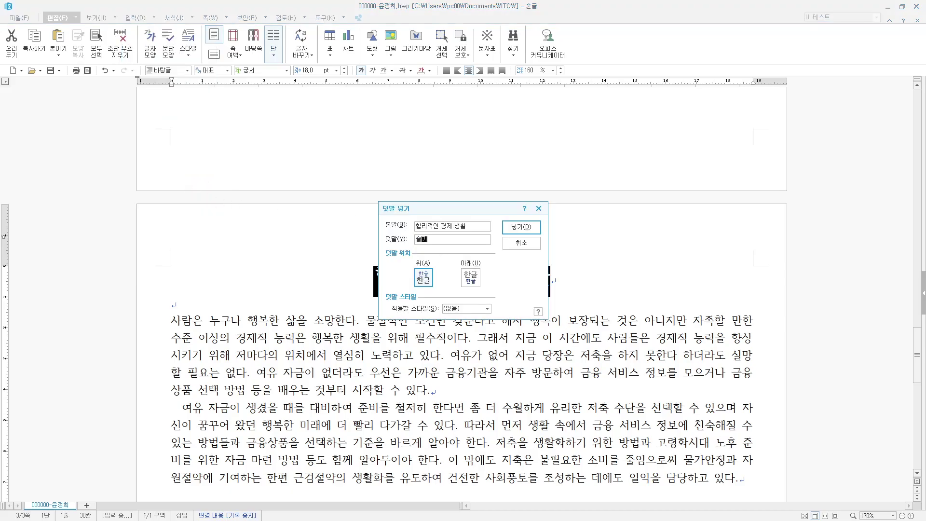
type("로운 ㅇ의사ㅅ")
key("BackSpace")
key("BackSpace")
key("BackSpace")
type("예금")
left_click(525, 227)
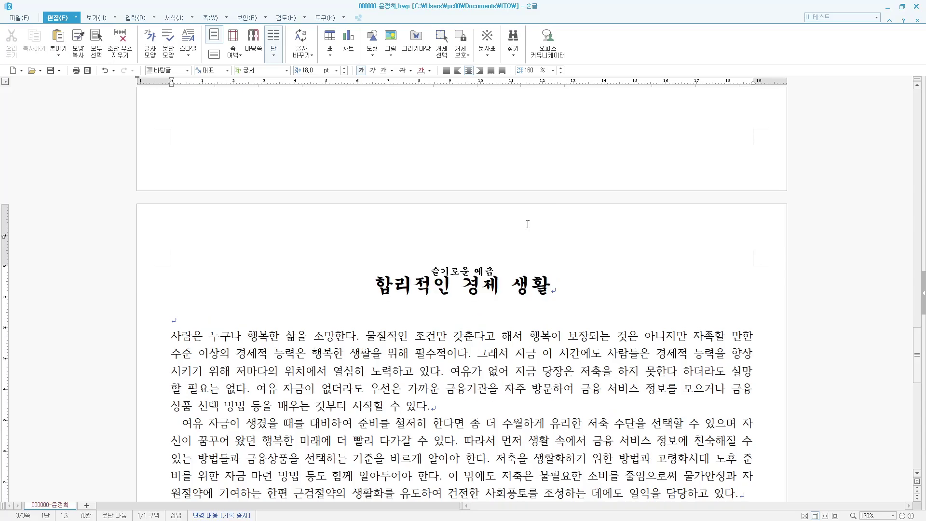
left_click(248, 336)
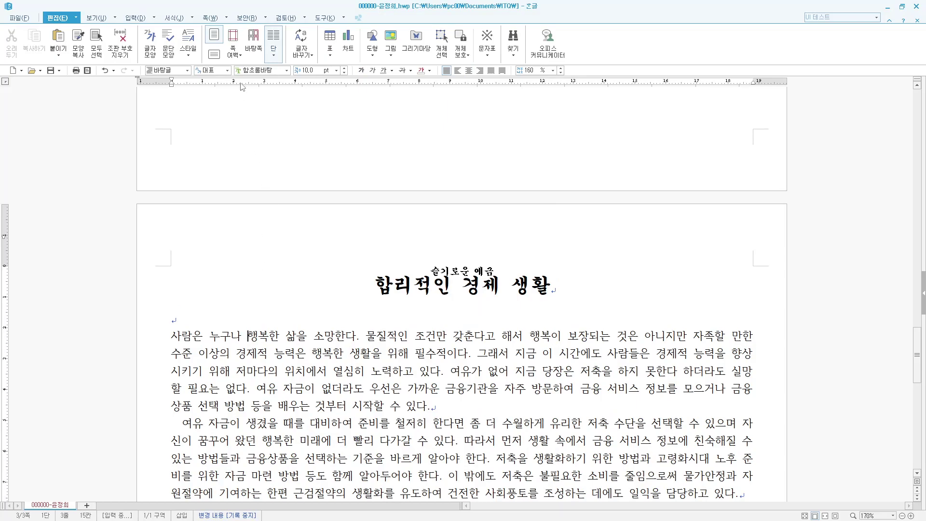
- Give the first paragraph a two-line drop cap in 궁서 with a yellow fill
left_click(194, 18)
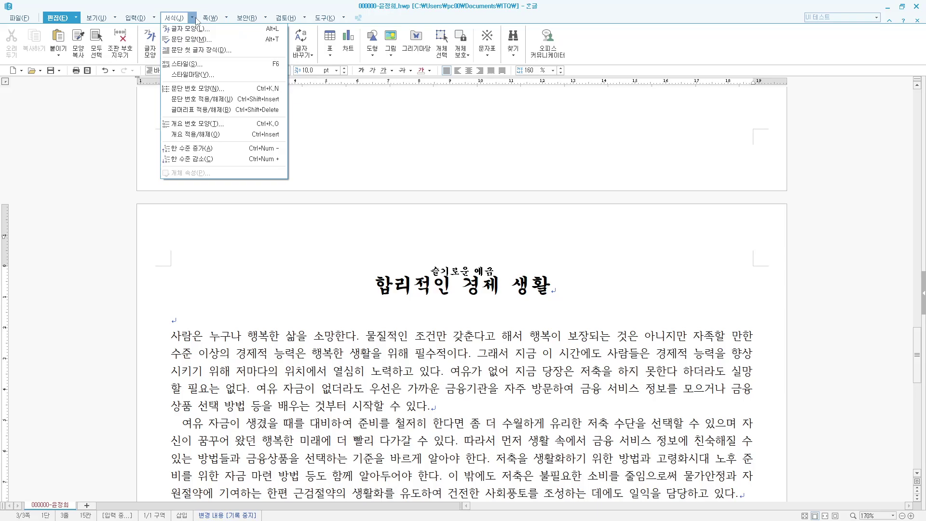
left_click(199, 49)
left_click(403, 220)
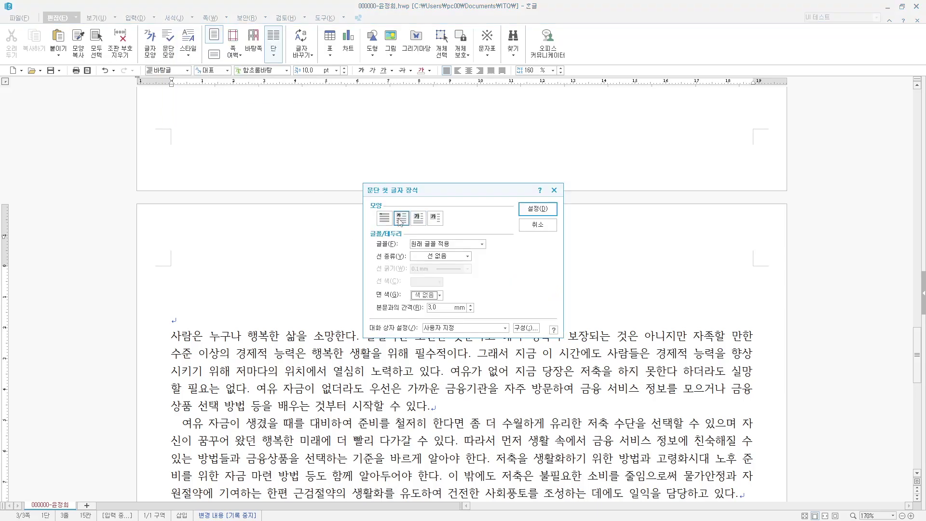
left_click(478, 247)
scroll(443, 300, "down", 1)
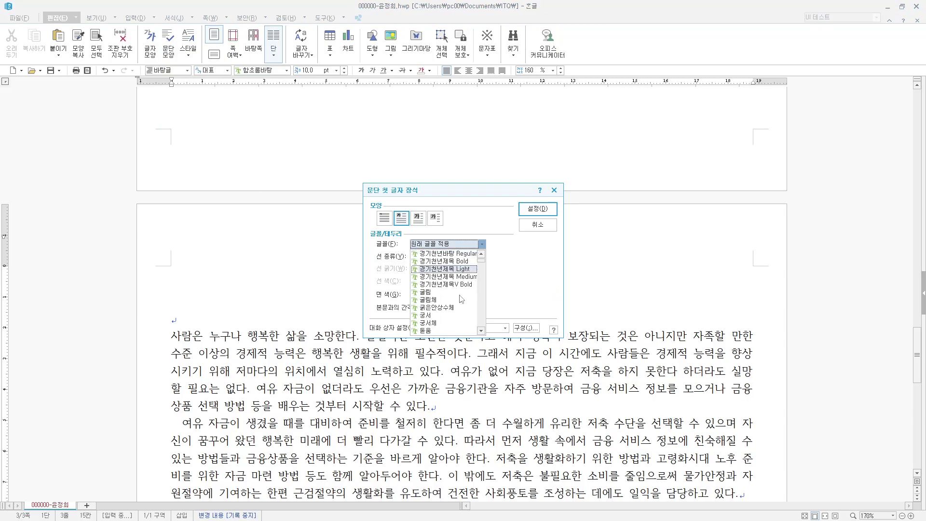
left_click(442, 315)
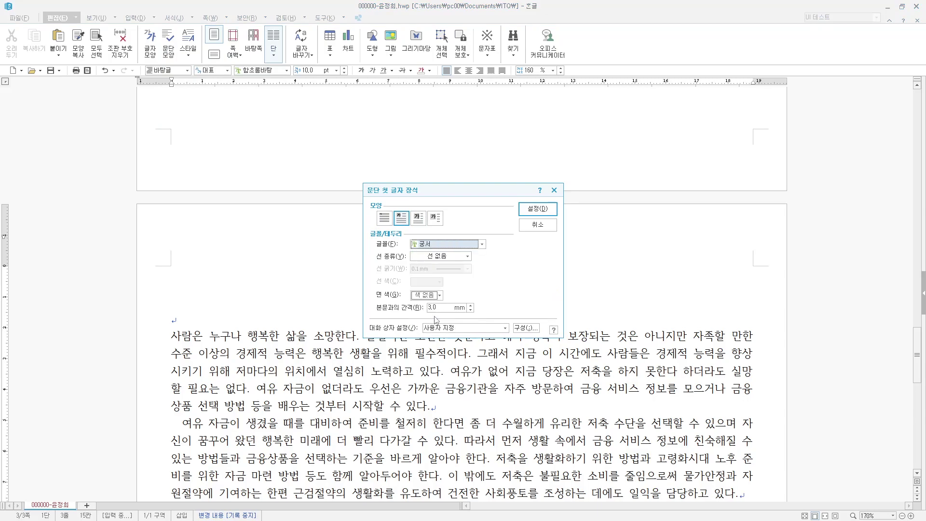
left_click(440, 296)
left_click(438, 321)
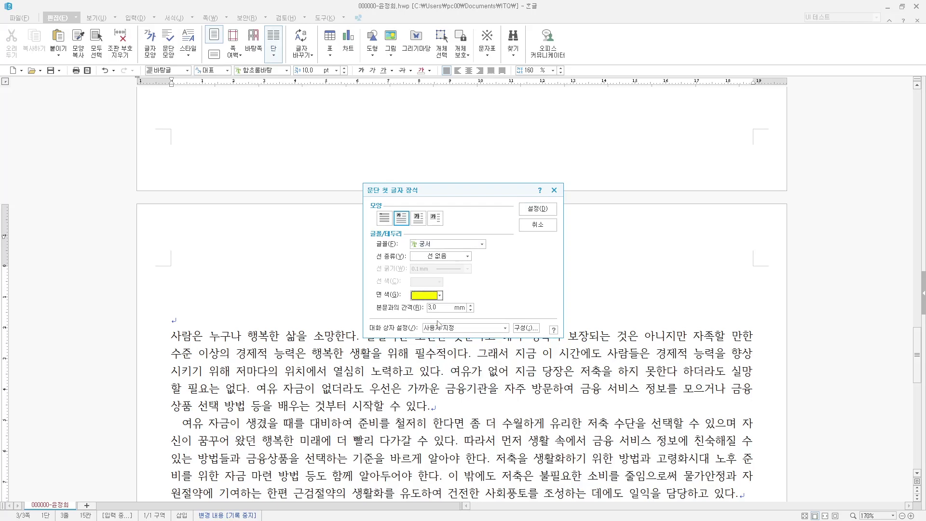
left_click(533, 211)
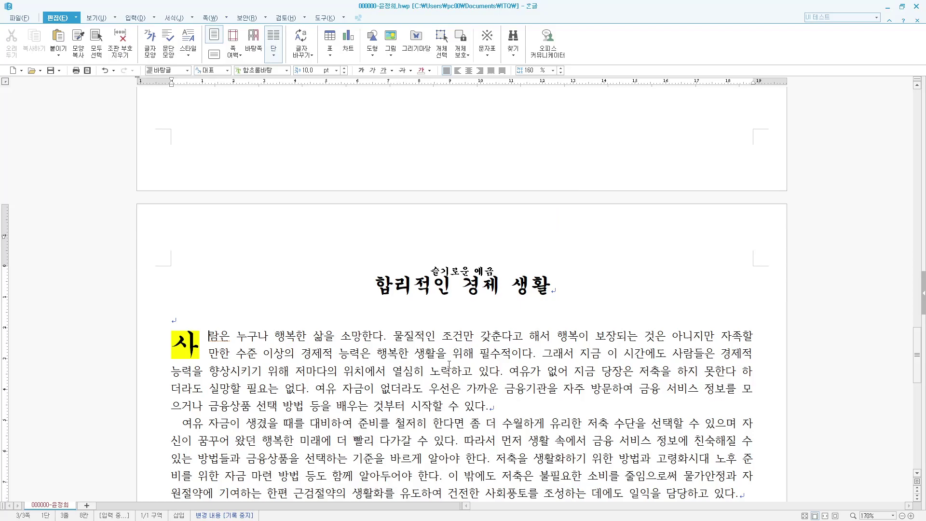
- Look up Hanja for the word 자족 in the first paragraph
left_click(394, 352)
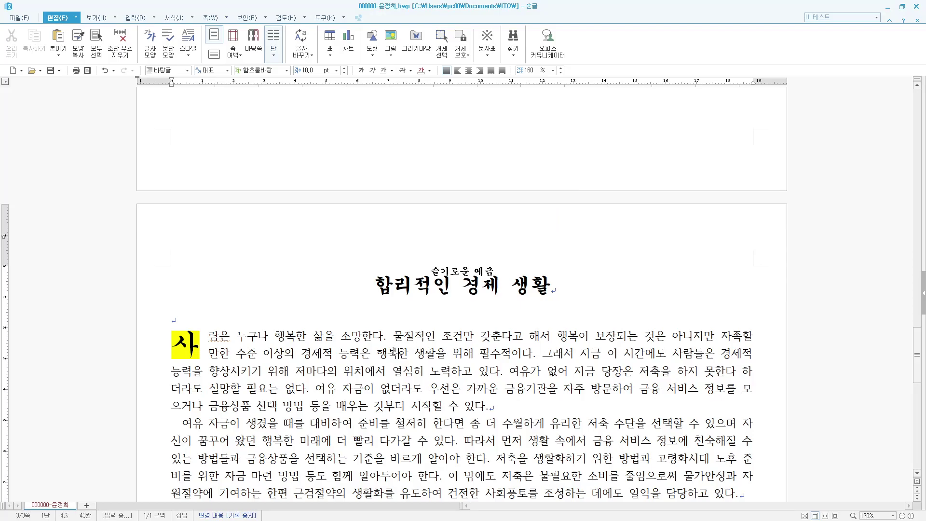
left_click(741, 339)
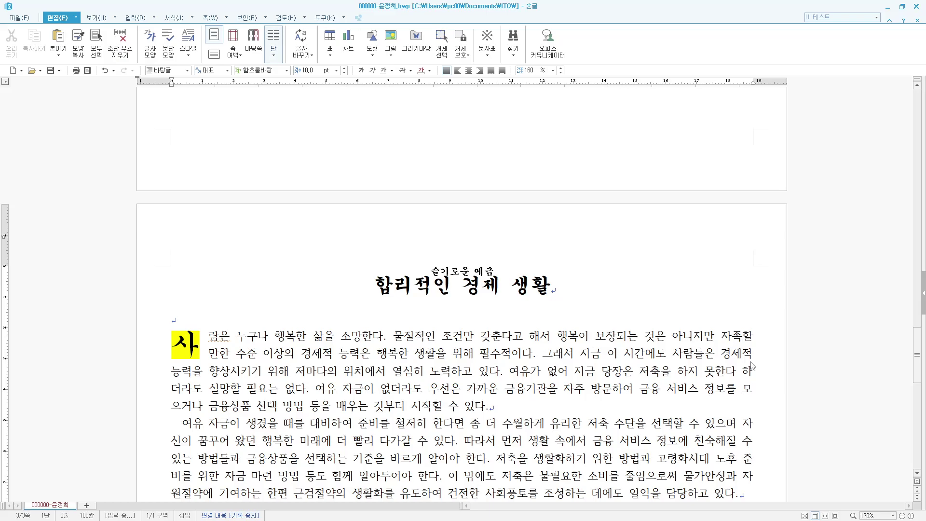
key("F9")
- Convert 자족 to 자족(自足) and 수단 to 수단(手段) using the 한글(漢字) format
left_click(460, 126)
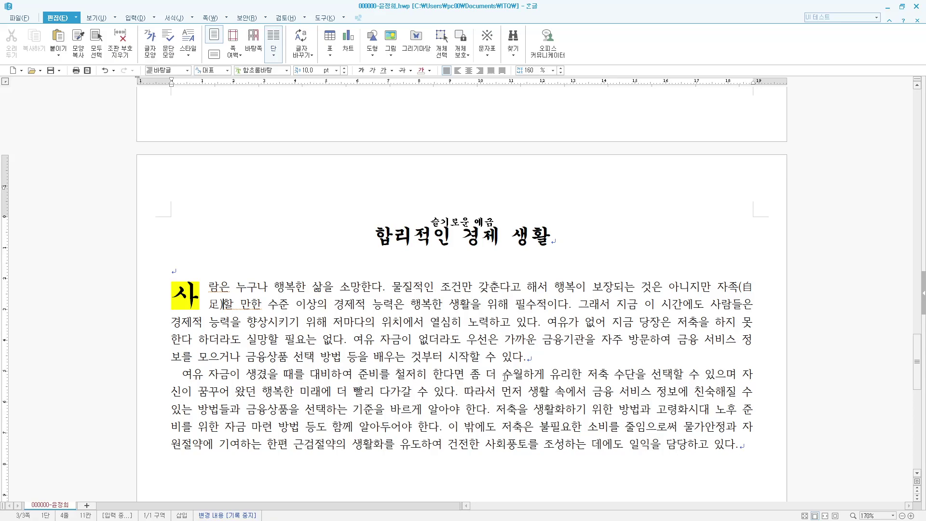
left_click(629, 374)
key("F9")
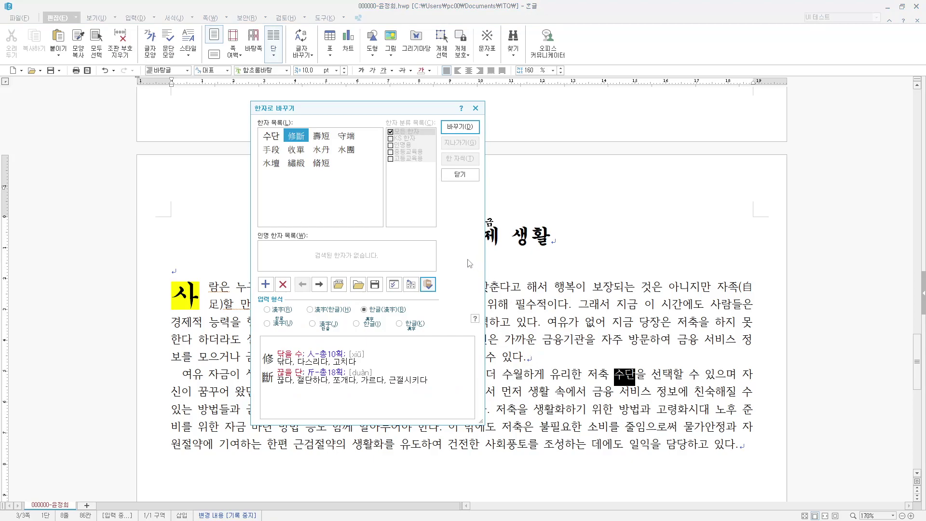
left_click(278, 155)
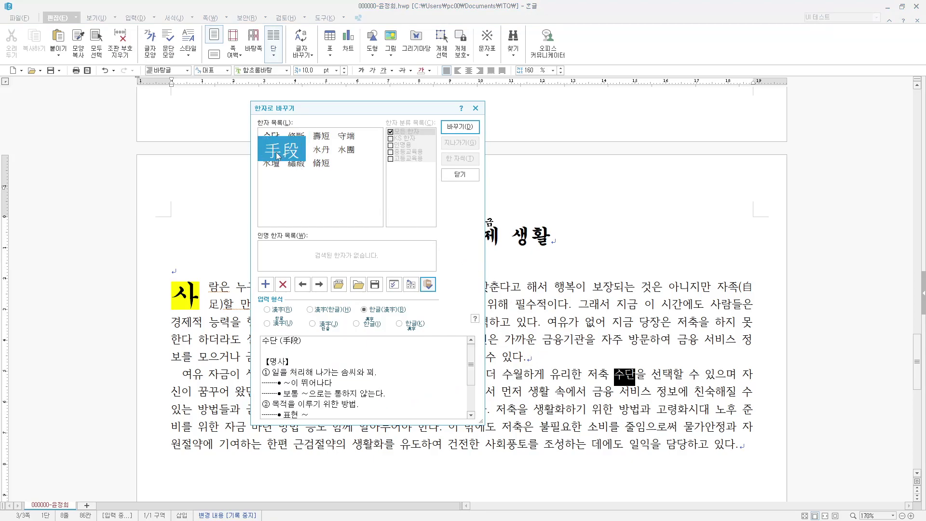
left_click(461, 127)
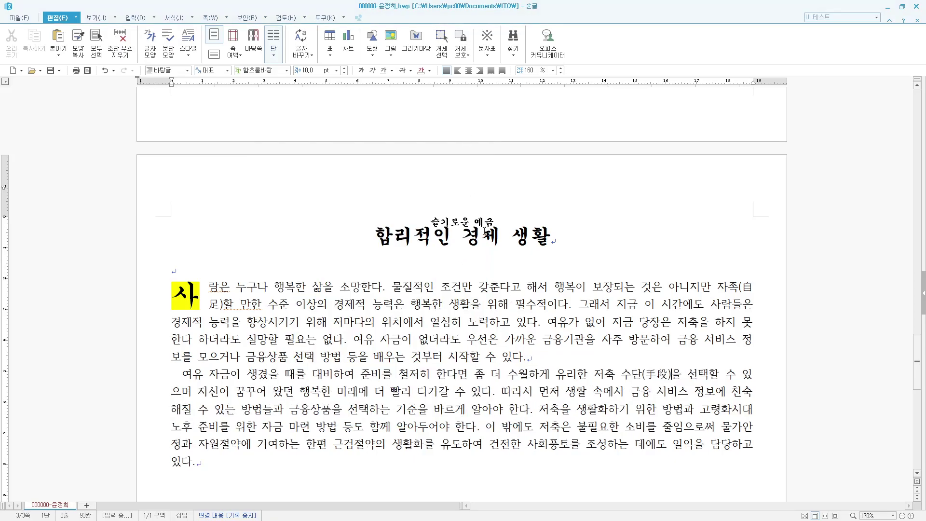
scroll(436, 431, "down", 1)
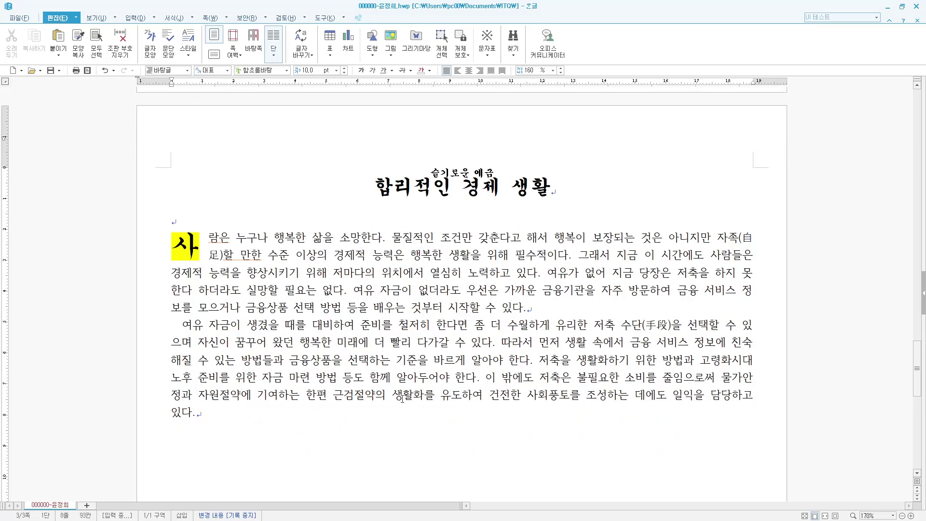
left_click(375, 395)
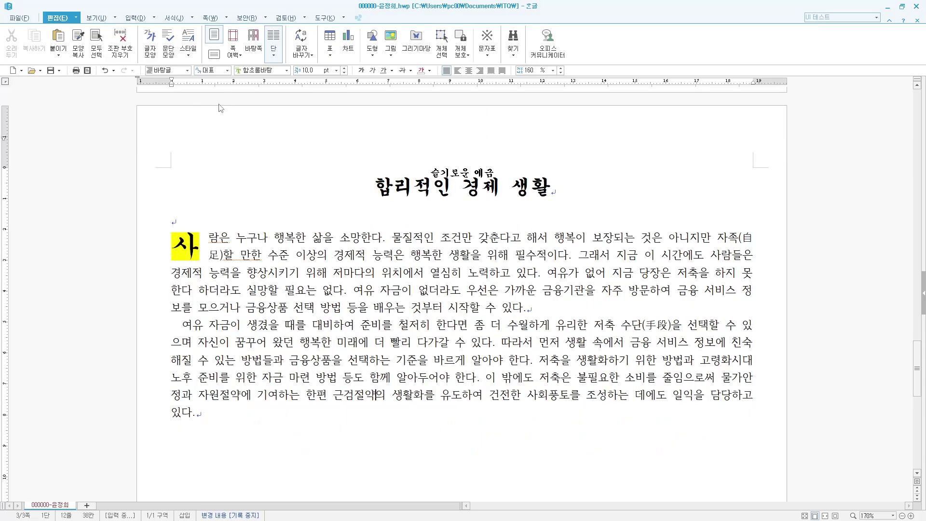
- Add a ㉮-numbered footnote after 근검절약 reading '부지런하고 알뜰하게 재물을 아낌.'
left_click(154, 18)
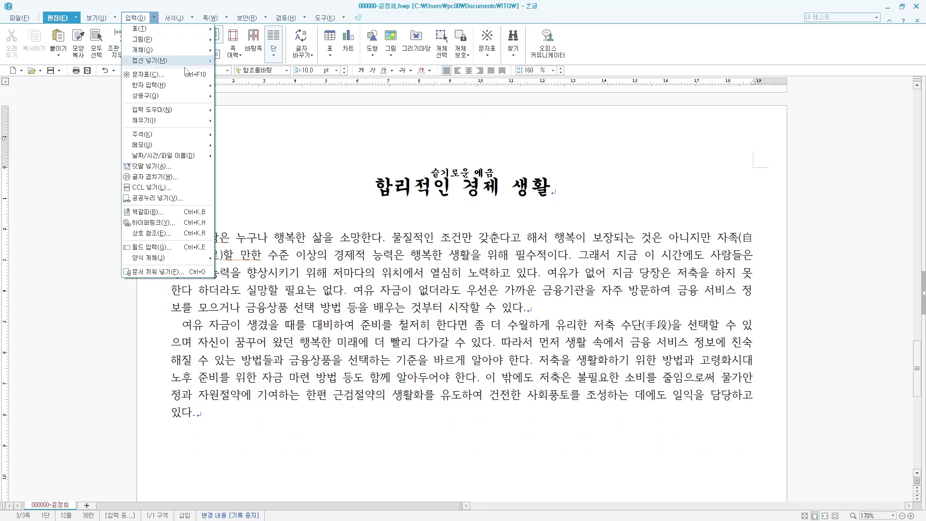
mouse_move(177, 139)
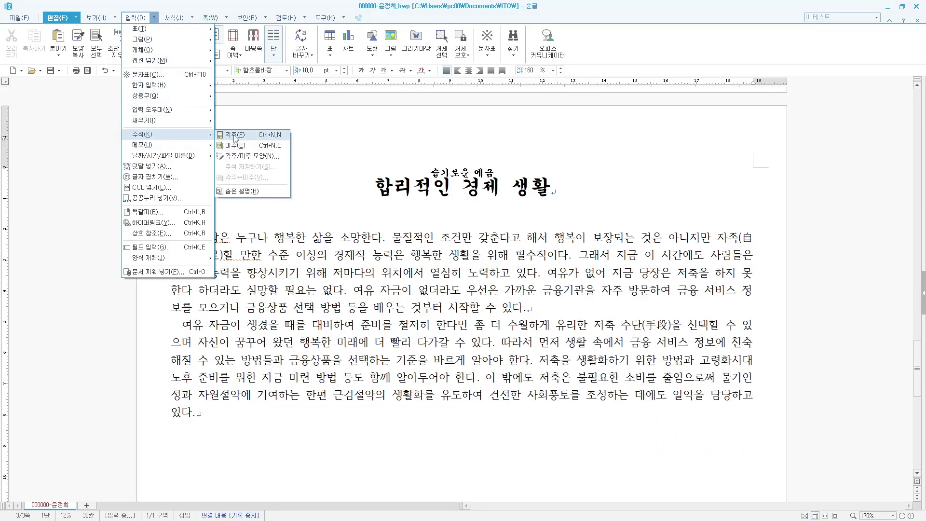
left_click(234, 136)
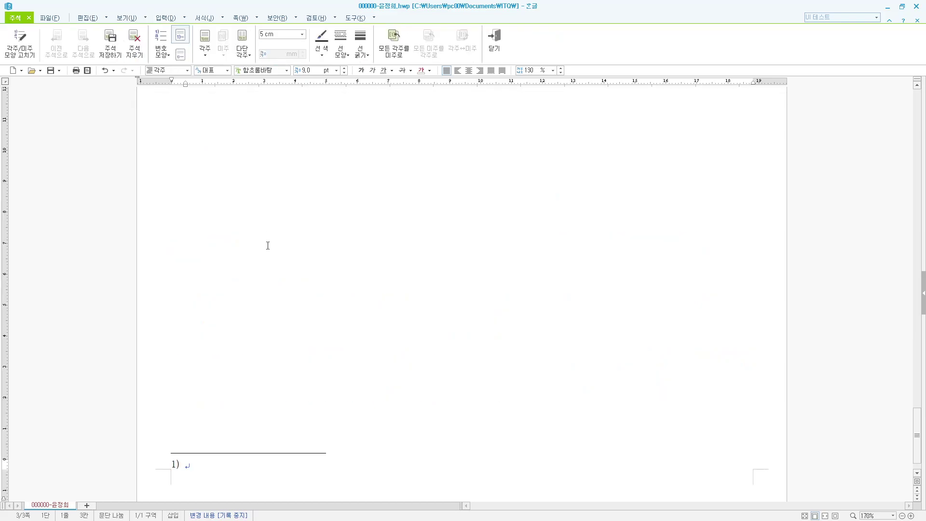
left_click(171, 59)
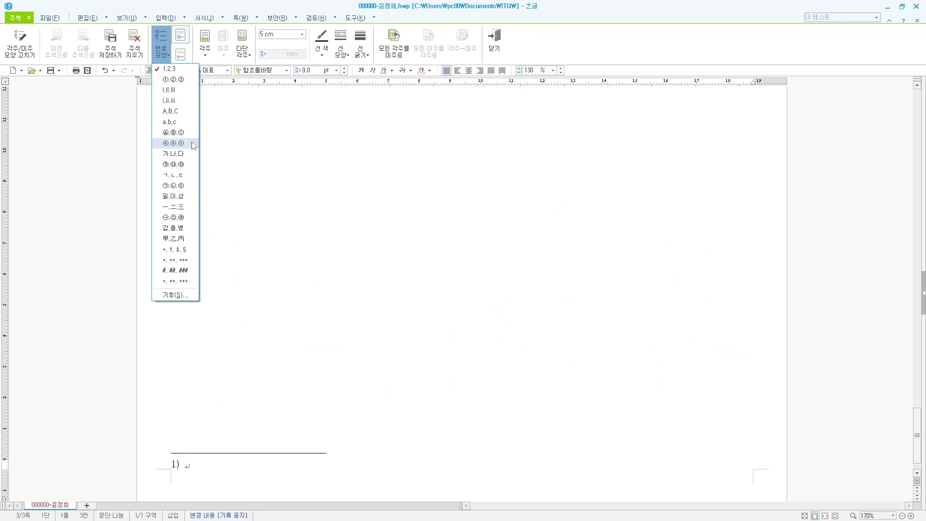
left_click(176, 164)
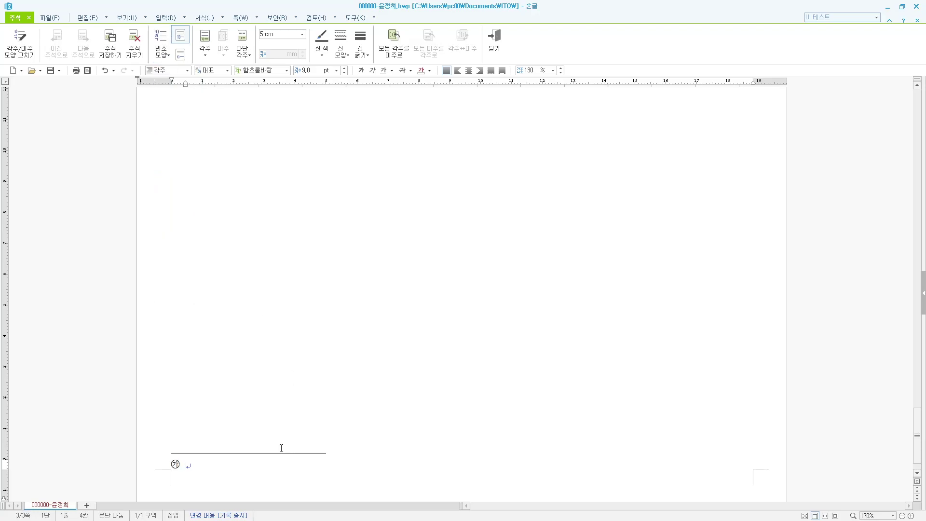
type("부지런하고 ")
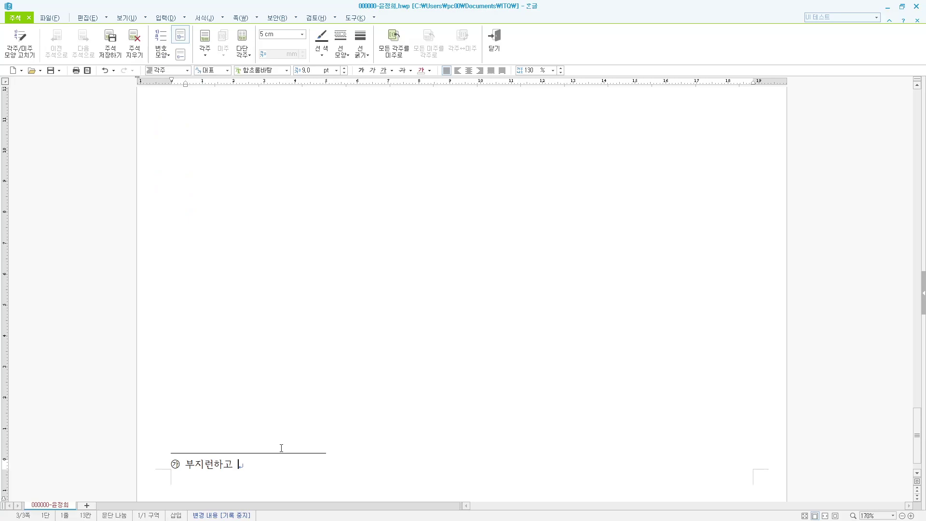
type("알뜰하게 재물")
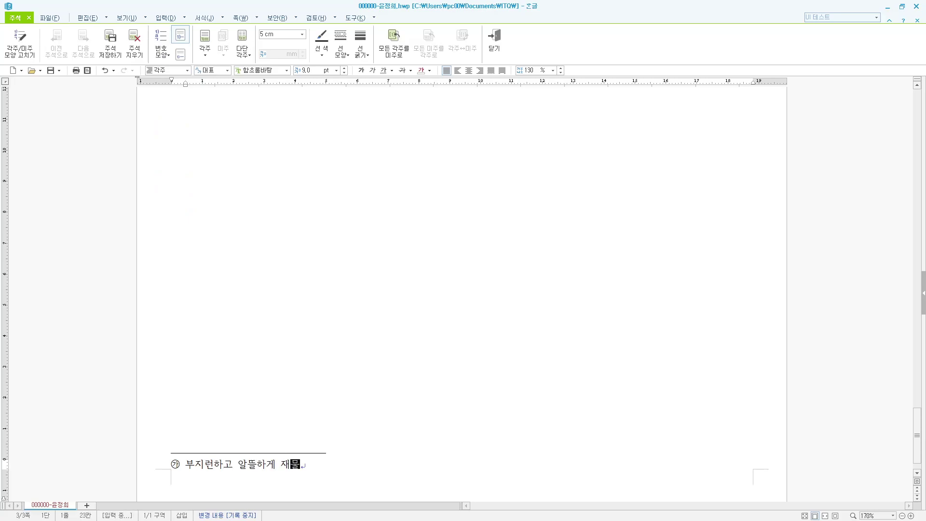
type("을 ㅇㅏ낌.")
key("shift+Escape")
left_click(310, 269)
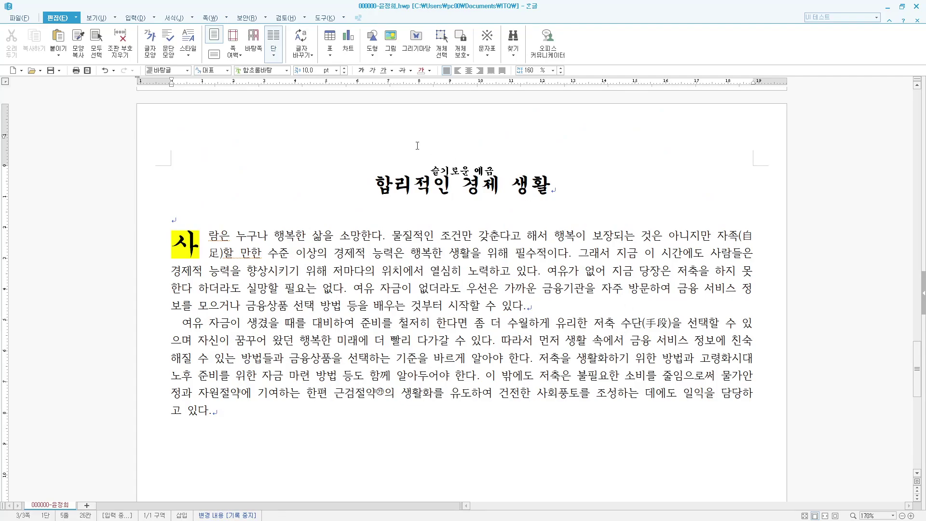
- Insert 그림4.JPG from the ITQ Picture folder into the first paragraph and enlarge it
left_click(141, 19)
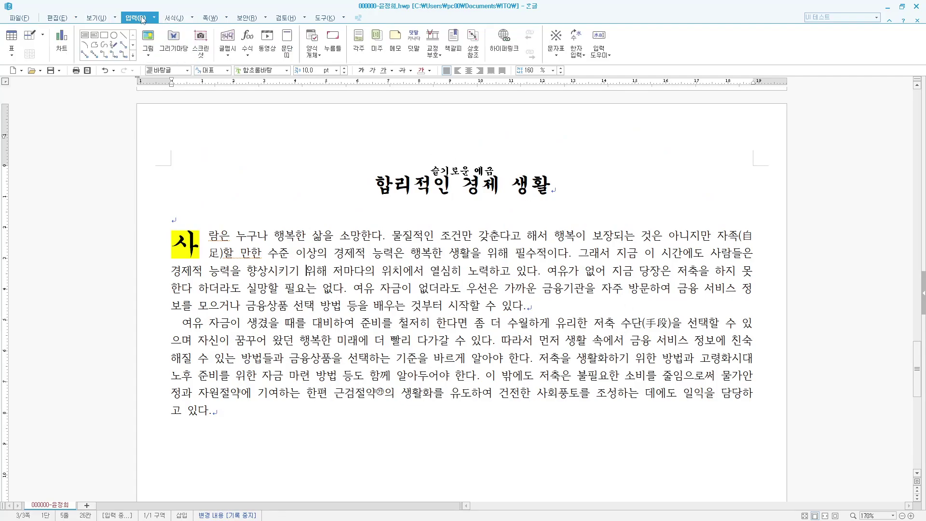
left_click(148, 56)
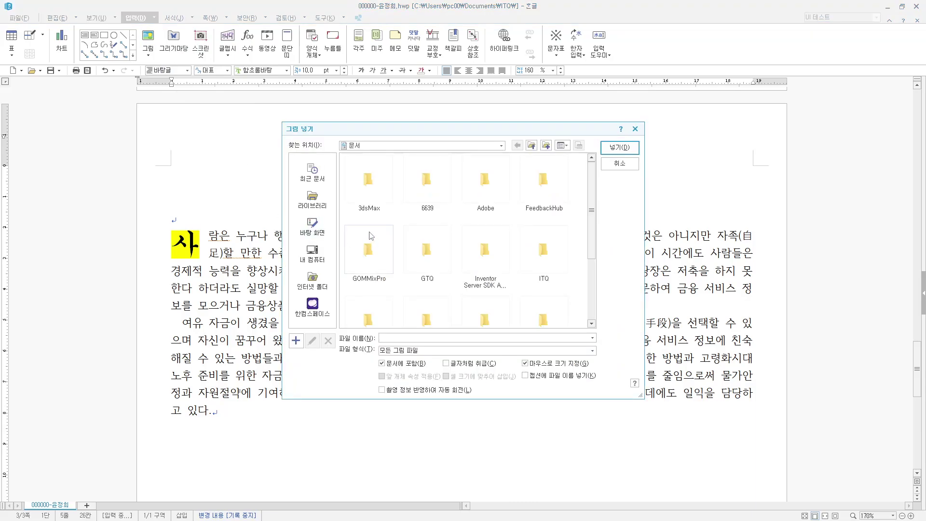
double_click(545, 249)
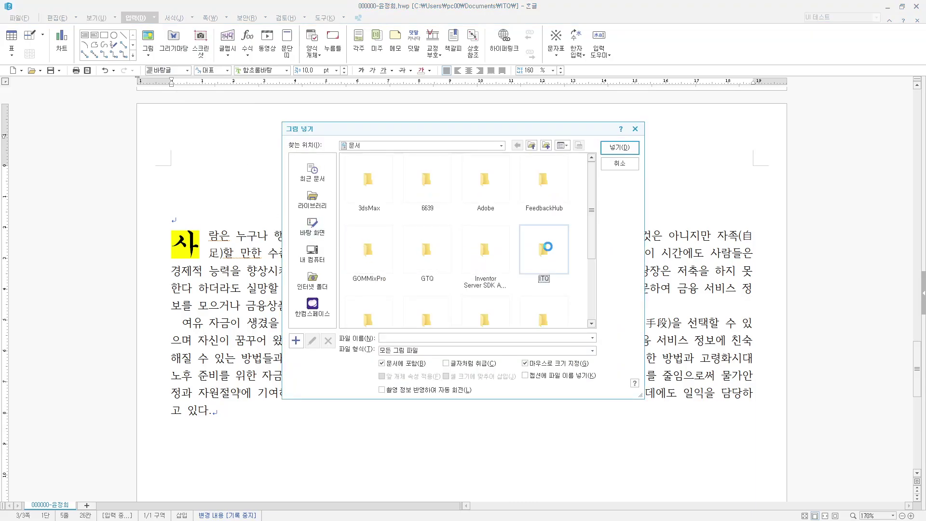
double_click(484, 185)
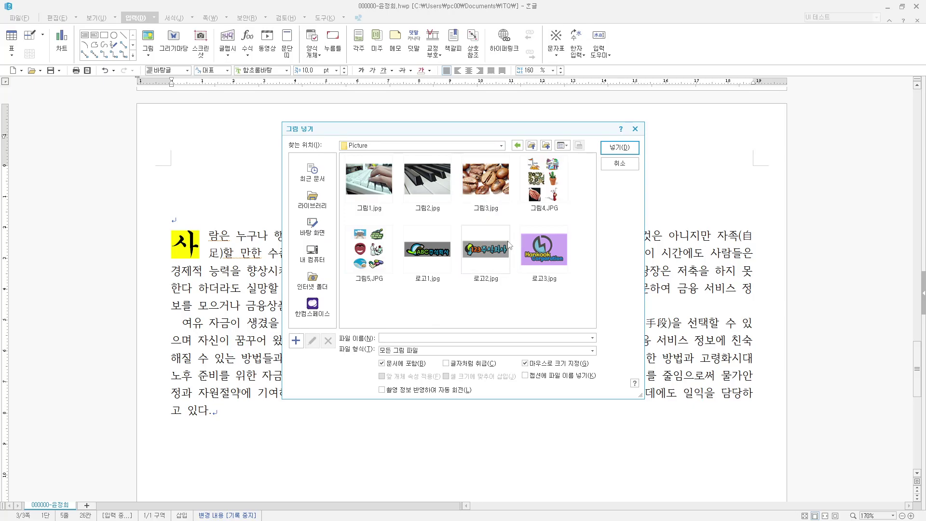
left_click(544, 179)
left_click(620, 147)
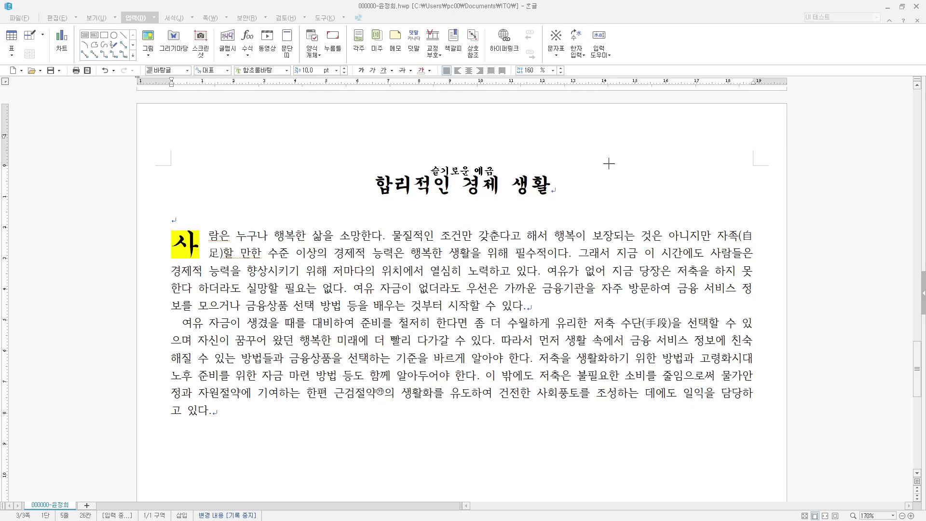
left_click_drag(477, 250, 661, 488)
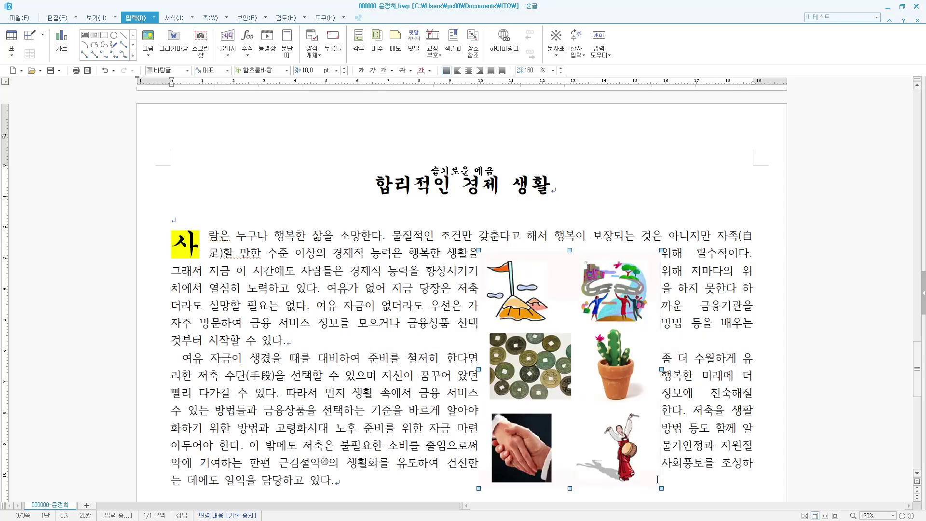
scroll(618, 429, "down", 2)
left_click_drag(480, 393, 435, 449)
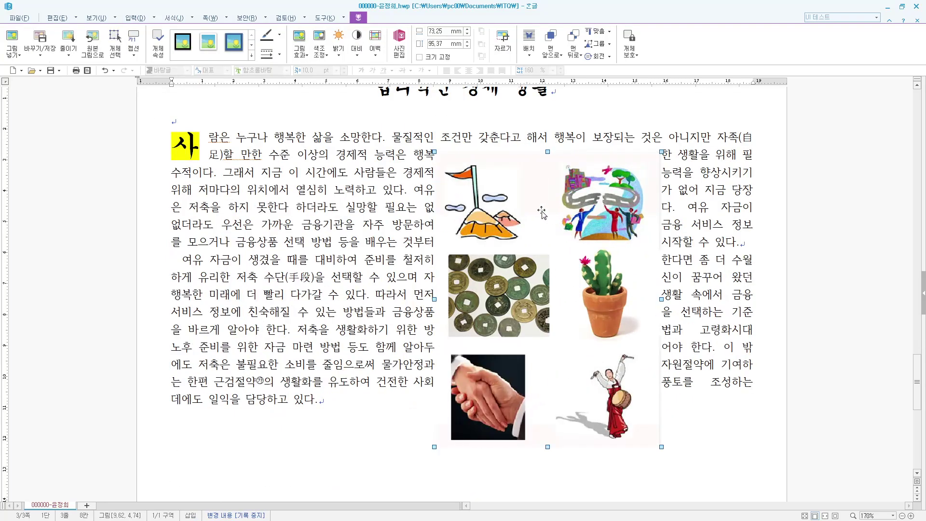
- Crop away the picture's lower rows and left column, keeping only the winding-road image
left_click(504, 46)
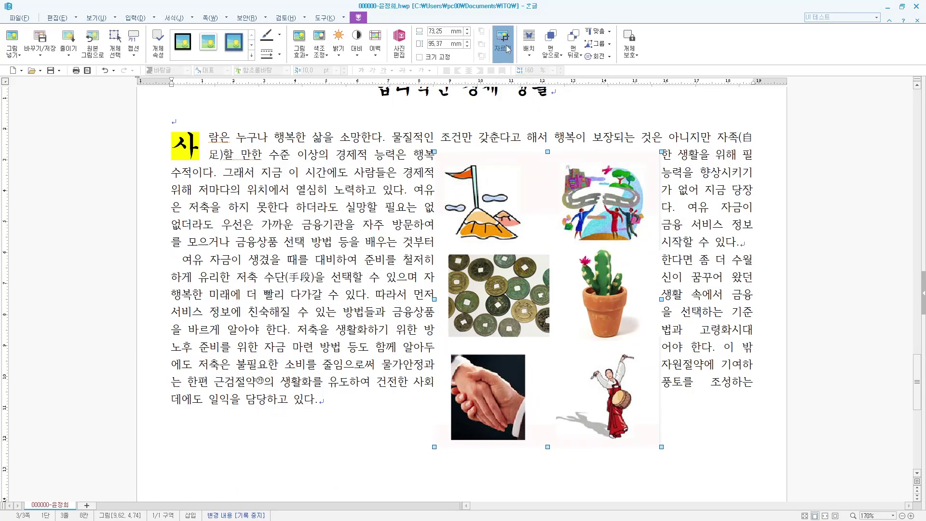
left_click_drag(575, 447, 575, 251)
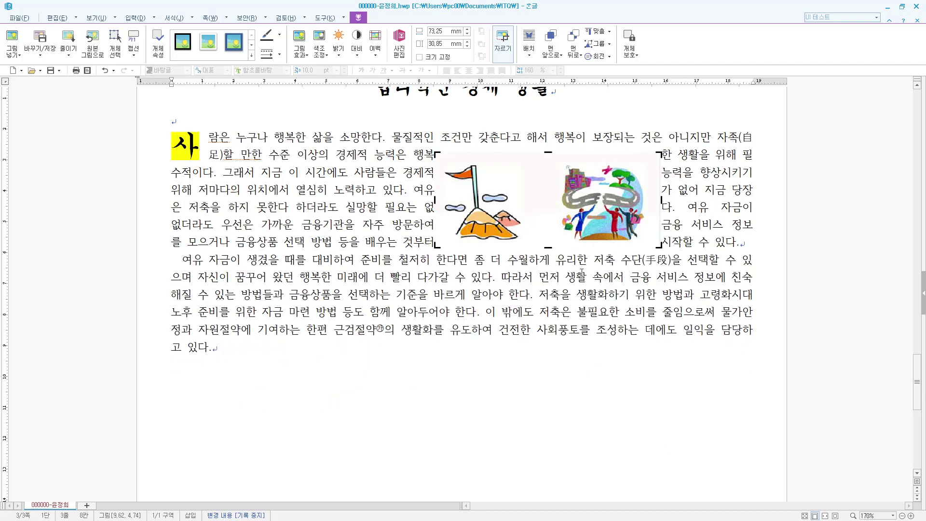
left_click_drag(436, 200, 513, 201)
key("Escape")
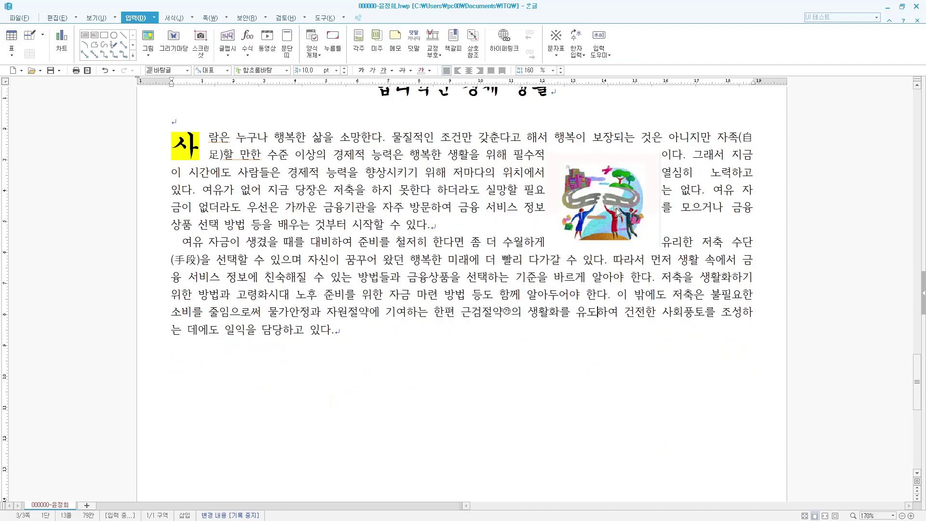
- Resize the cropped picture to 40 × 30 mm and give it a 2 mm left margin
double_click(617, 211)
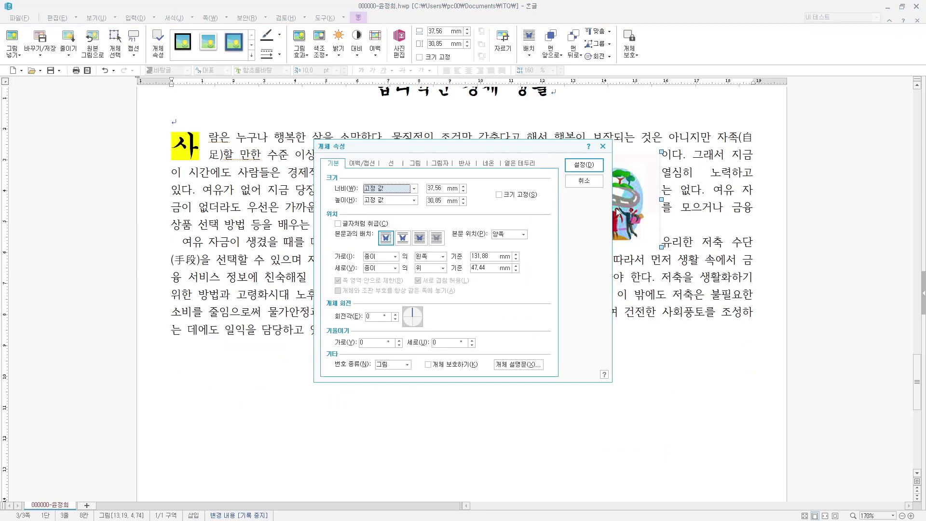
double_click(437, 189)
type("40")
key("Tab")
key("Tab")
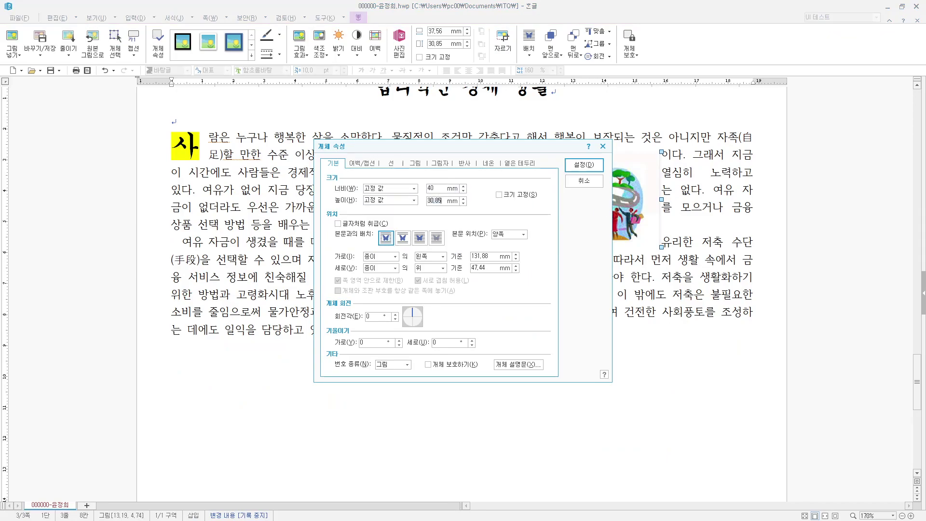
type("3")
left_click(368, 166)
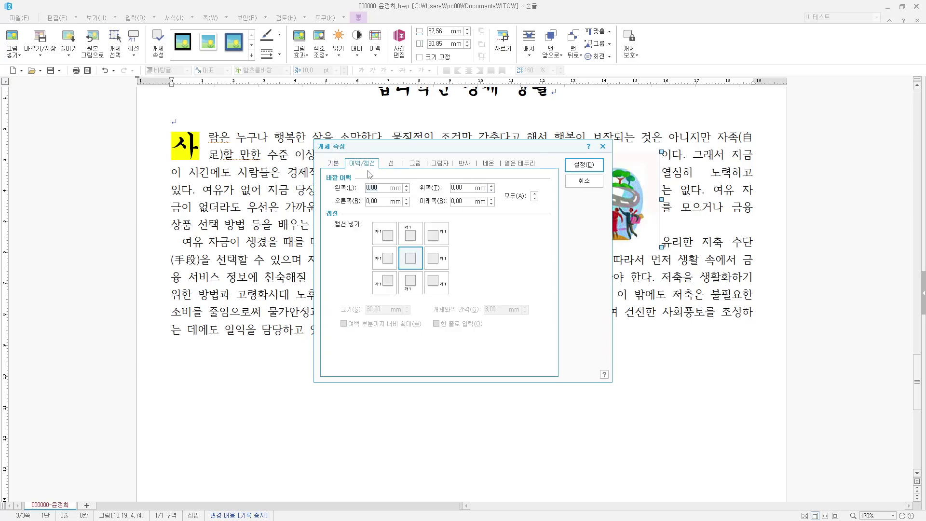
type("2")
left_click(582, 165)
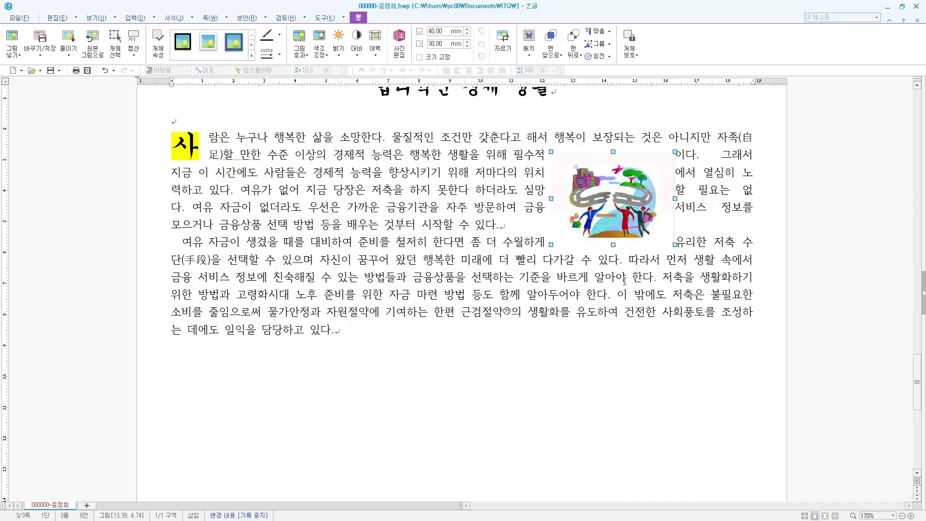
- Move the picture to the right edge of the first paragraph and return to the body text's end
left_click_drag(615, 193, 691, 171)
left_click(656, 284)
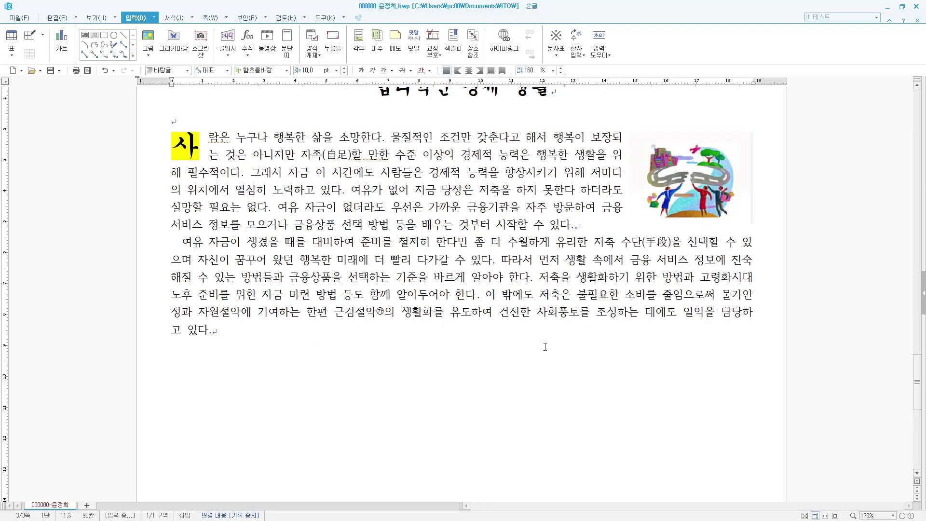
left_click(263, 332)
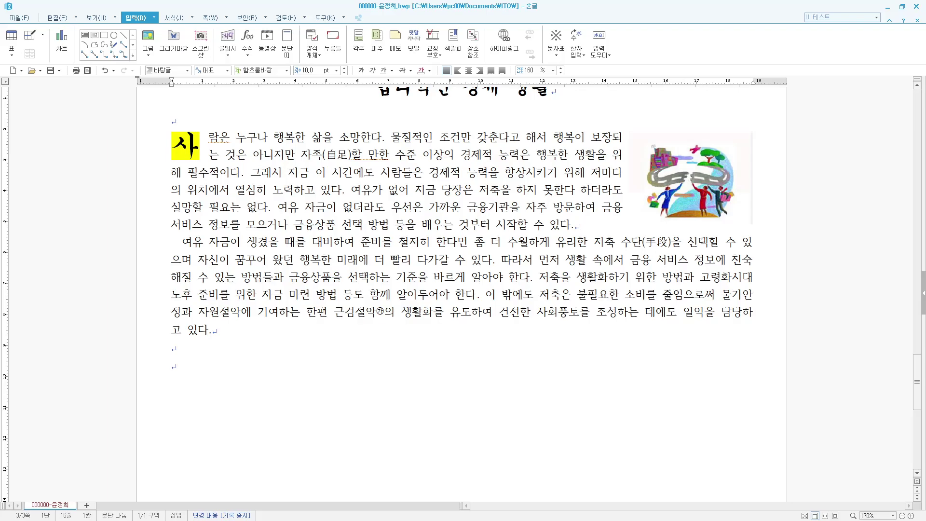
- Insert ♥ from the HNC symbol table, type '생활설계를 위한 저축의 필요성', and select the line
key("ctrl+F10")
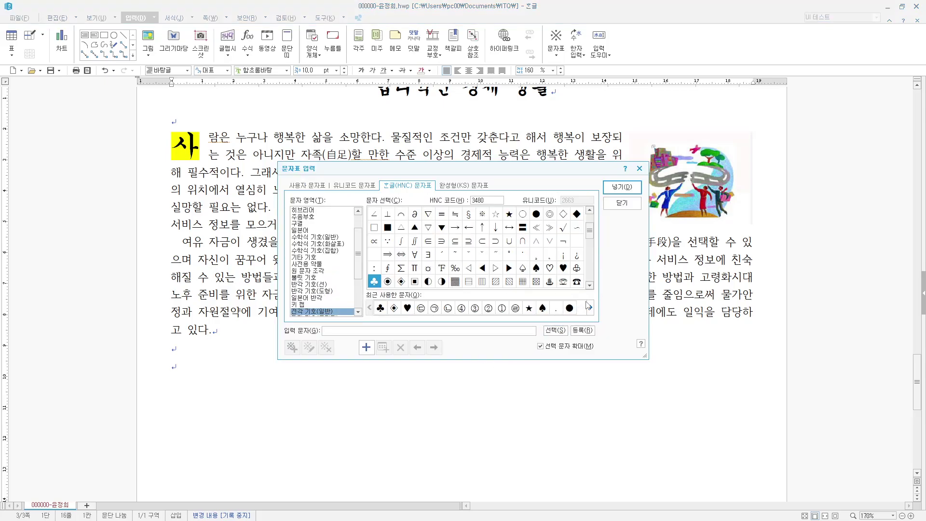
scroll(591, 221, "up", 3)
left_click_drag(591, 226, 592, 241)
left_click(564, 229)
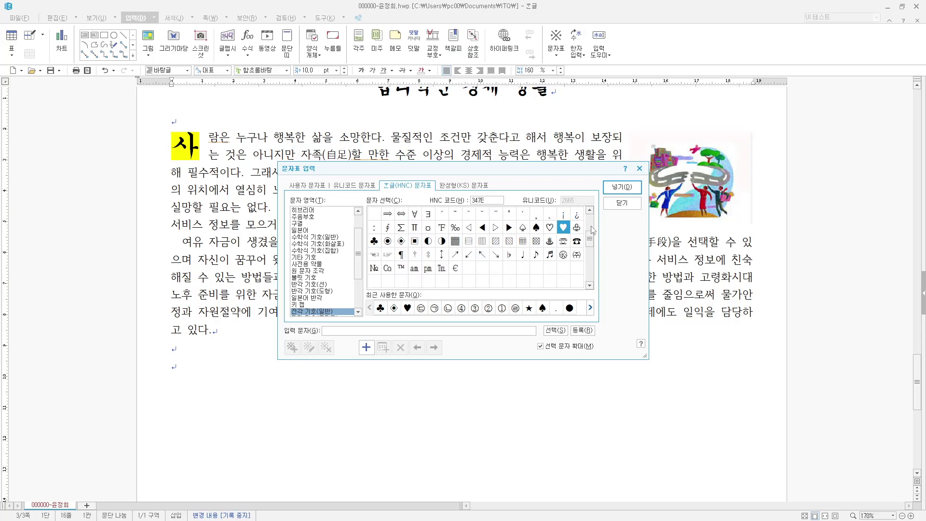
left_click(622, 187)
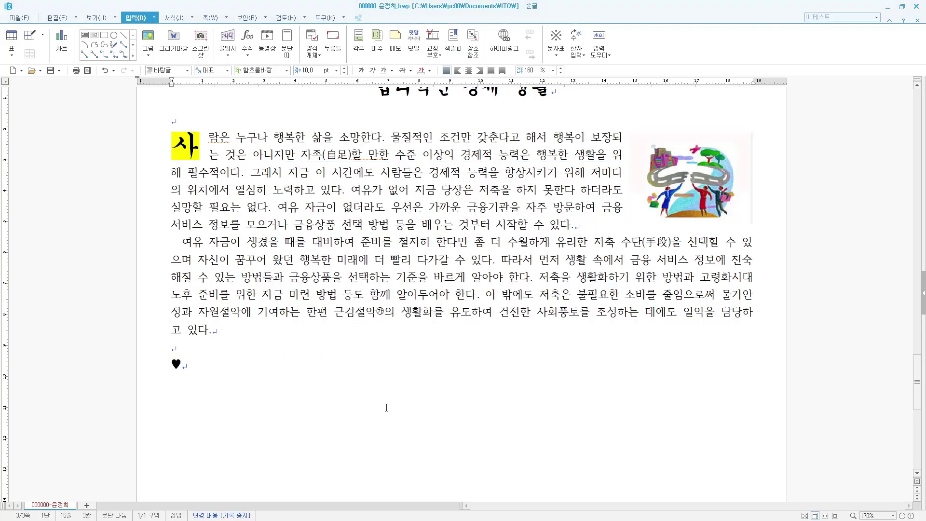
type("생활")
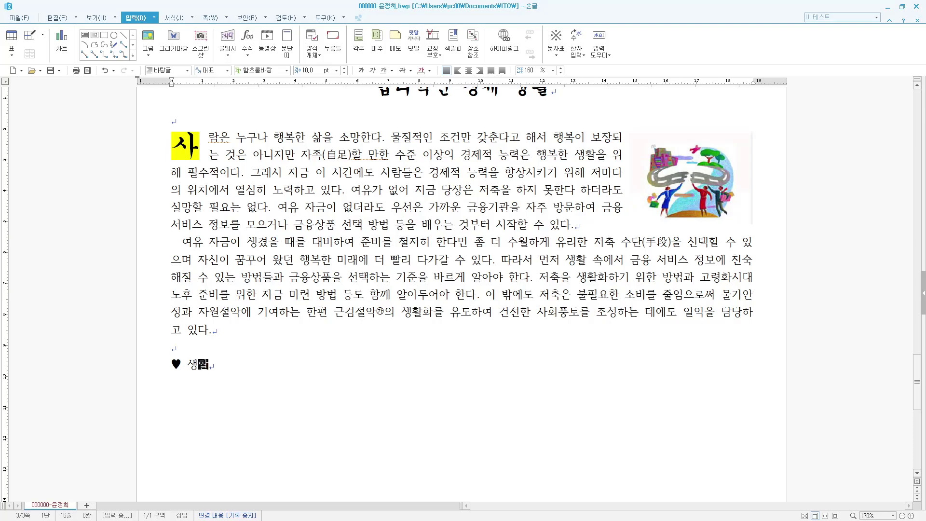
type("설계를 위한 저축")
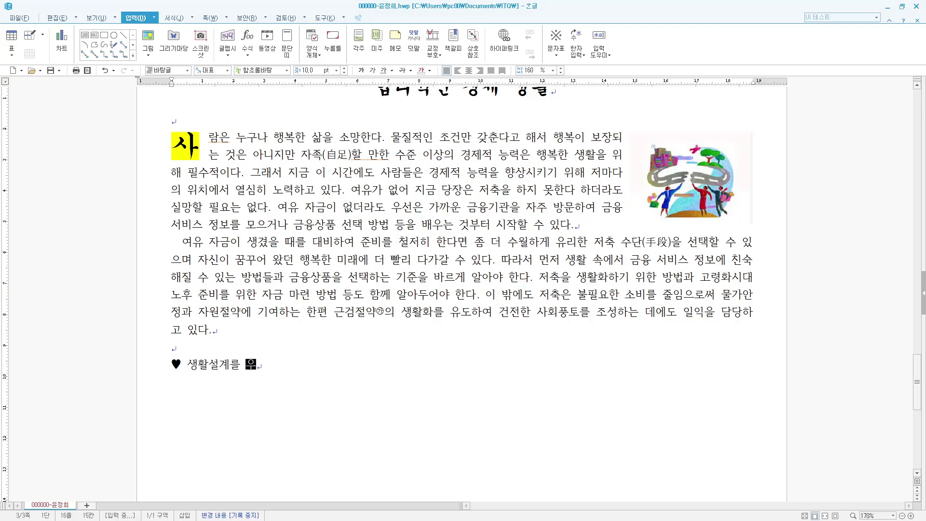
type("의 필요성")
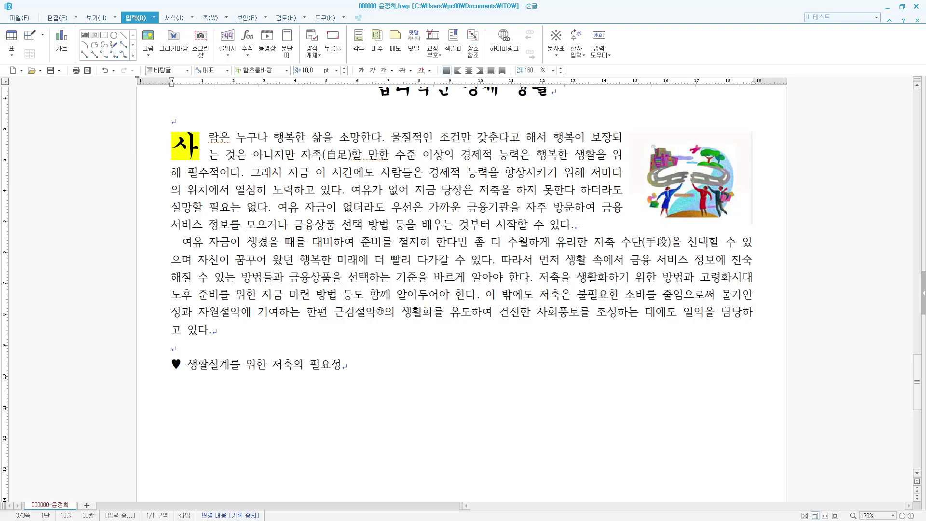
key("shift+Home")
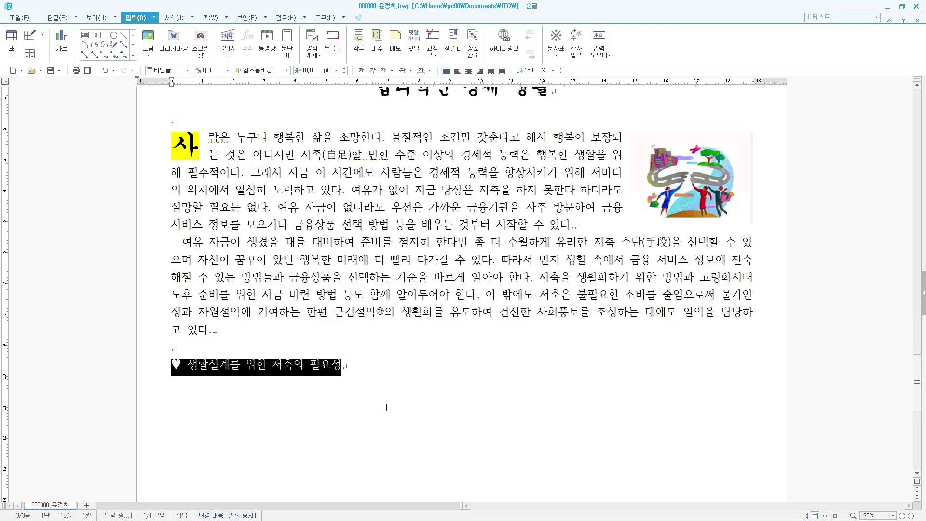
- Set the whole heading line to 18 pt 궁서
left_click_drag(368, 364, 147, 369)
key("alt+l")
type("궁서")
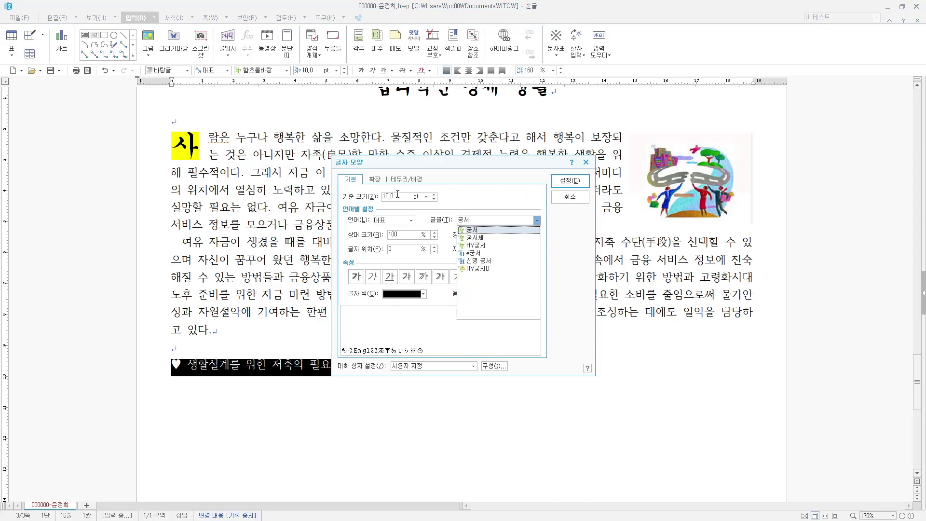
key("Return")
type("18")
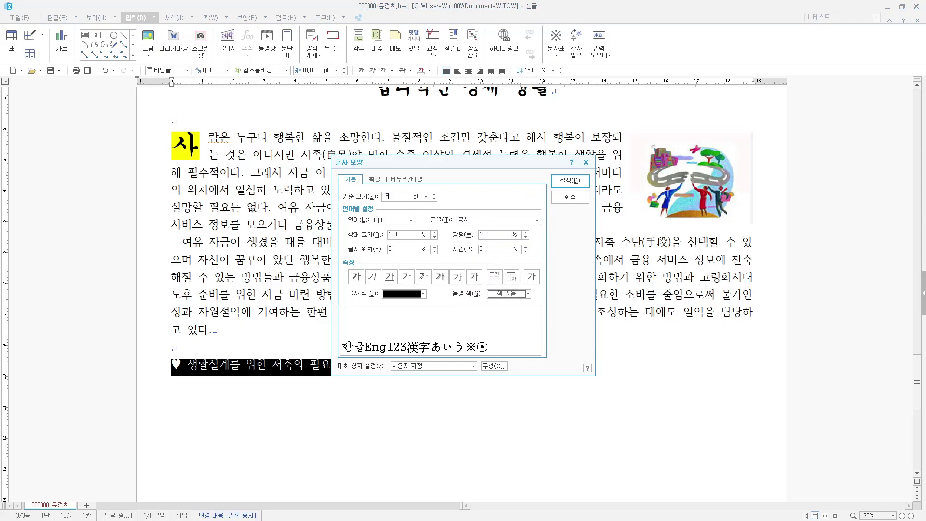
key("Return")
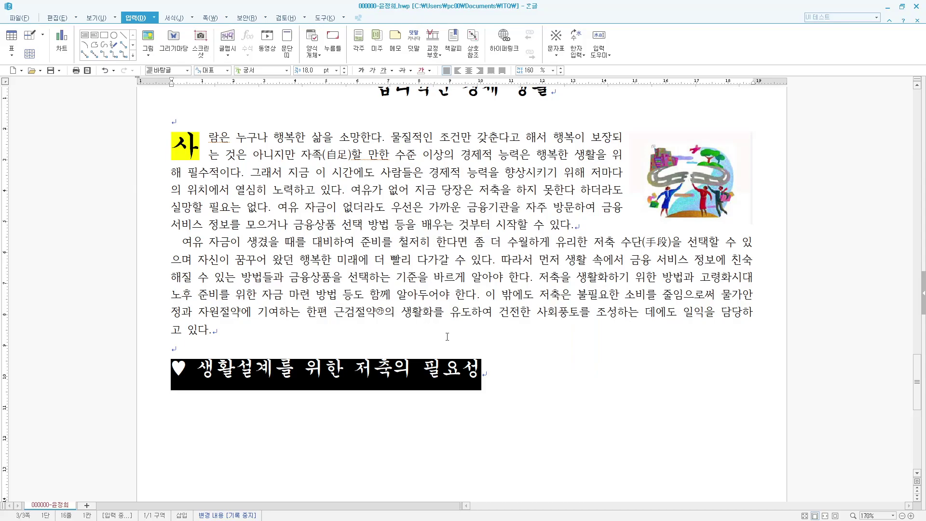
- Give the heading words after the heart white text on red shading
left_click(197, 369)
left_click_drag(197, 369, 513, 376)
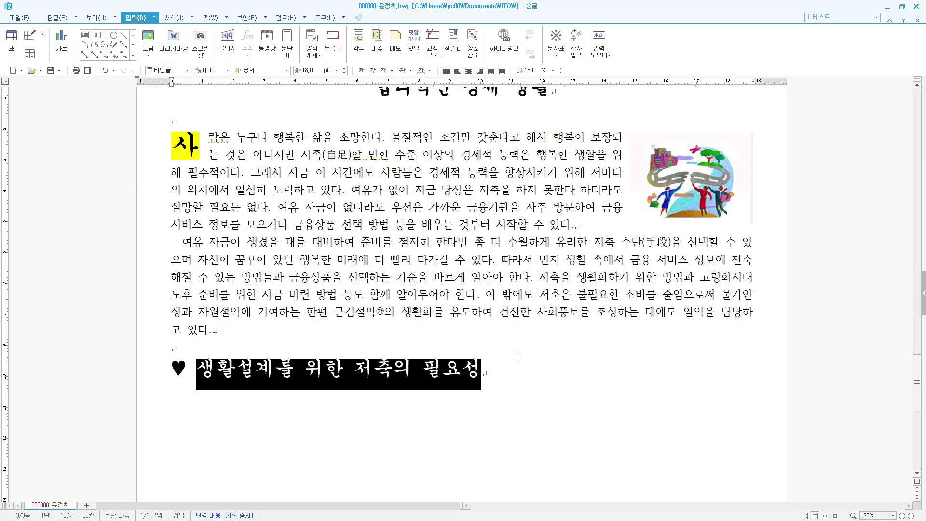
key("alt+l")
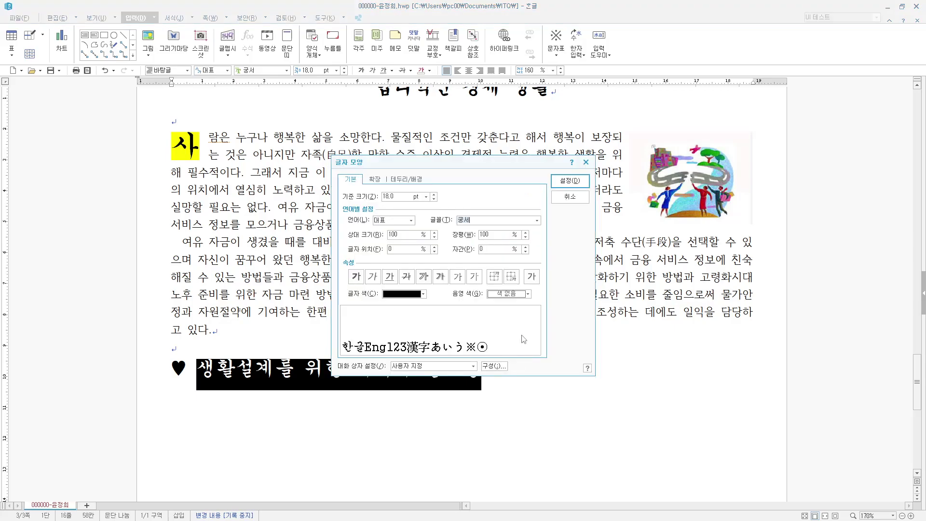
left_click(407, 293)
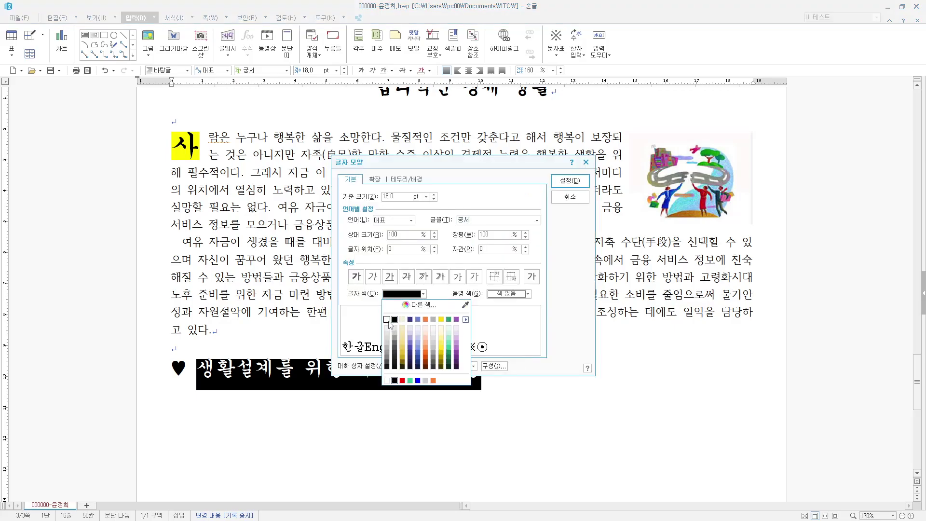
left_click(387, 320)
left_click(509, 294)
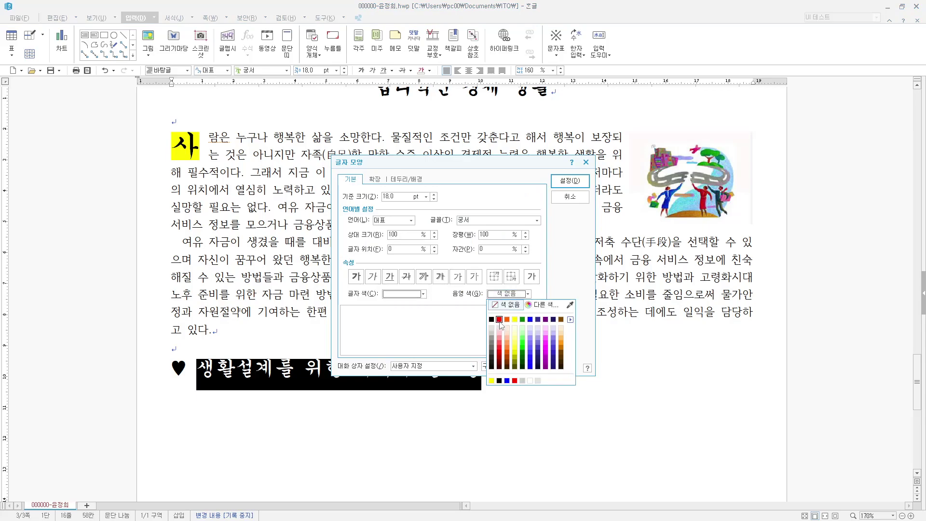
left_click(499, 319)
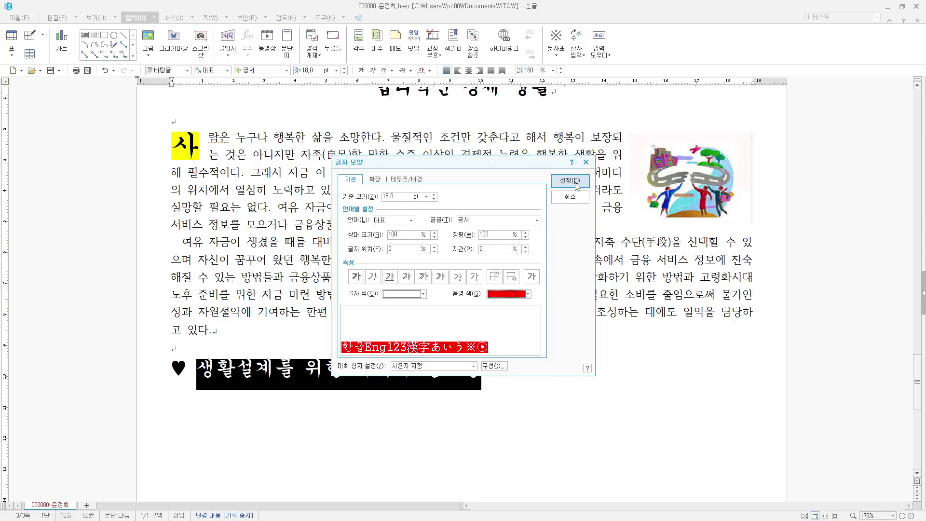
left_click(569, 181)
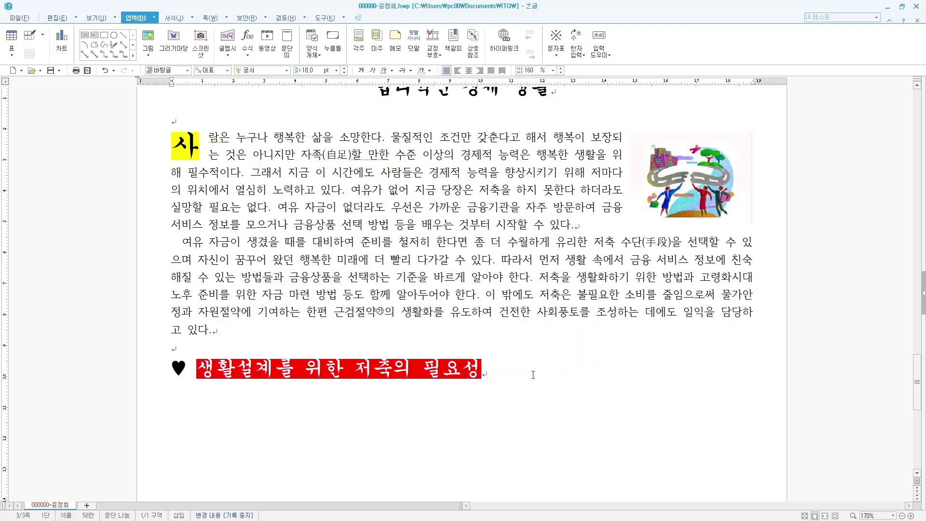
- Start a plain body line under the heading and type '가족의 성장과 주요 계획' and the housing/children line
key("Return")
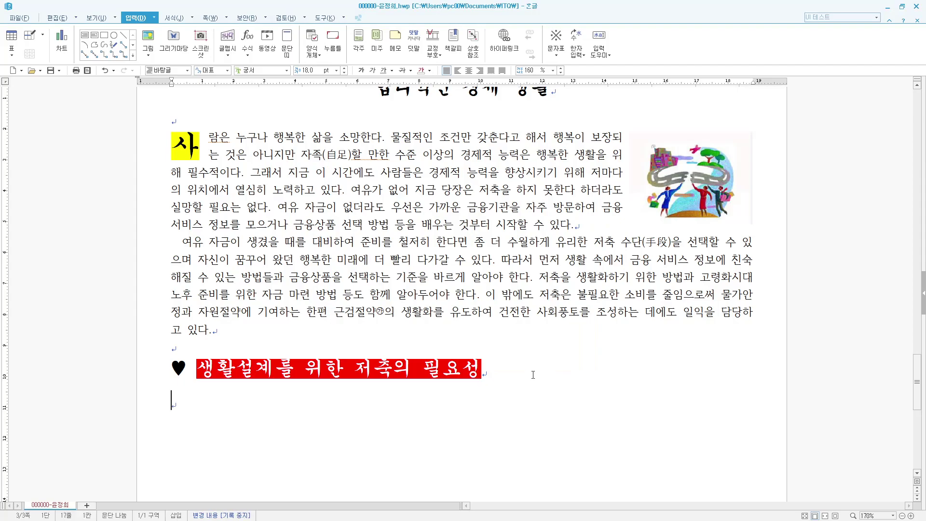
key("ctrl+1")
type("가족의 성장과 주")
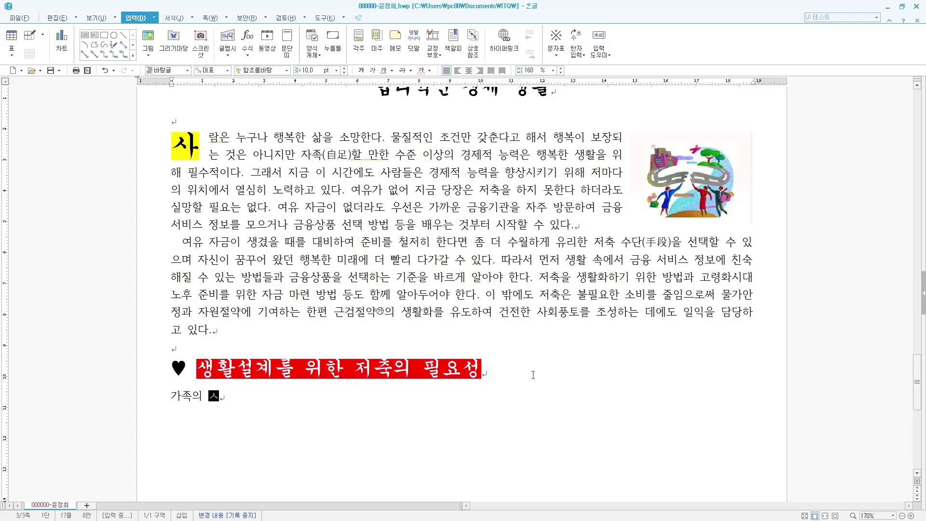
type("요 계획")
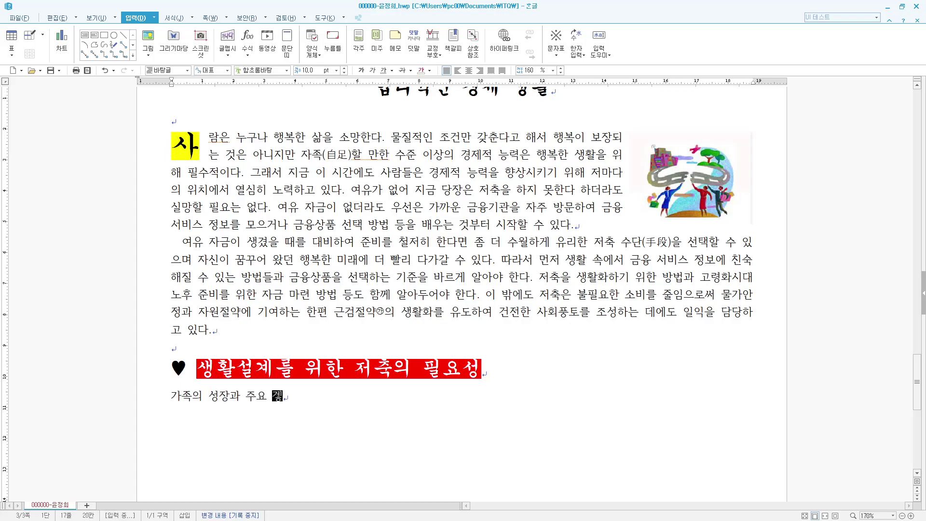
key("Return")
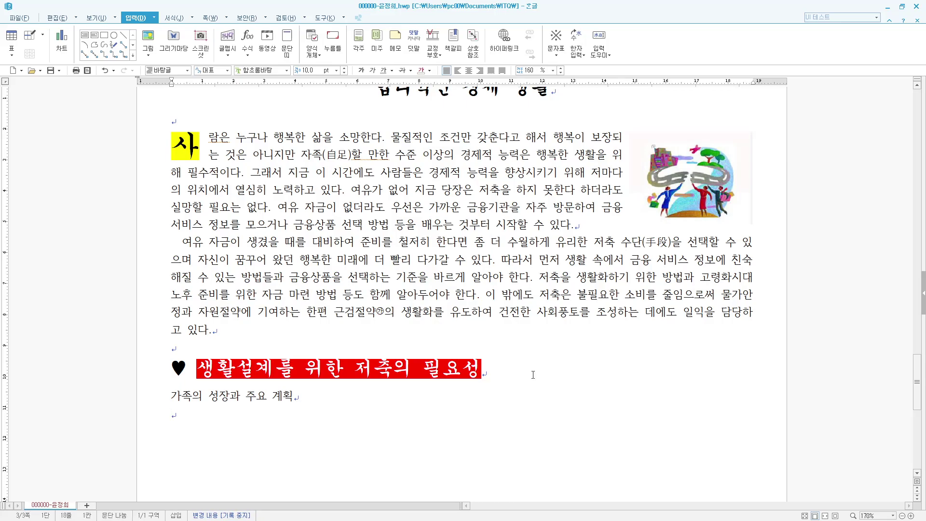
type("주택 마련 ")
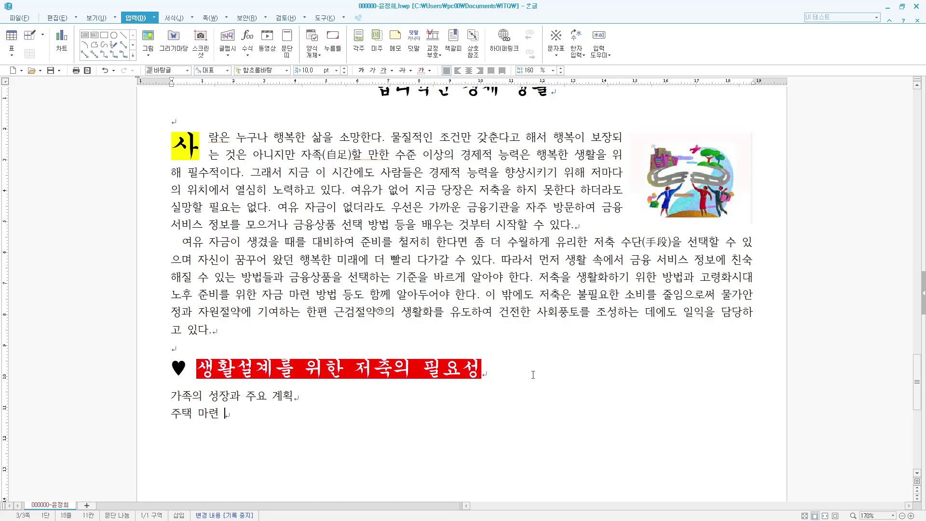
type("시기, 자녀의")
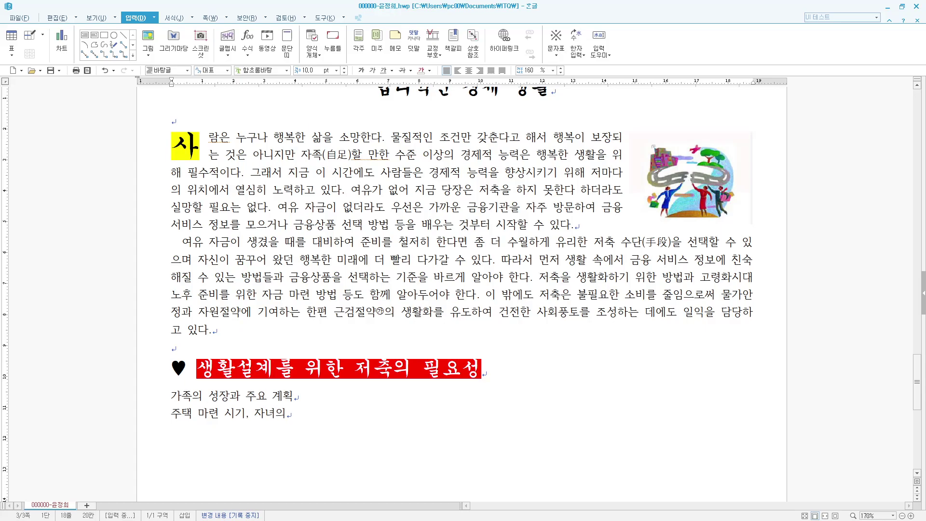
type(" 지진학, 취직, 결혼 시기")
key("Return")
- Type the remaining four plan lines, ending with the savings and loan-repayment line
type("세대주의 ")
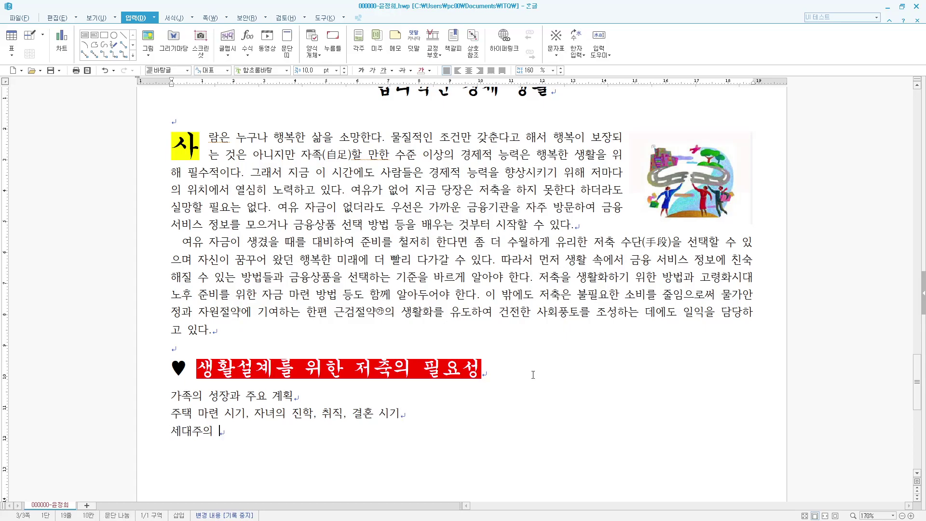
type("청년퇴")
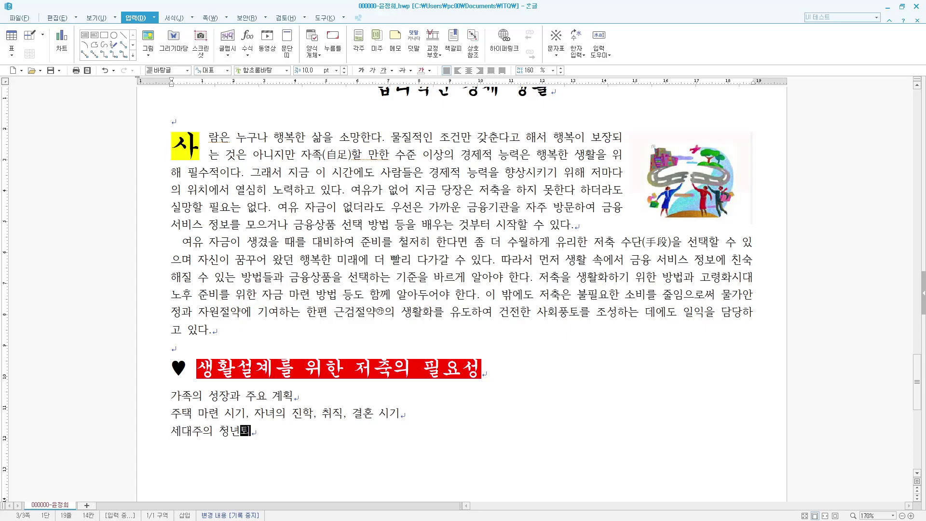
type("직 시기와 재취직 ㄱ")
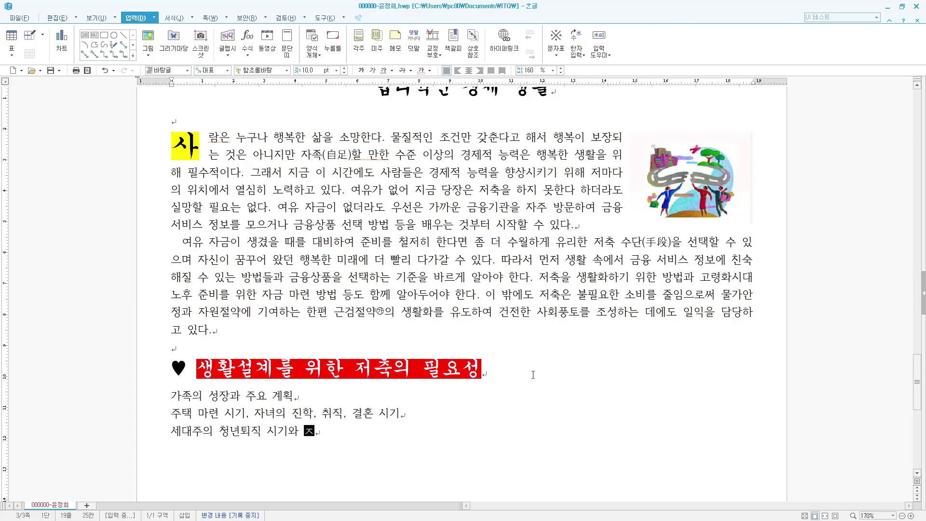
type("계획")
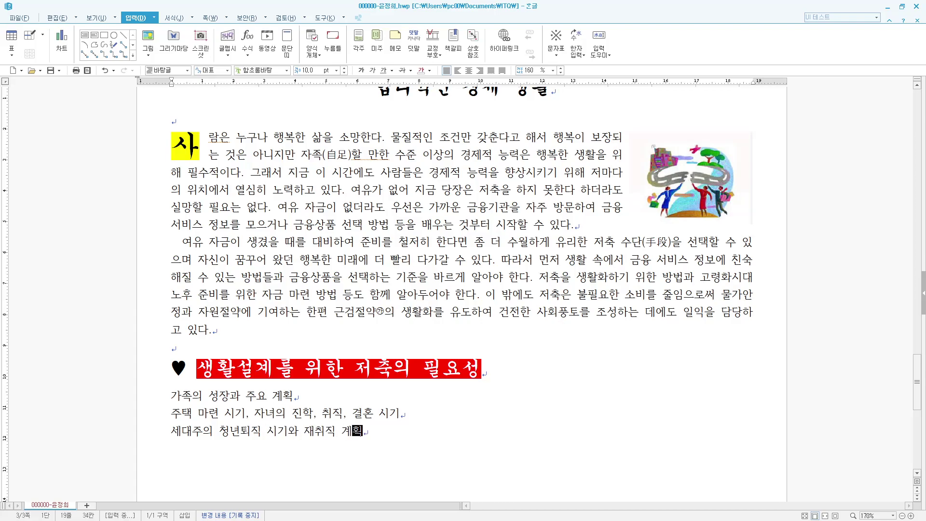
type(", 기ㅏ")
type(" 장래에 있")
type("을 일들")
key("Return")
type("자금 준비 ㄱ")
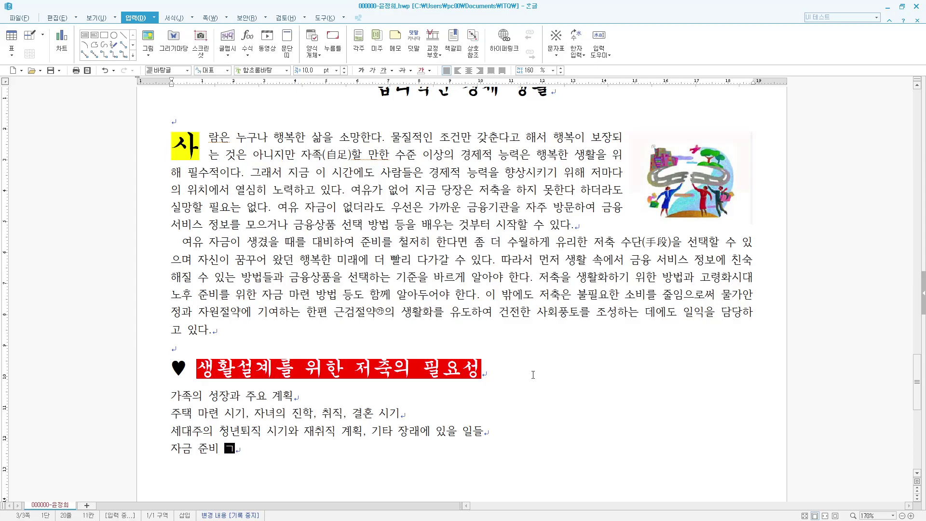
type("계획")
key("Return")
type("주택 자금, 자녀의 교육과 결혼, 노후 대비, 해외여행 등.")
key("Return")
type("현재 저축액")
type(", 향후 저축애")
type("ㄱ")
type(", 매년의")
type(" 적립 또는 차이")
type("ㅂ상환액 등")
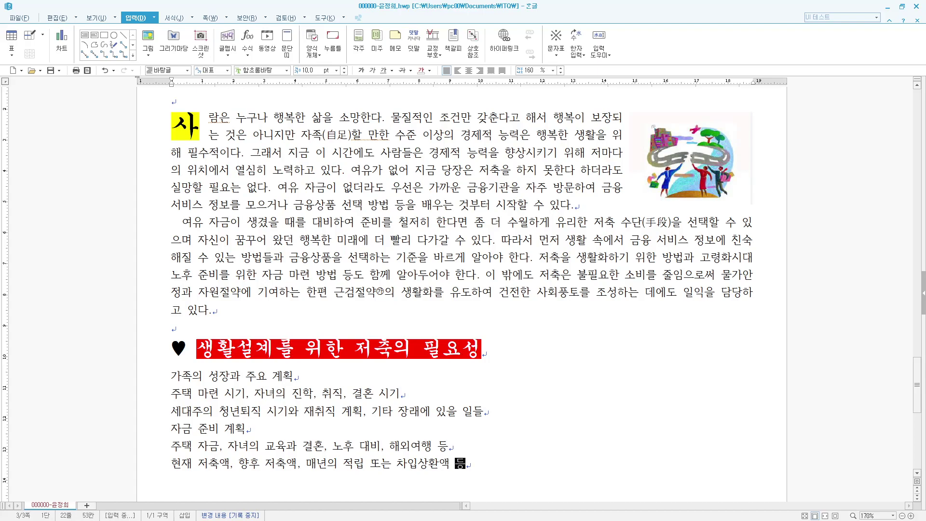
key("Return")
scroll(526, 397, "down", 1)
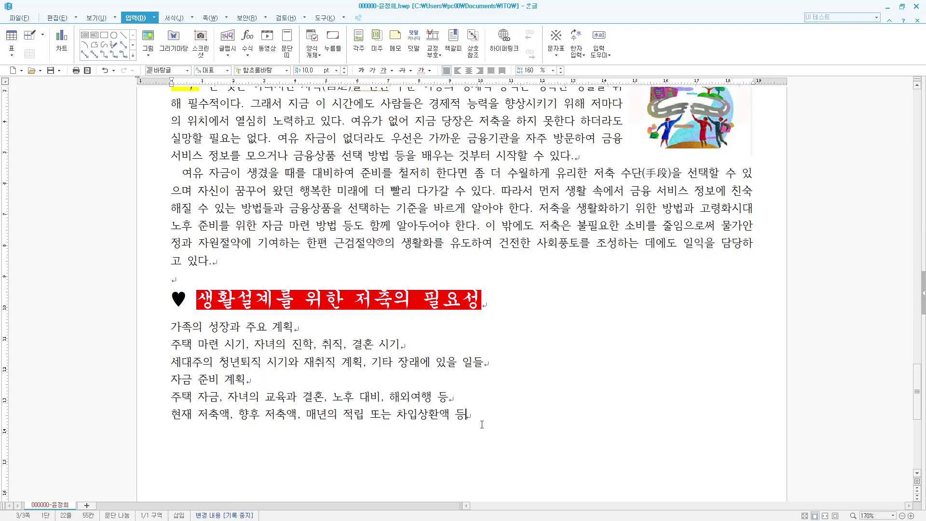
- Select the six lines and choose the A., 1., 가. paragraph numbering style
left_click_drag(476, 416, 163, 330)
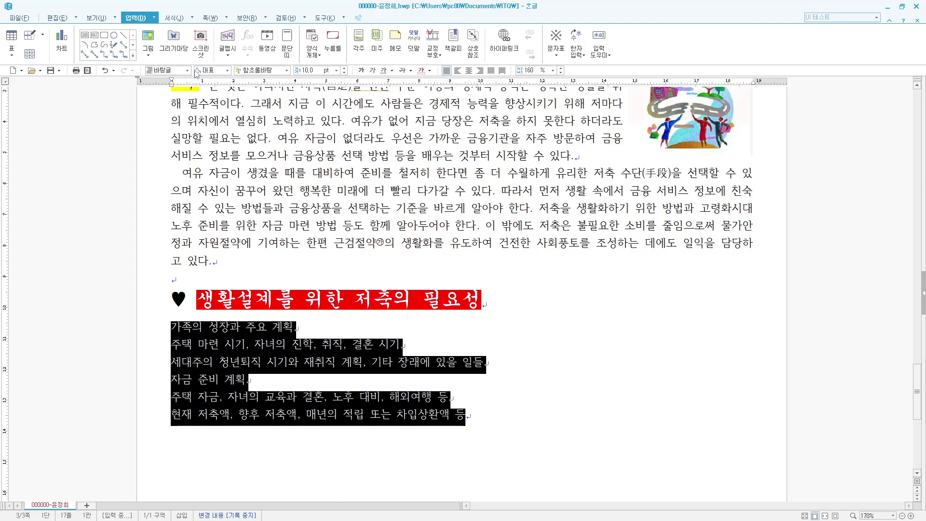
left_click(175, 19)
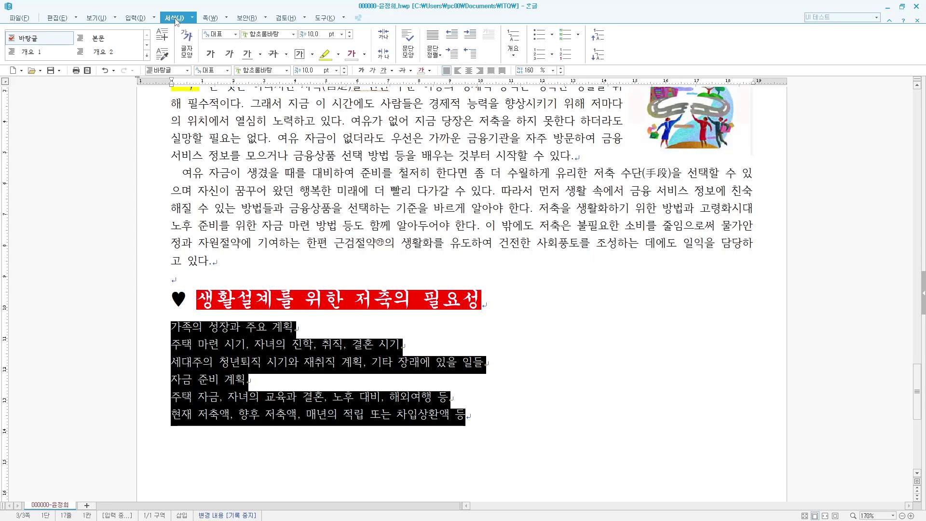
left_click(192, 17)
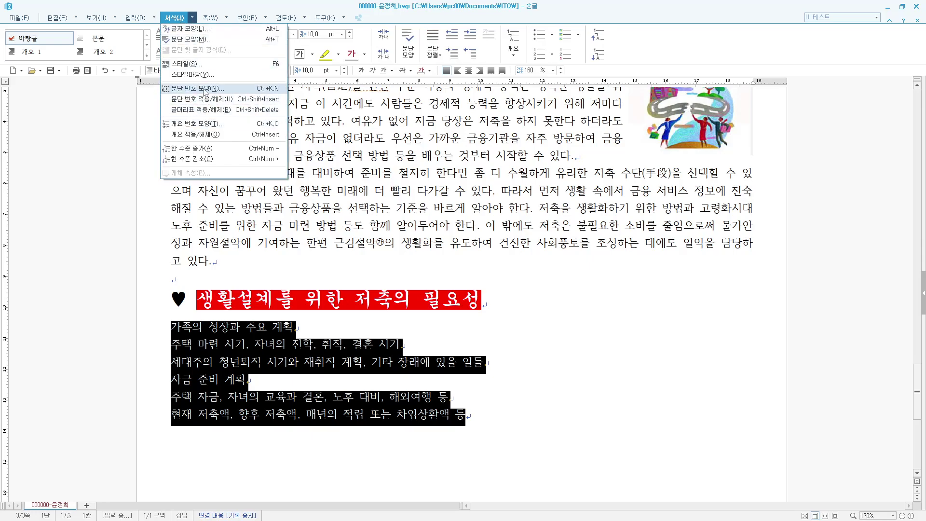
left_click(205, 89)
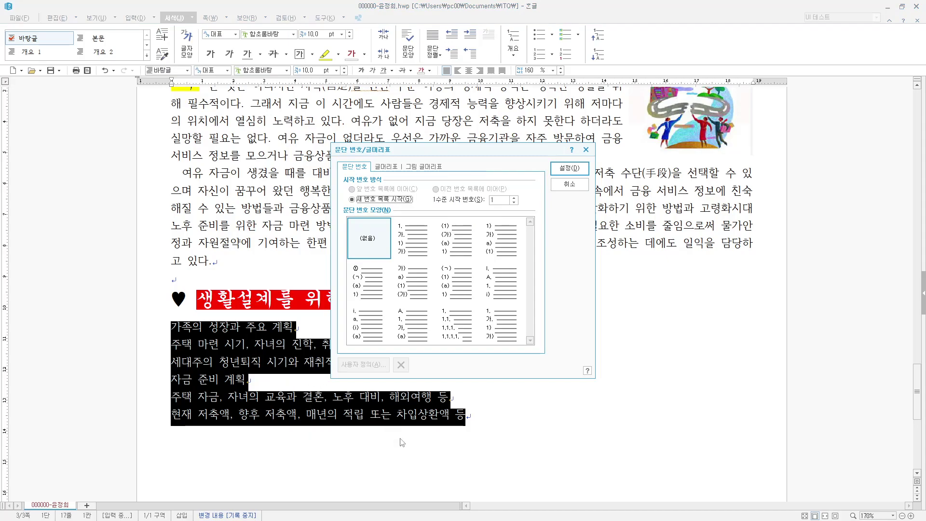
left_click(414, 327)
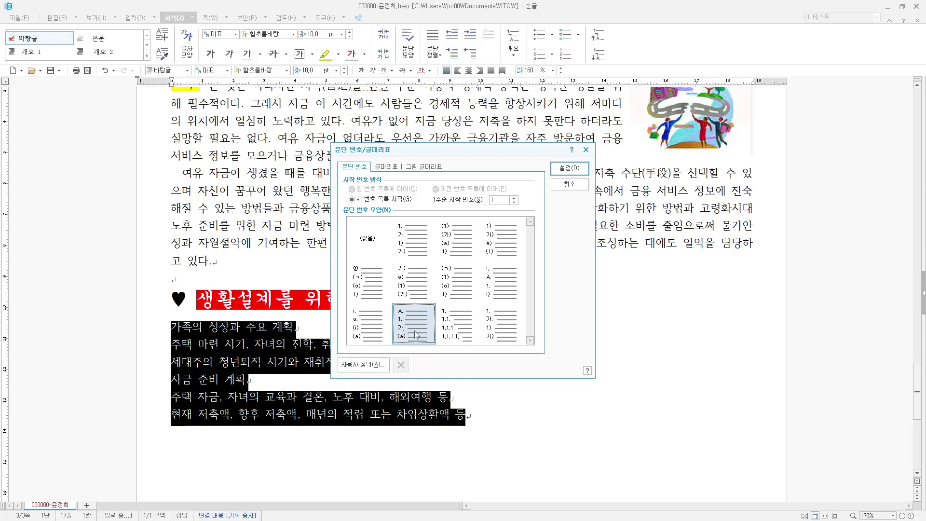
- Customize numbering: level 1 width 20 right-aligned, level 2 width 30 right-aligned, and apply
left_click(368, 365)
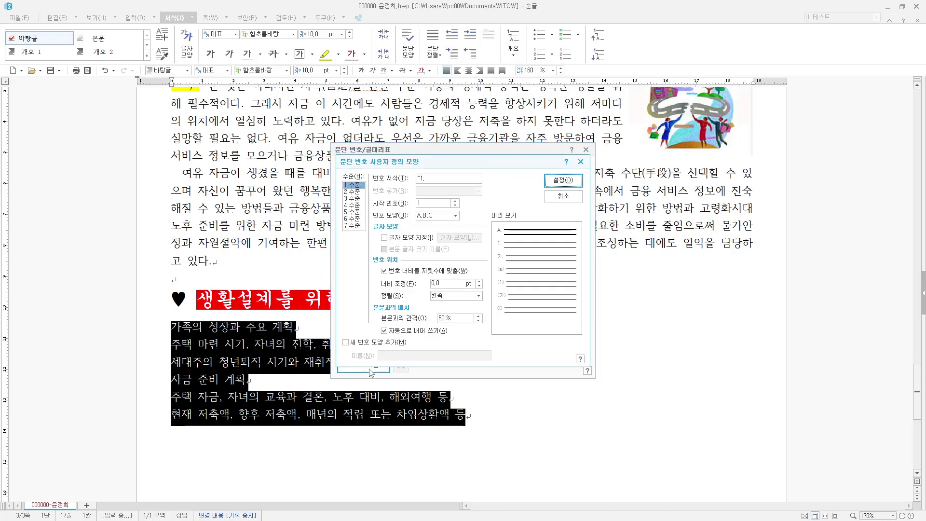
left_click(451, 284)
type("20")
left_click(478, 295)
left_click(450, 323)
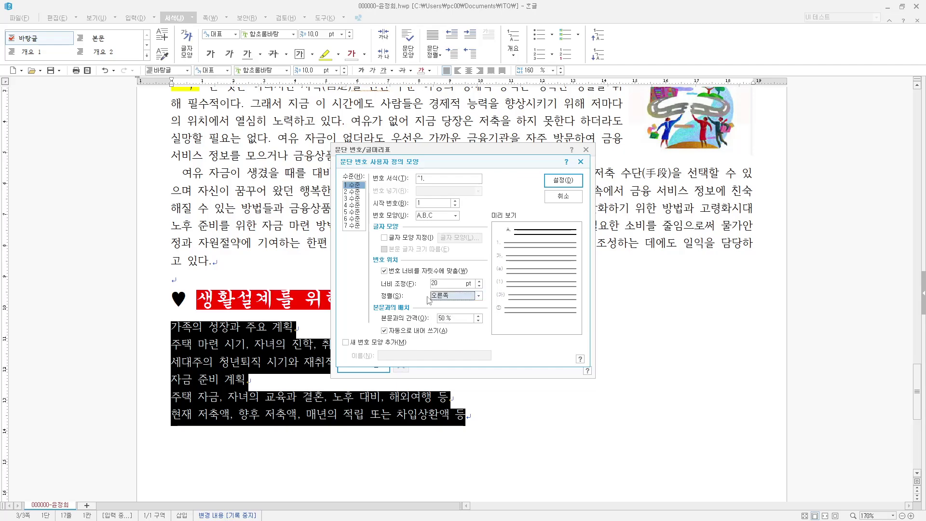
left_click(353, 191)
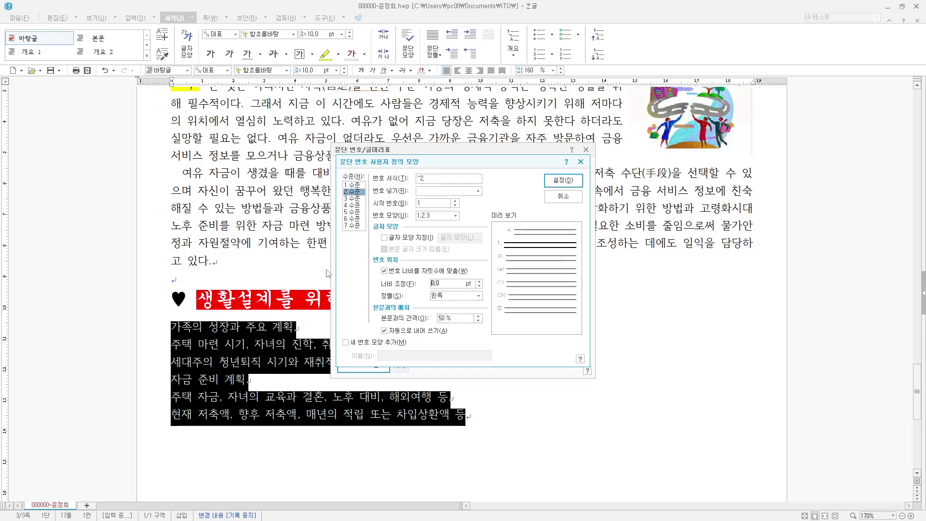
type("30")
left_click(478, 295)
left_click(451, 319)
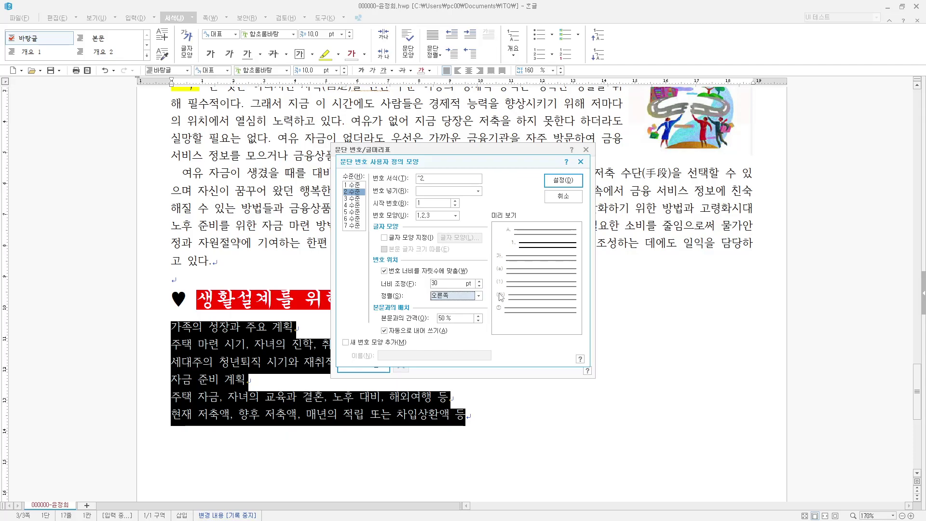
left_click(576, 185)
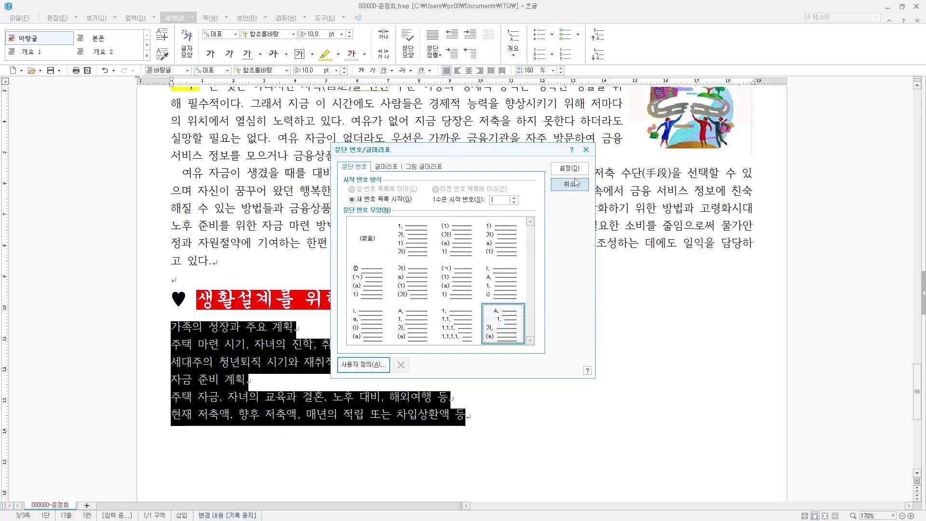
left_click(569, 169)
- Demote the second, third and last two list lines one level to numbered sub-items
left_click_drag(533, 363, 201, 346)
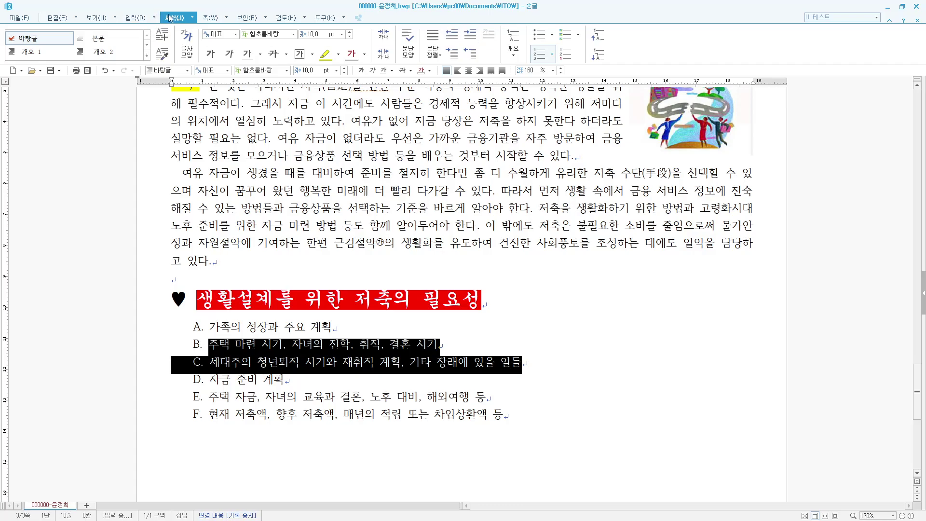
left_click(598, 57)
left_click_drag(506, 415, 308, 344)
left_click(598, 56)
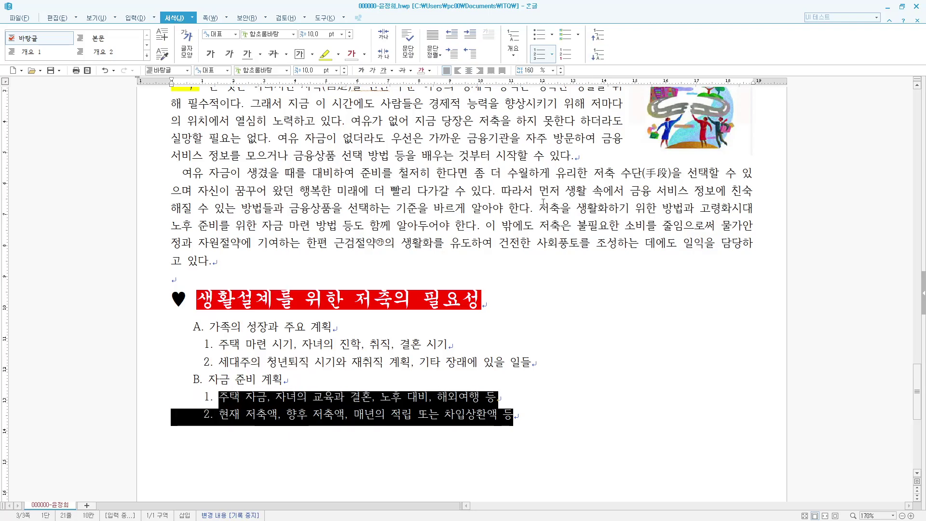
- Set the whole list's line spacing to 180%
left_click_drag(514, 415, 207, 339)
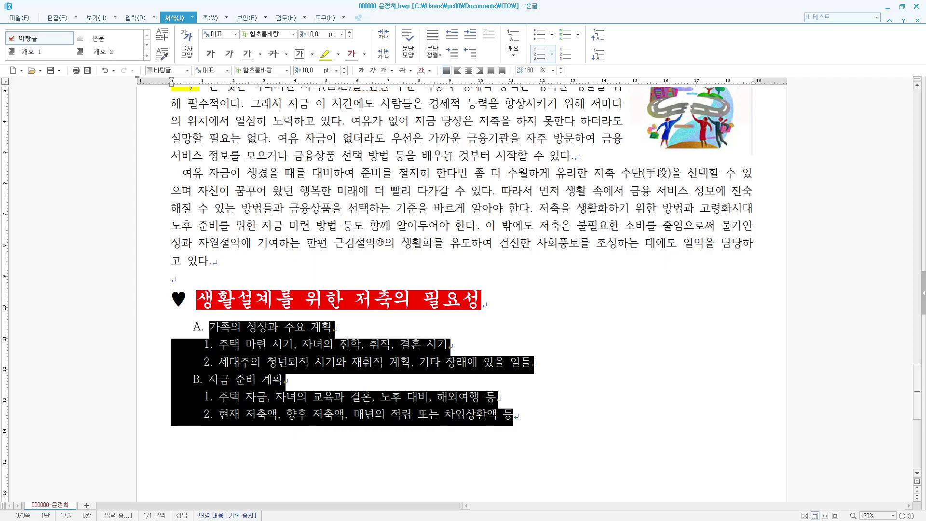
left_click(537, 71)
key("BackSpace")
key("BackSpace")
type("80")
key("Return")
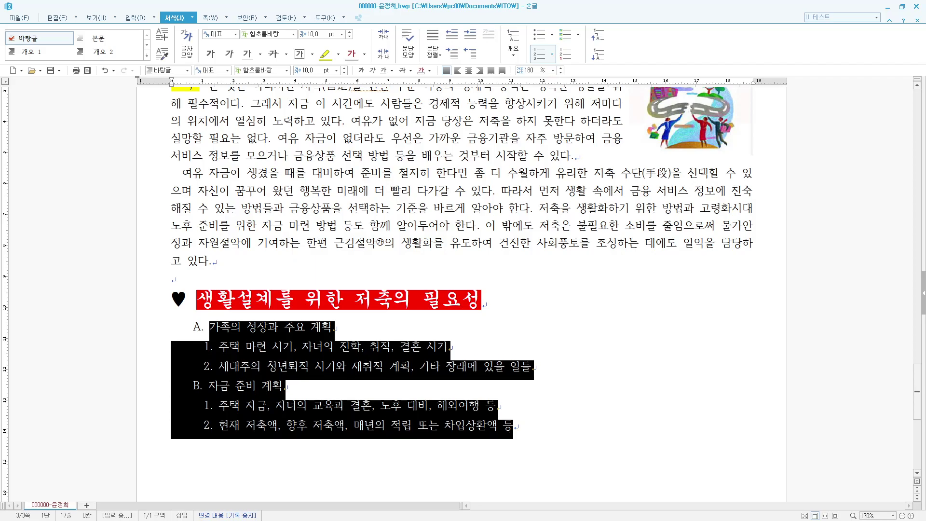
scroll(593, 152, "down", 2)
left_click(528, 386)
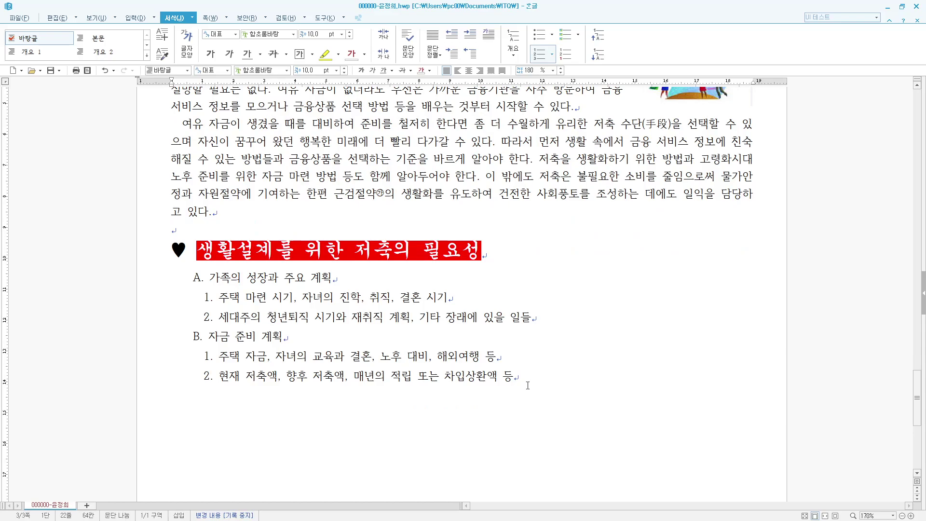
- Add an unnumbered line below the list with a copied ♥ followed by '한국은행 경제특강 교육주제'
key("Return")
key("BackSpace")
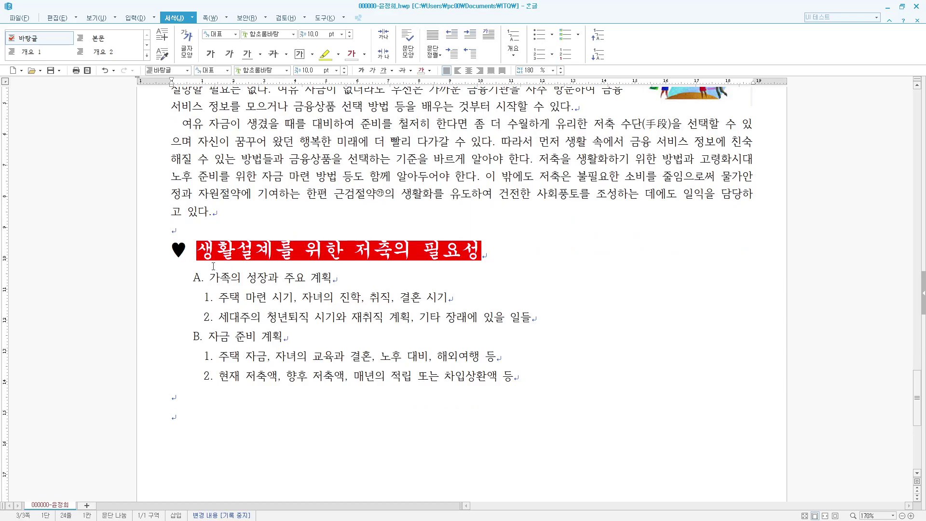
left_click_drag(187, 249, 167, 250)
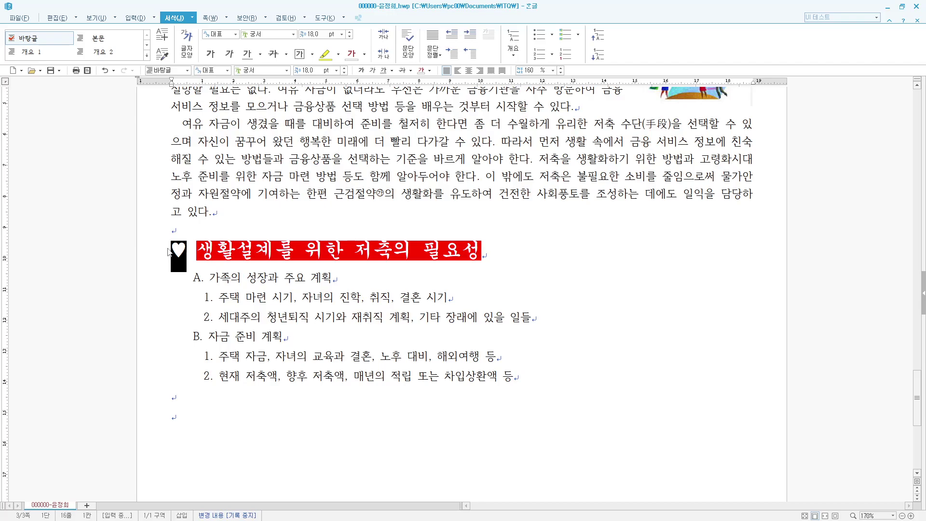
left_click(195, 417)
type("♥")
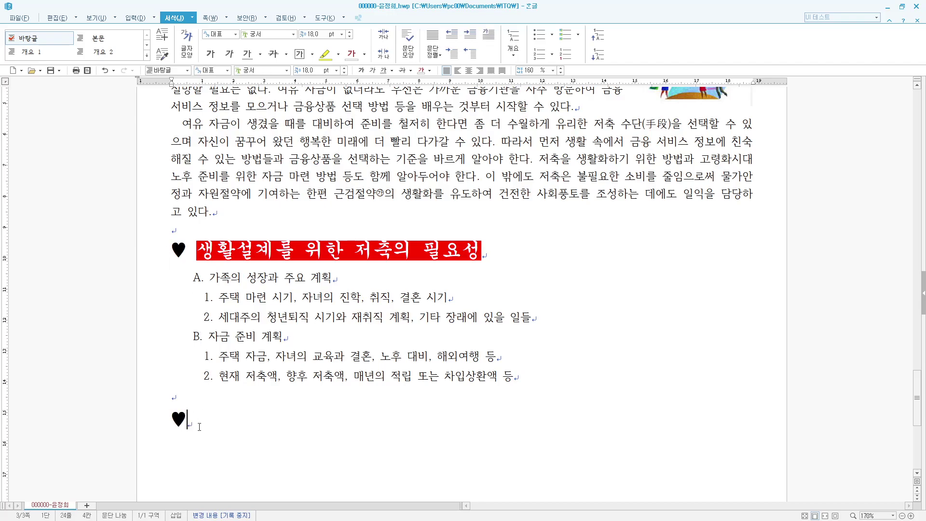
type("한국은행 져")
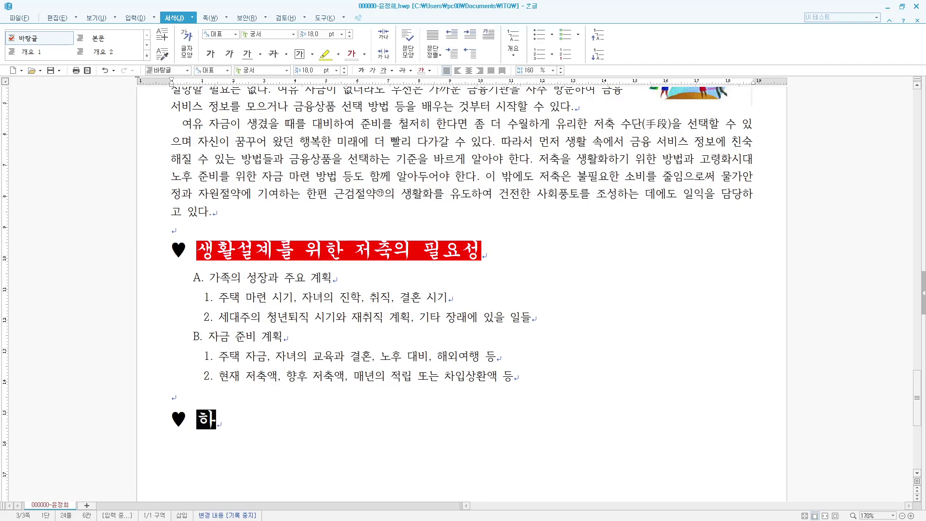
type("제")
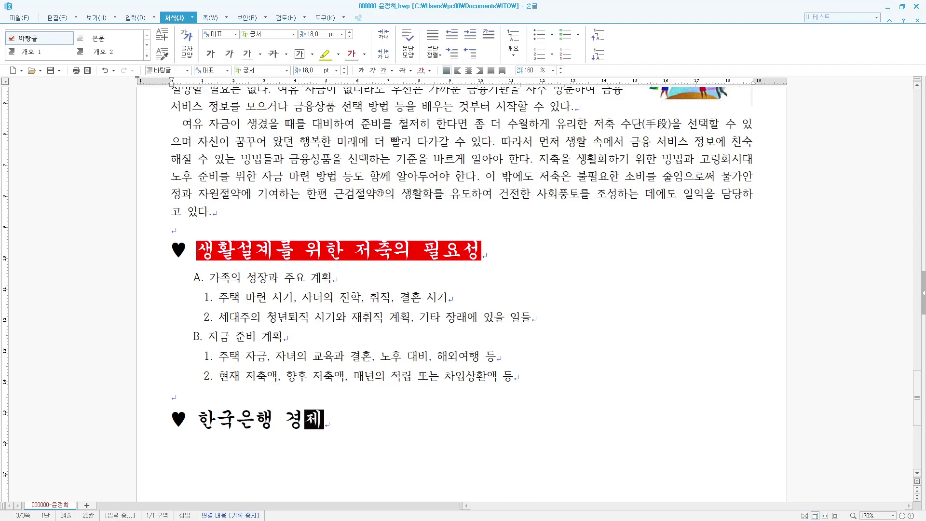
type("특강 교육주제")
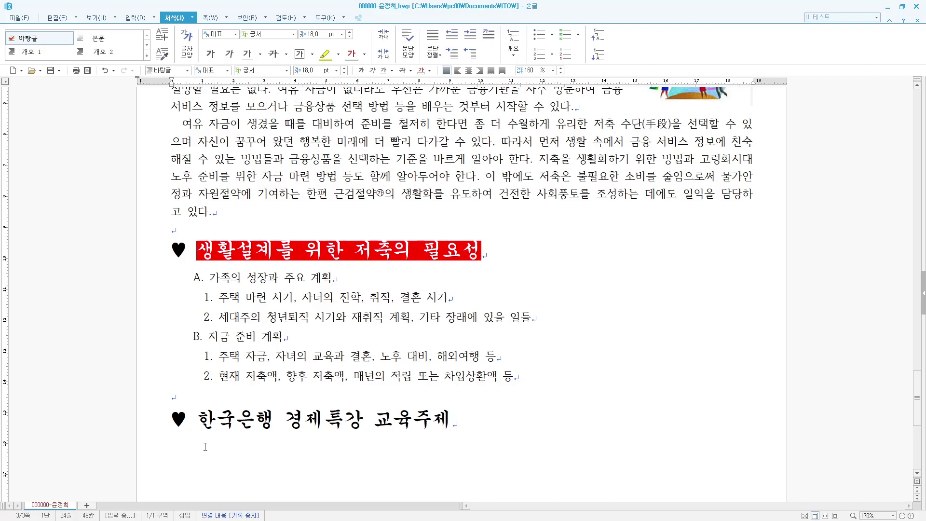
- Underline the whole closing heading
left_click_drag(204, 424, 452, 425)
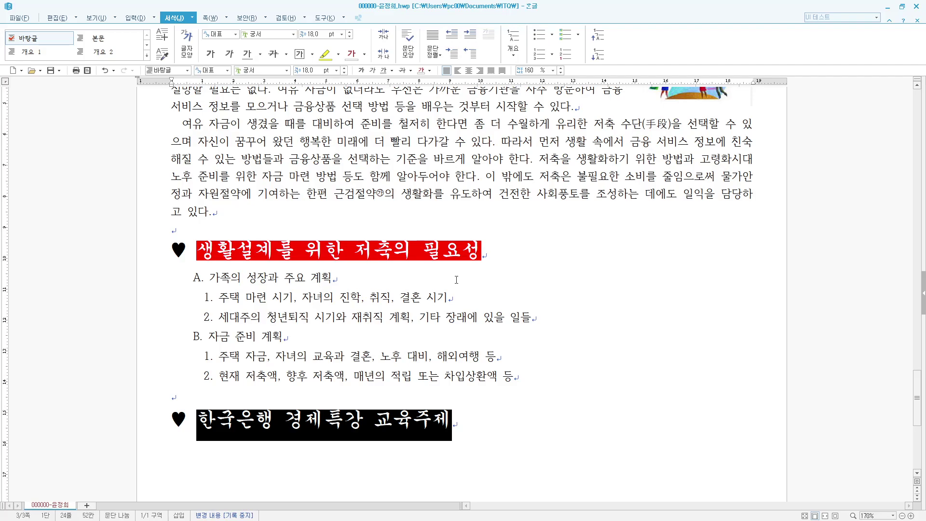
key("alt+l")
left_click(395, 279)
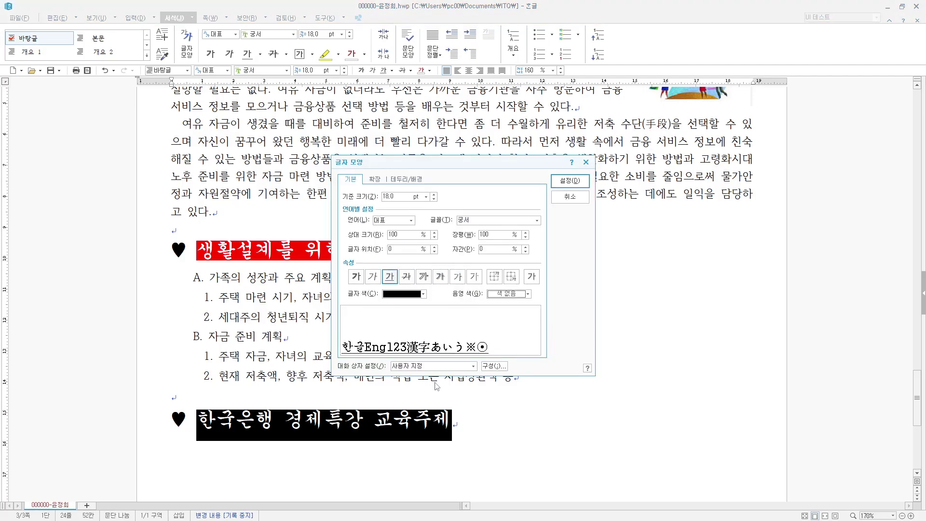
left_click(568, 185)
left_click(317, 410)
- Put caron emphasis marks over 한국은행
left_click_drag(274, 417, 199, 431)
key("F9")
key("Escape")
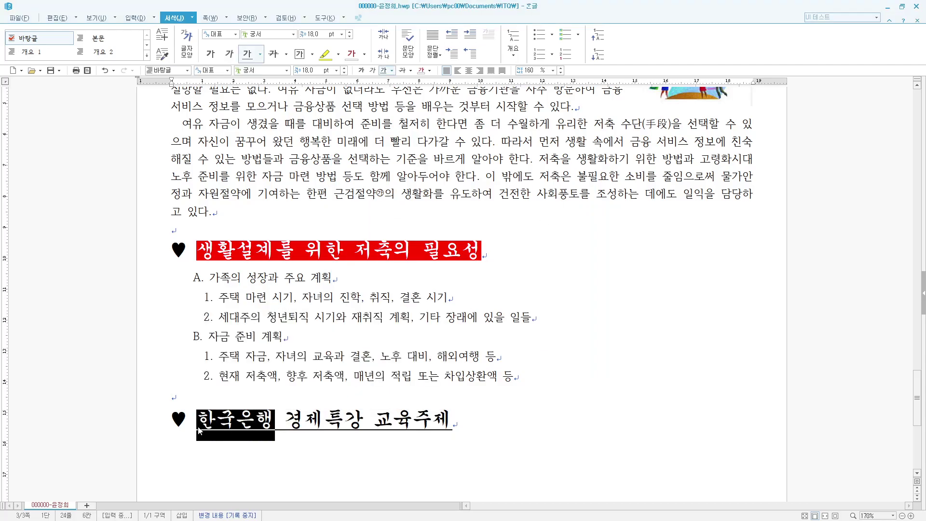
key("alt+l")
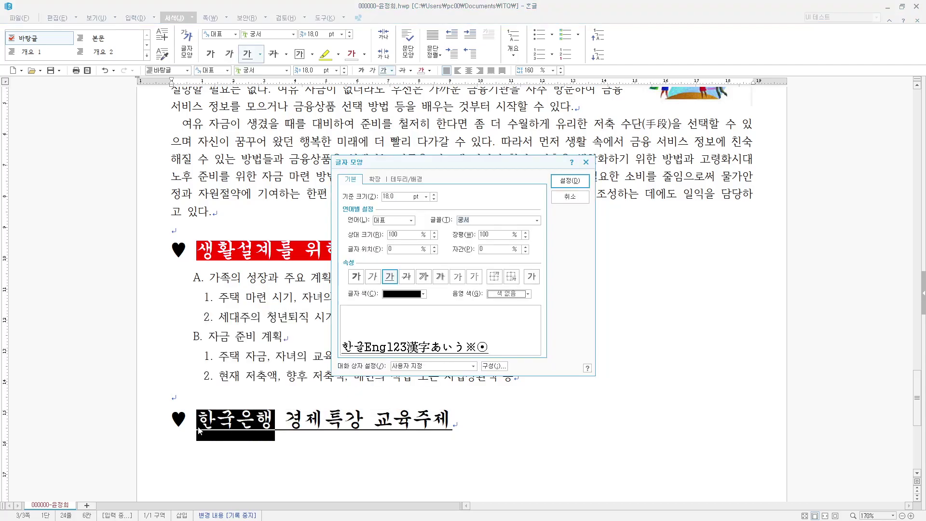
left_click(376, 181)
left_click(511, 287)
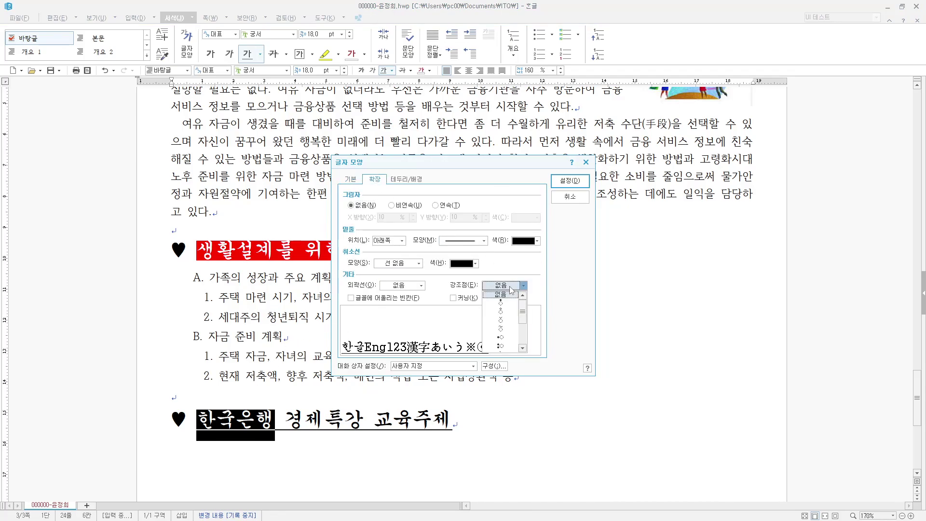
left_click(501, 320)
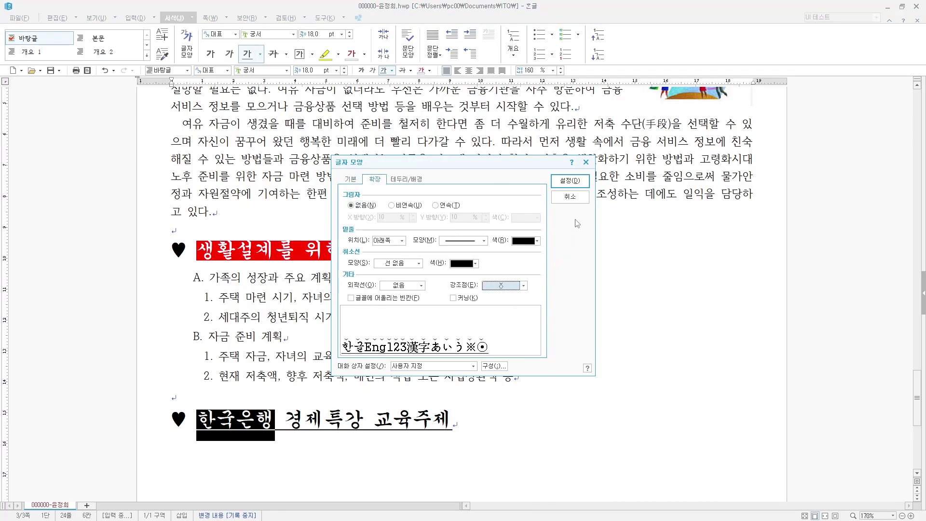
left_click(570, 181)
left_click(454, 423)
- Put the same caron emphasis marks over 교육주제
left_click_drag(375, 420, 461, 423)
key("alt+l")
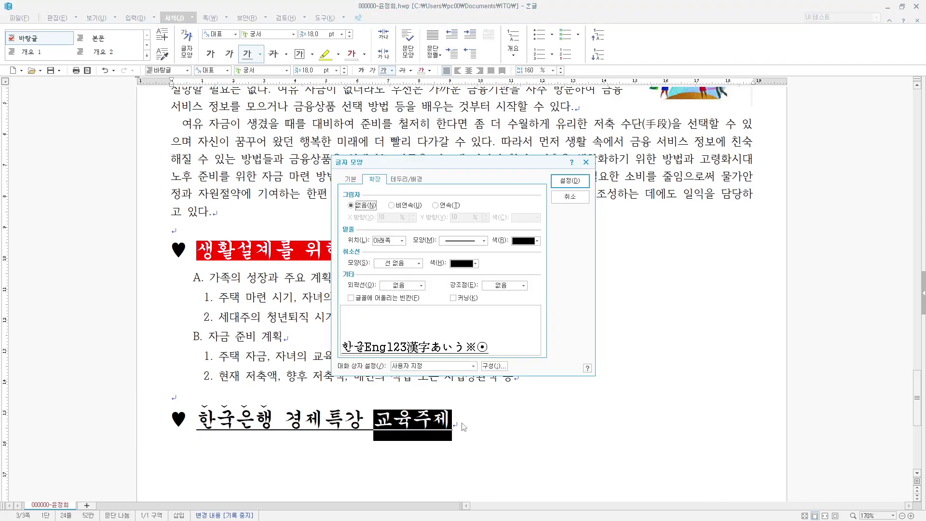
left_click(523, 286)
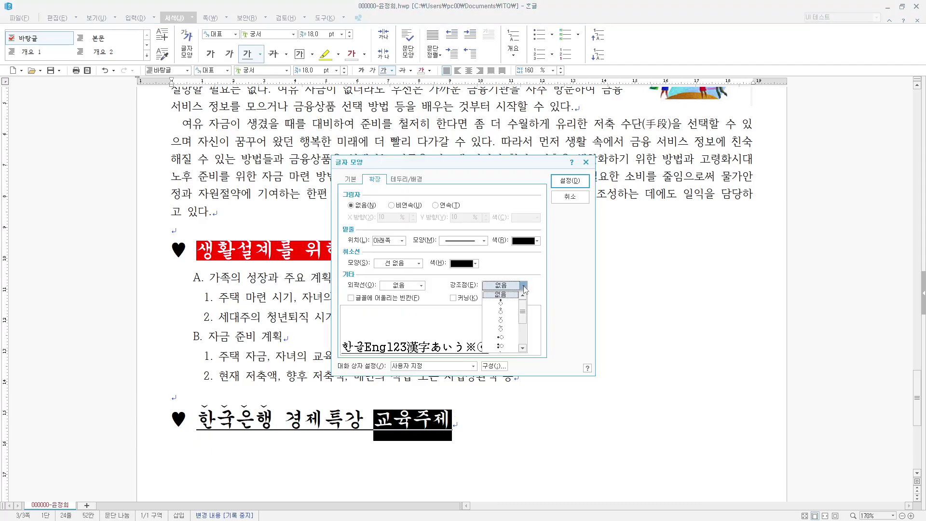
left_click(499, 320)
left_click(570, 181)
left_click(528, 423)
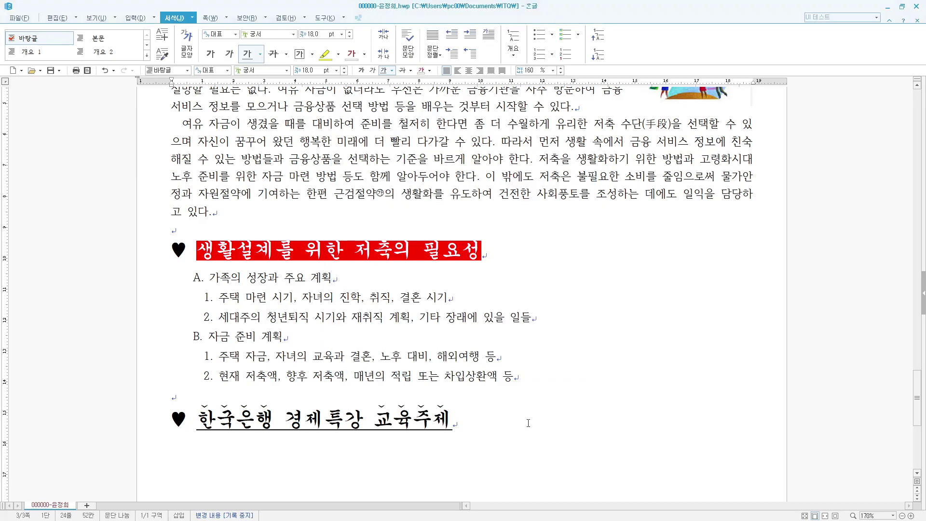
- On a new plain line below the heading, insert a table with 7 rows and 3 columns
key("Return")
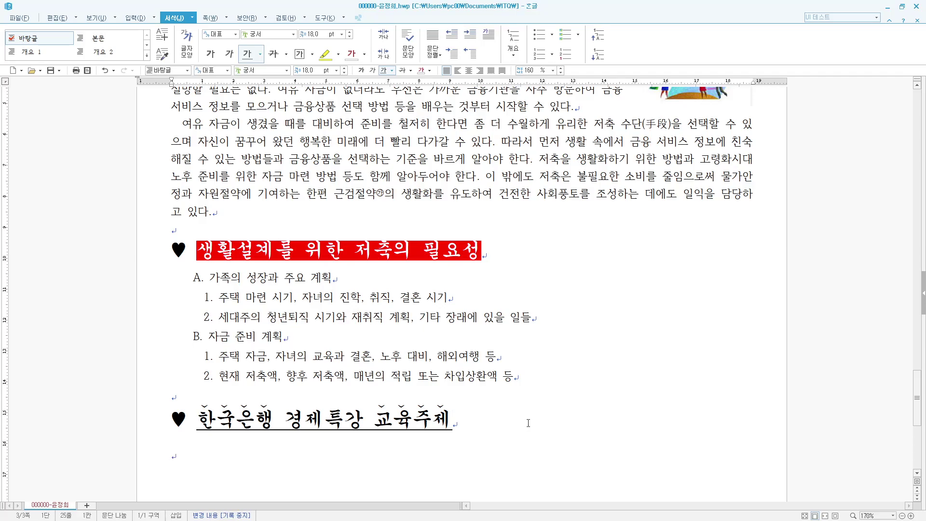
key("ctrl+1")
scroll(438, 447, "down", 4)
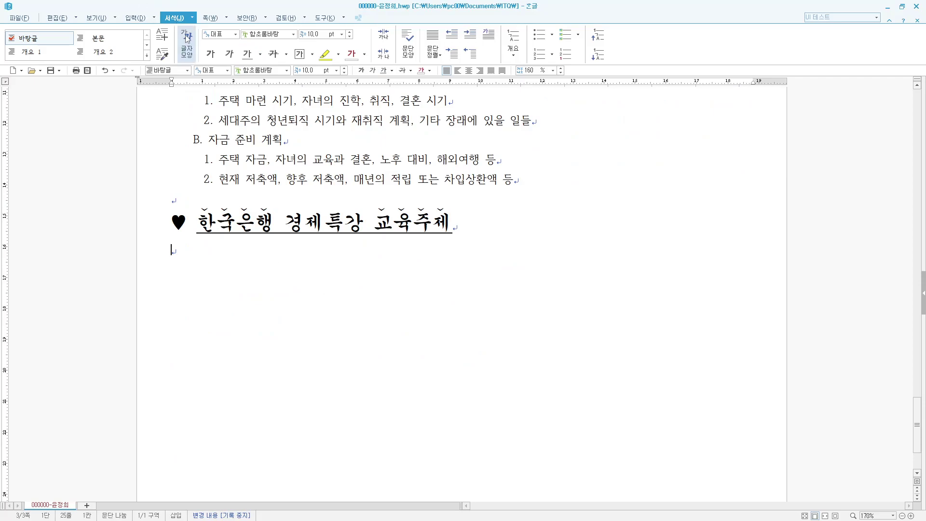
left_click(157, 17)
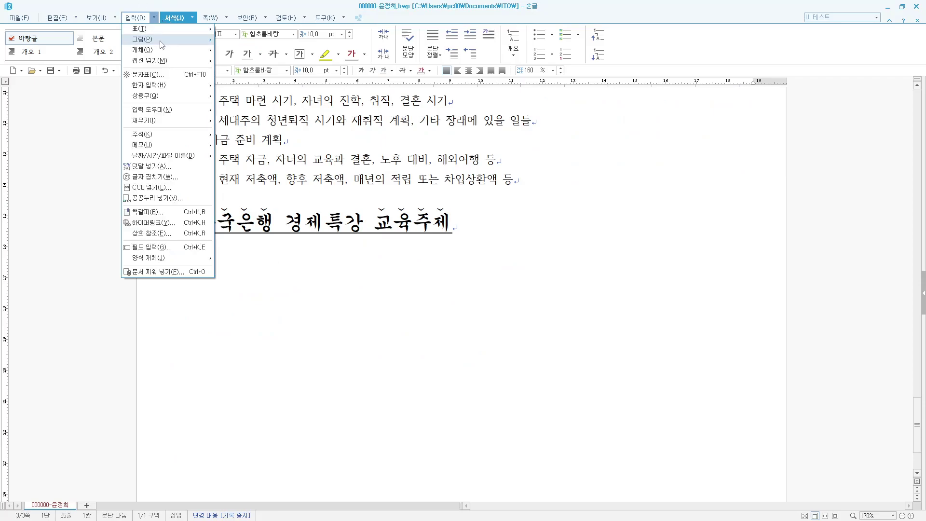
mouse_move(158, 34)
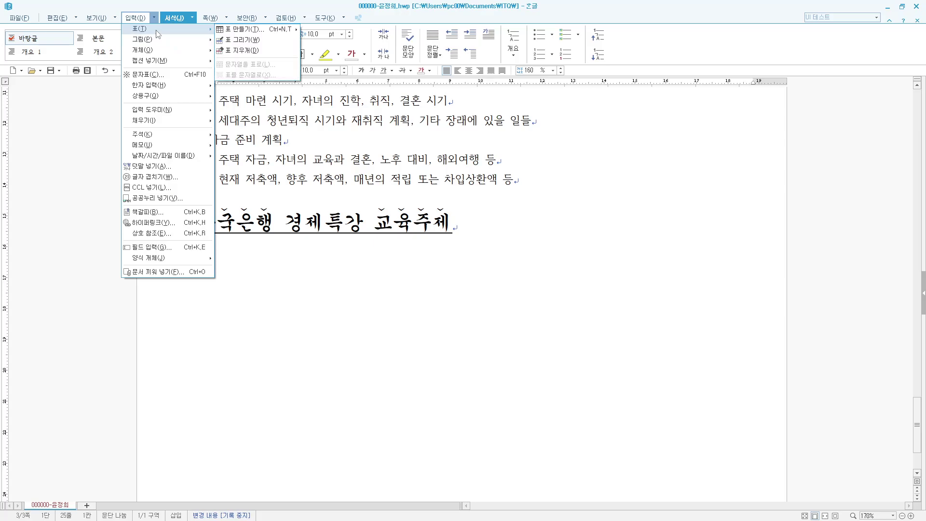
left_click(243, 29)
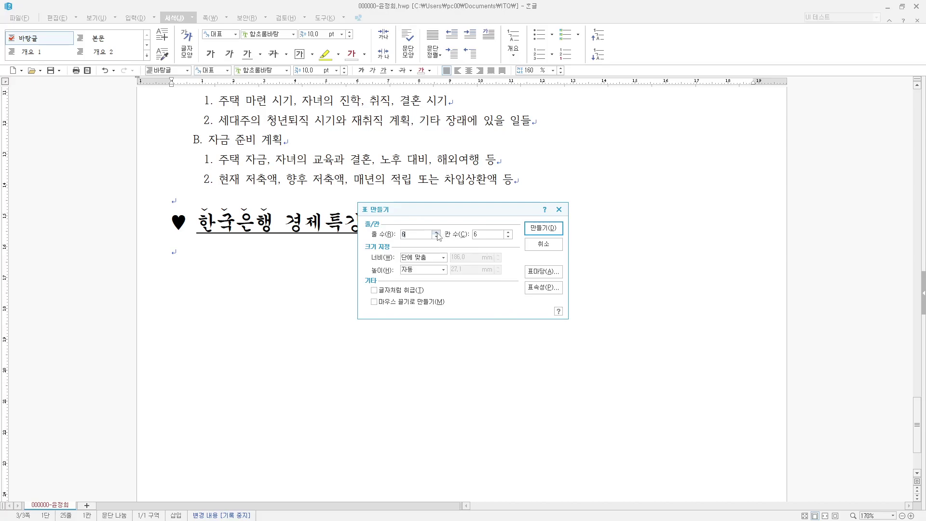
left_click(508, 236)
left_click(544, 231)
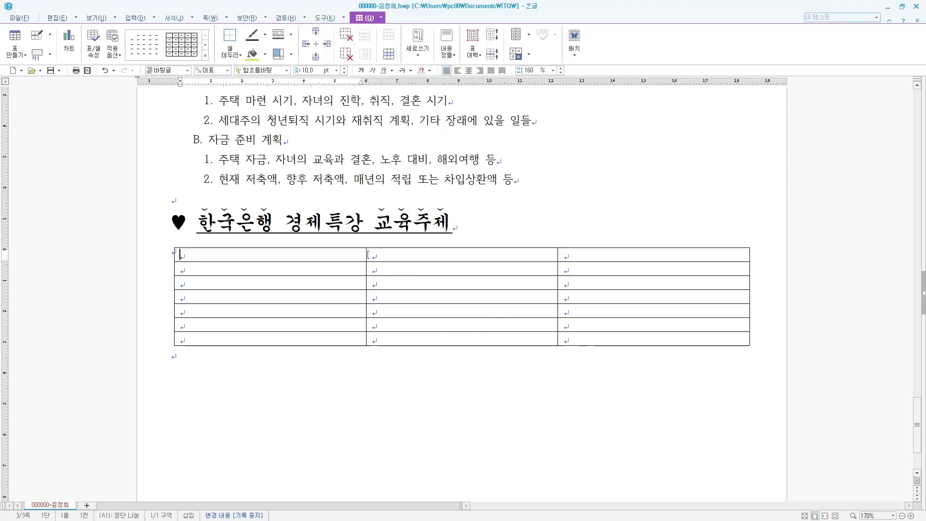
- Narrow the first column, widen the second, and enter 구분 in the first cell
left_click_drag(366, 256, 301, 255)
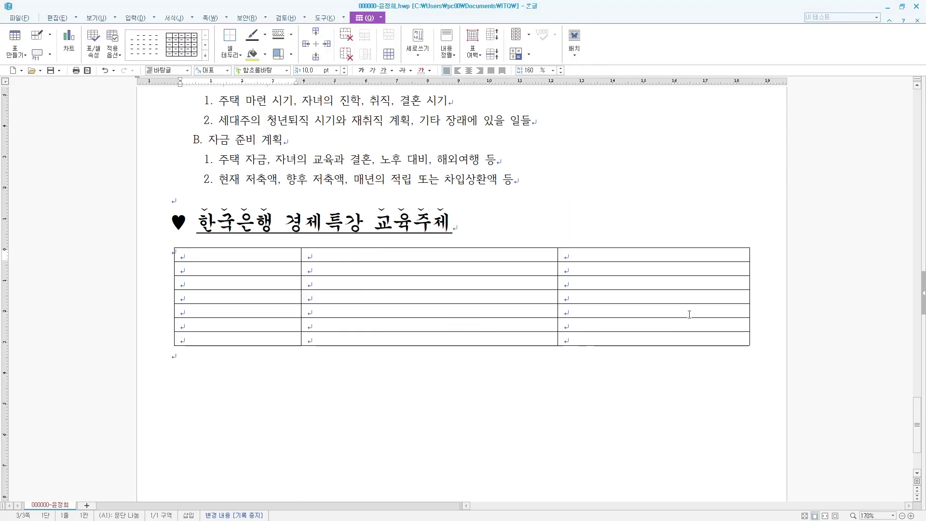
left_click_drag(557, 255, 644, 265)
type("구분")
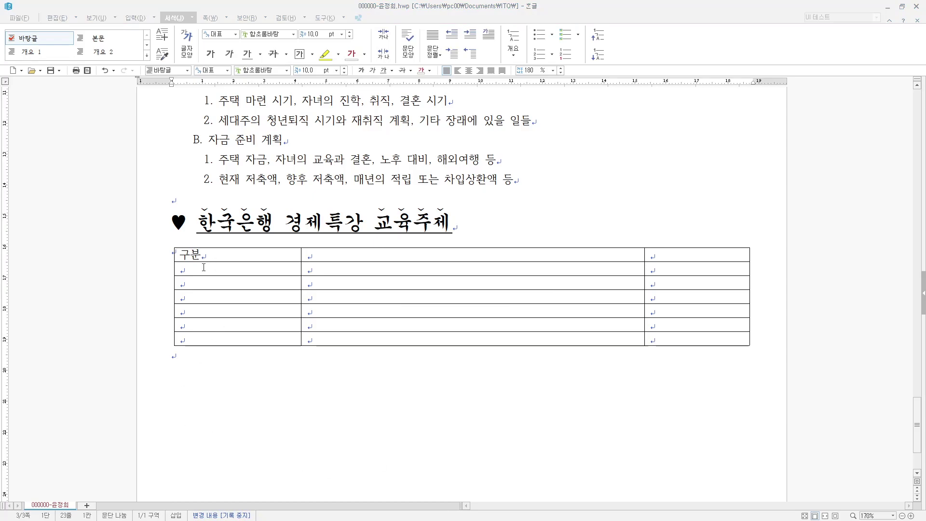
- Merge first-column cells in rows 2–3 and in rows 4–6
left_click_drag(192, 268, 196, 284)
right_click(196, 284)
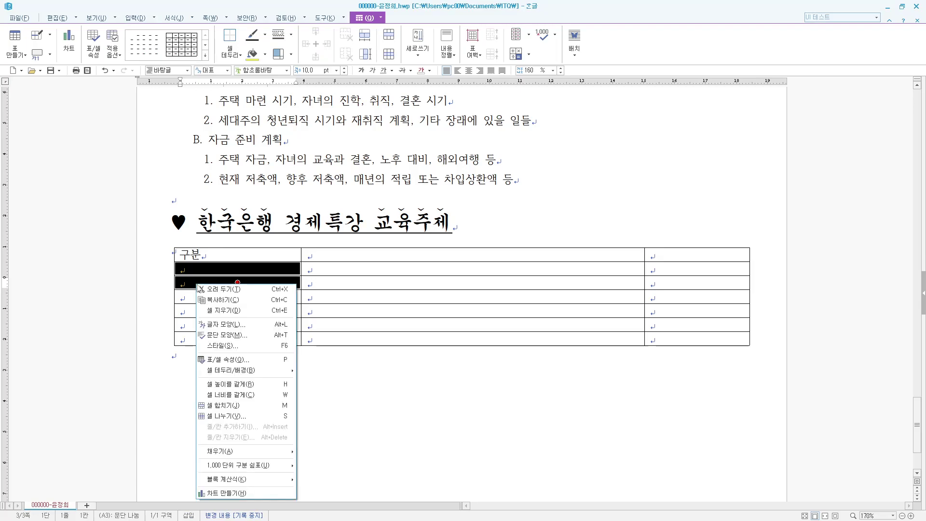
left_click(240, 406)
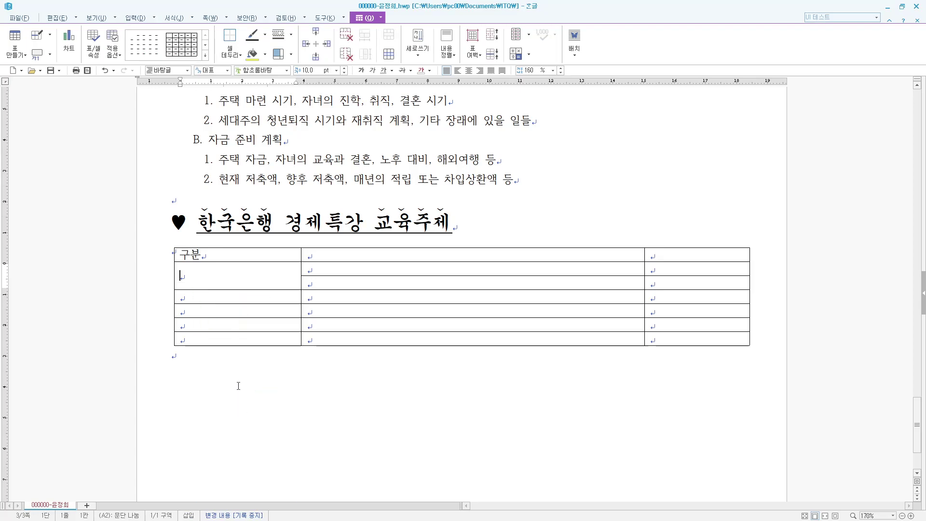
left_click_drag(219, 304, 218, 324)
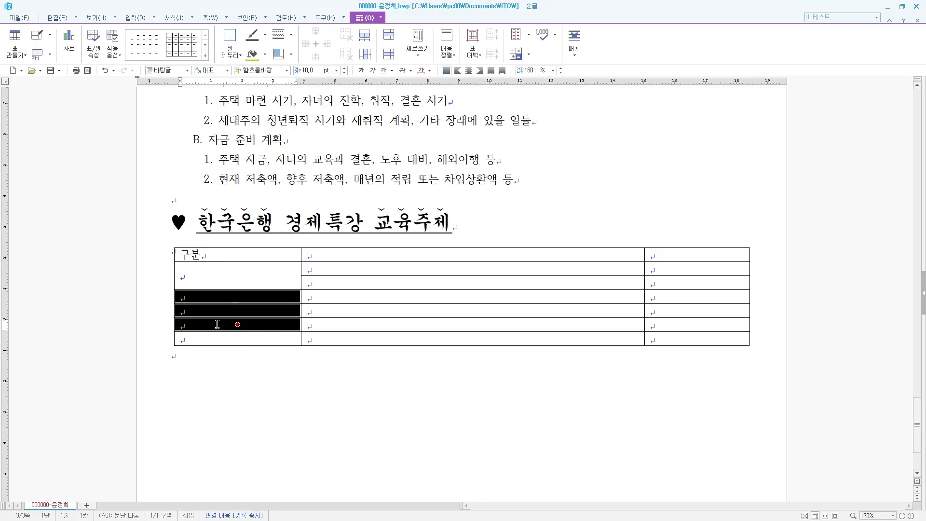
right_click(218, 324)
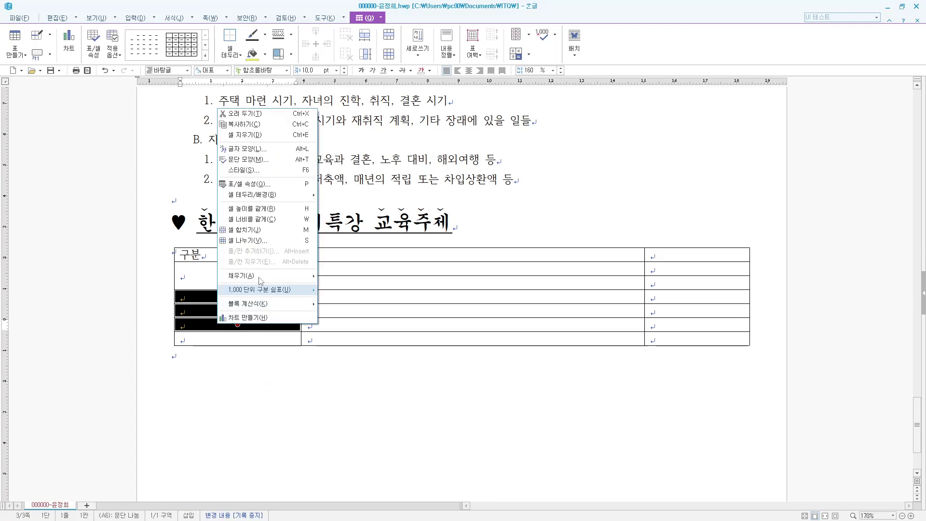
left_click(259, 230)
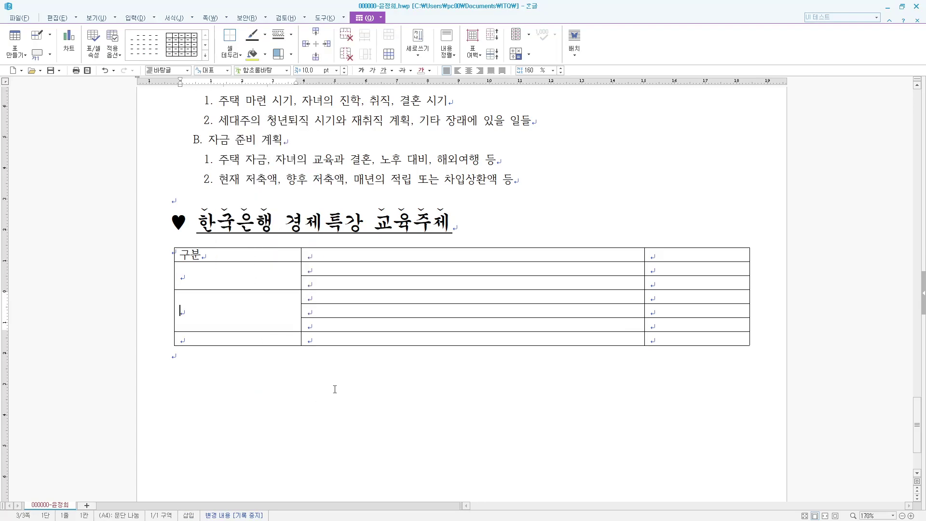
left_click(217, 271)
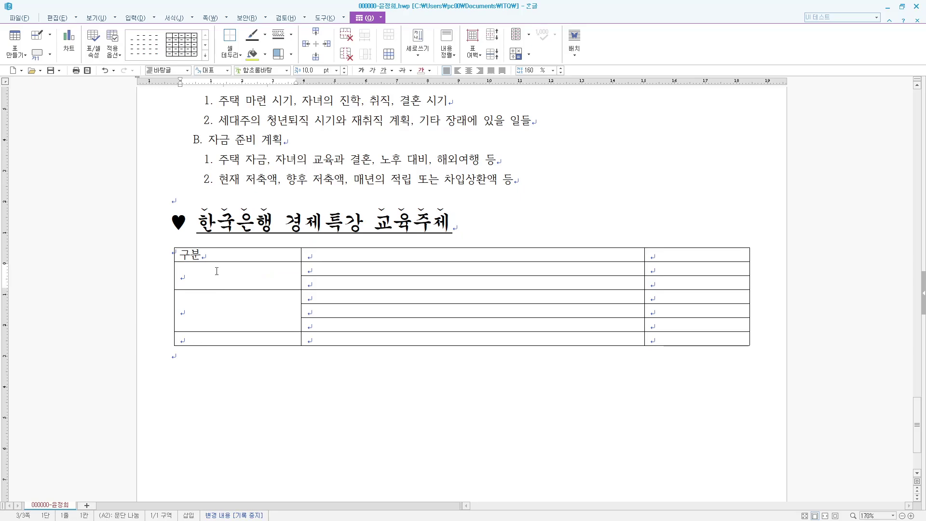
- Enter the row labels 통화정책, 금융시장 and 경제이론 down the first column
type("통화정책")
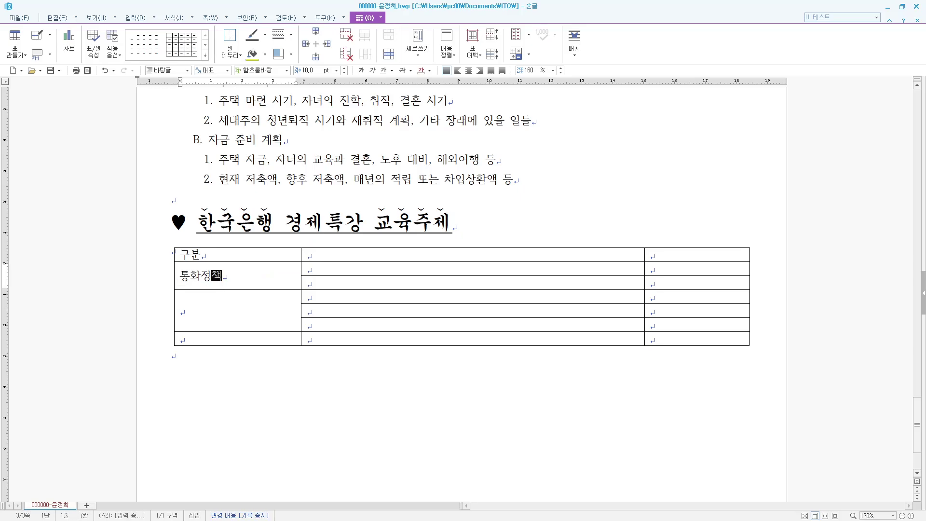
key("Down")
type("금융시작")
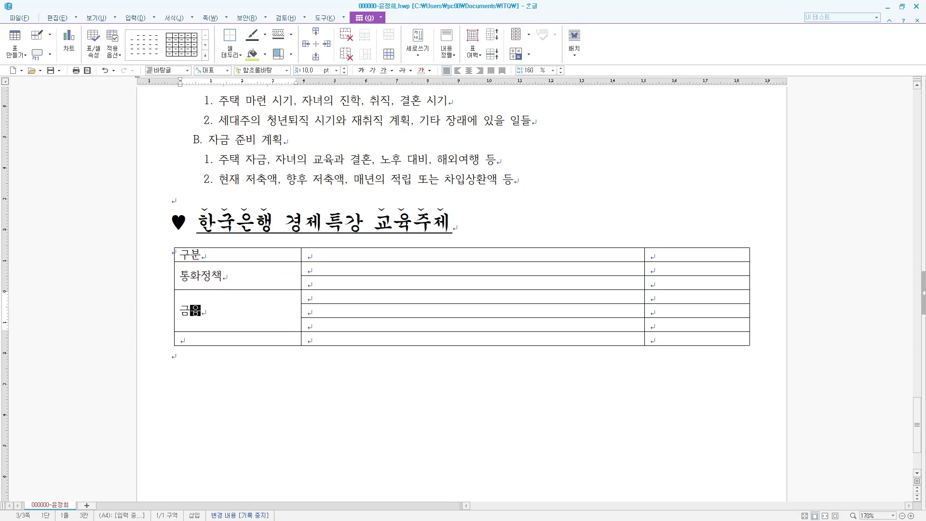
key("Down")
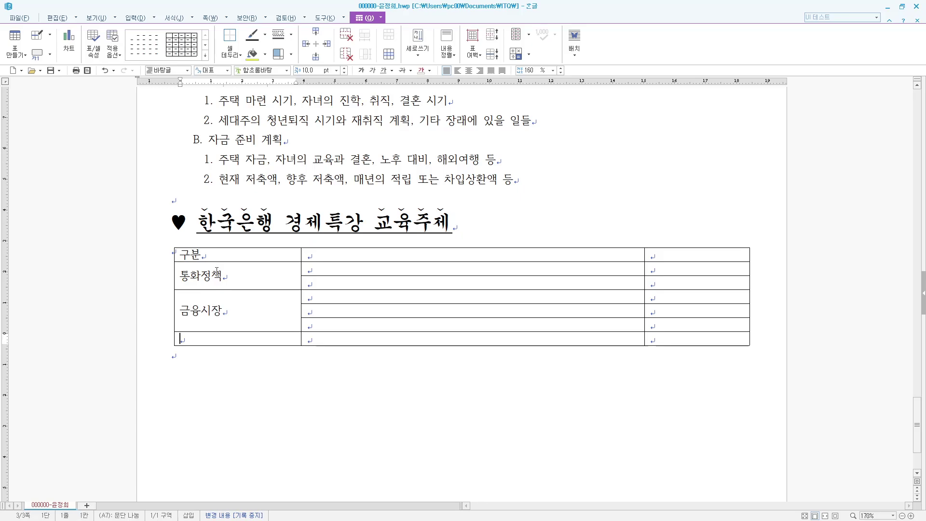
type("경제이론")
- Add the 주요 내용 header and the two 통화정책 descriptions, ending '…통화정책 대응' and '…미치는 영향'
key("Right")
key("Up")
key("Up")
key("Up")
key("Up")
key("Up")
key("Up")
type("주요 내용")
key("Down")
type("주요 경제 ㅇ이슈 및 이에 대한")
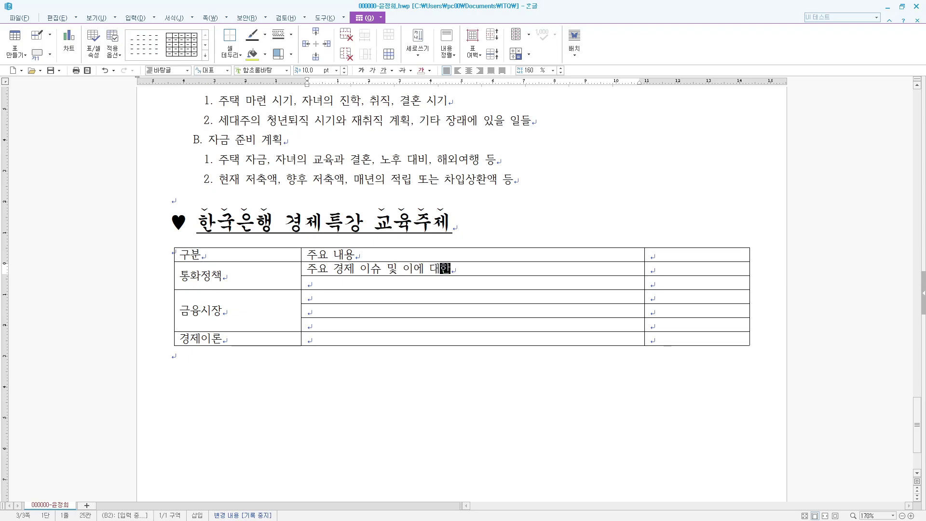
type(" 한국은행으")
type("의 통화정책 ㄷ")
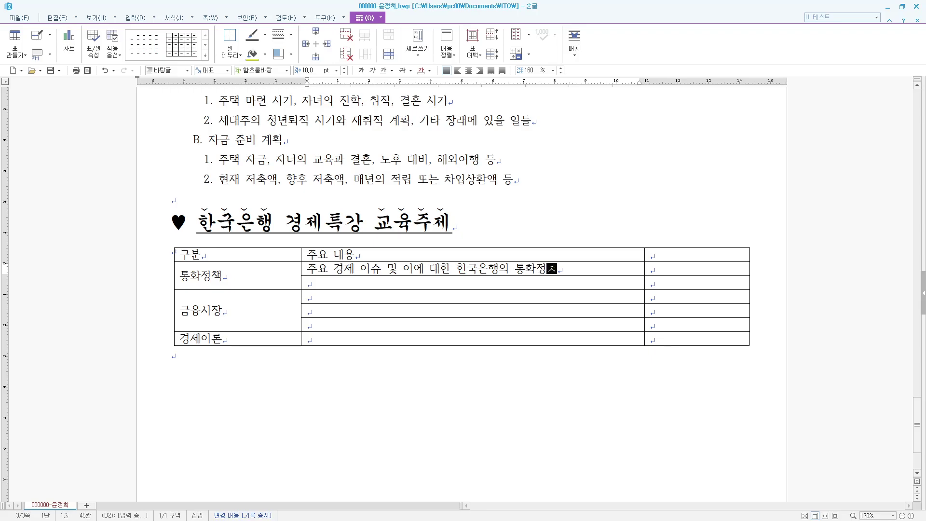
type("대응")
key("Down")
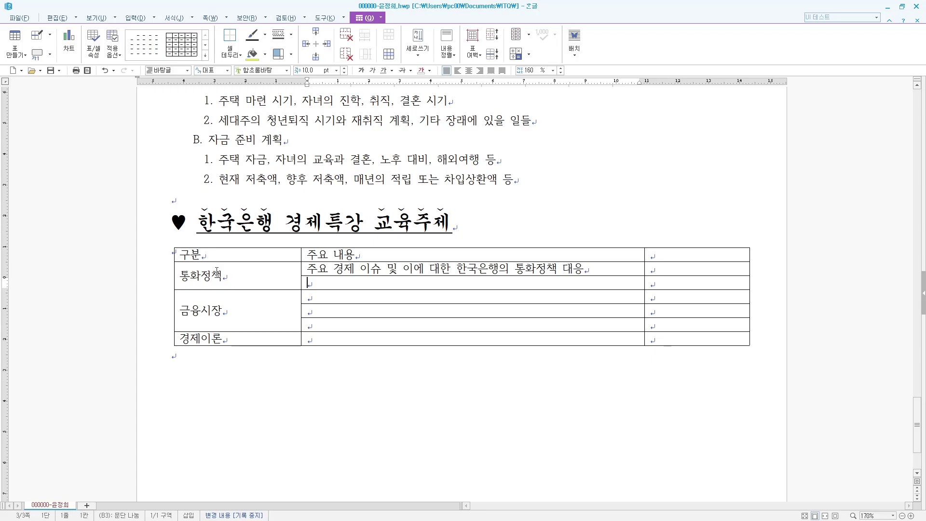
type("중앙은행 ")
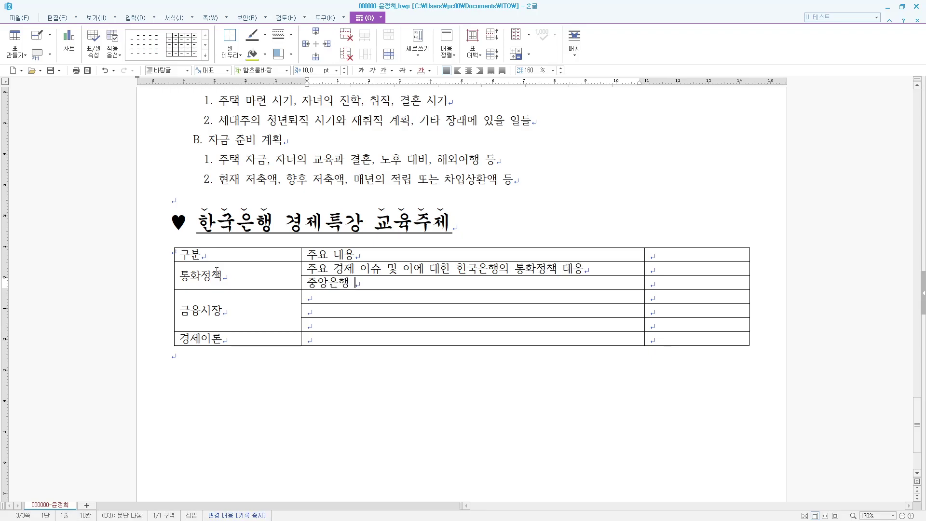
type("통호화정책과 직접 관련된 금")
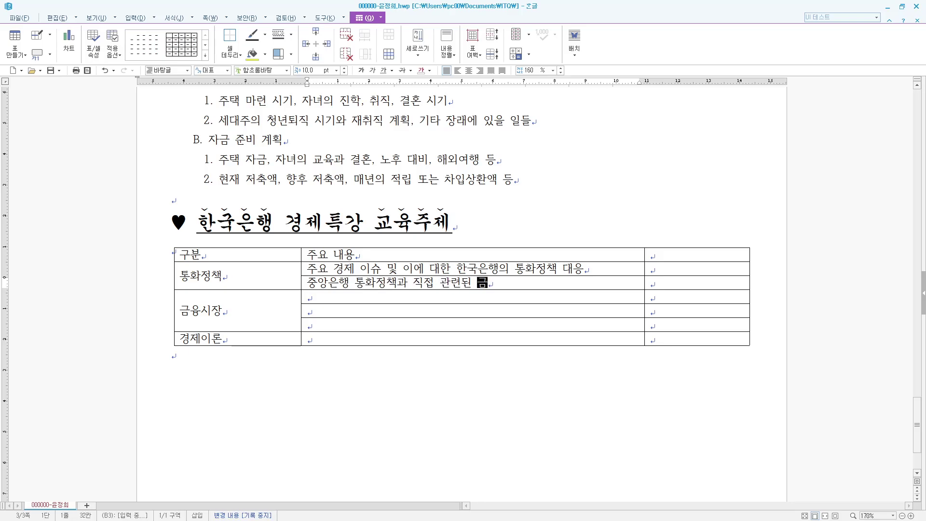
type("리가 자산가격과 일")
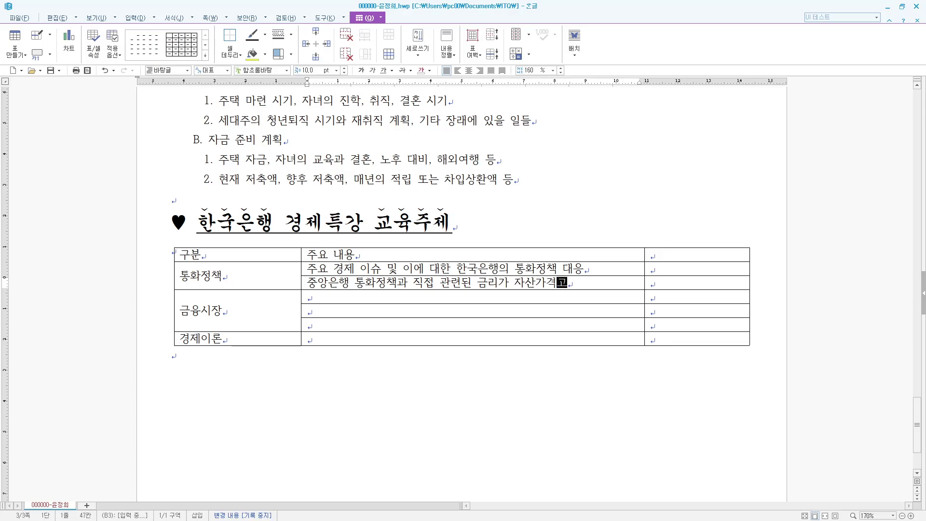
type("반물가에 미")
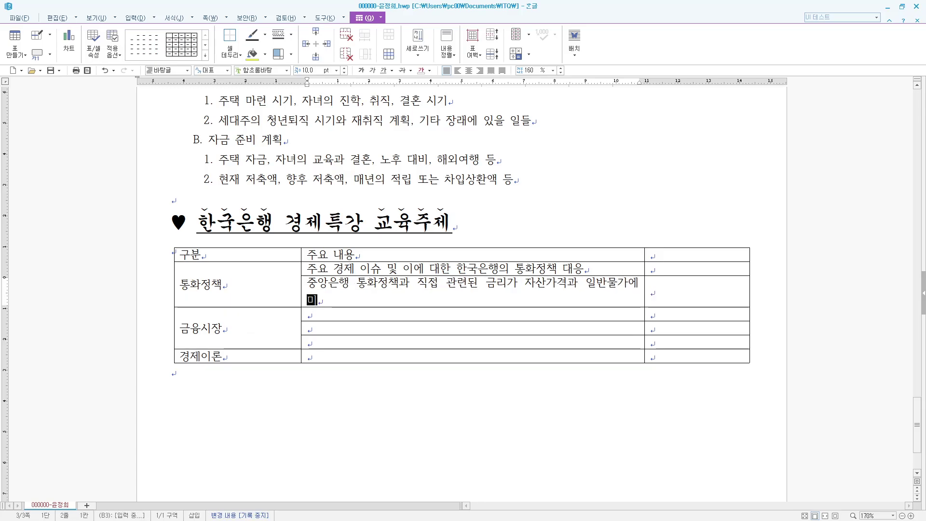
type("치는 영향")
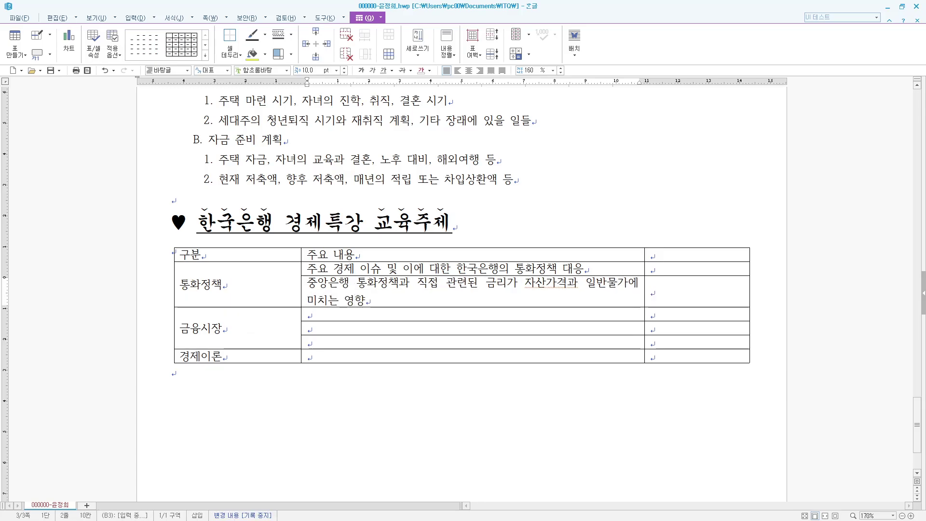
- Narrow the 구분 column and describe the 금융시장 rows: 금융제도의 개념 및 유형…, 금리와 환율에 대한 이해…
left_click_drag(301, 256, 249, 257)
left_click(285, 296)
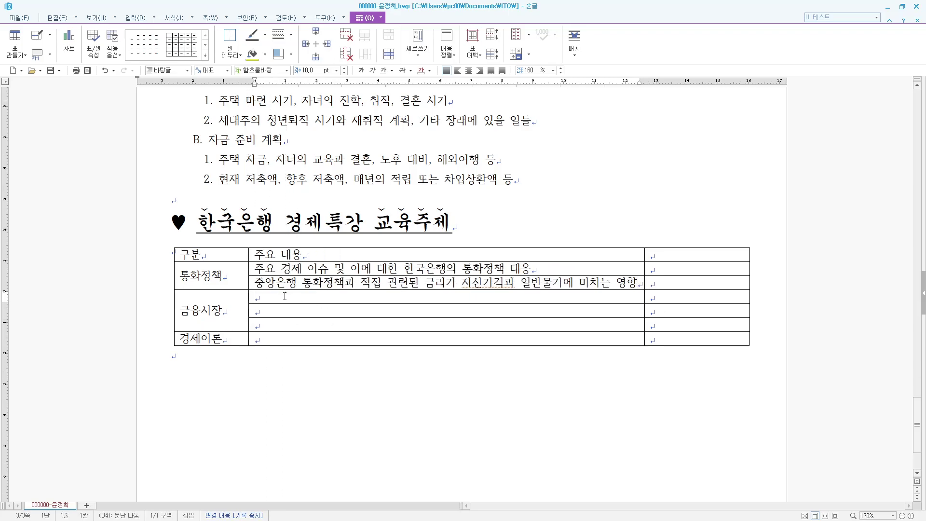
type("금융제도의 ")
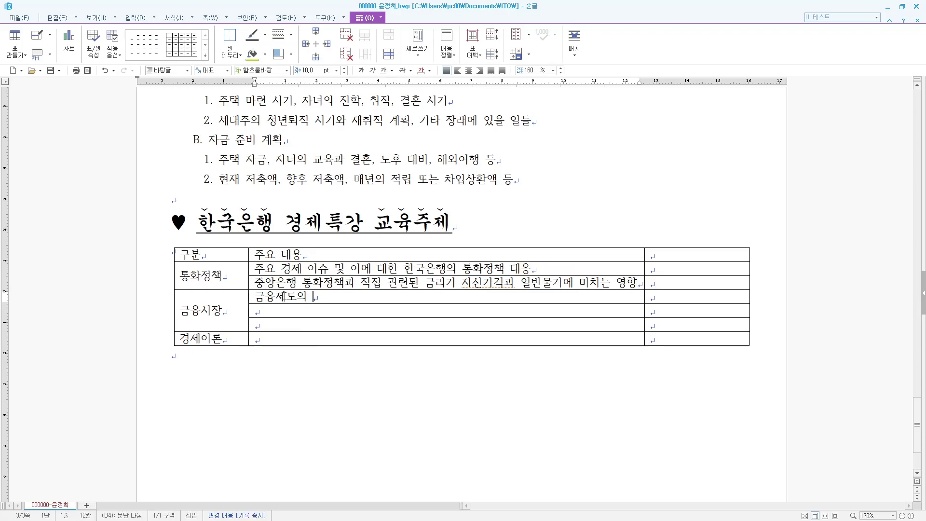
type("개념 및 유형, 각종 금융")
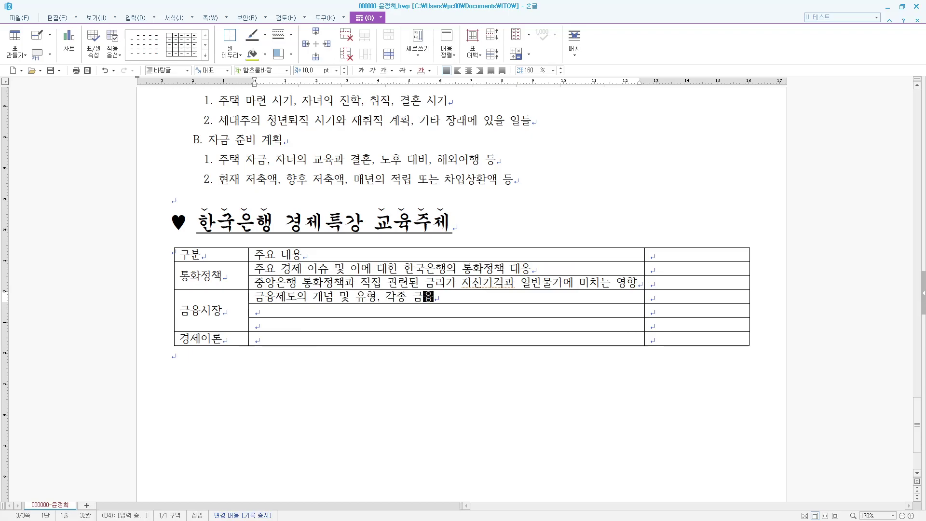
type("시장의 기능과 역할")
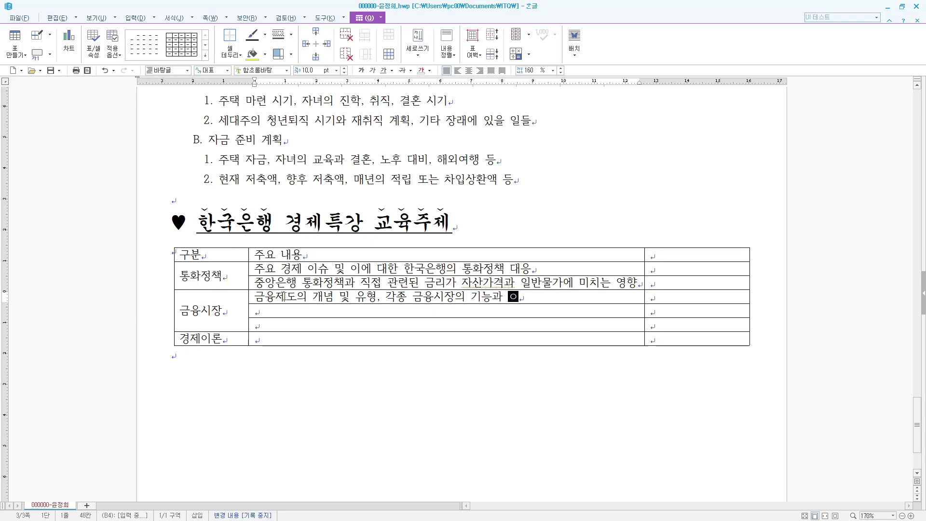
key("Down")
type("금리와 호나")
key("BackSpace")
key("BackSpace")
type("환율에 대")
type("한 이해, 한 ㅅ")
type("시간에 배우느")
type("는 금유")
- Fill the last two descriptions: 국제금융시장의 주요 참가자… and 경제현상 이해에 필요한 주요 경제지표…
key("Down")
type("국제금융ㅅ시장의 주요 참가자")
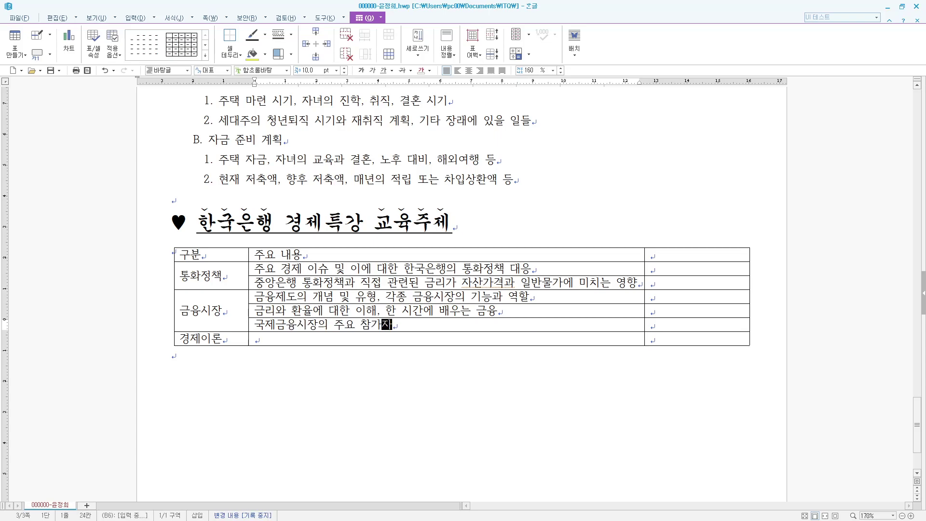
type(", 거래상품 및 ㅁ")
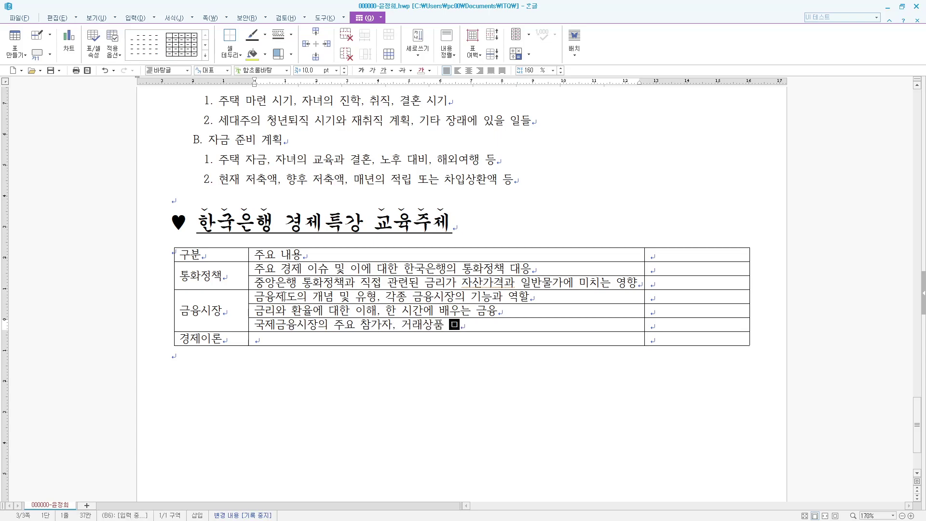
type("매매방식,")
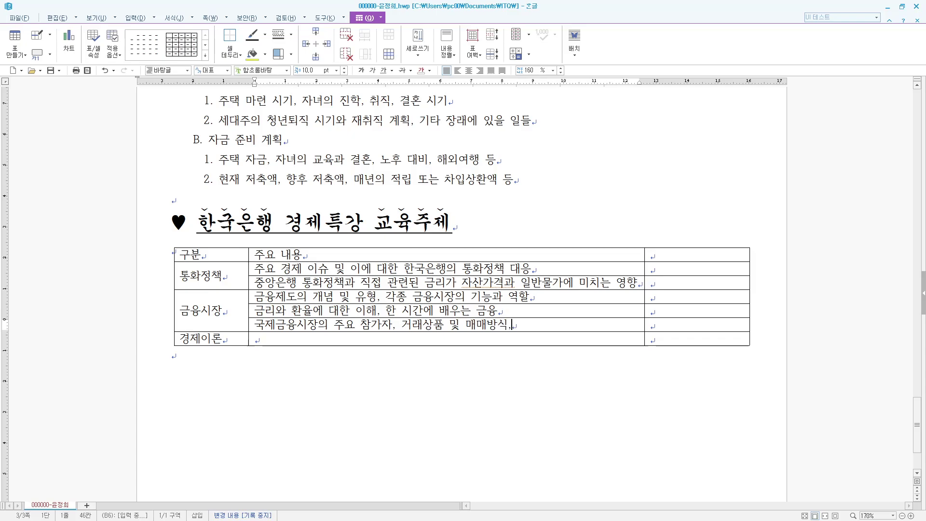
type(" 기능 및 최근 동향")
key("Down")
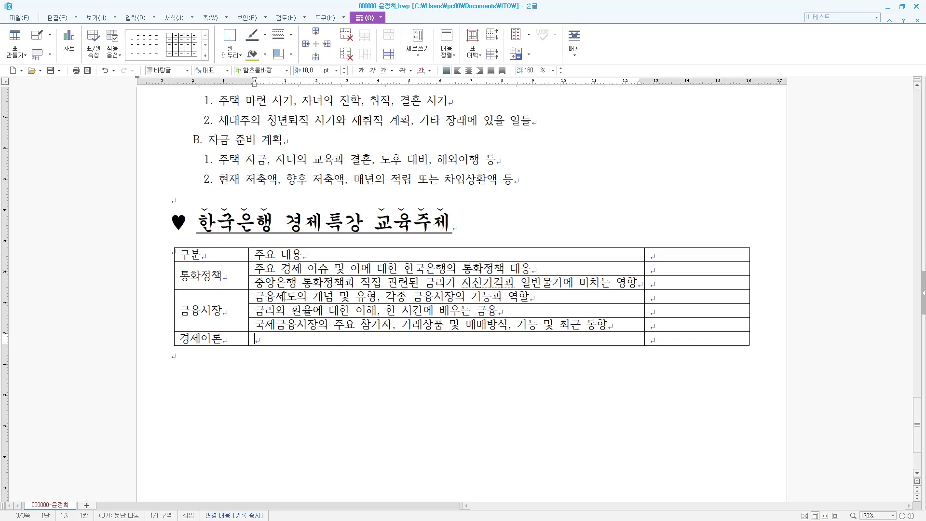
type("경제현상 이행")
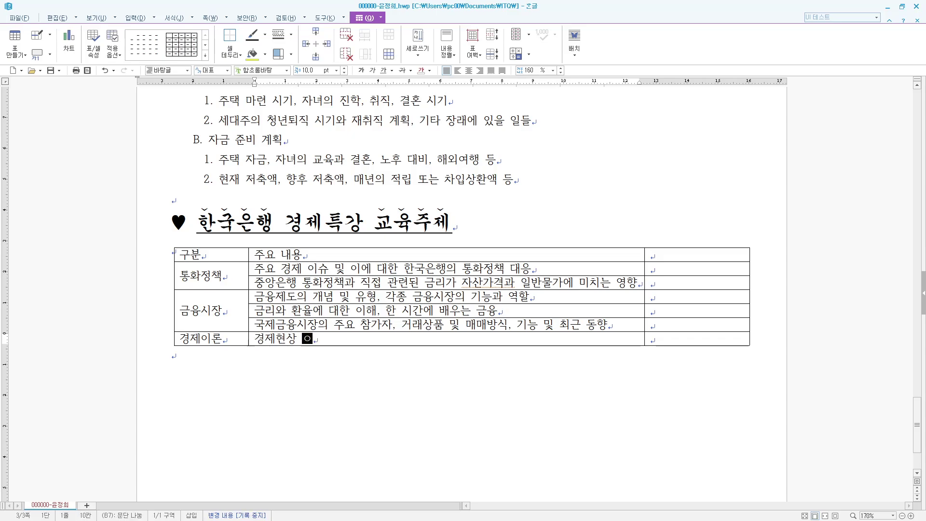
type("에 필요한 주요 겨")
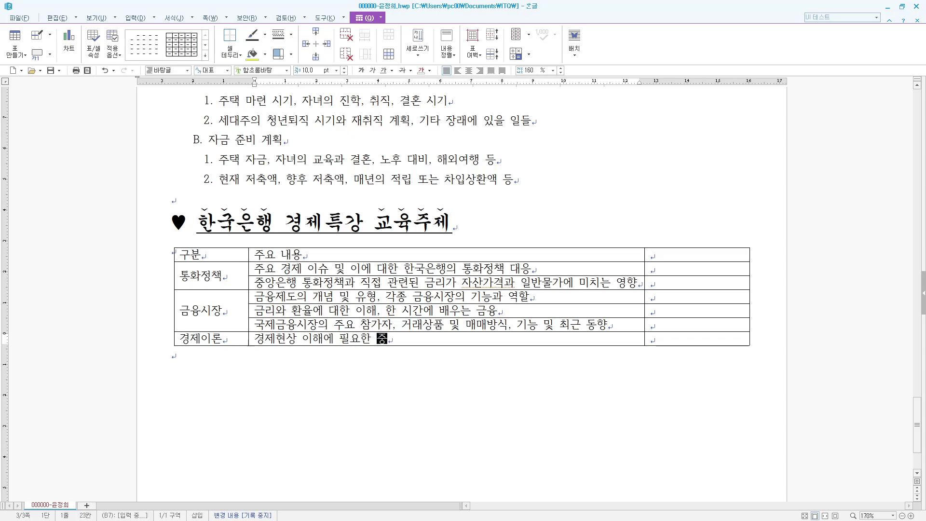
type("경제지표의")
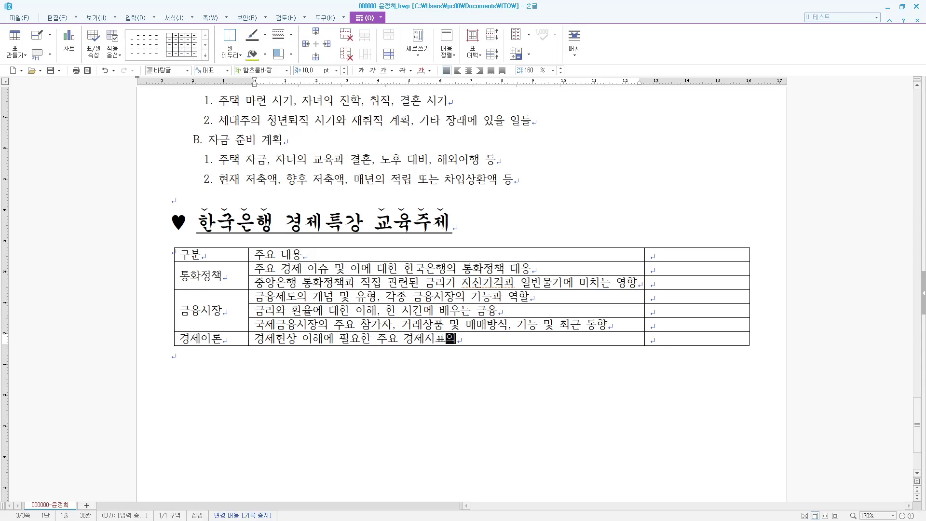
type(" 개녀념, 특징")
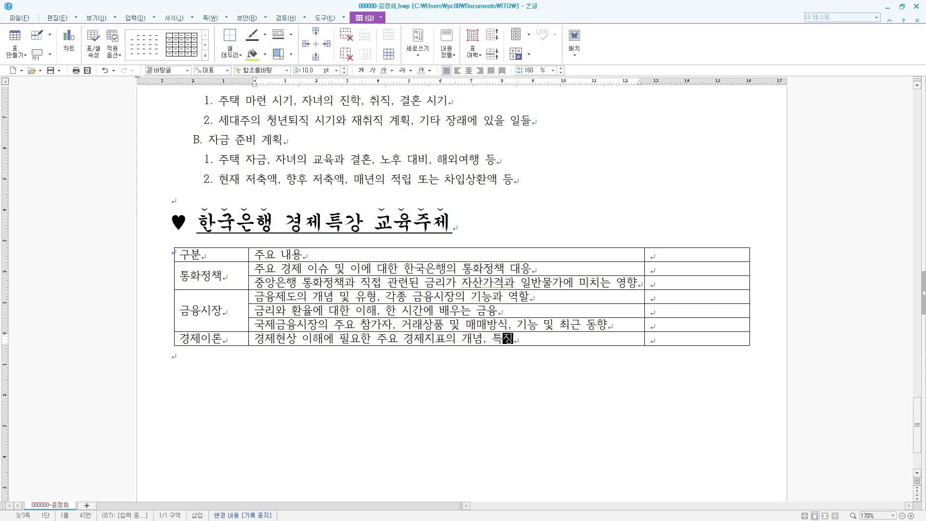
type(", 이용방법 및 ㅈ")
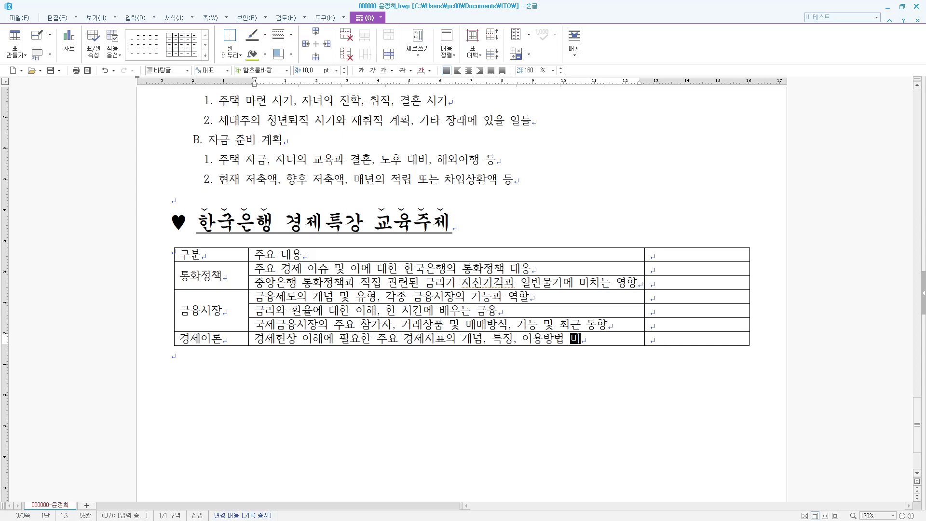
type("주의사하")
- Add a 담당 부서 column listing 국제협력국, 통화정책국, 금융시장국, 금융통화국 and 경제교육국
key("Tab")
key("Up")
key("Up")
key("Up")
key("Up")
key("Up")
key("Up")
type("담당 부서")
key("Down")
type("국젱")
type("협력국")
key("Down")
type("통화정책구")
key("Down")
type("금융시")
type("정국")
key("Down")
type("금ㅇ융시장국")
key("Down")
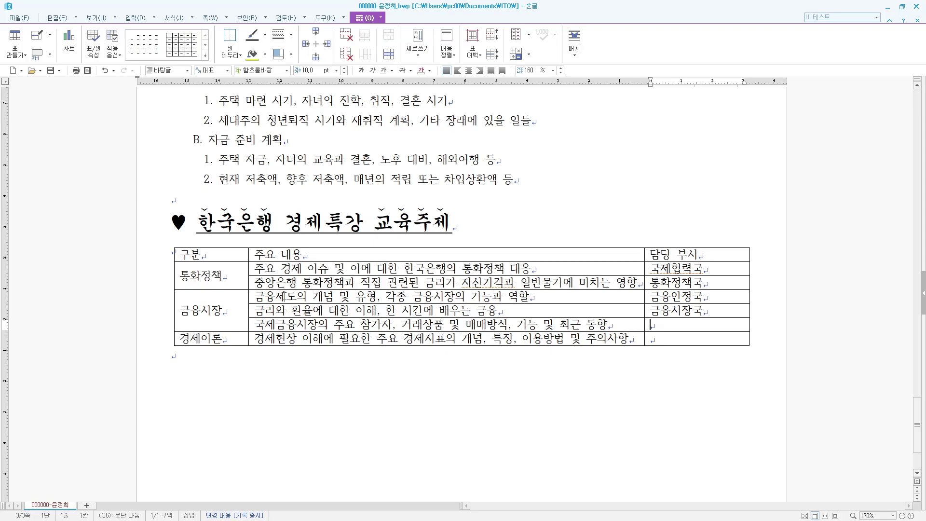
type("금융통화국")
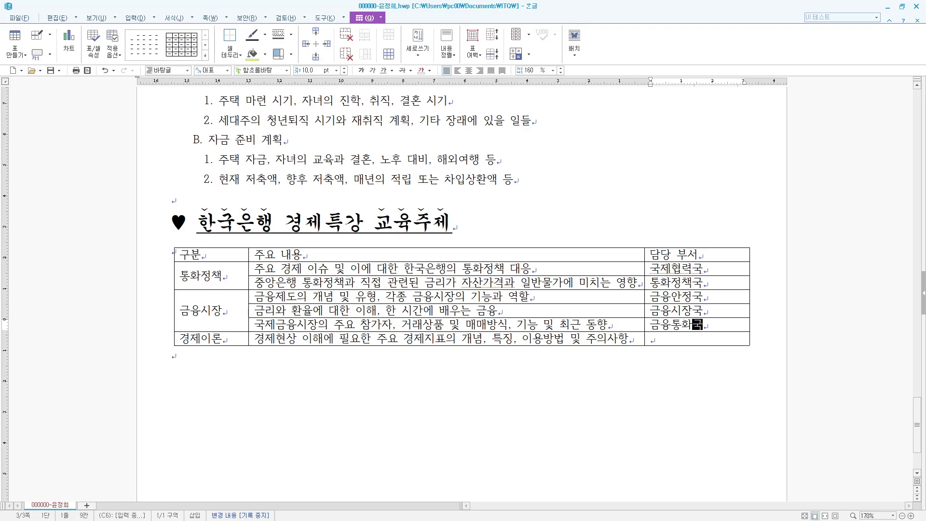
key("Down")
type("경제교")
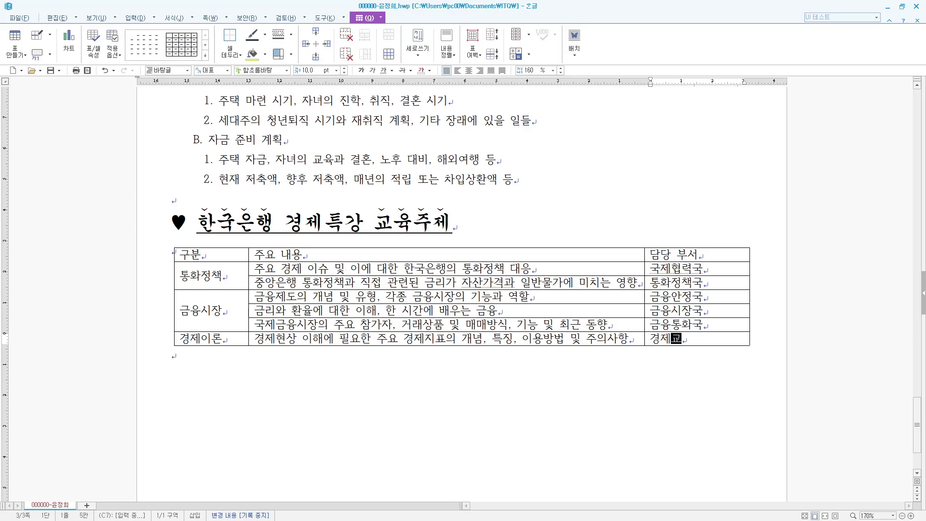
type("육국")
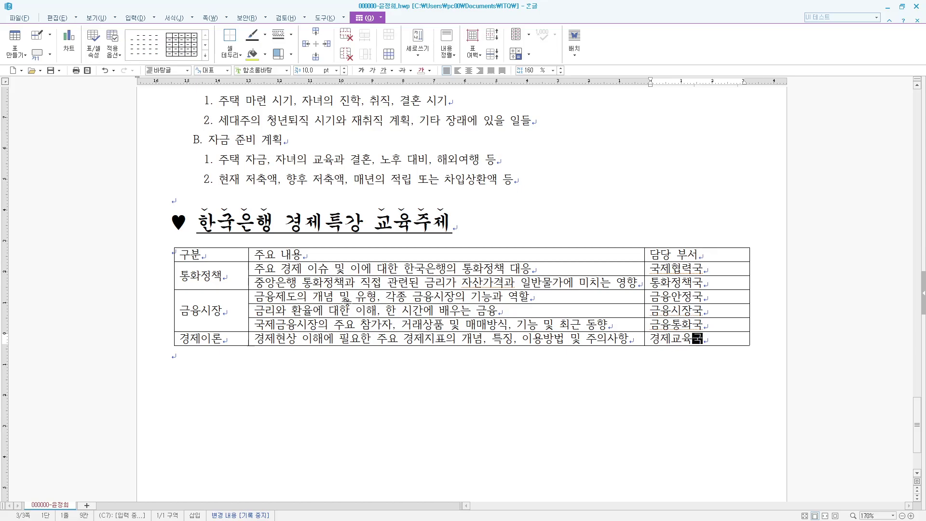
- Set every table cell's text to the 굴림 font and centre-align it
key("F5")
key("F5")
key("F5")
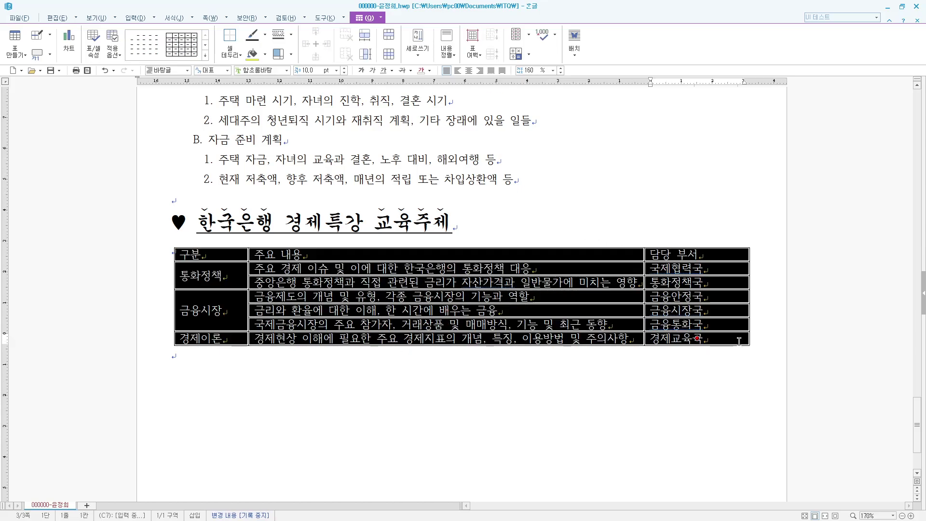
key("alt+l")
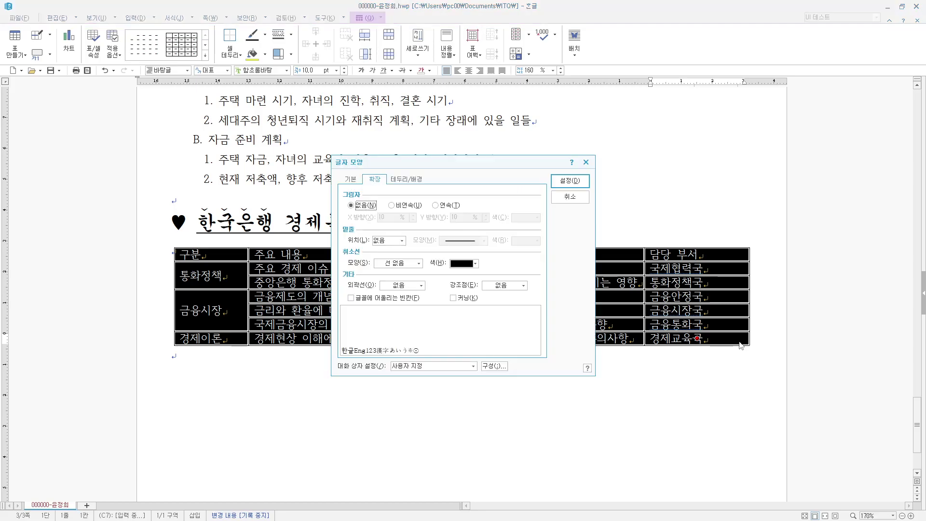
left_click(352, 179)
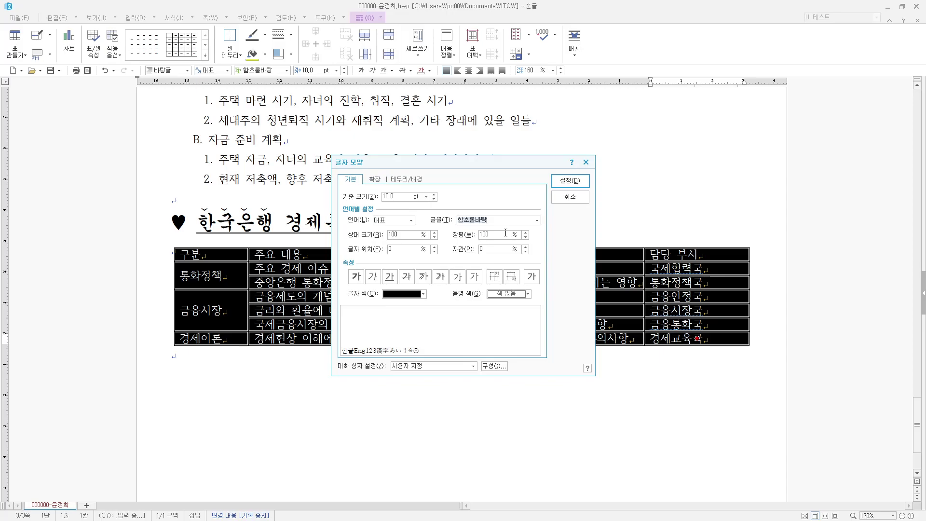
type("굴림")
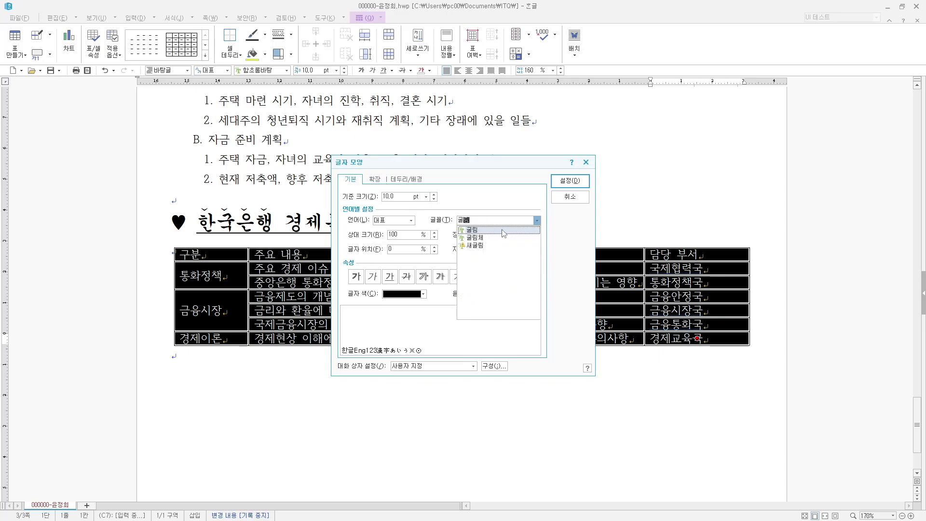
left_click(476, 197)
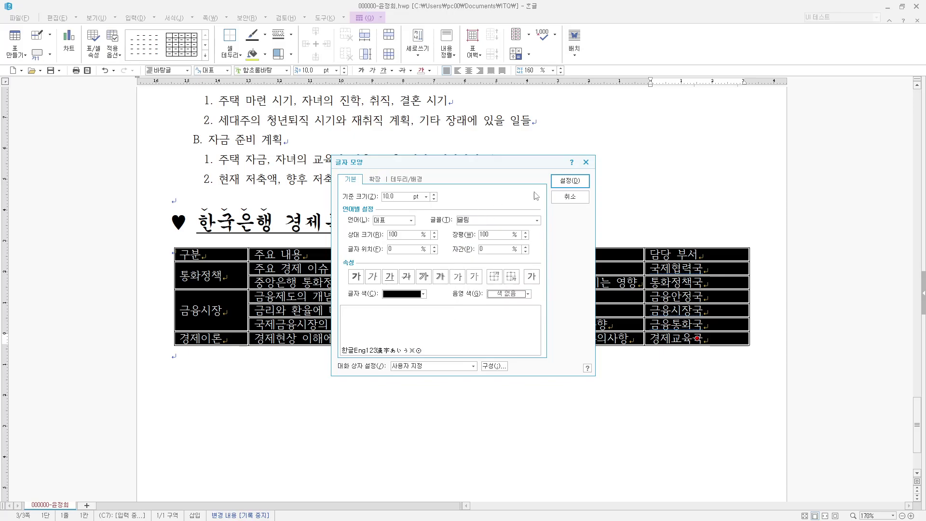
left_click(566, 184)
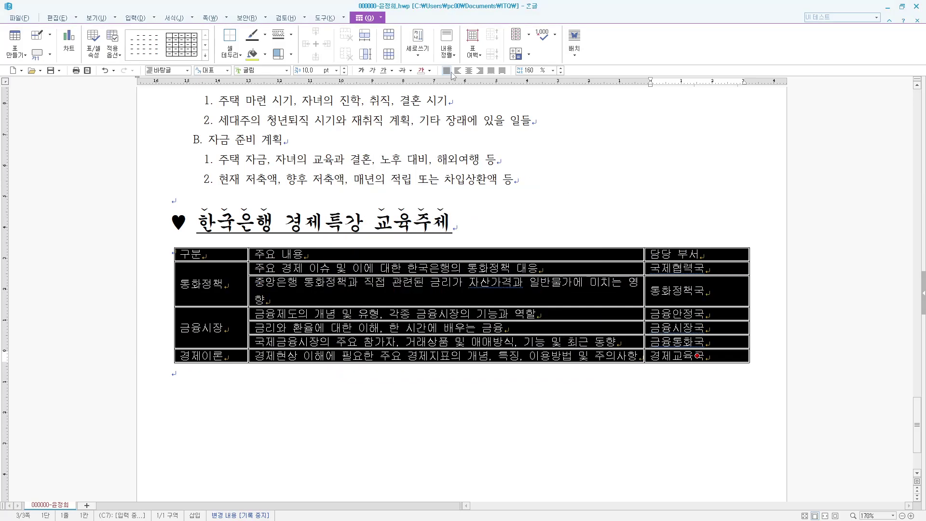
left_click(468, 70)
- Narrow 구분 and widen 주요 내용 so each description fits on one line
left_click(514, 179)
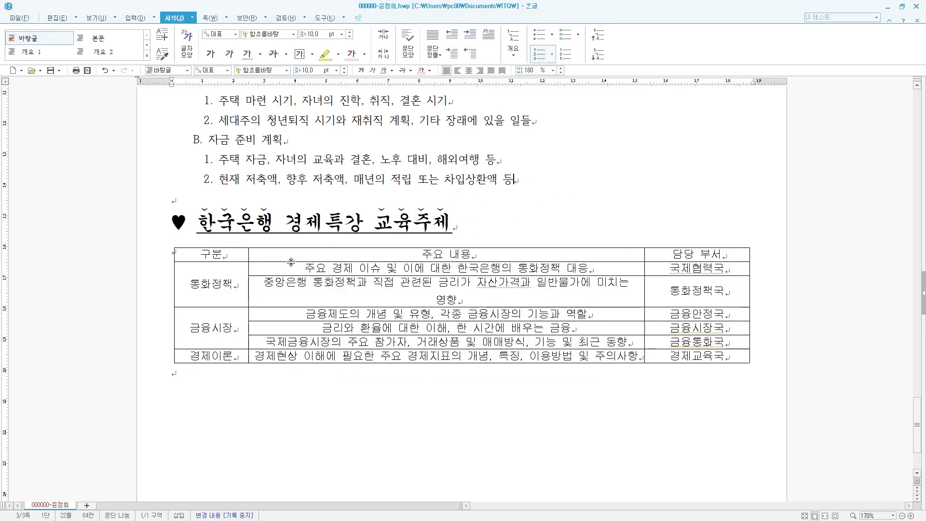
left_click_drag(249, 256, 242, 257)
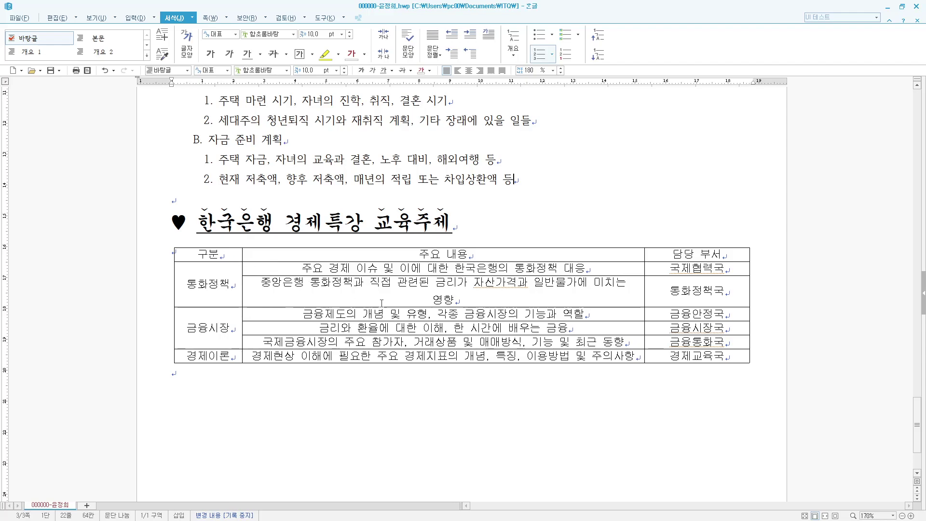
left_click_drag(645, 256, 663, 256)
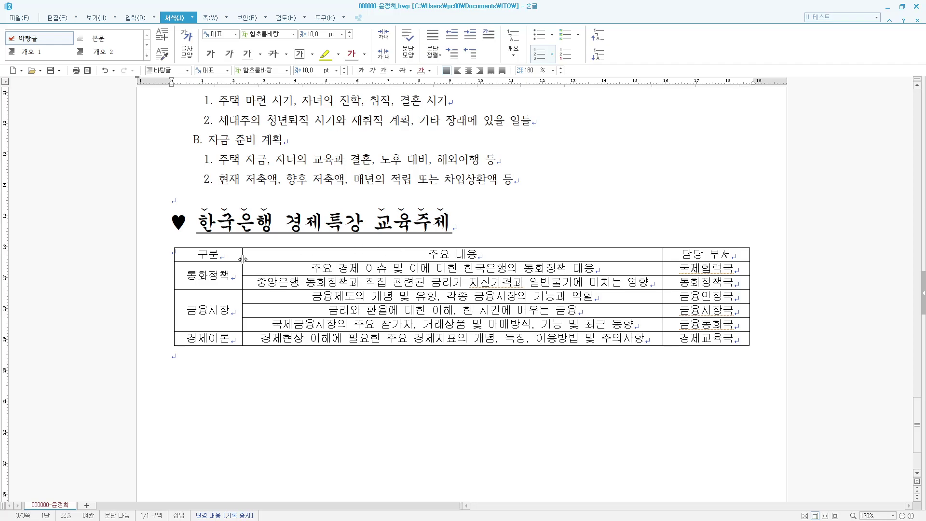
left_click_drag(220, 256, 692, 249)
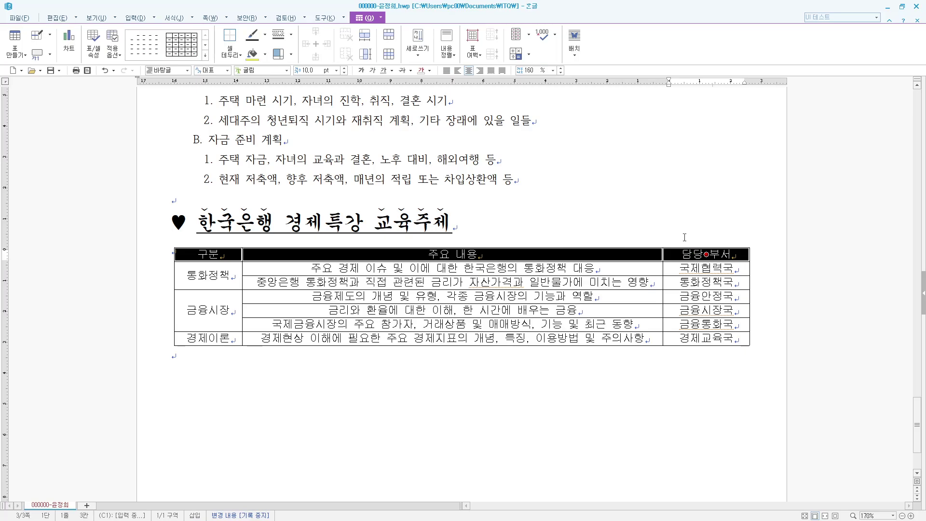
- Fill the header row with a horizontal gradient ending in yellow
key("c")
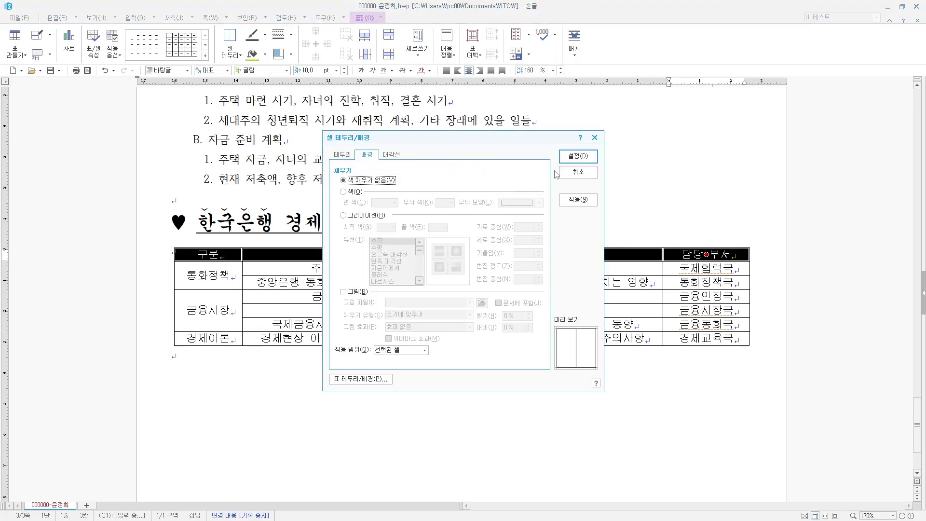
left_click(364, 216)
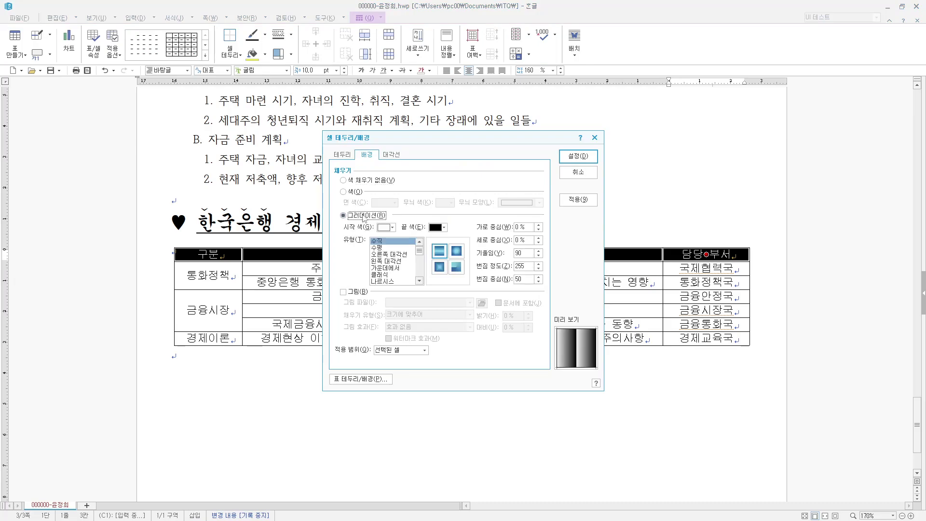
left_click(442, 228)
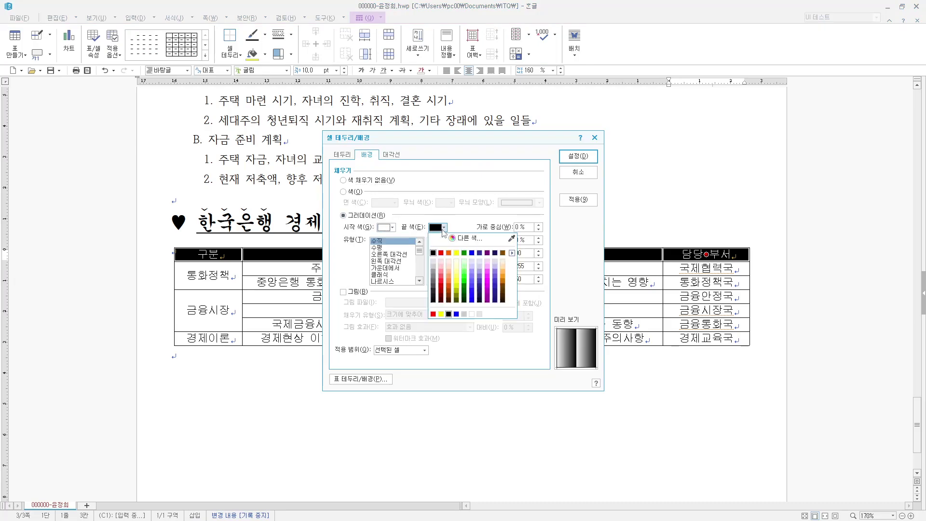
left_click(459, 255)
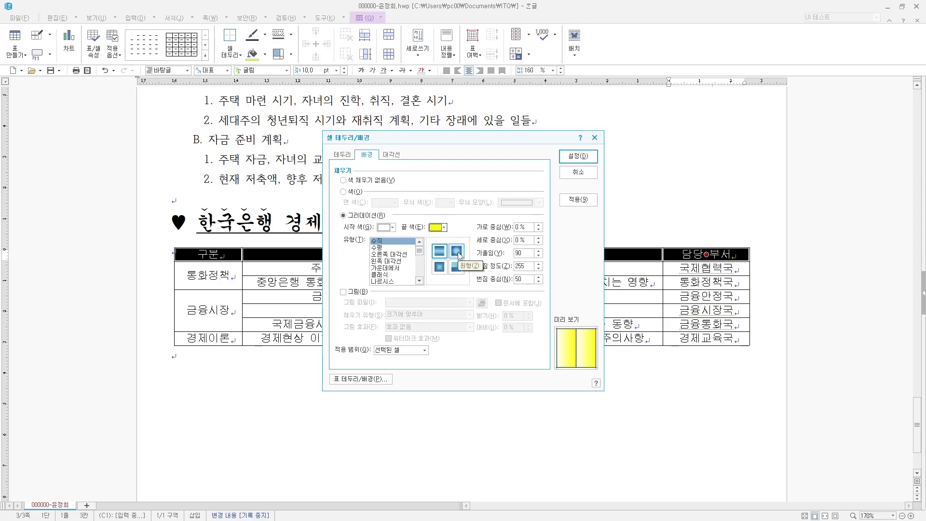
left_click(383, 248)
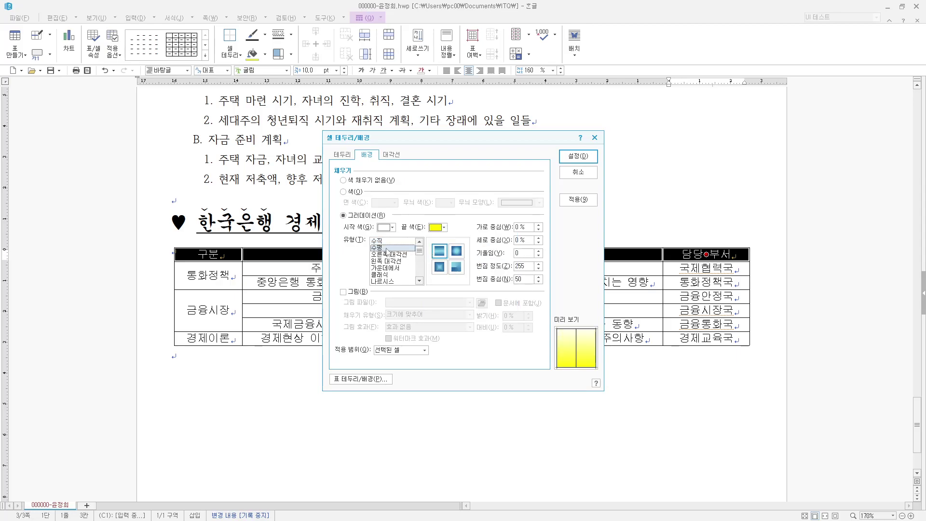
left_click(581, 158)
left_click(458, 365)
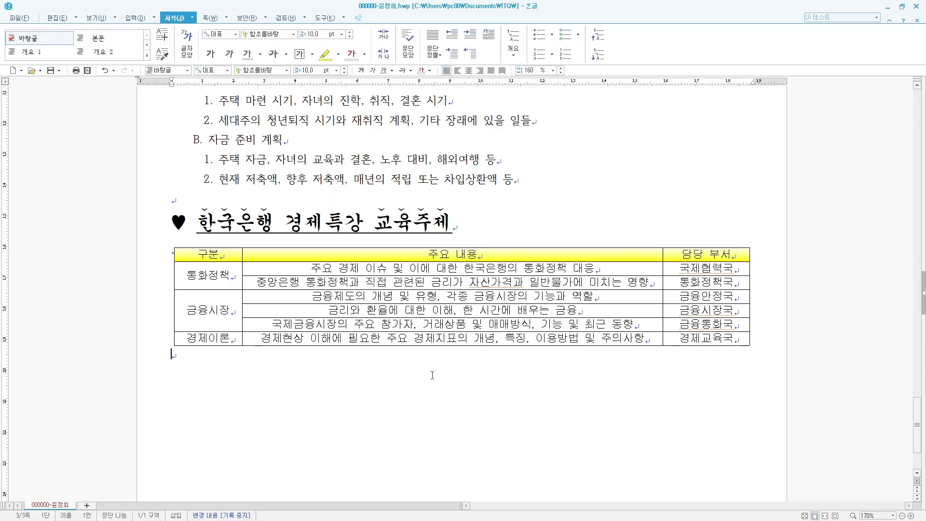
left_click_drag(224, 252, 706, 338)
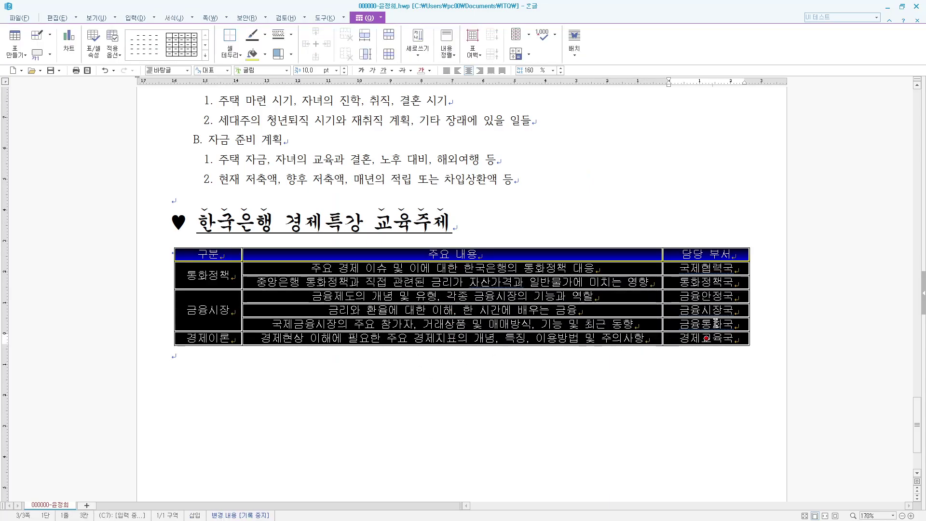
- Give the table 0.5 mm double-line top and bottom borders
key("l")
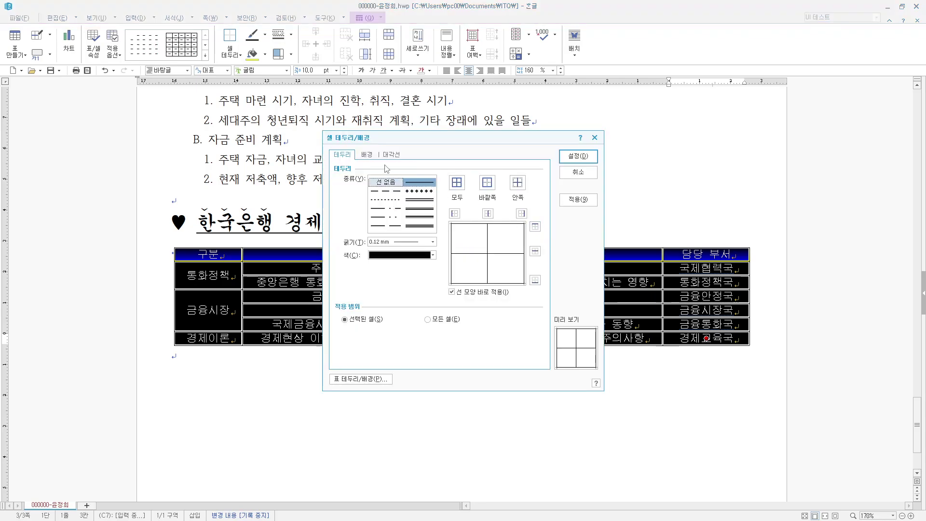
left_click(419, 208)
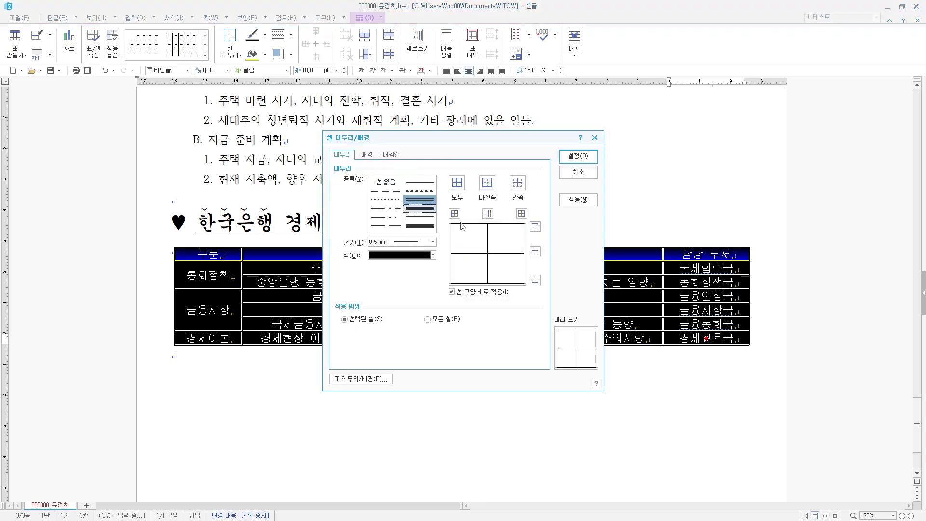
left_click(535, 226)
left_click(535, 279)
left_click(578, 155)
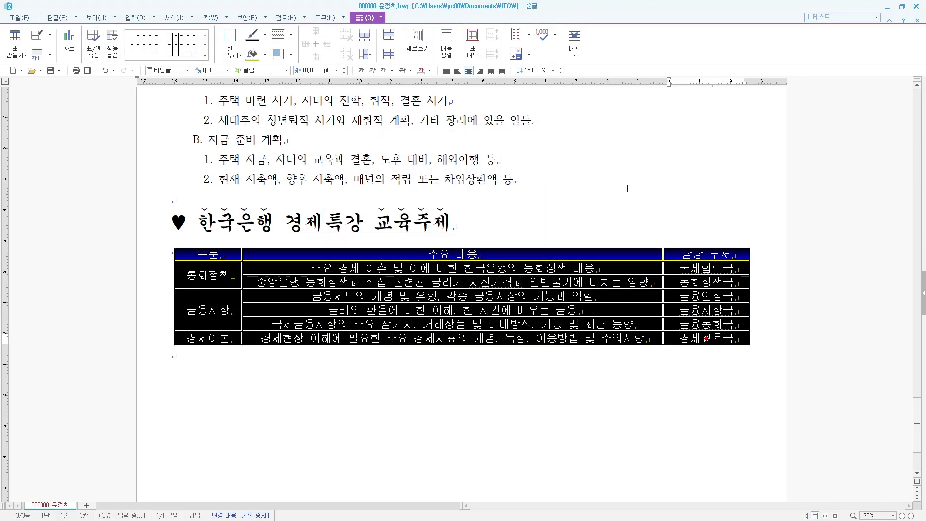
left_click(628, 188)
- Put a 0.5 mm double line under the header row
left_click_drag(208, 255, 714, 251)
key("l")
left_click(419, 199)
left_click(535, 280)
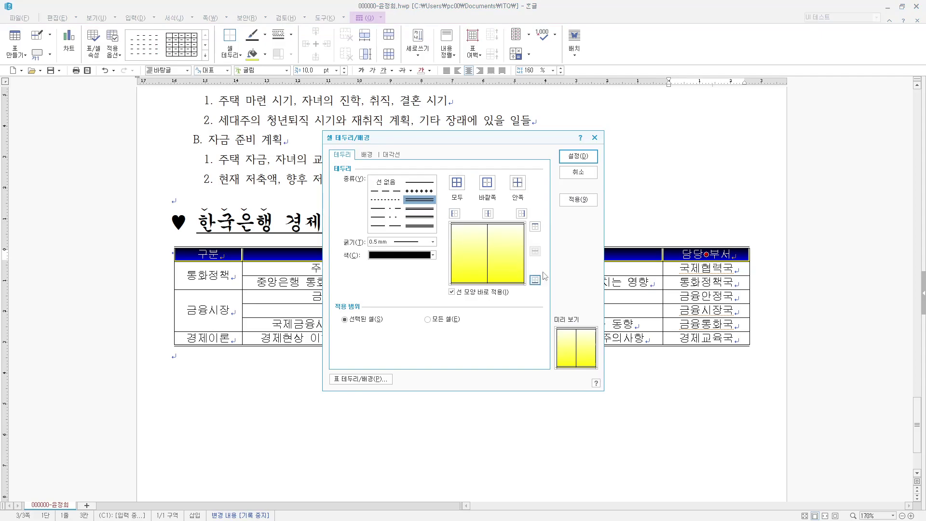
left_click(578, 159)
left_click(644, 168)
- Remove the table's left and right borders, leaving them as no line
left_click_drag(224, 256, 723, 345)
key("l")
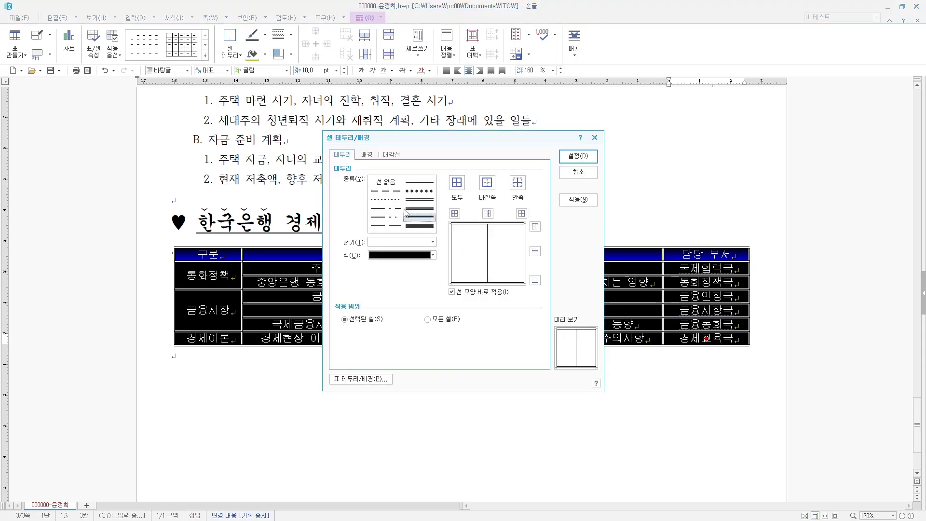
left_click(386, 182)
left_click(455, 213)
left_click(521, 213)
left_click(579, 156)
left_click(696, 473)
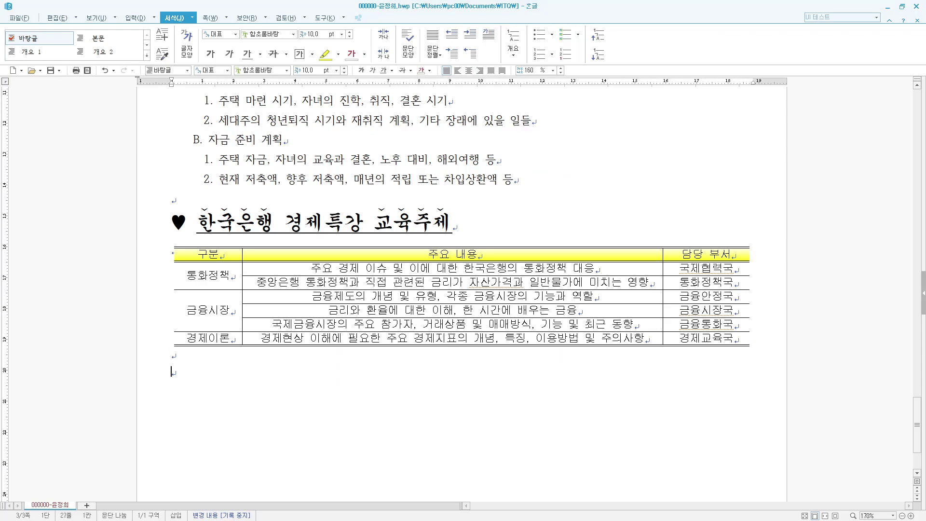
- Type 한국은행경제교육 below the table in 24 pt bold 돋움, right-aligned
type("한국은행경")
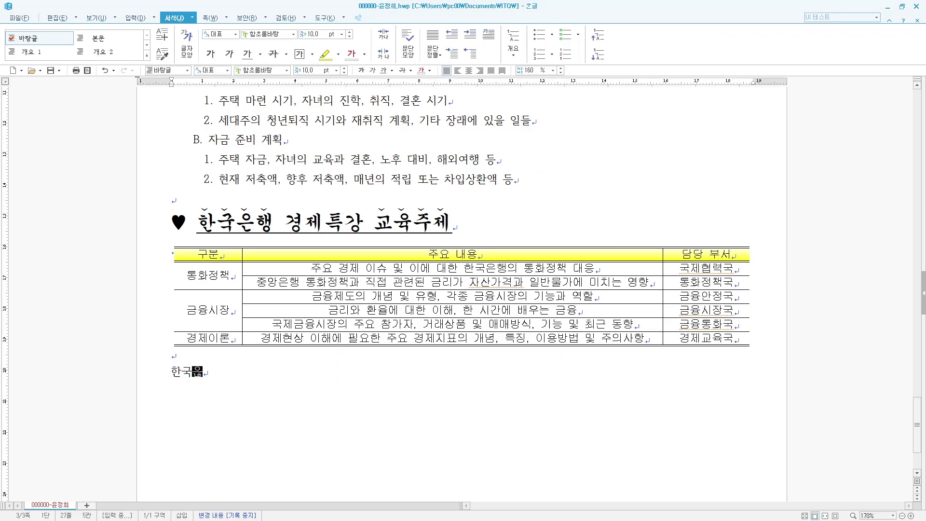
type("제교육")
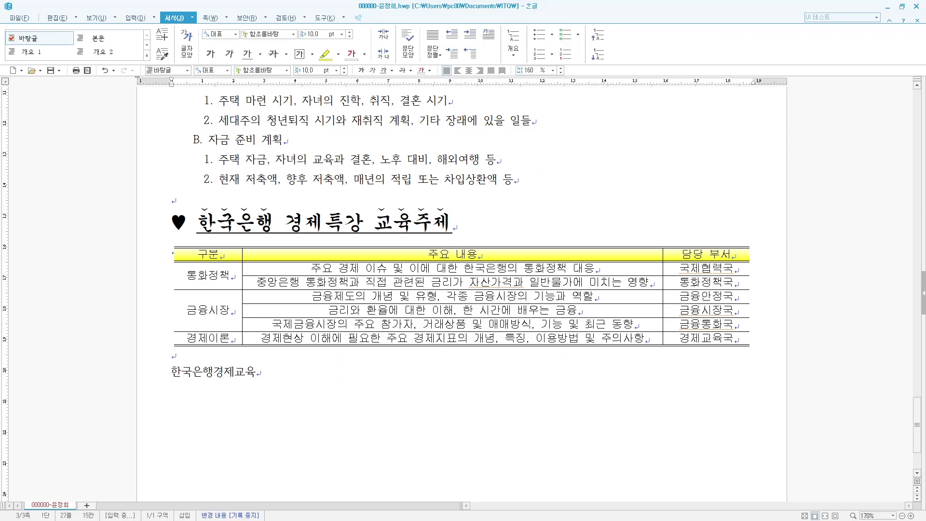
key("shift+Up")
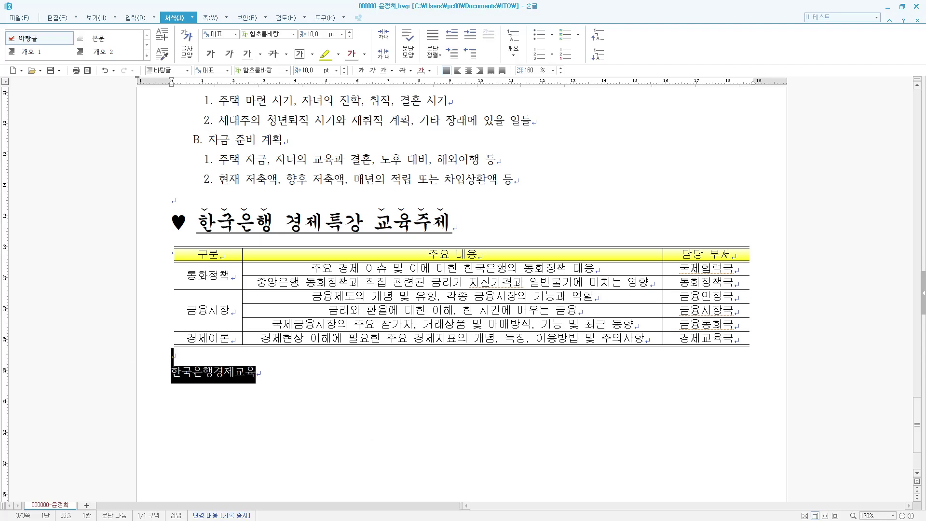
key("shift+Down")
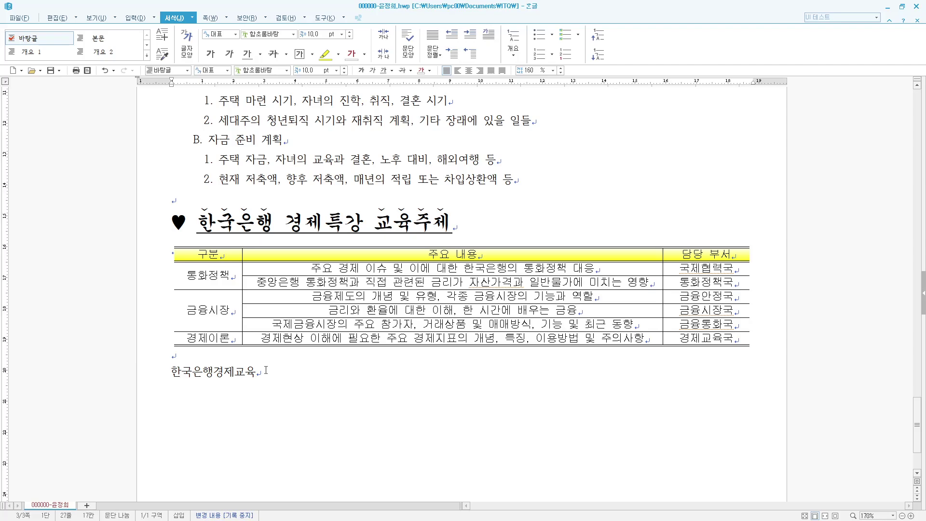
left_click_drag(256, 373, 147, 377)
key("alt+l")
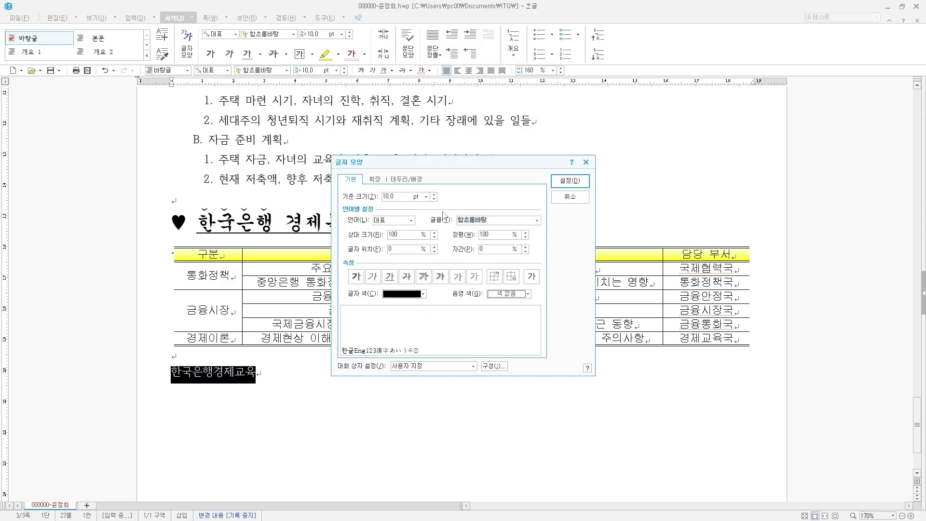
left_click(383, 196)
type("24돋움")
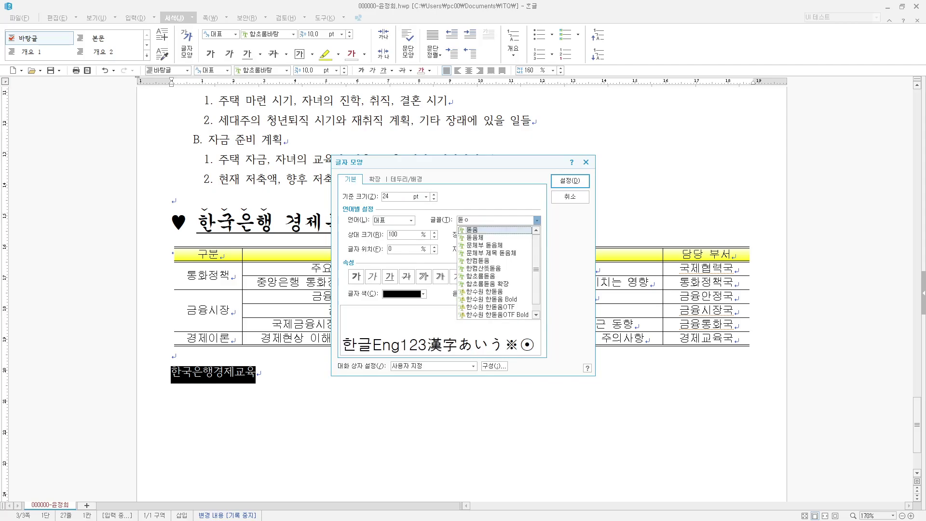
left_click(356, 277)
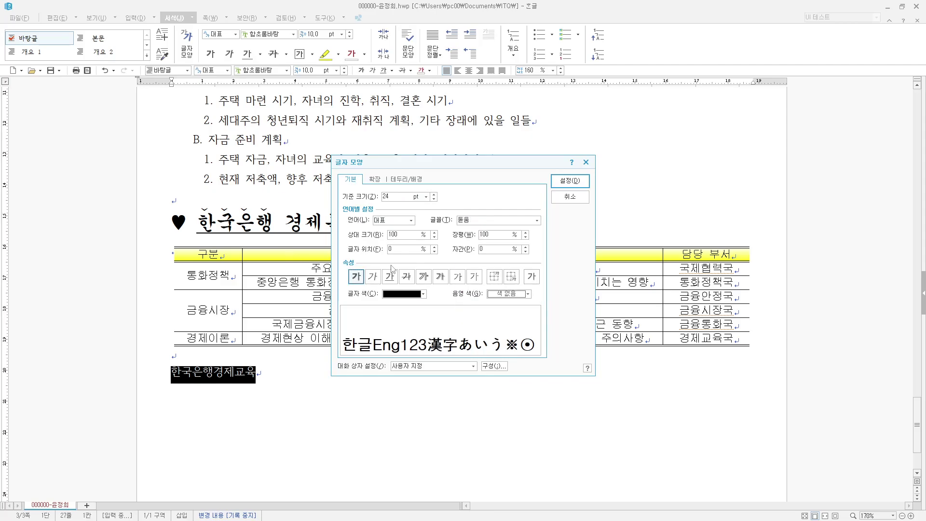
left_click(571, 181)
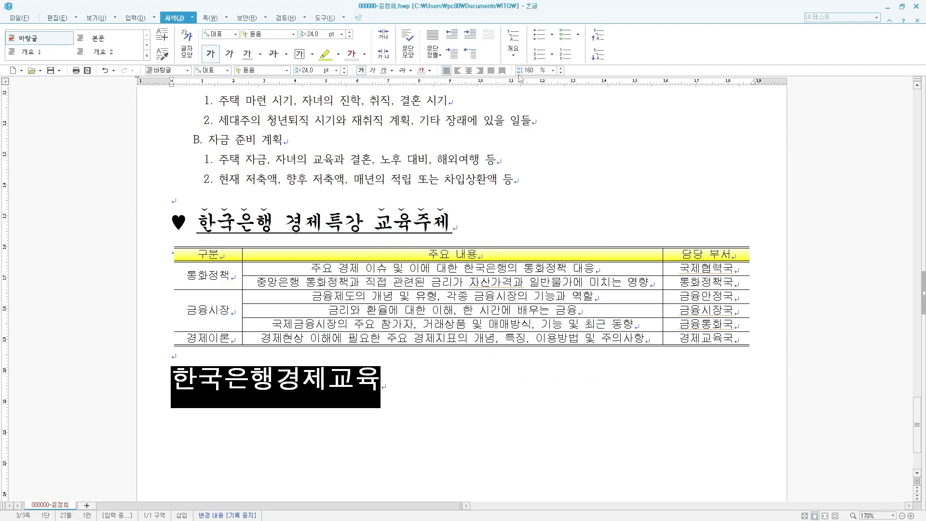
left_click(480, 71)
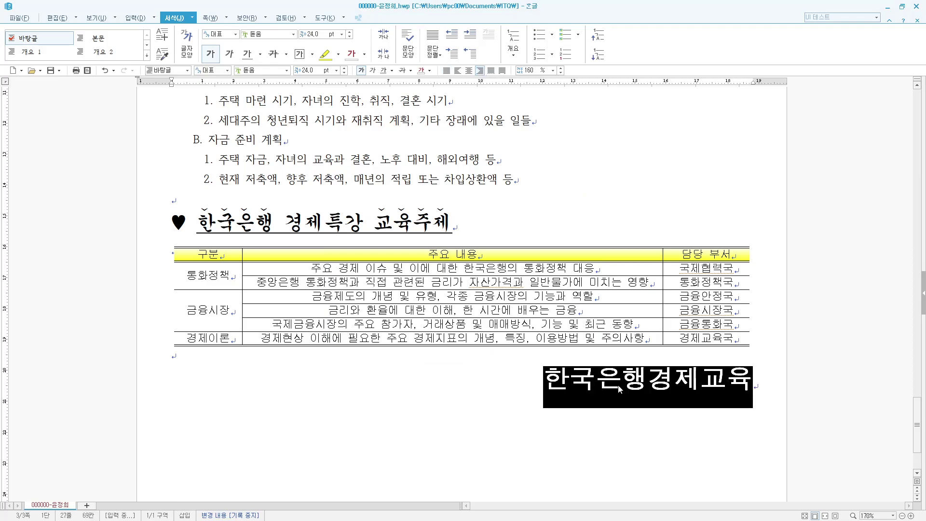
- Set the title's character width (장평) to 105%
key("alt+l")
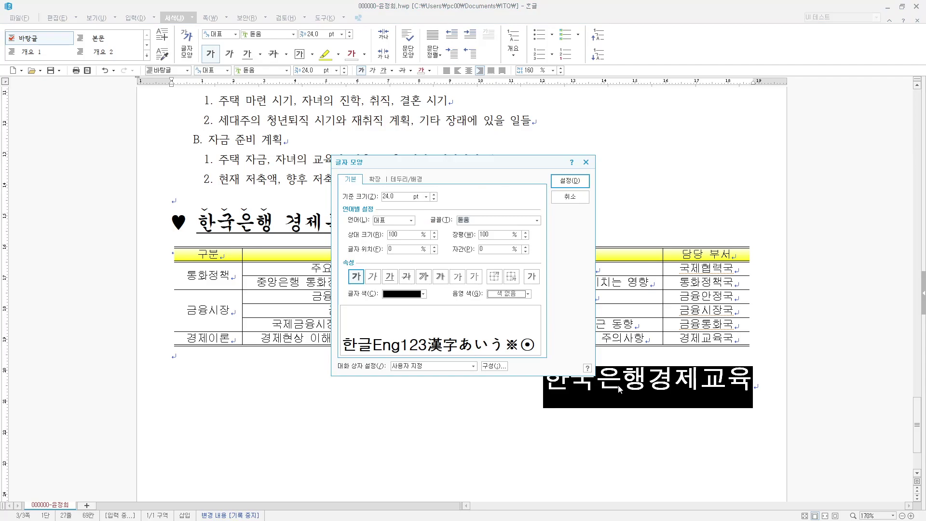
left_click_drag(497, 236, 386, 240)
type("105")
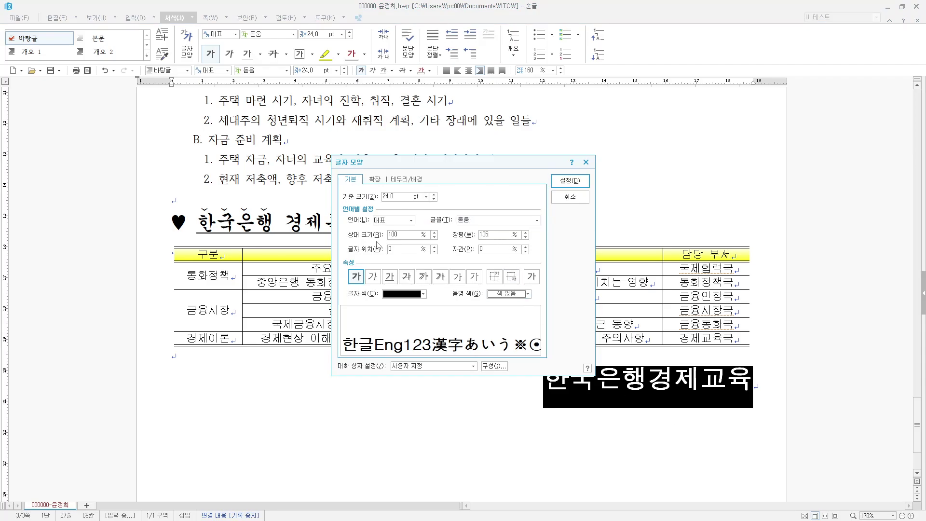
key("Return")
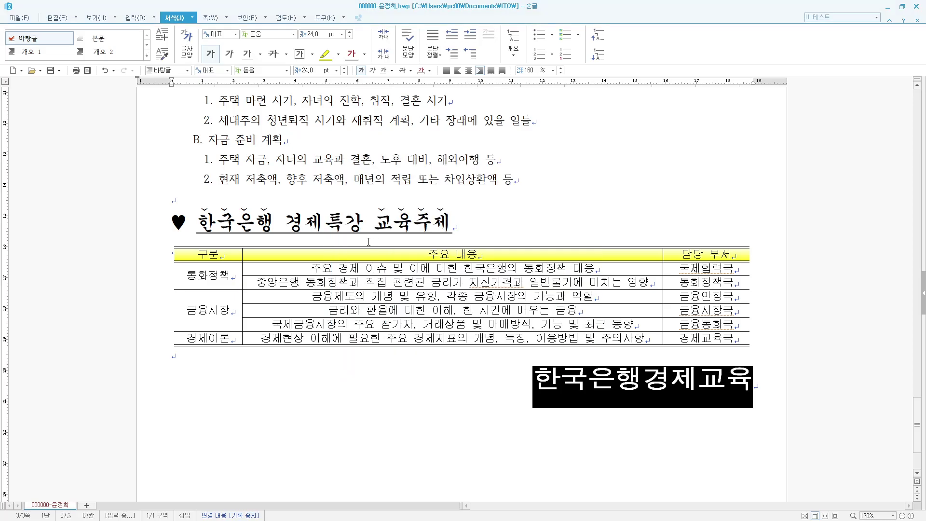
- Create a header on every page containing the text 경제 생활
left_click(435, 387)
scroll(435, 400, "down", 3)
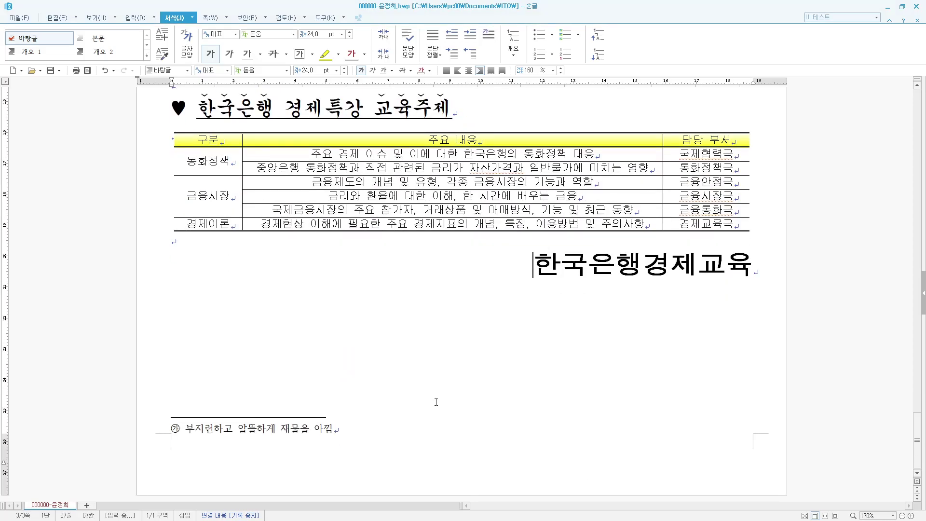
scroll(438, 410, "up", 1)
scroll(450, 453, "down", 1)
scroll(507, 452, "up", 5)
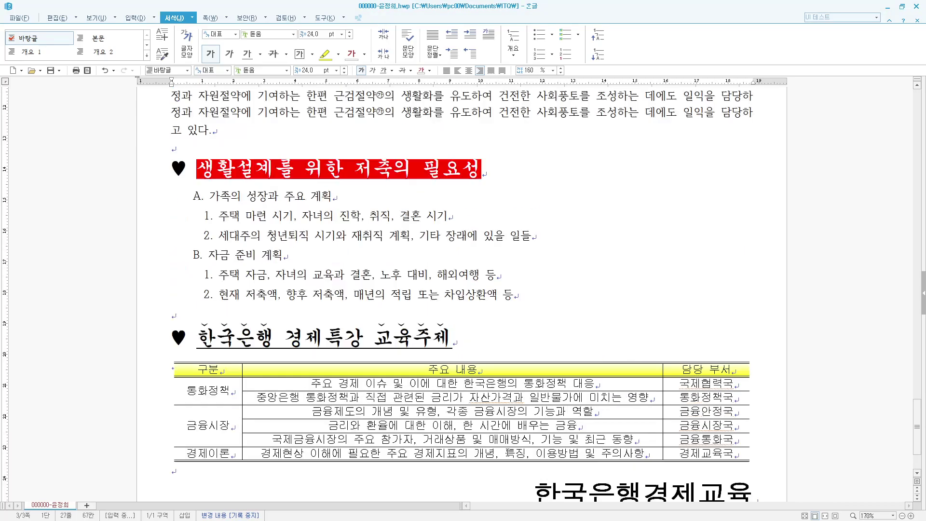
scroll(606, 242, "up", 6)
left_click(401, 265)
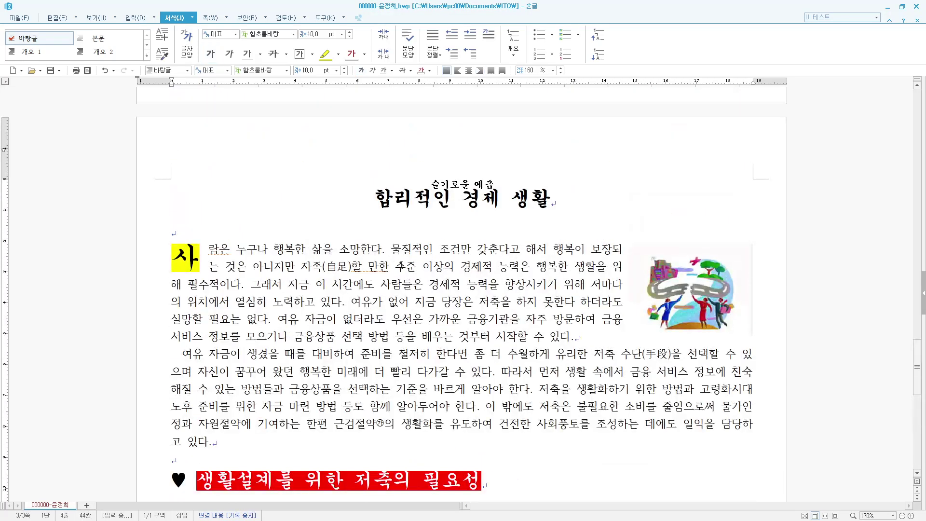
left_click(155, 19)
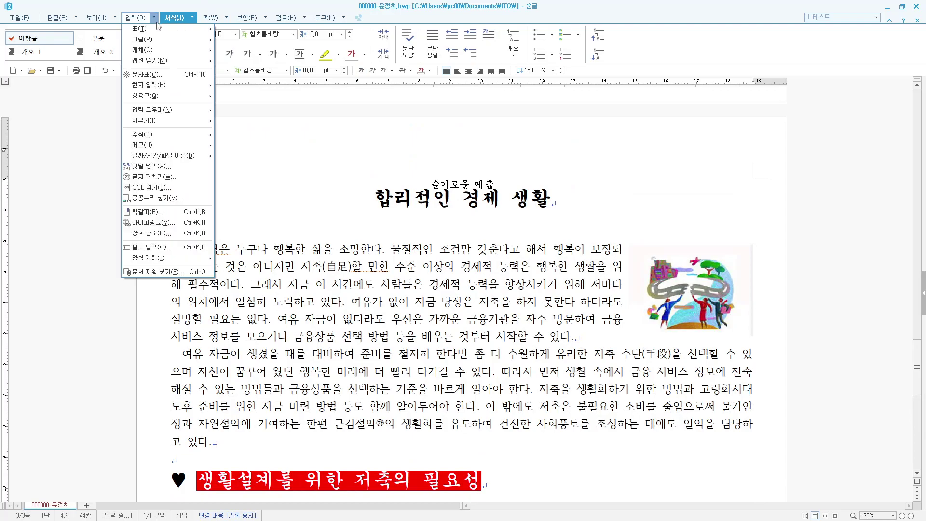
mouse_move(206, 24)
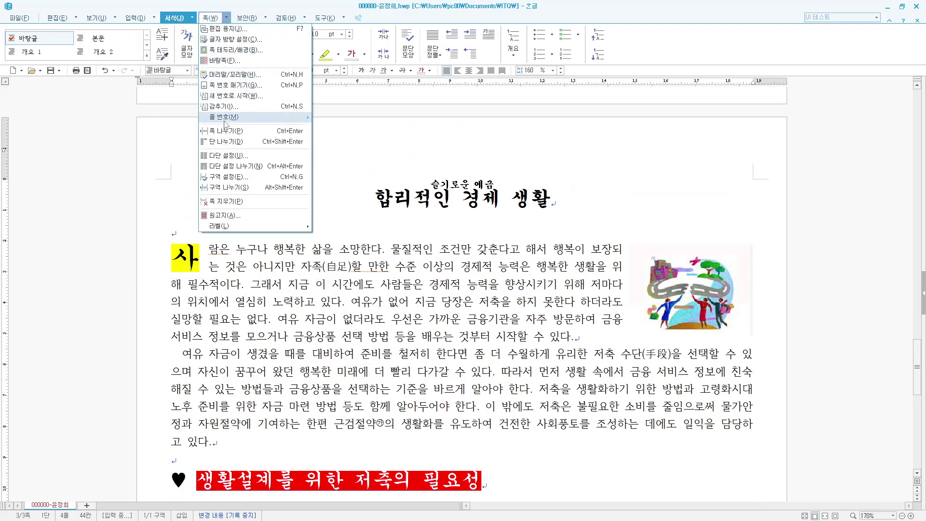
left_click(231, 74)
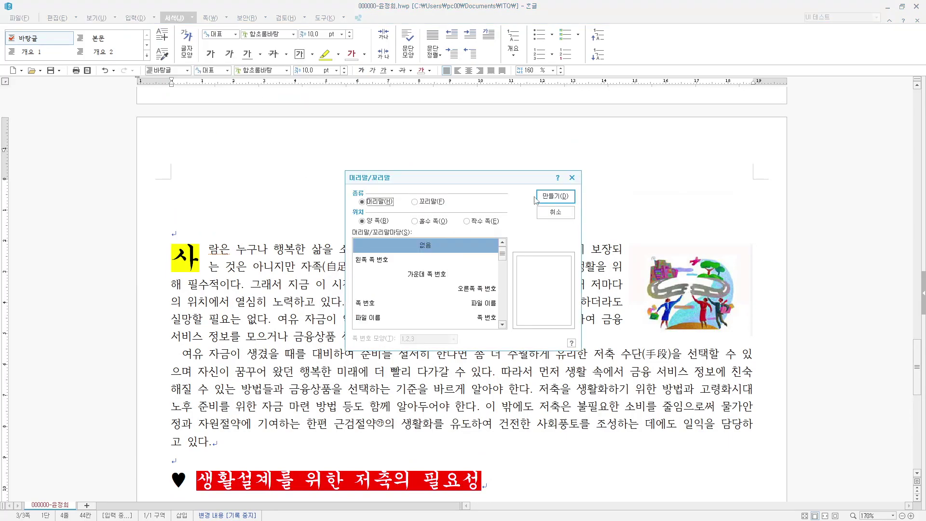
left_click(544, 198)
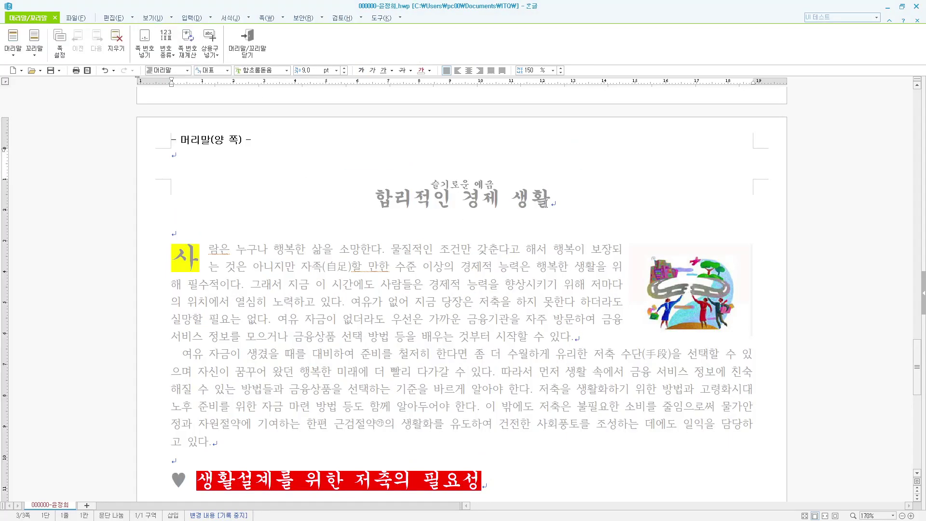
type("경제 생화")
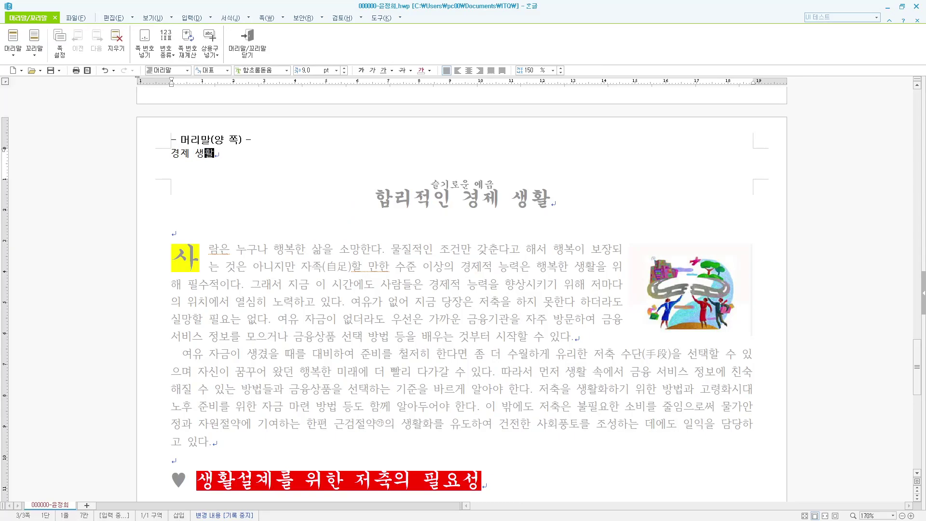
- Format the header text as 10 pt 굴림, right-aligned, and return to the body
key("shift+Home")
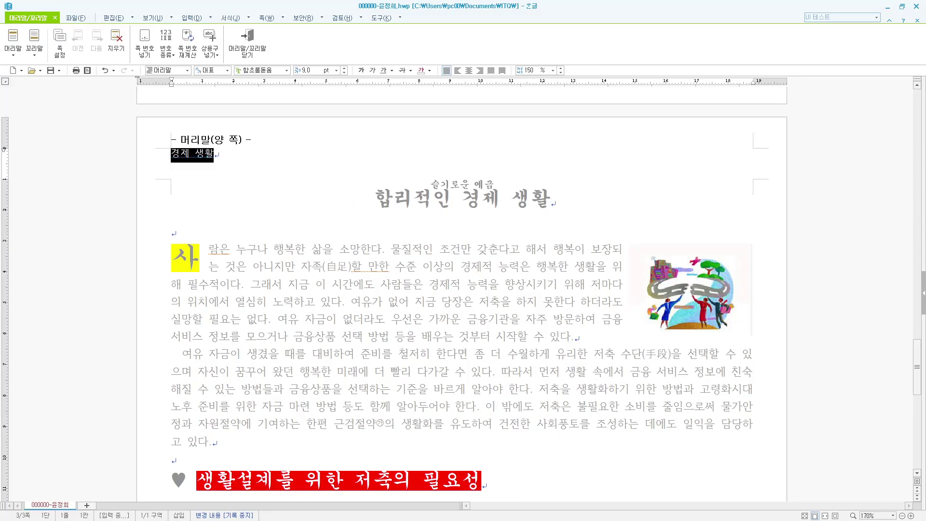
key("alt+l")
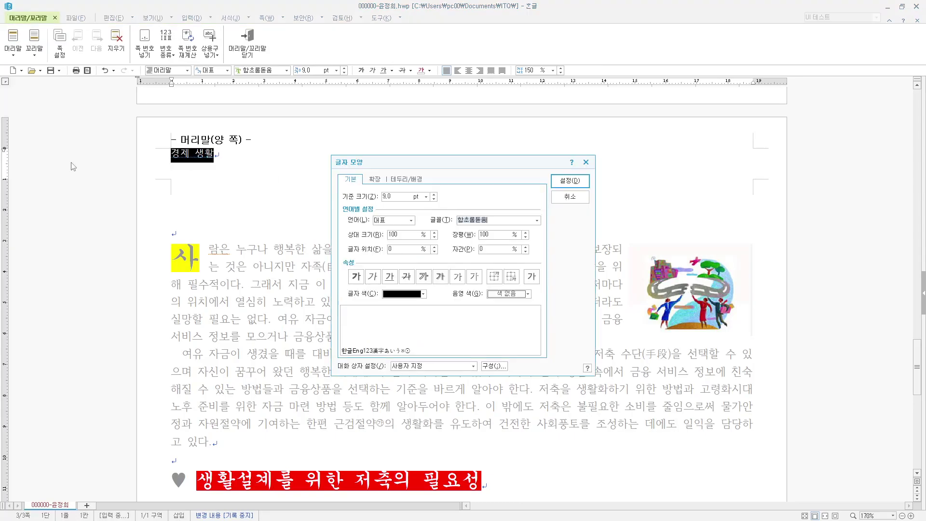
type("굴림")
key("Return")
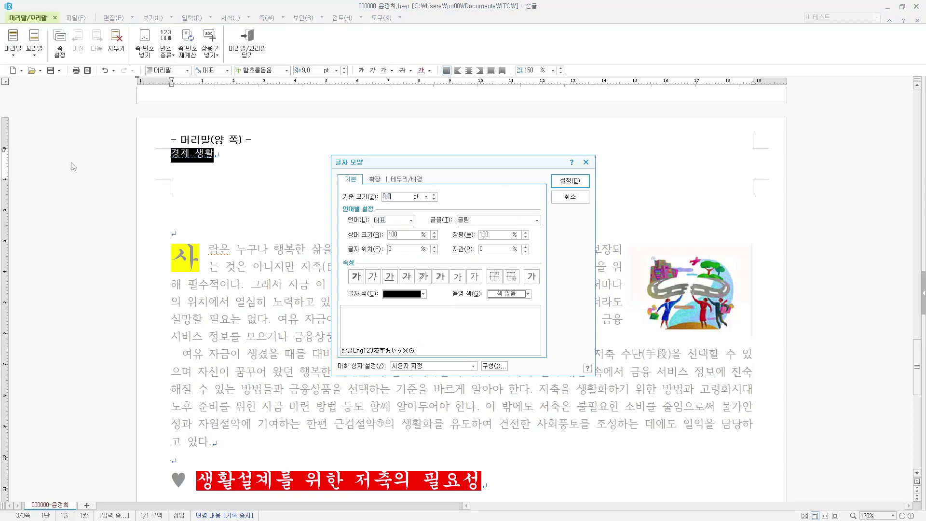
type("10")
key("Return")
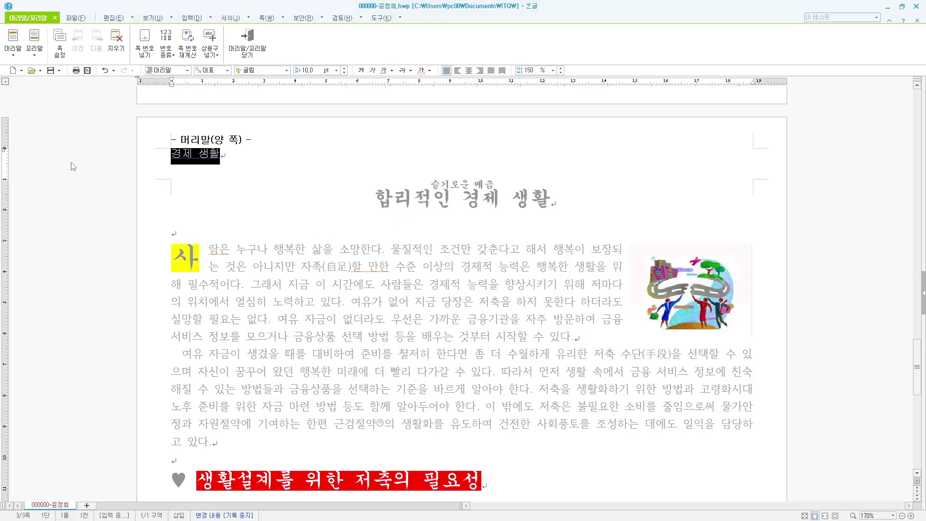
left_click(480, 71)
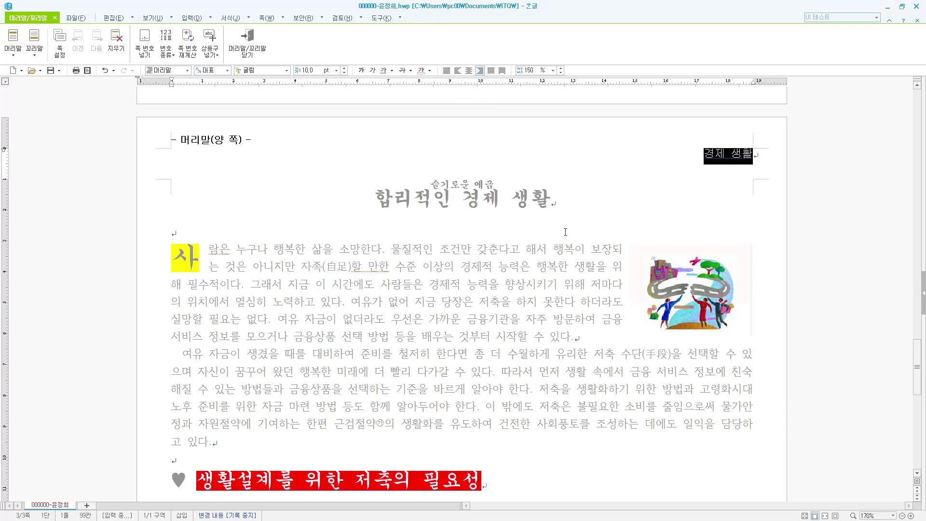
key("shift+Escape")
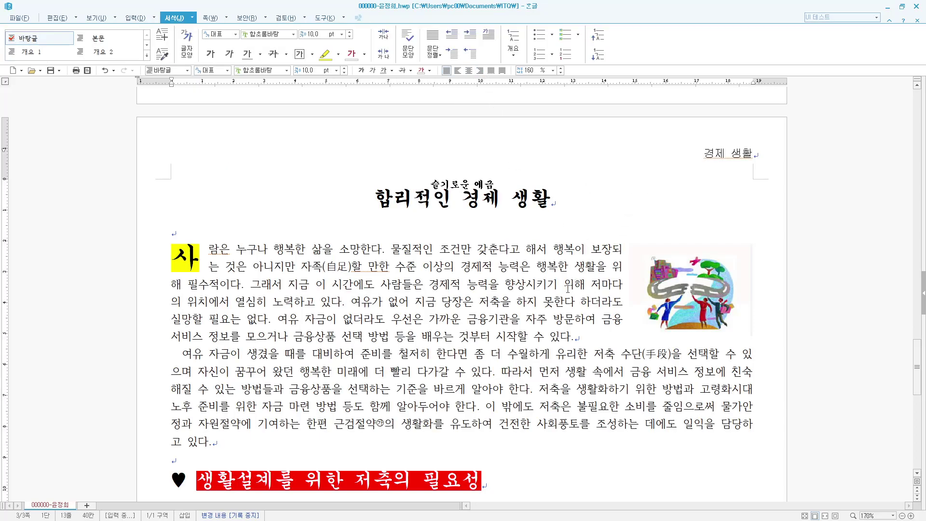
- Insert bottom-right A,B,C page numbers without dashes
scroll(568, 289, "down", 8)
scroll(568, 288, "up", 2)
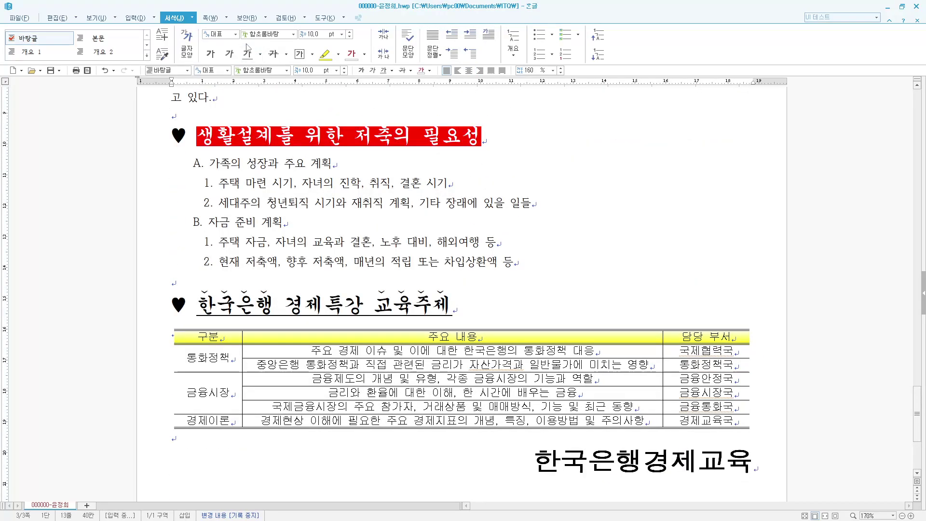
left_click(210, 17)
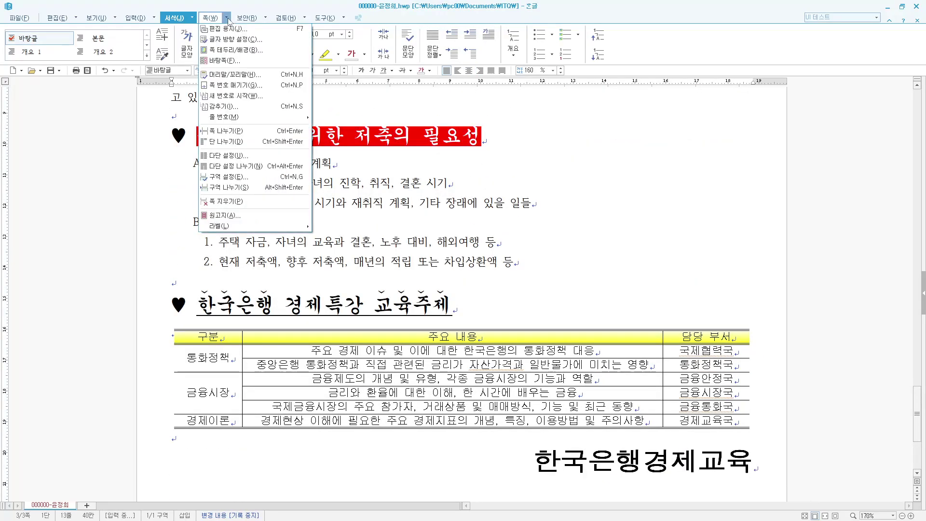
left_click(250, 85)
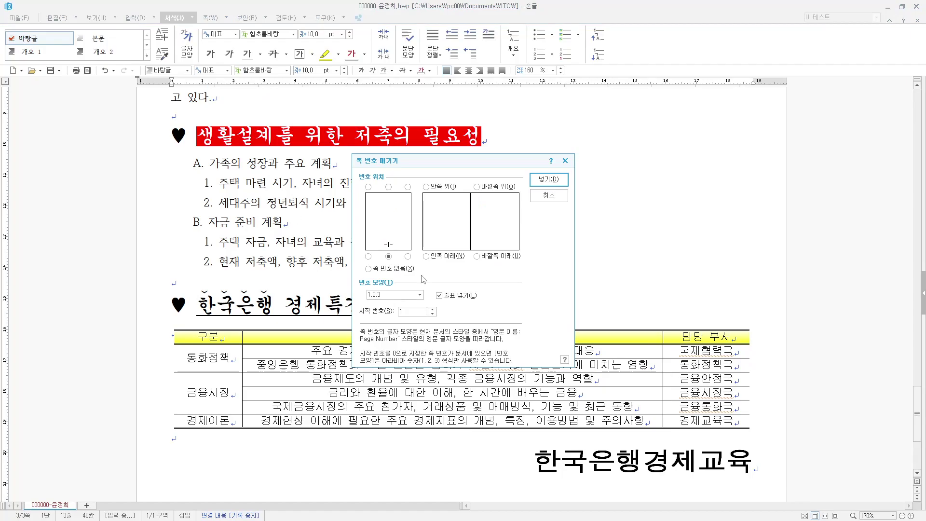
left_click(407, 256)
left_click(455, 298)
left_click(420, 296)
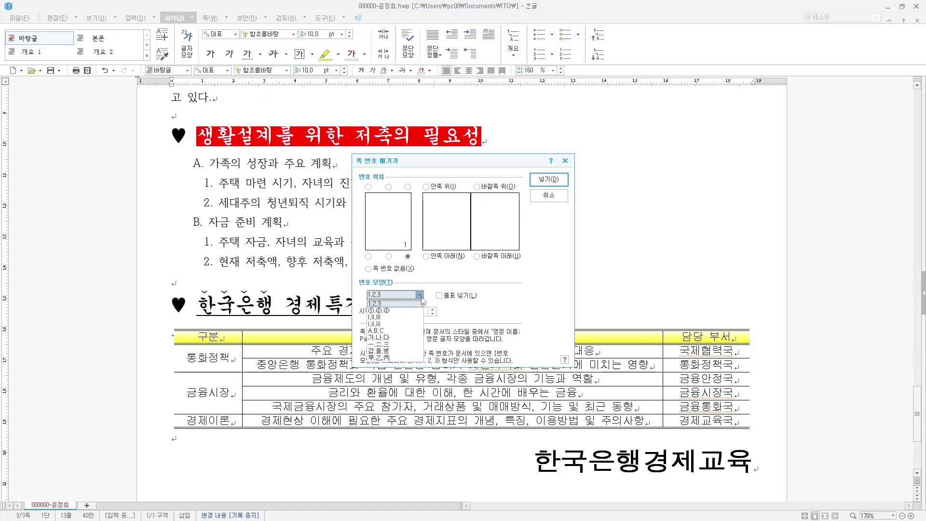
left_click(401, 331)
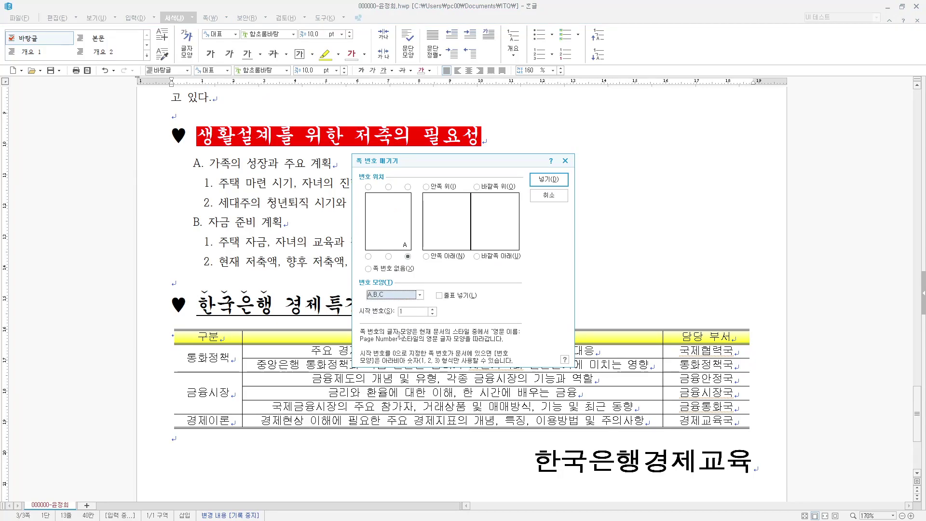
left_click(557, 183)
- Restart page numbering at 4 on the body page
scroll(591, 305, "down", 10)
scroll(655, 363, "up", 6)
scroll(655, 362, "up", 5)
left_click(448, 325)
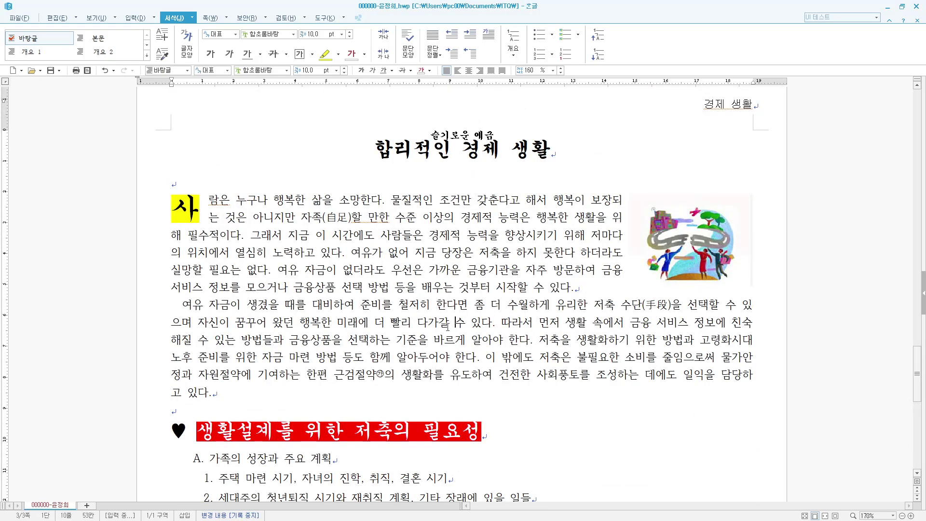
left_click(392, 309)
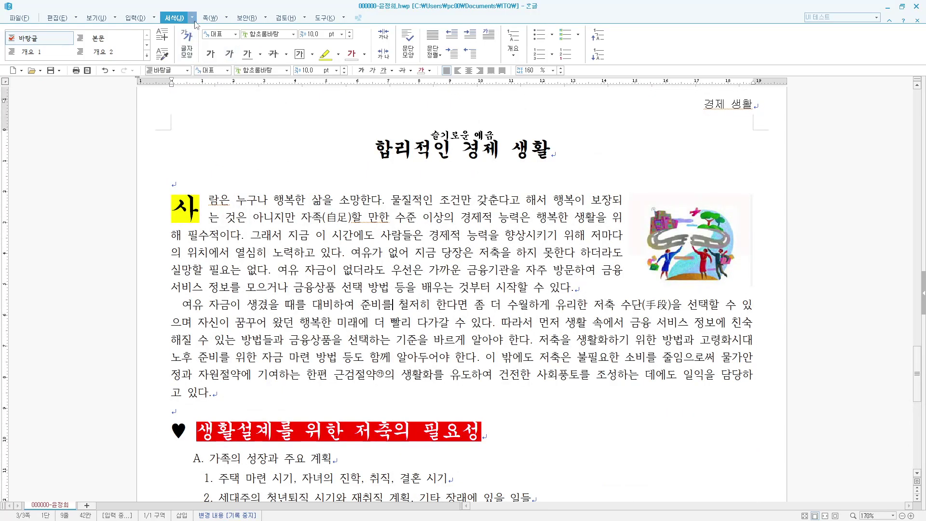
left_click(226, 18)
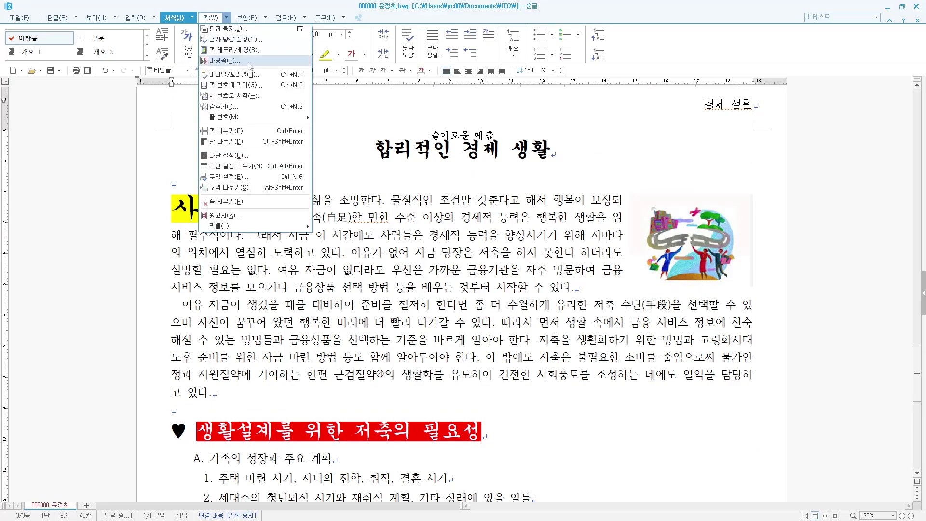
left_click(246, 96)
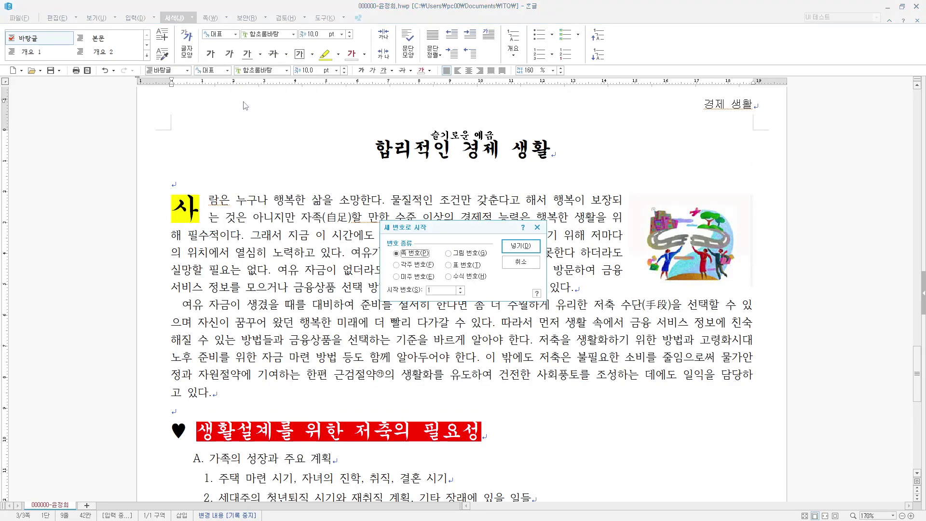
left_click(461, 288)
left_click(461, 288)
left_click(461, 287)
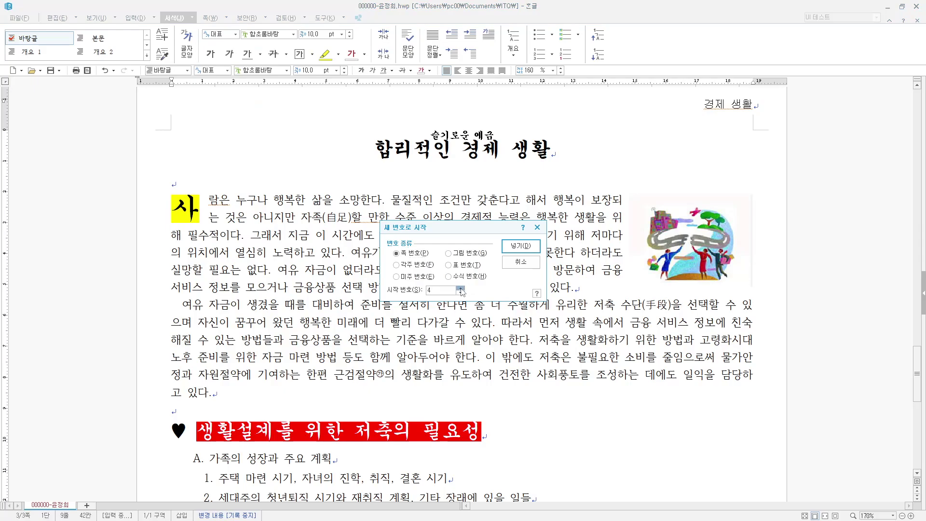
left_click(519, 245)
scroll(522, 255, "down", 10)
scroll(734, 429, "up", 10)
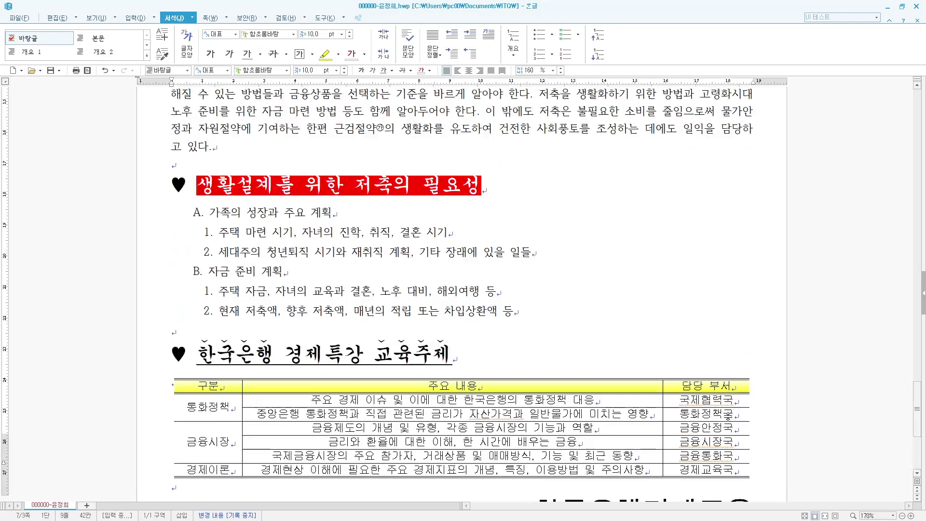
- Hide the page number on page 1 using 쪽 > 감추기 with 쪽 번호 ticked
scroll(576, 273, "up", 20)
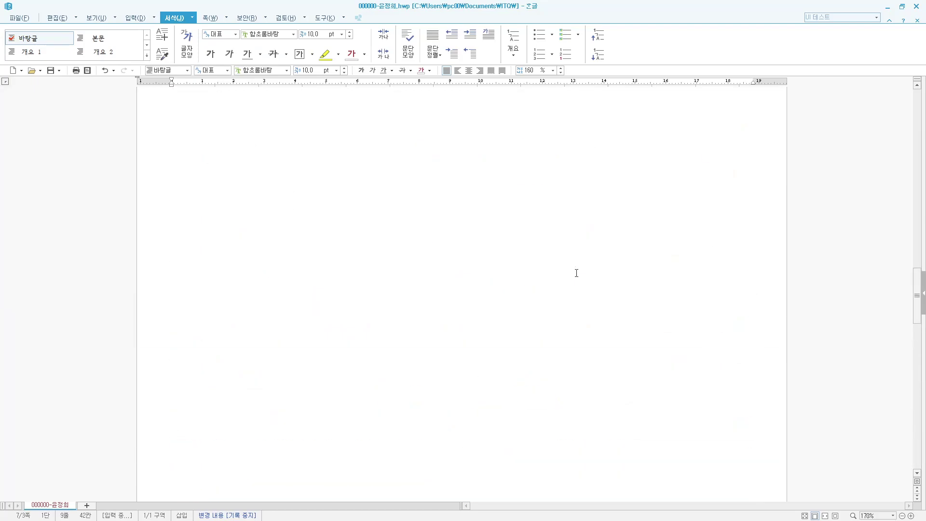
scroll(576, 273, "down", 15)
scroll(594, 311, "up", 14)
scroll(603, 307, "up", 20)
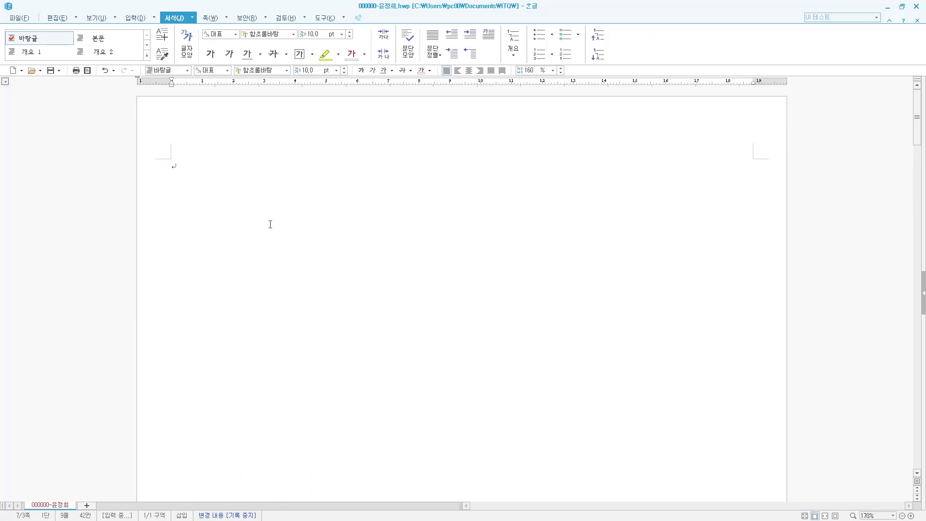
left_click(225, 164)
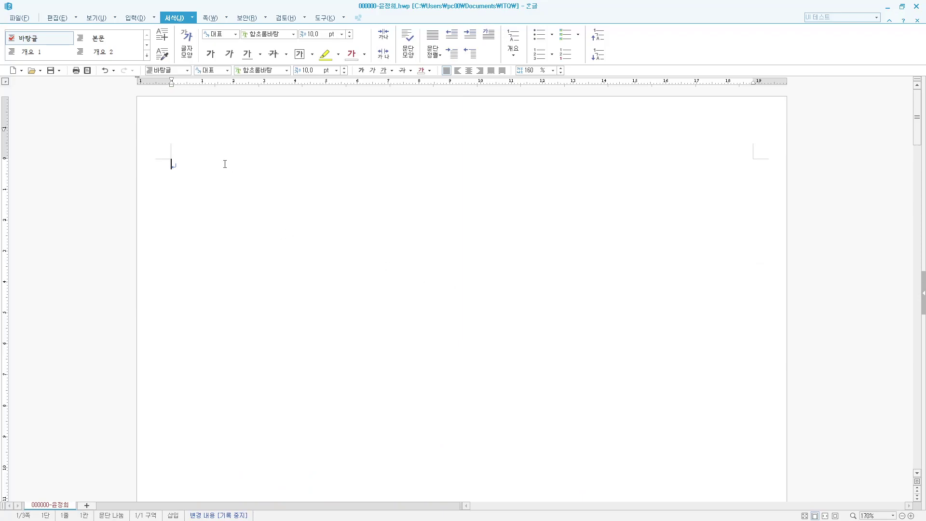
left_click(228, 20)
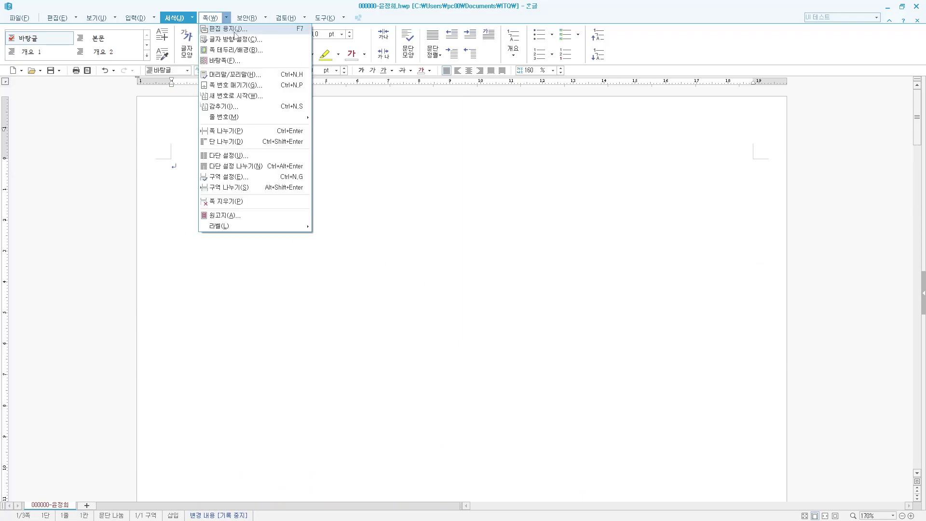
left_click(261, 104)
left_click(402, 252)
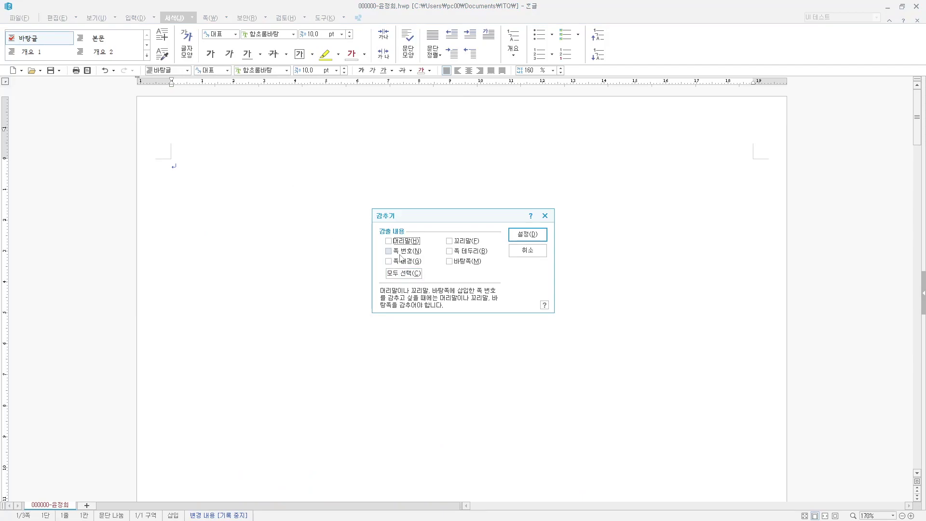
left_click(522, 236)
- Hide the page number on page 2 the same way
scroll(514, 248, "down", 3)
scroll(514, 248, "down", 20)
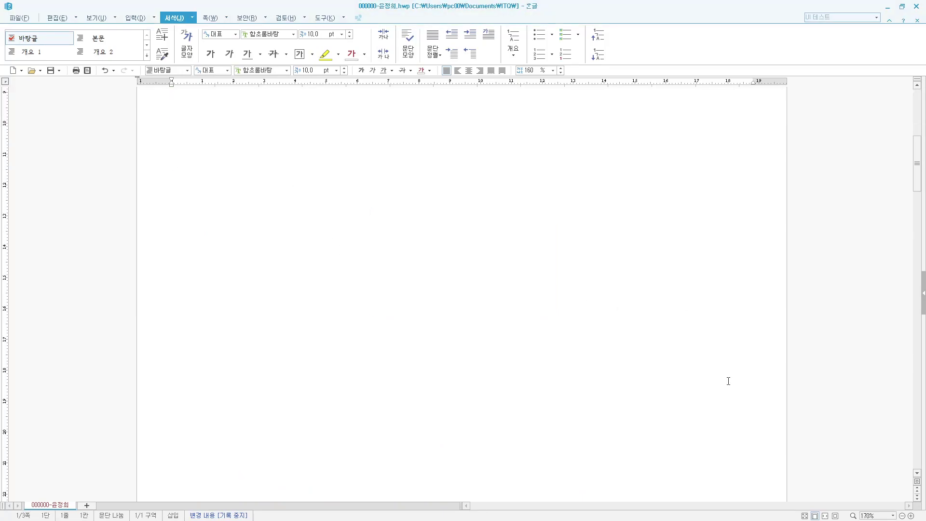
scroll(651, 320, "down", 5)
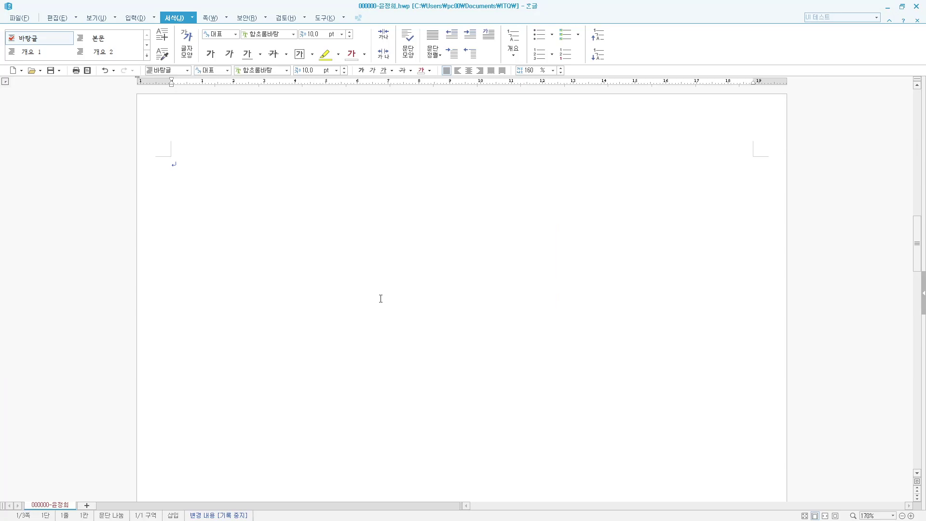
left_click(260, 199)
left_click(212, 18)
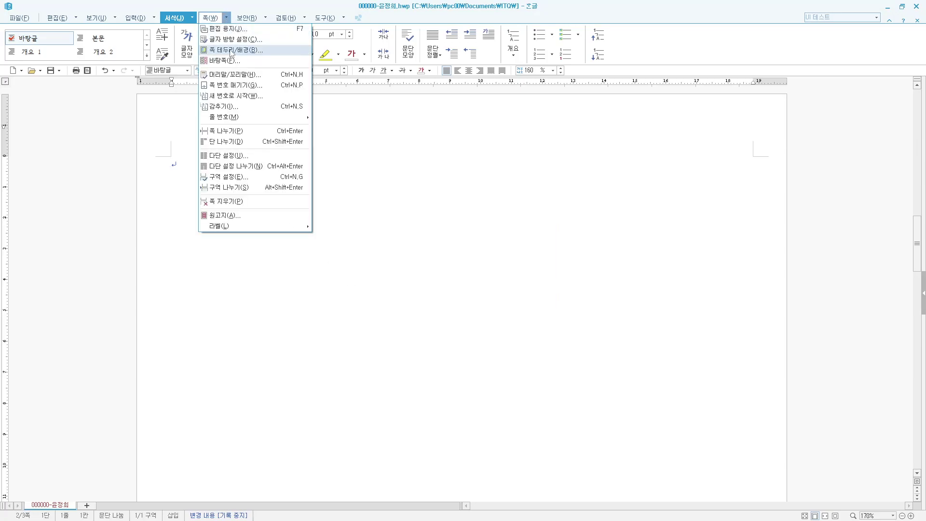
left_click(242, 112)
left_click(407, 251)
left_click(520, 235)
- Add item 2. on page 1, then page-break and begin page 2 with 3
scroll(374, 242, "down", 10)
scroll(504, 354, "down", 3)
scroll(504, 355, "up", 15)
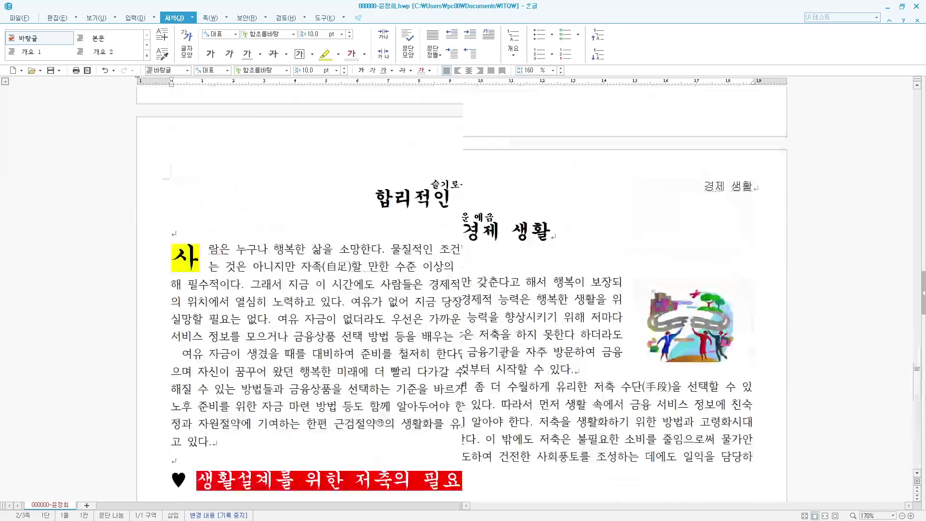
scroll(504, 355, "up", 10)
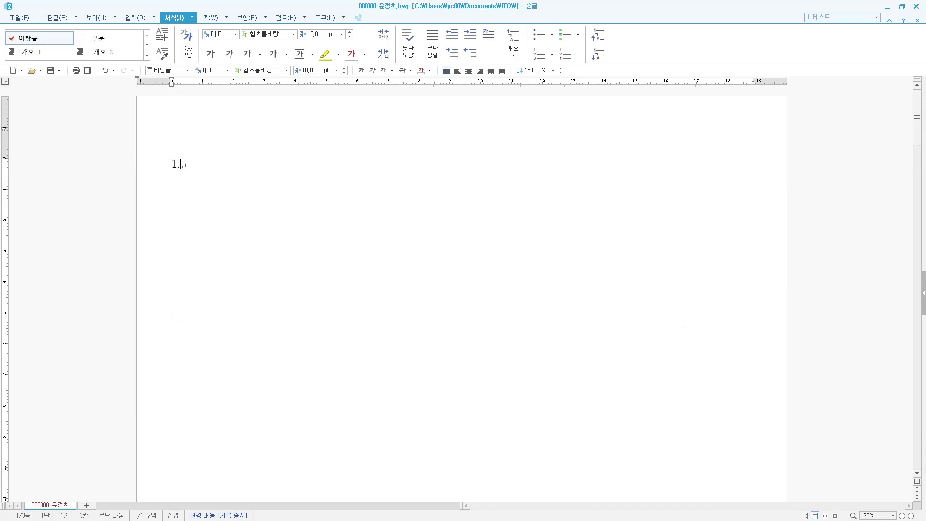
key("Return")
type("2.")
key("Return")
key("ctrl+Return")
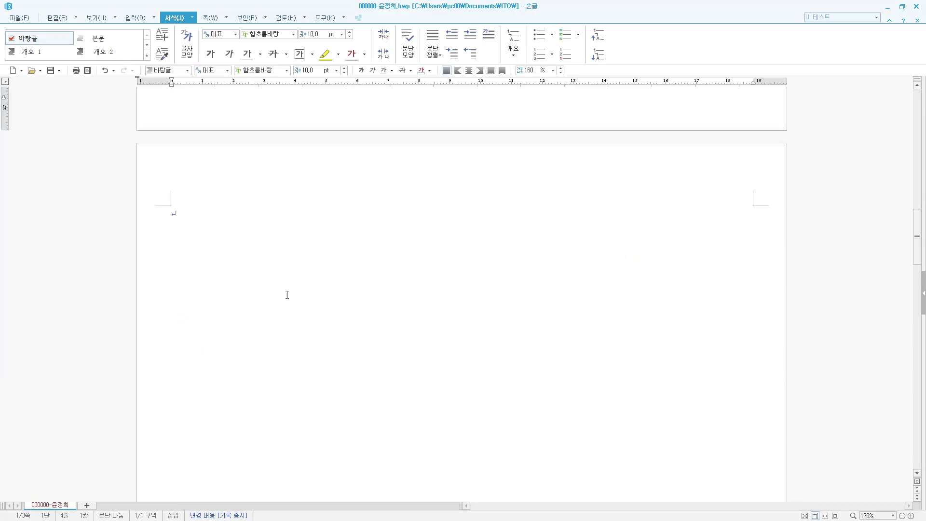
type("3.")
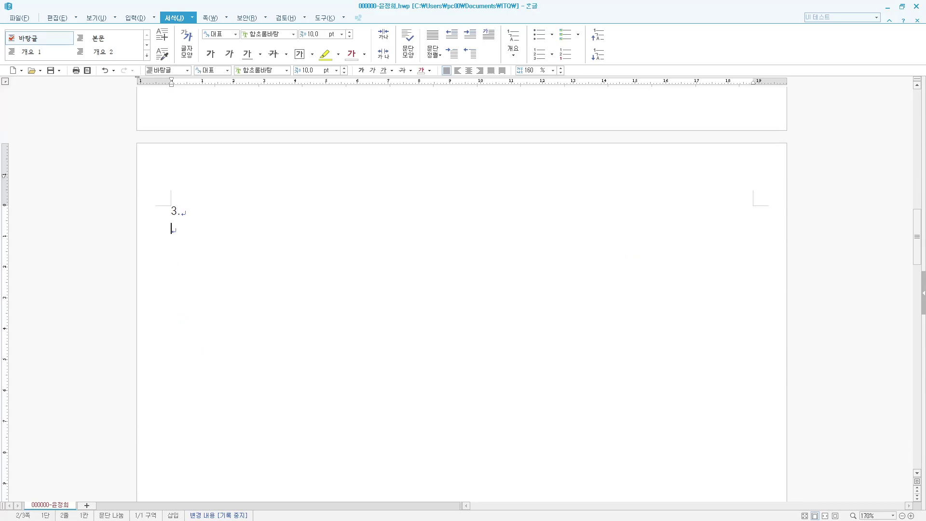
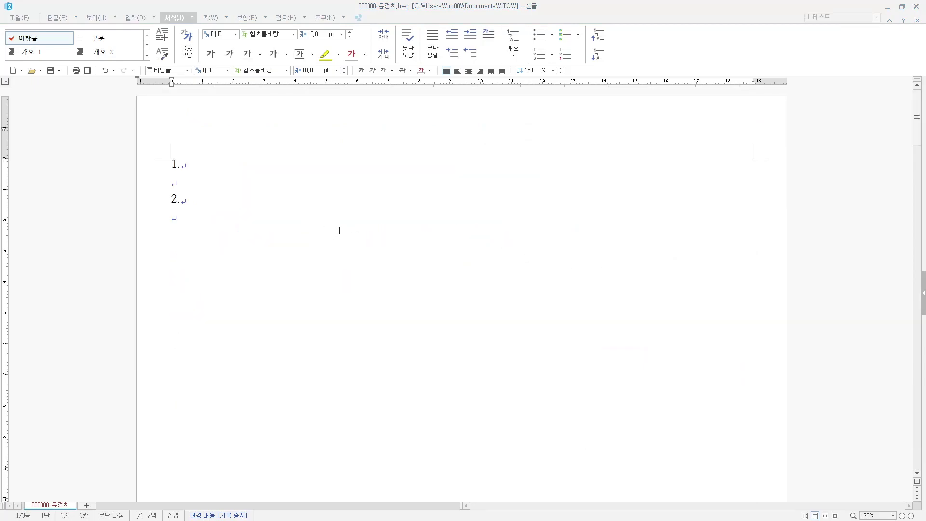
- Type the English paragraph 'Money is a unit of account…' under item 1, ending 'storage of value.'
left_click(198, 184)
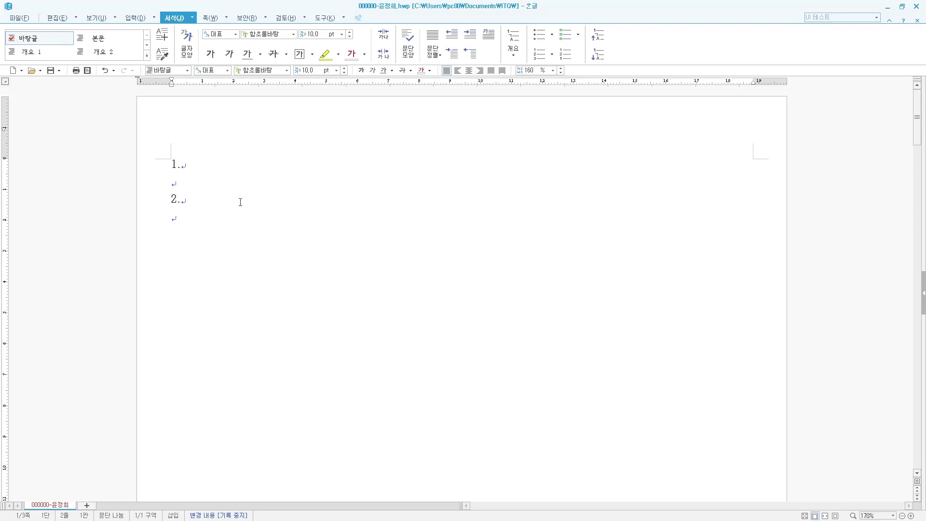
type("ㅡ")
key("BackSpace")
type("Money is a ")
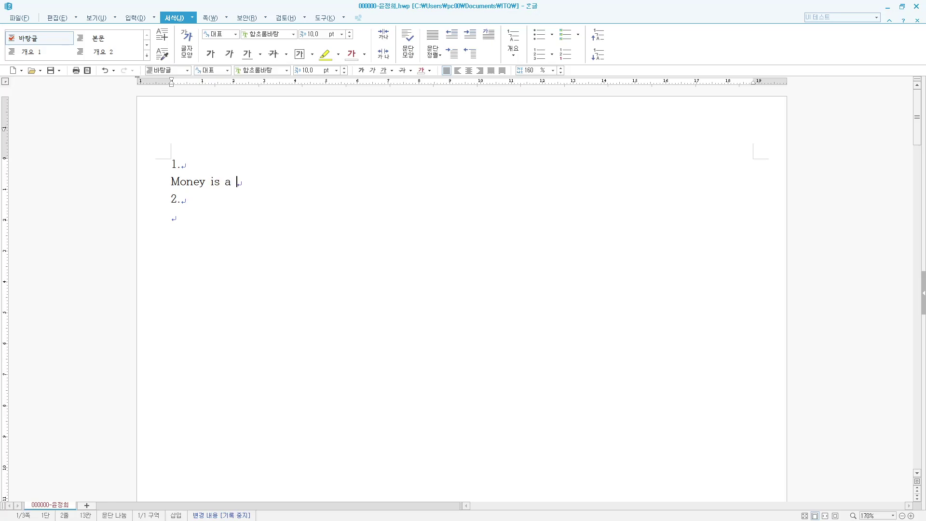
type("unit of account for the pric")
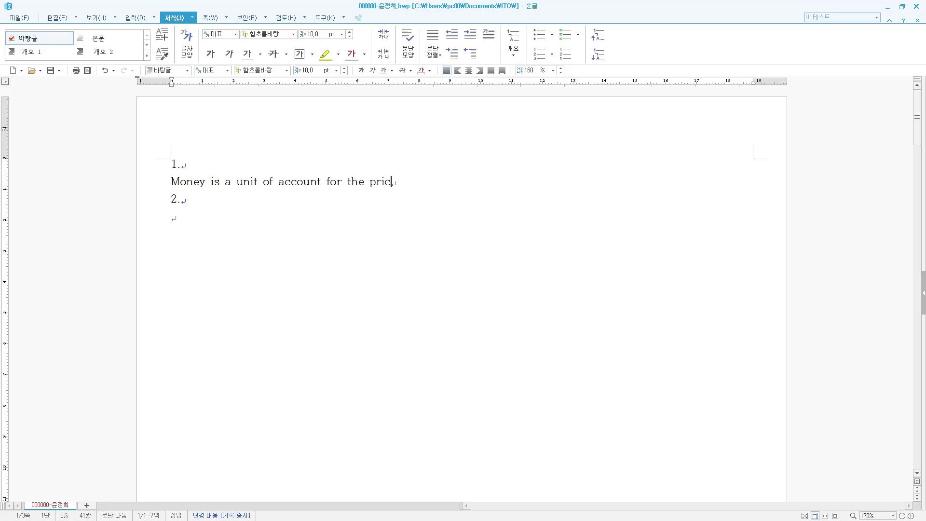
type("es of goods, service")
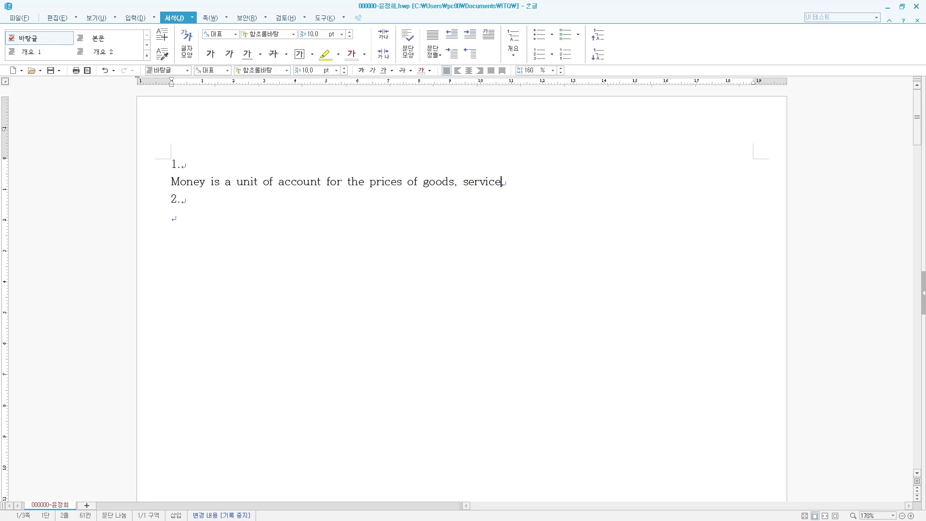
type("s, and financial an")
type("d ")
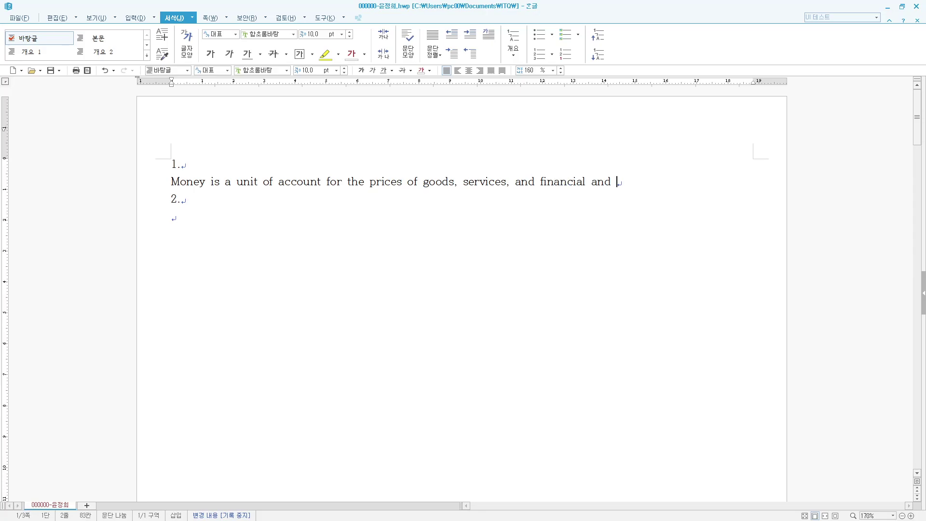
type("real assets. it can be")
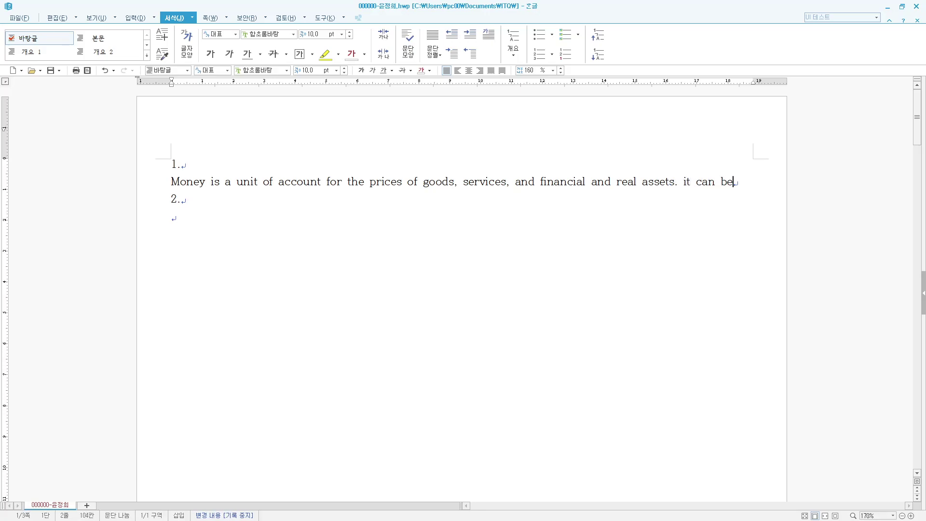
type(" a medi")
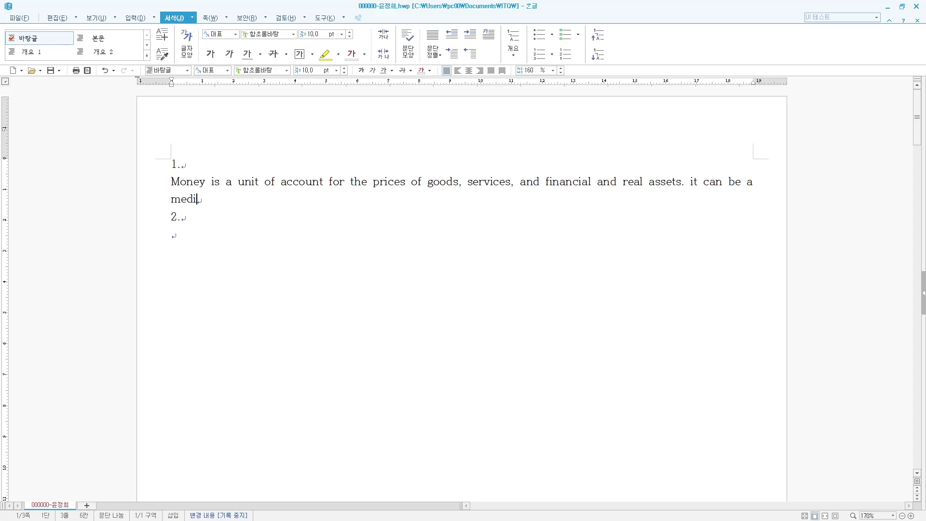
type("um of exc")
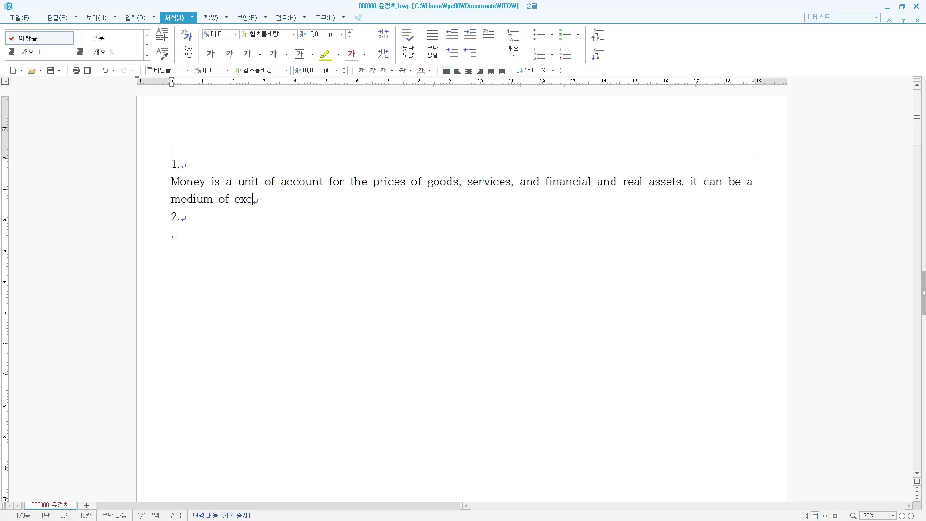
type("hange and carry out a s")
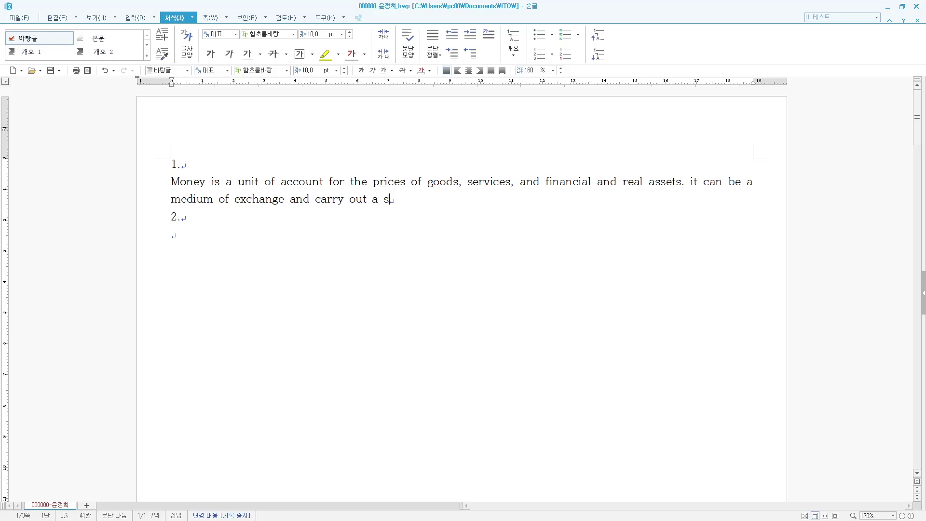
type("torage of value.")
key("Return")
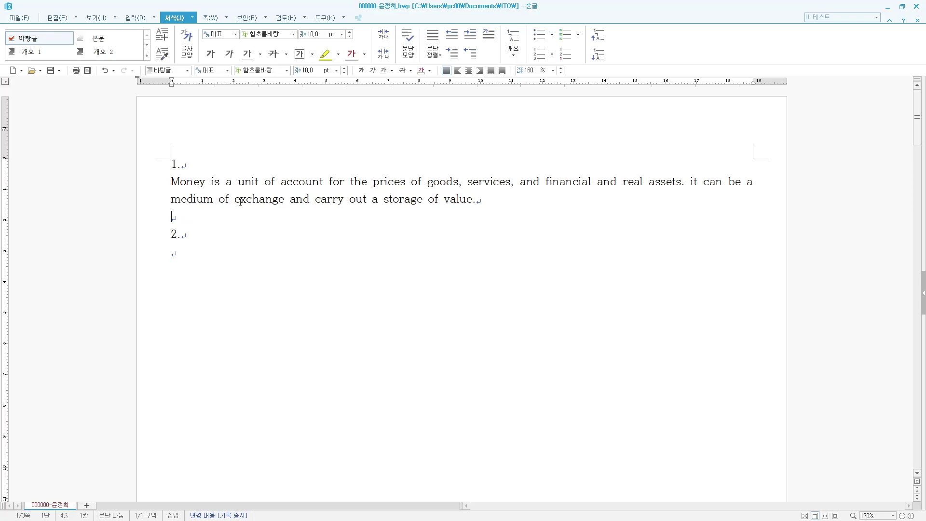
- Type the Korean paragraph '화폐는 거래를 원활히…' ending '가치저장의 기능을 수행한다.'
type("ghk")
key("BackSpace")
key("BackSpace")
key("BackSpace")
key("Hangul")
type("홮")
type("폐는 거래를 ")
type("원")
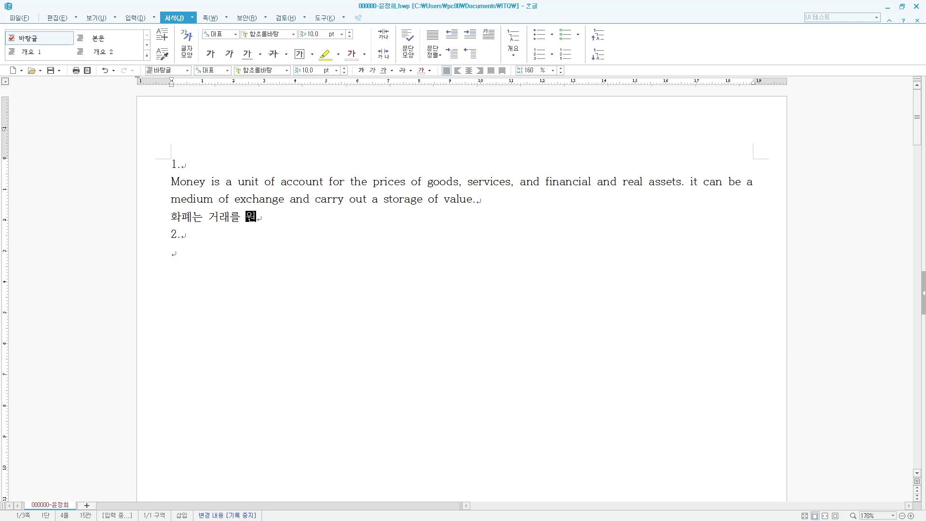
type("할하")
key("BackSpace")
key("BackSpace")
key("BackSpace")
type("활히 하는 데 ")
type("쓰이는 매개물의")
type(" 일종으로 재화와")
type(" 서비스,")
type(" 금융 및 쉬")
type("문자산의 가격으")
type("을 나타내는 ㅊ")
type("척도로써")
type(" 교환의 매")
type("개가 되며 가치")
type("저장의 기능을 ㅅ")
type("수행한다.")
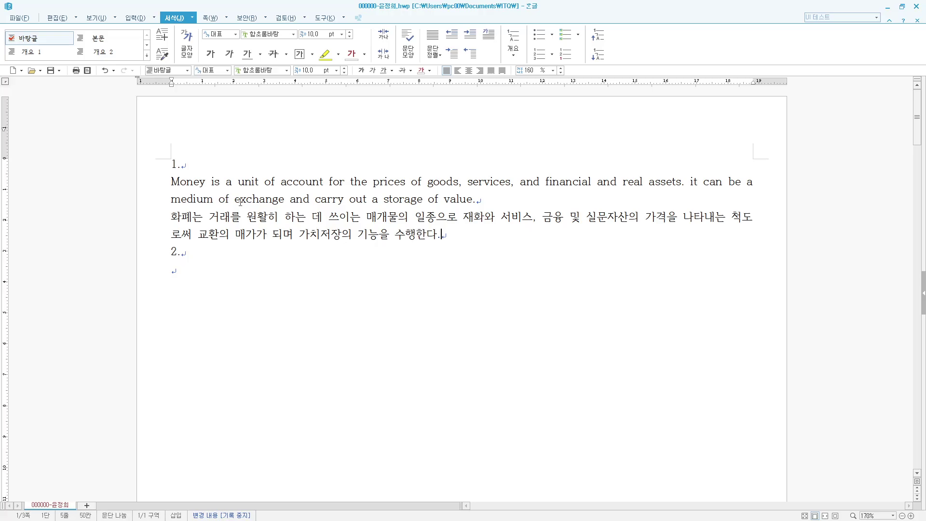
- Select both item 1 paragraphs and start a new style named 'money'
left_click_drag(447, 235, 171, 181)
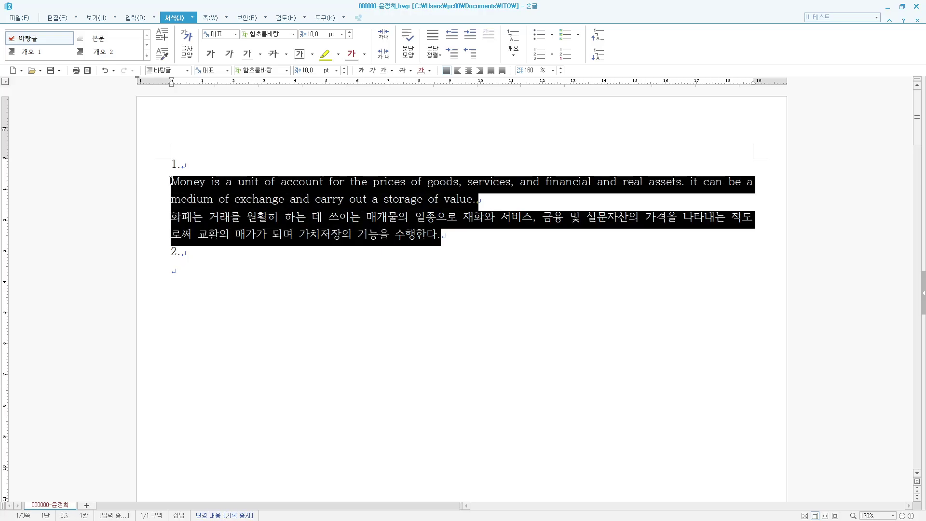
left_click(193, 18)
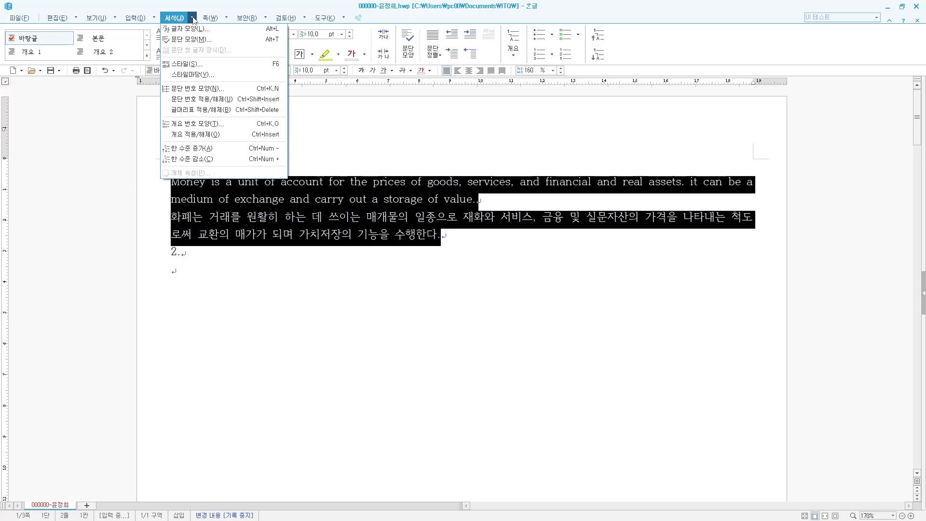
left_click(190, 63)
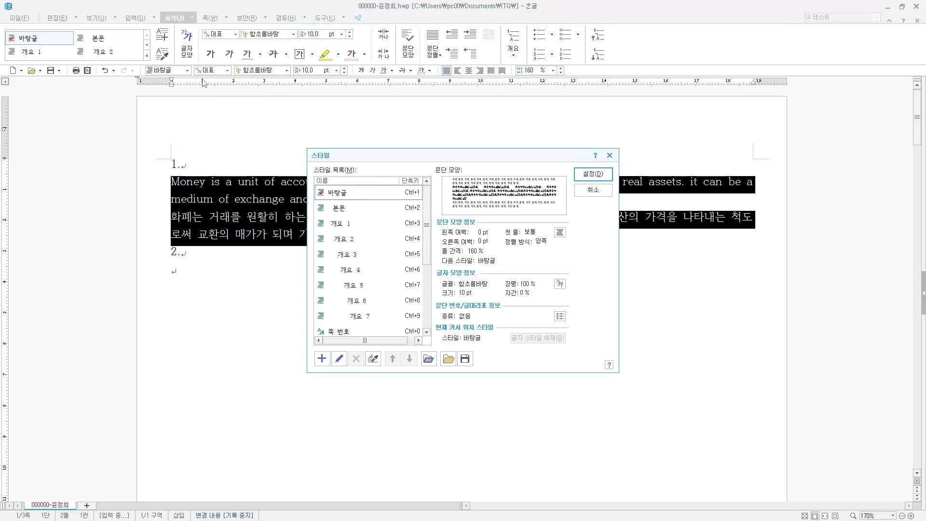
left_click(324, 364)
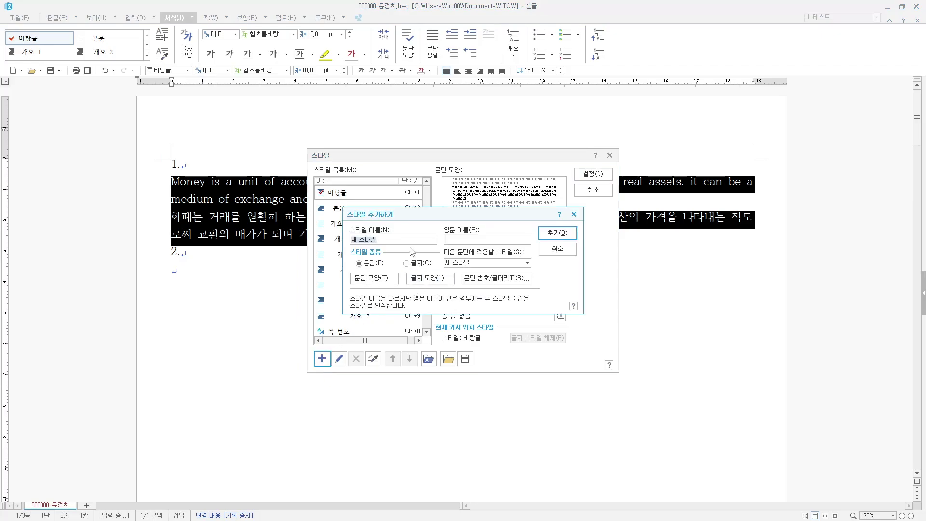
type("money")
- Give the money style a 15 pt left margin and 10 pt spacing below
left_click(377, 279)
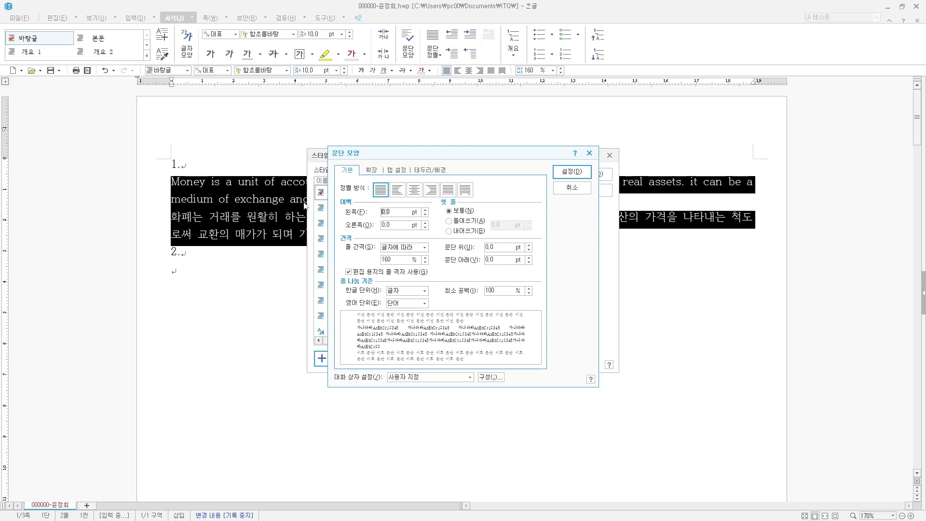
type("15")
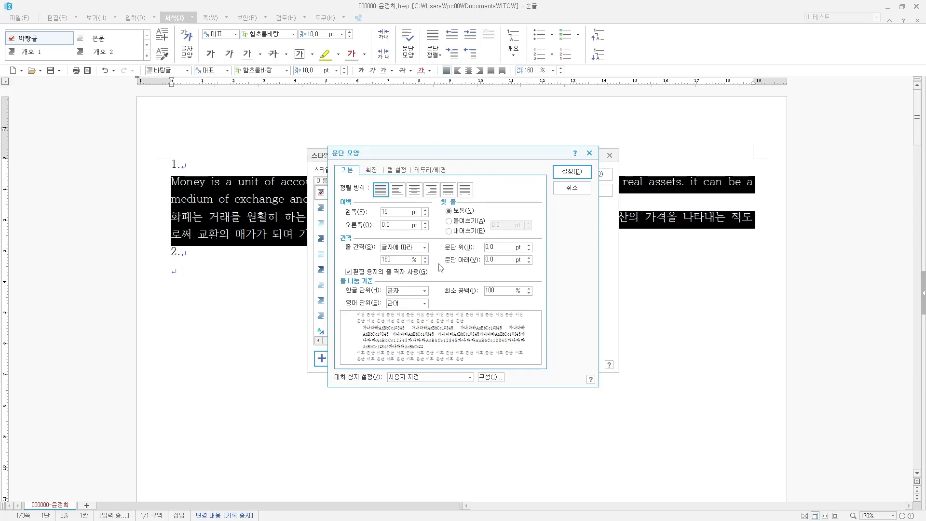
left_click(503, 261)
type("10")
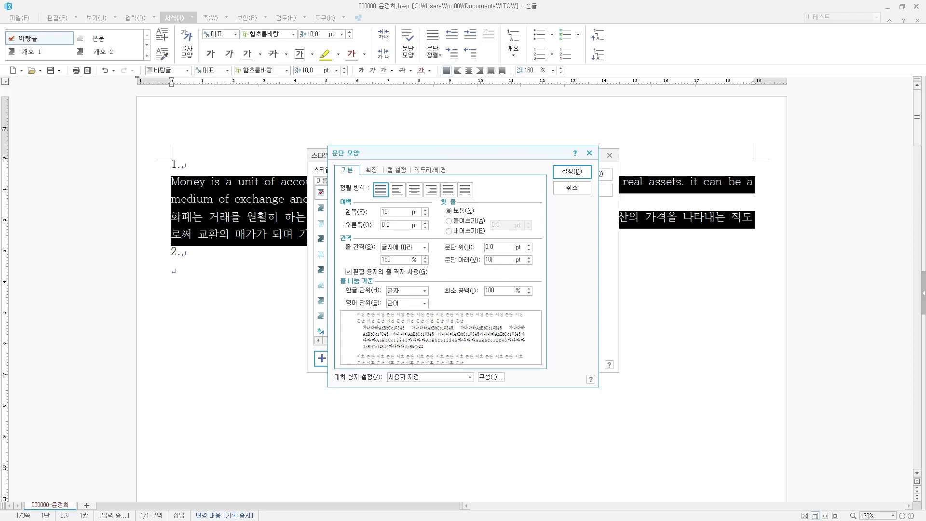
left_click(569, 173)
- Set the money style's Korean text to 돋움 with 95% width and 5% spacing
left_click(437, 279)
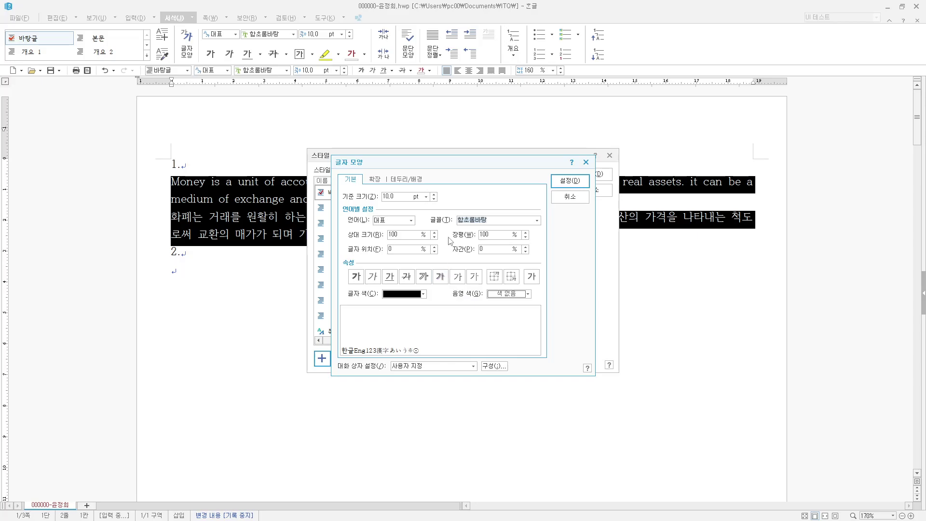
left_click(410, 221)
left_click(403, 235)
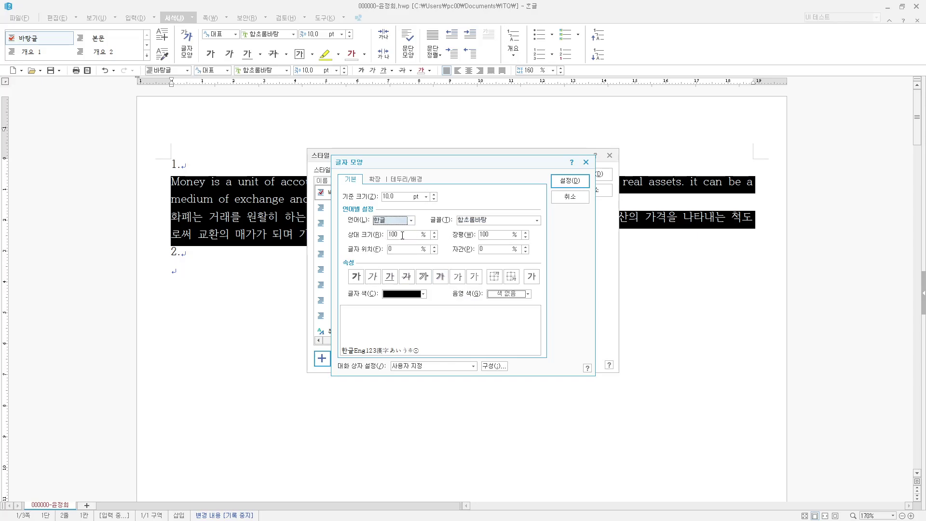
left_click(537, 221)
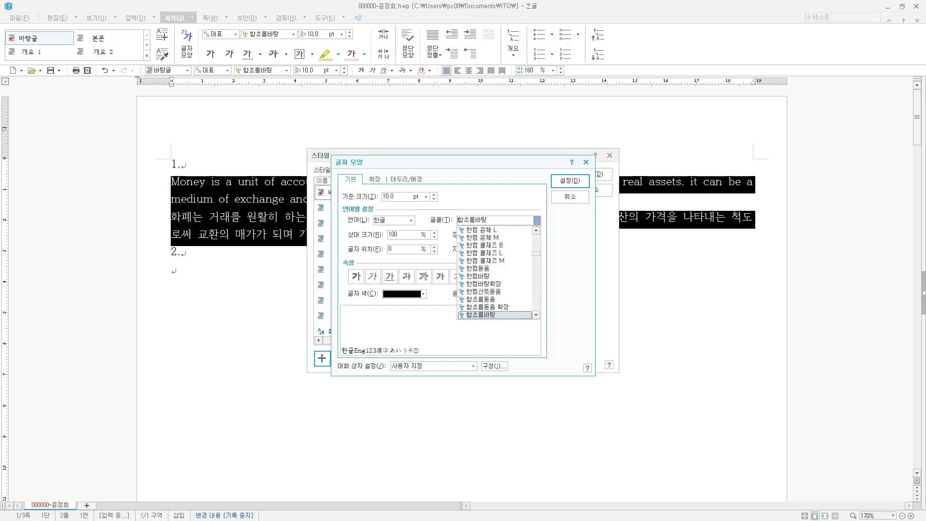
left_click(497, 220)
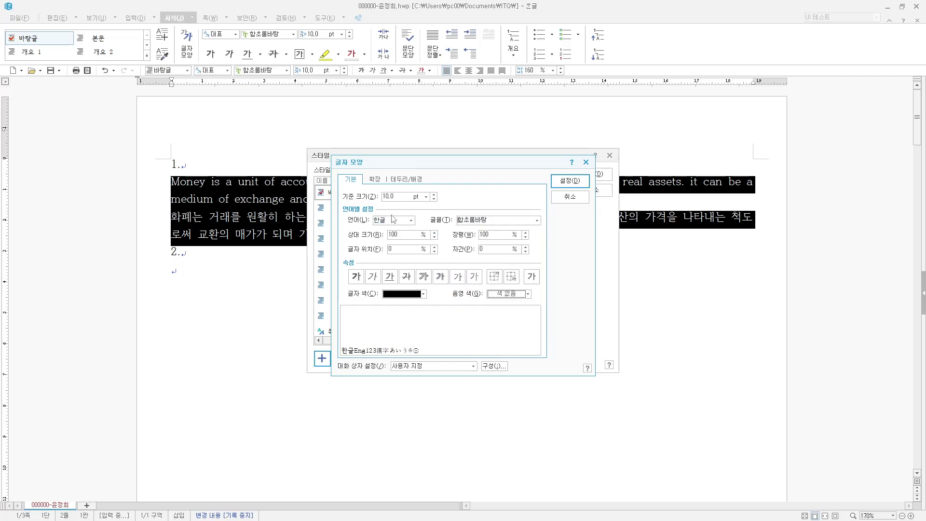
key("BackSpace")
key("BackSpace")
key("BackSpace")
key("BackSpace")
key("BackSpace")
type("돋")
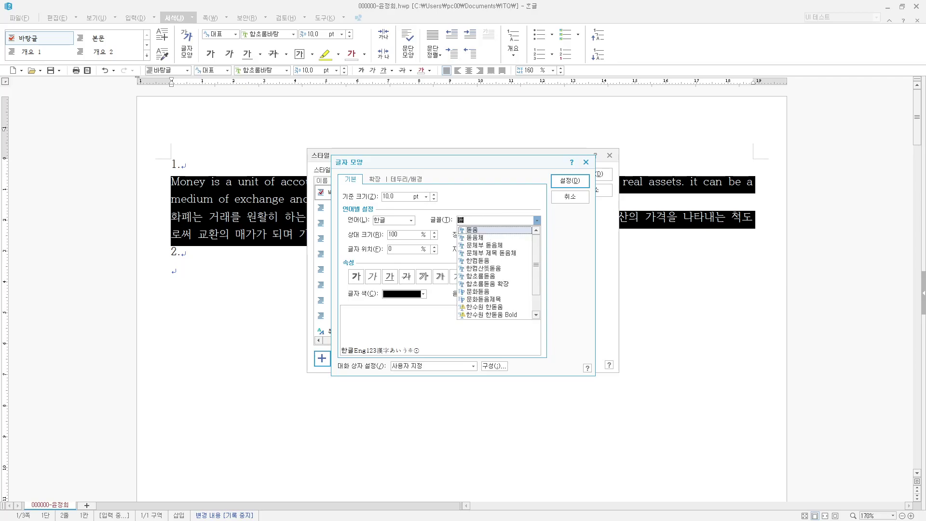
key("Return")
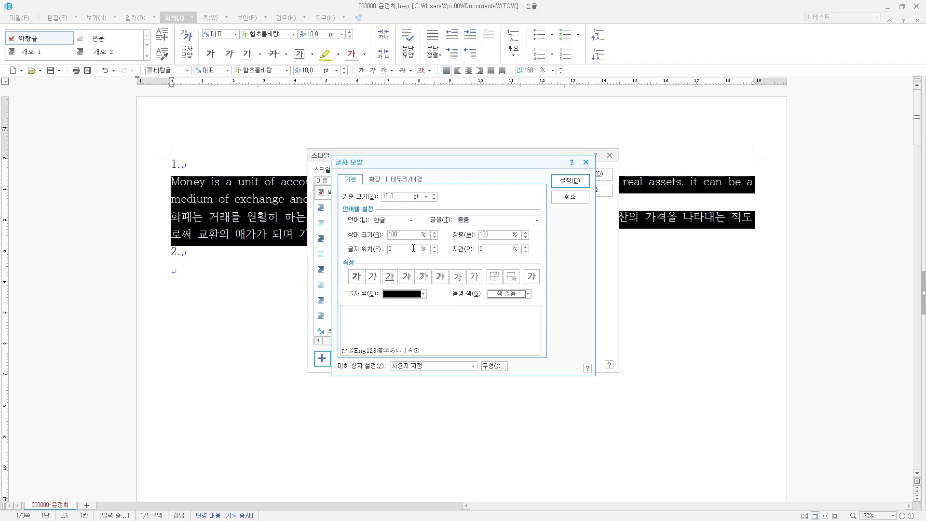
left_click_drag(495, 236, 378, 203)
type("95")
key("Tab")
key("Tab")
type("5")
- Set the money style's English text to 굴림 with 95% width and 5% spacing
left_click(411, 220)
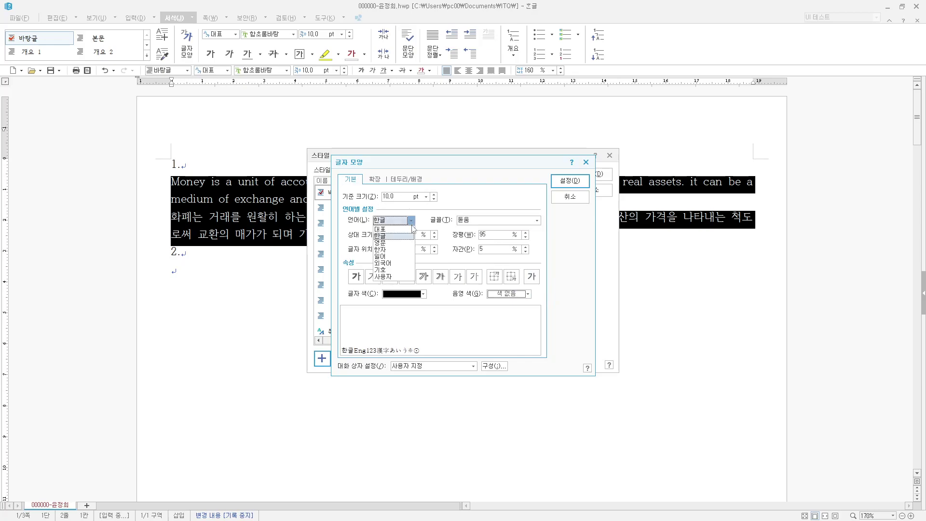
left_click(399, 243)
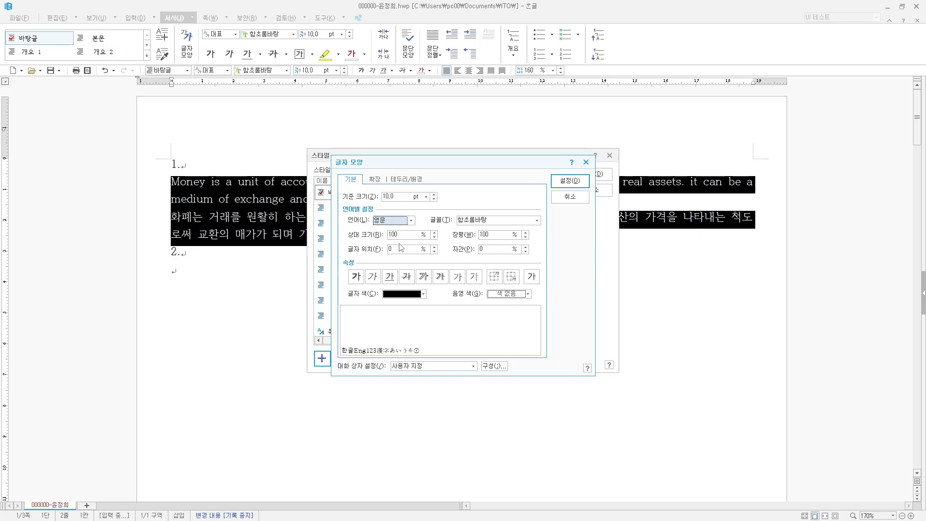
left_click(537, 220)
type("굴")
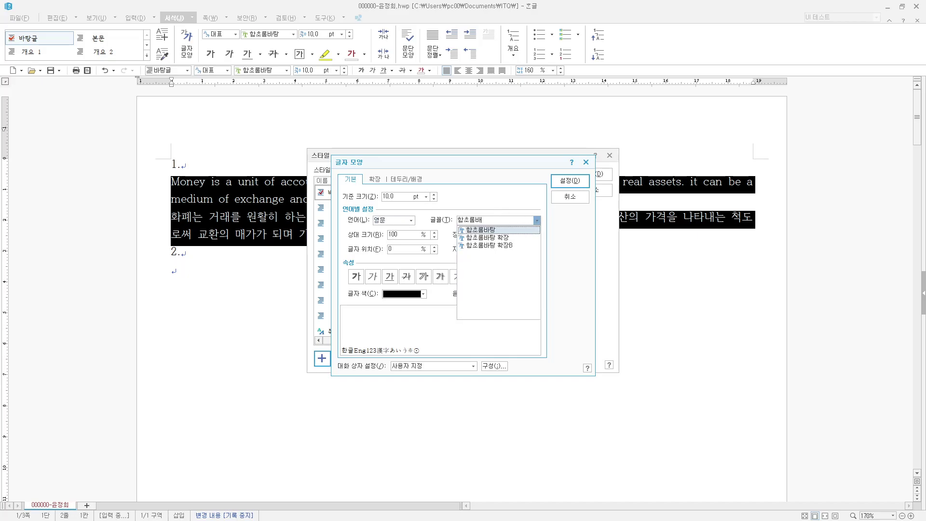
type("림")
left_click(482, 231)
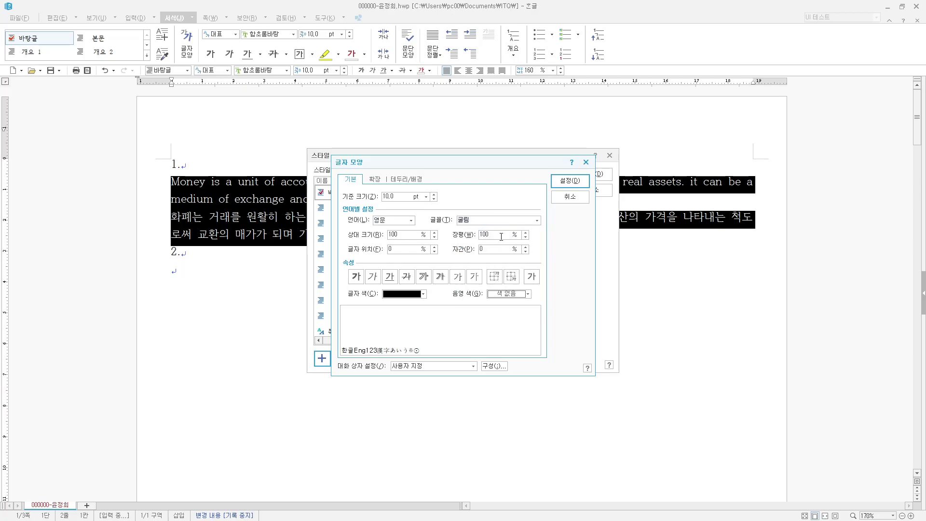
type("95")
type("5")
left_click(563, 183)
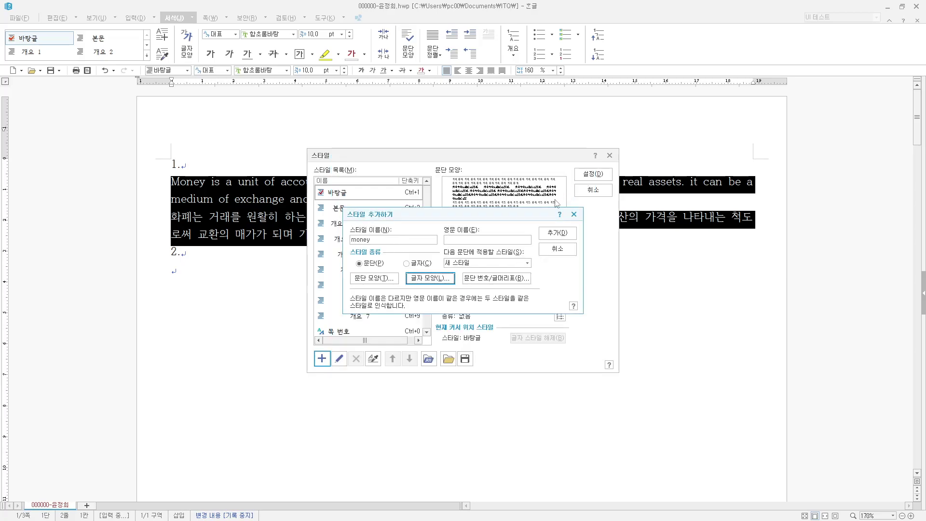
- Save the money style and apply it so both item 1 paragraphs are indented
left_click(563, 237)
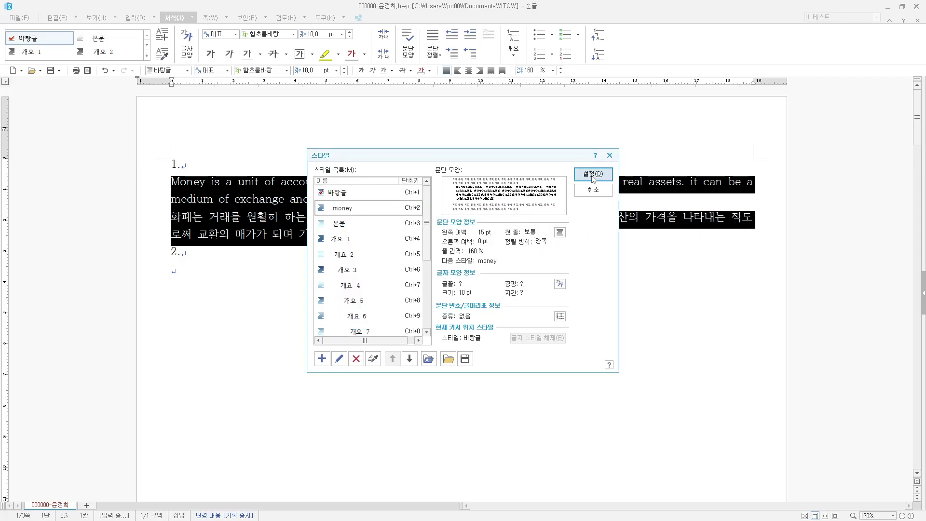
left_click(593, 174)
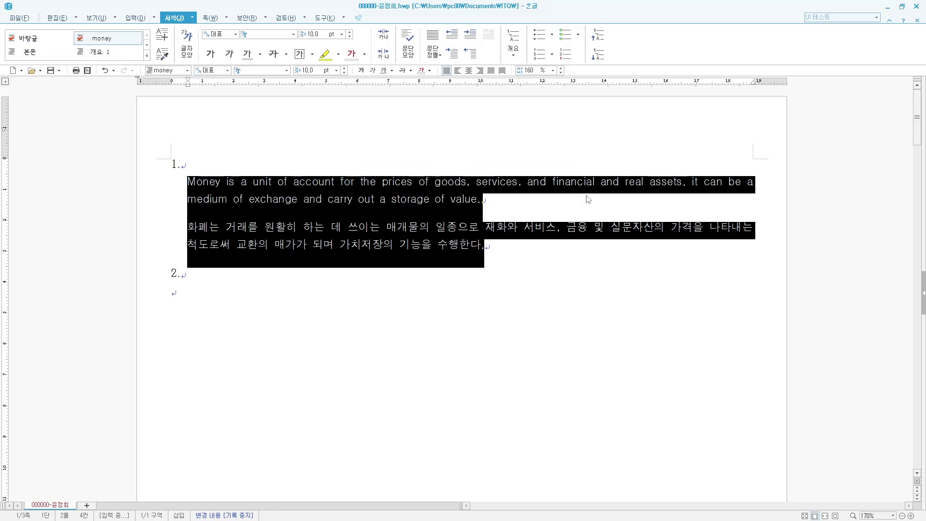
left_click(526, 295)
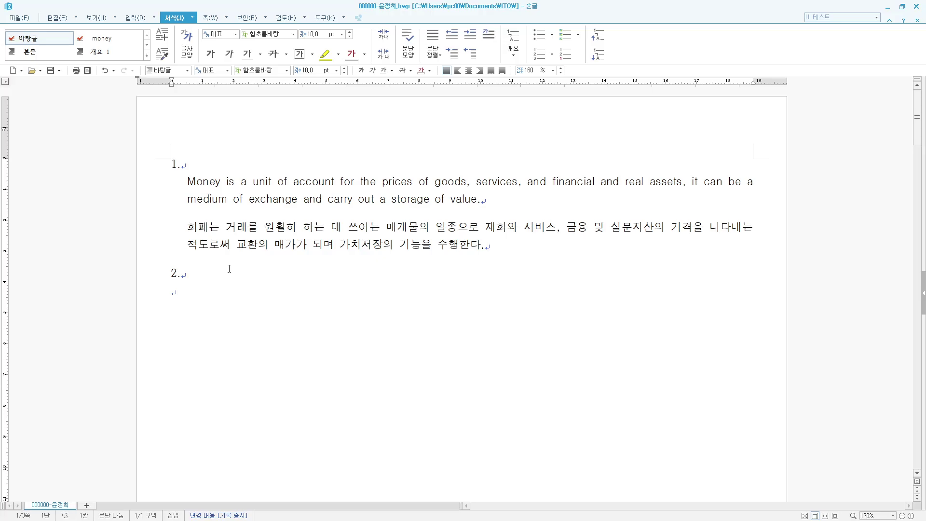
- Insert a 5-row, 6-column table and enter 구분 plus row labels 6개월, 1년, 2년, 3년
key("ctrl+n")
key("t")
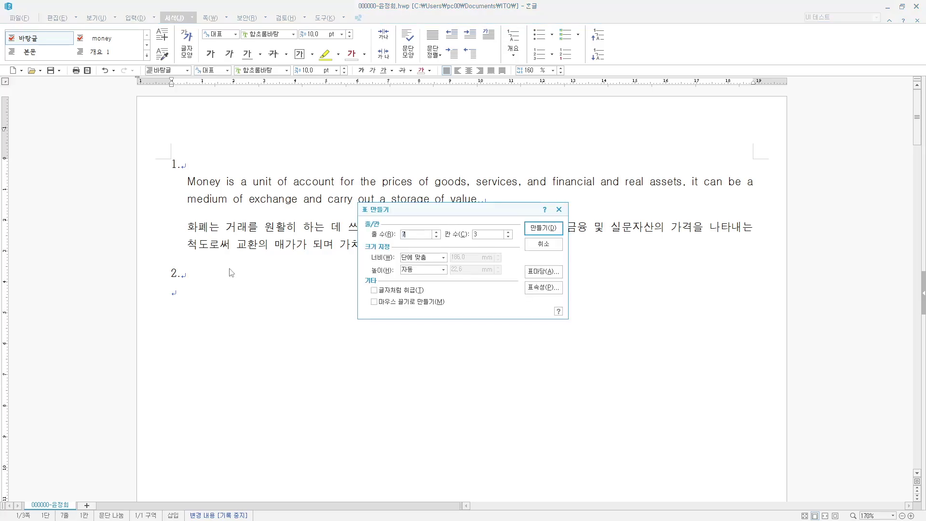
type("5")
left_click(551, 235)
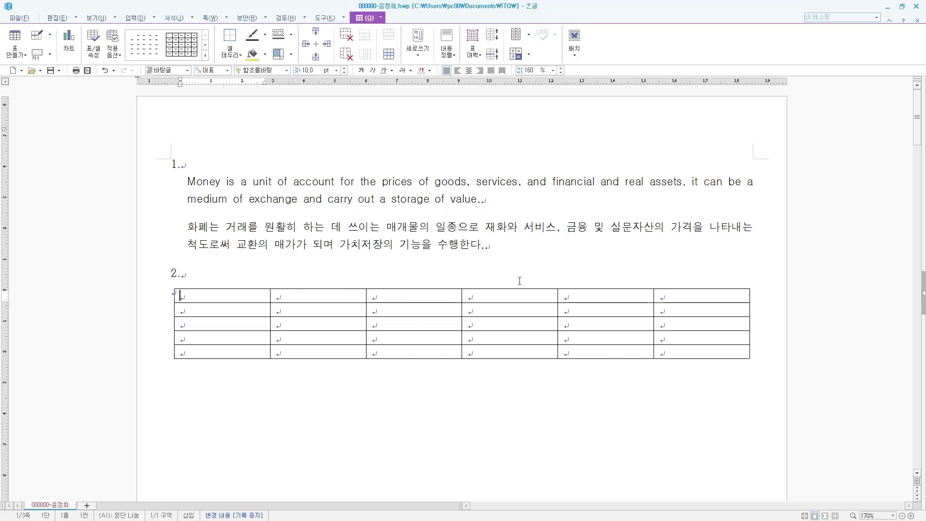
type("구분")
key("Down")
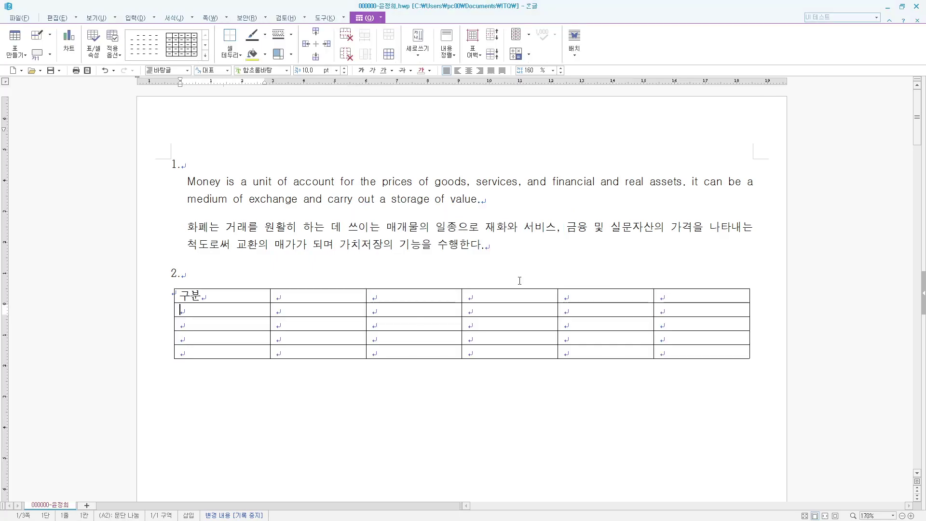
type("6개월")
key("Down")
type("1년")
key("Down")
type("2년")
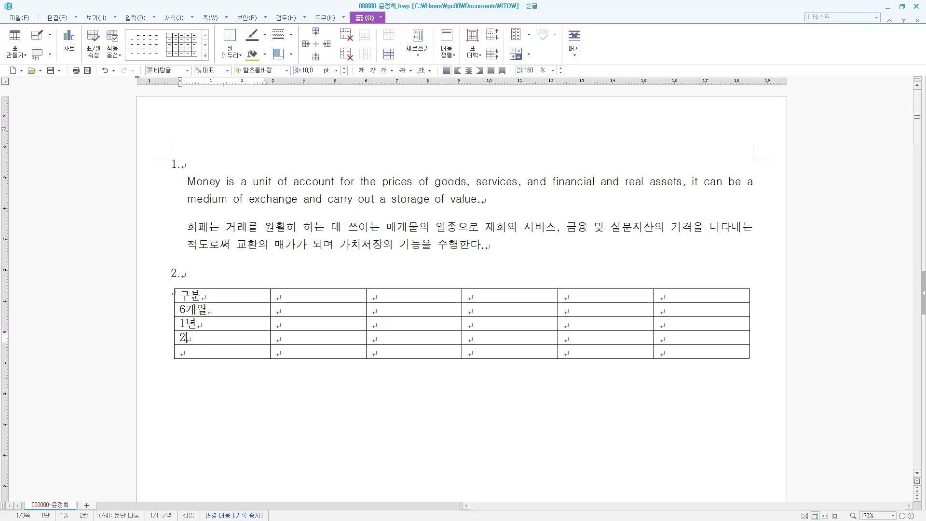
key("Down")
type("3년")
- Enter the column headers 2019년, 2020년, 2021년, 2022년 and 합계
key("Right")
key("Up")
key("Up")
key("Up")
key("Up")
type("2019년")
key("Right")
type("2020년")
key("Right")
type("2021년")
key("Right")
type("022년")
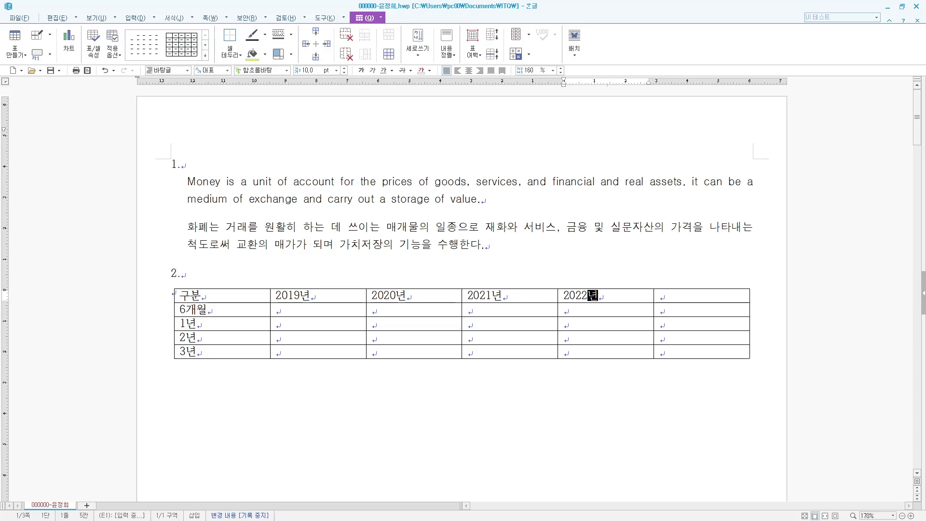
key("Tab")
type("합계")
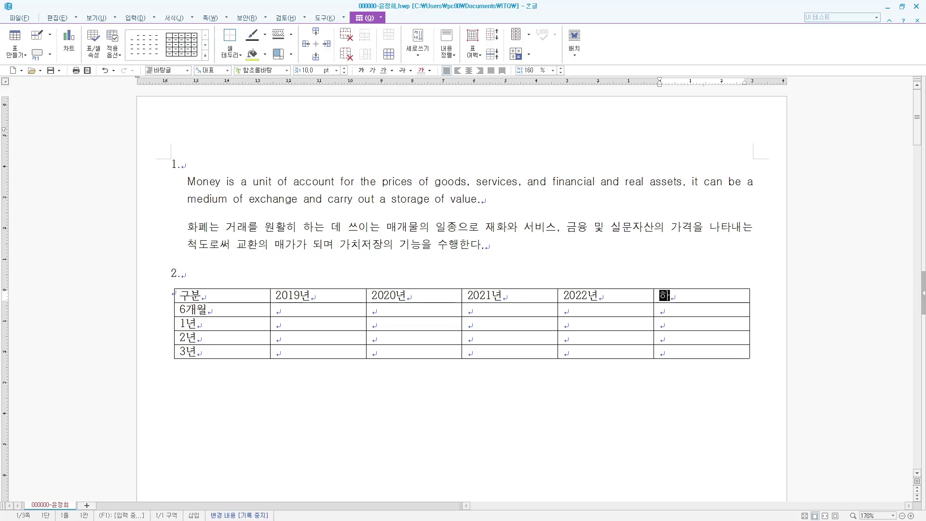
key("Down")
key("Left")
key("Left")
key("Left")
key("Left")
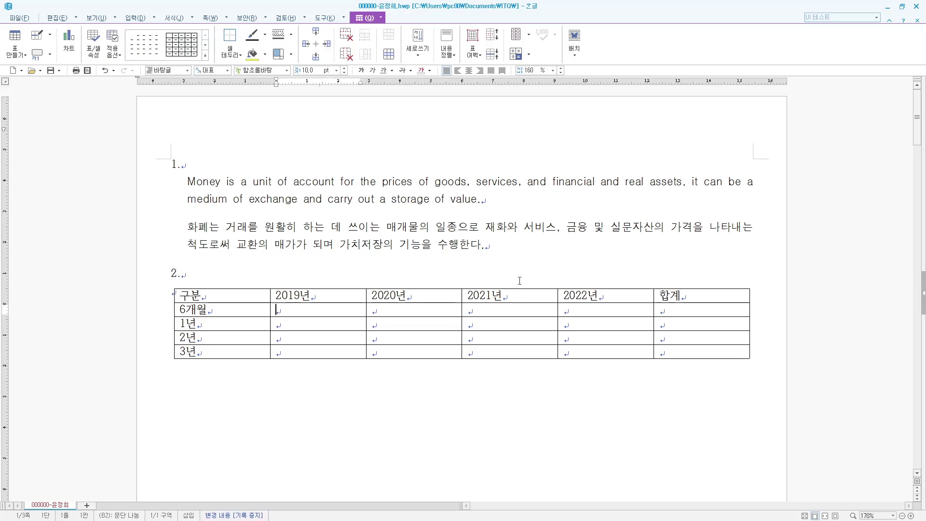
- Fill the 2019년 column (725, 654, 179, 119) and 2020년 column (788, 577, 245, 127)
type("725")
key("Down")
type("654")
key("Down")
type("179")
type("119")
key("Right")
key("Up")
key("Up")
key("Up")
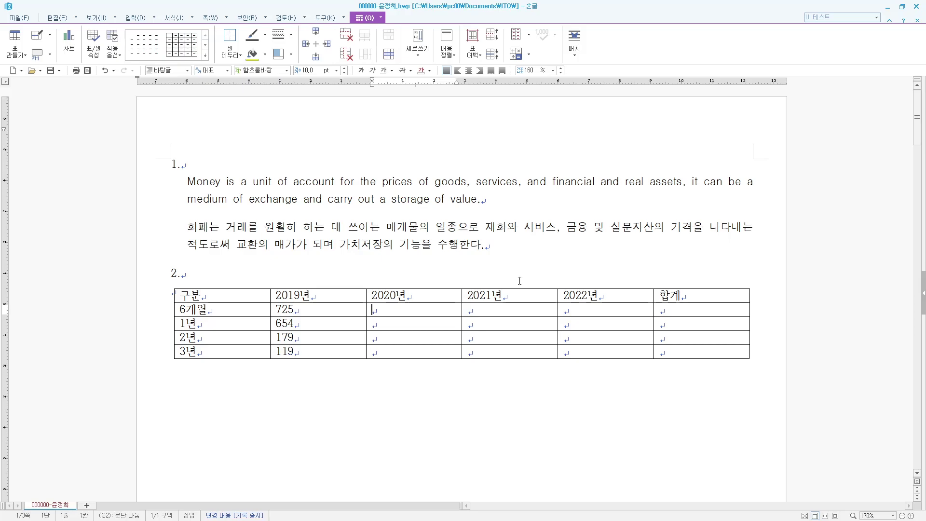
type("788")
key("Down")
type("577")
key("Down")
type("245")
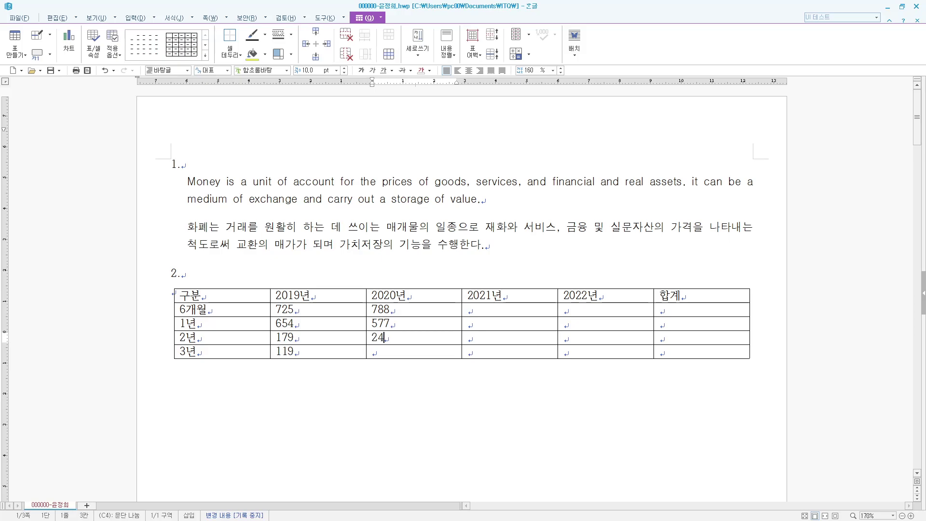
key("Down")
type("127")
- Fill the 2021년 column (712, 623, 209, 138) and 2022년 column (719, 697, 199, 143)
key("Tab")
key("Up")
key("Up")
key("Up")
type("712")
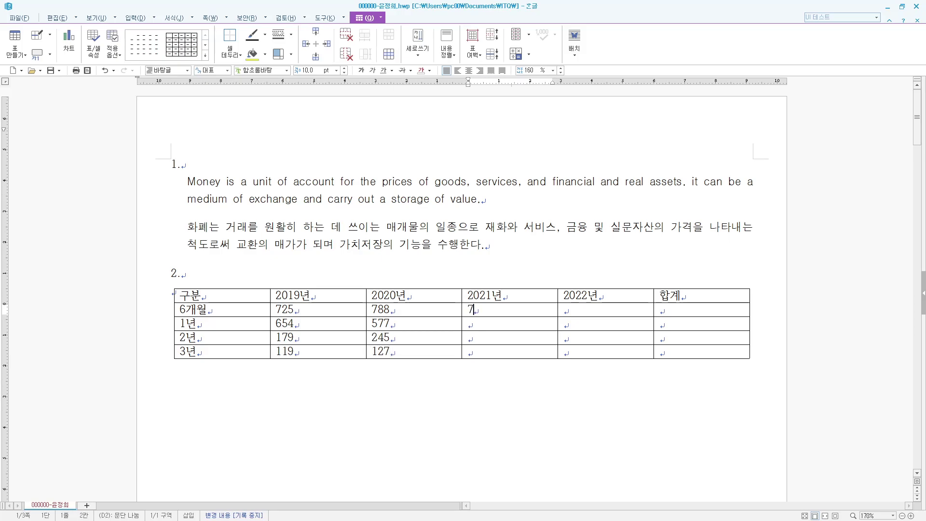
key("Down")
type("623")
key("Down")
type("209")
key("Down")
type("138")
key("Right")
key("Up")
key("Up")
key("Up")
type("719")
key("Down")
type("697")
key("Down")
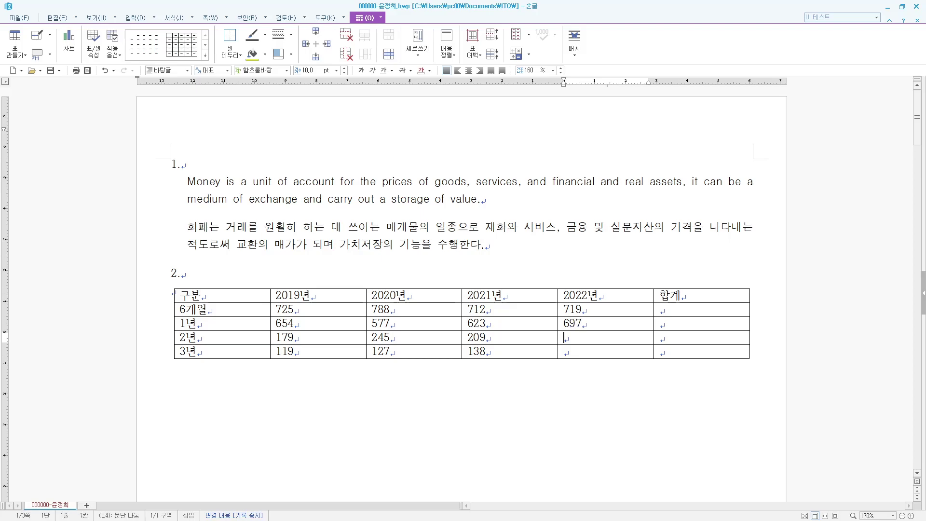
type("199")
key("Down")
type("143")
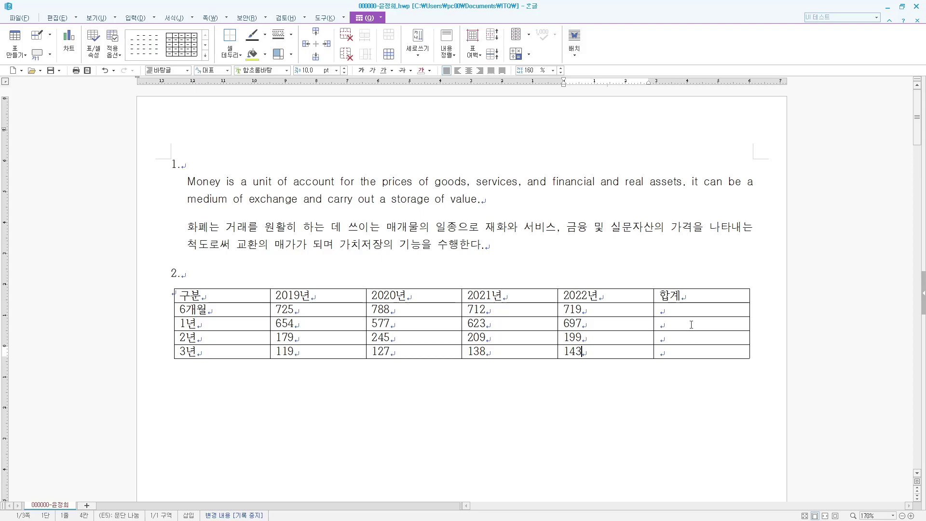
- Right-align the figures and 합계 cells, and centre the header row and row labels
left_click_drag(305, 310, 605, 351)
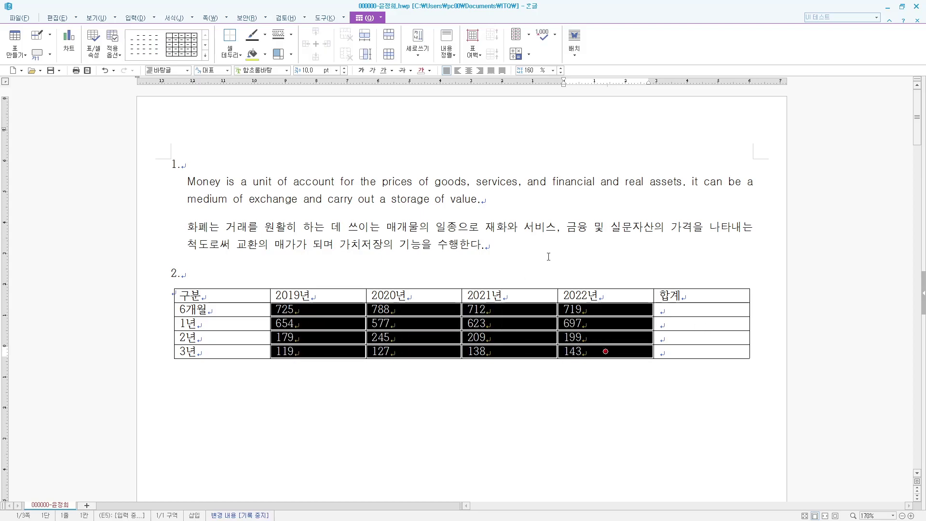
left_click(480, 70)
left_click_drag(708, 315, 704, 337)
left_click(480, 71)
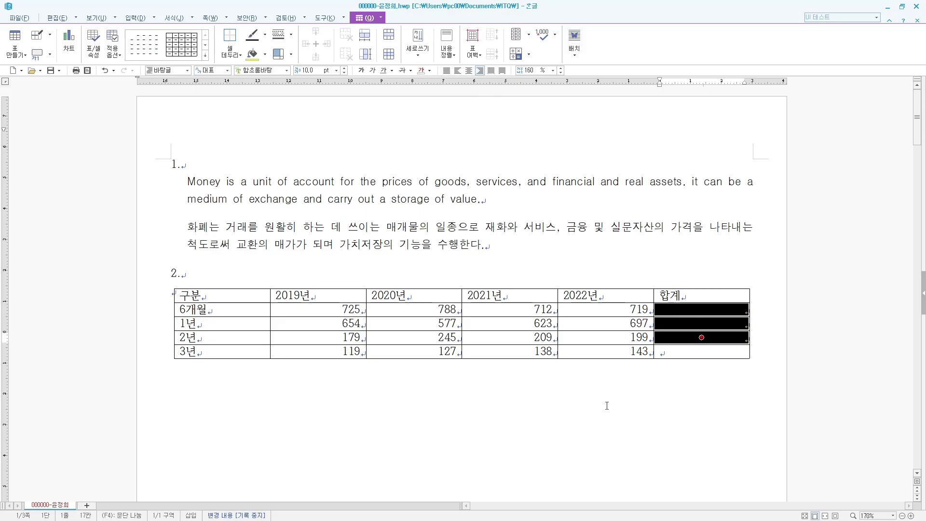
left_click_drag(244, 301, 701, 295)
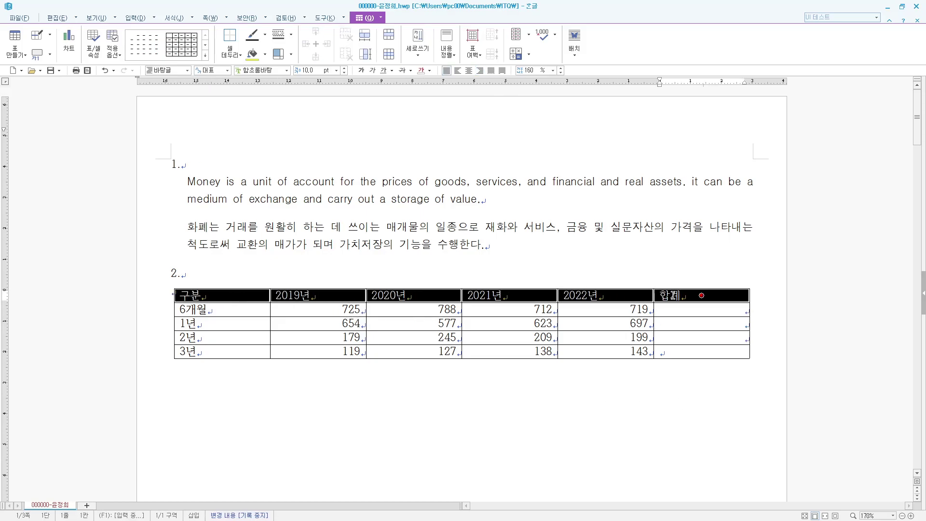
left_click(468, 70)
left_click_drag(219, 309, 220, 352)
left_click(469, 70)
- Set all text in the table to the 굴림 font
left_click(324, 271)
left_click_drag(207, 295, 701, 352)
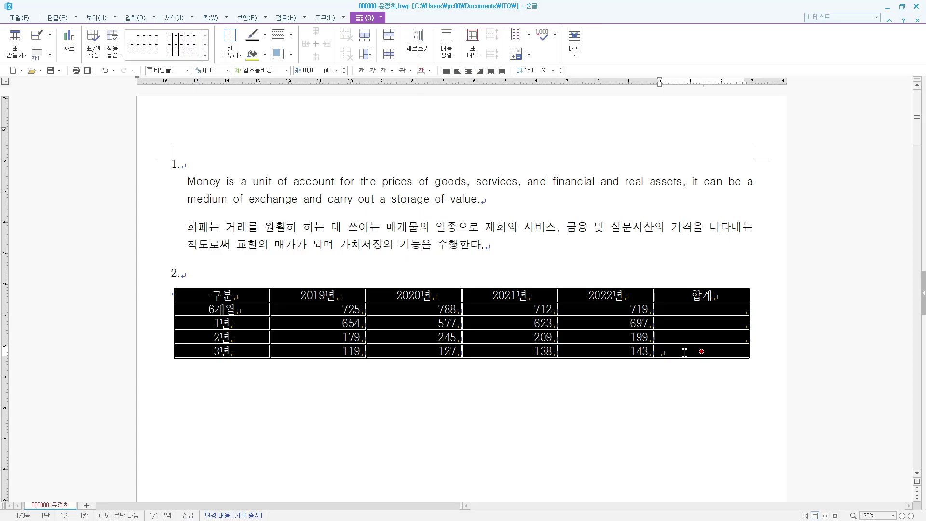
key("alt+l")
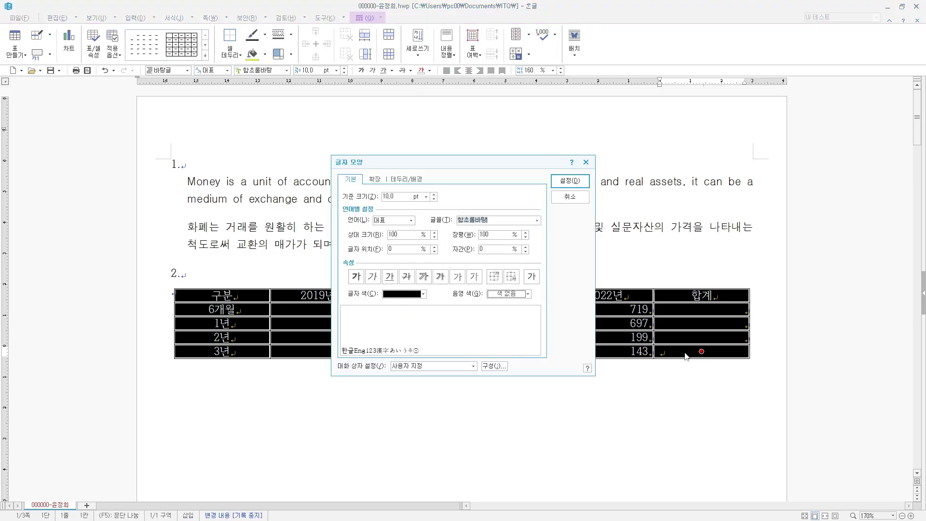
type("굴ㄹ")
key("Return")
key("shift+Tab")
key("shift+Tab")
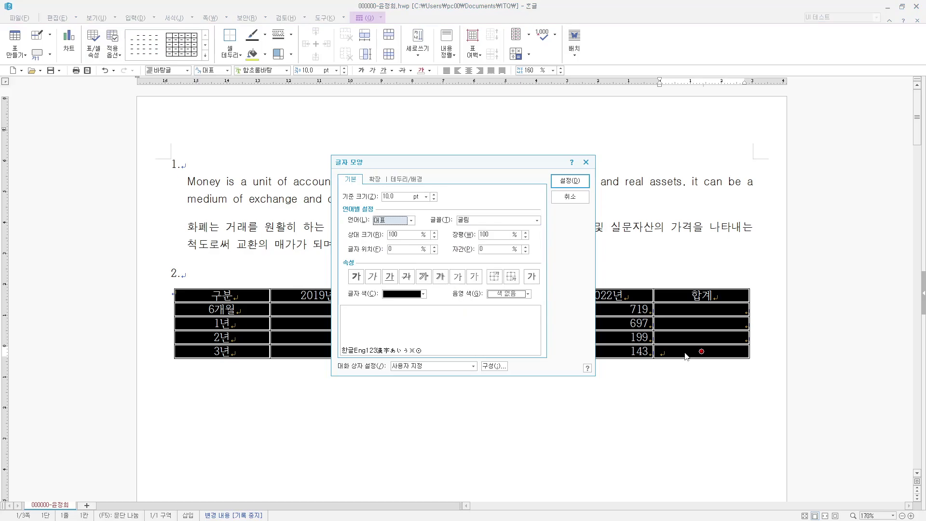
key("Return")
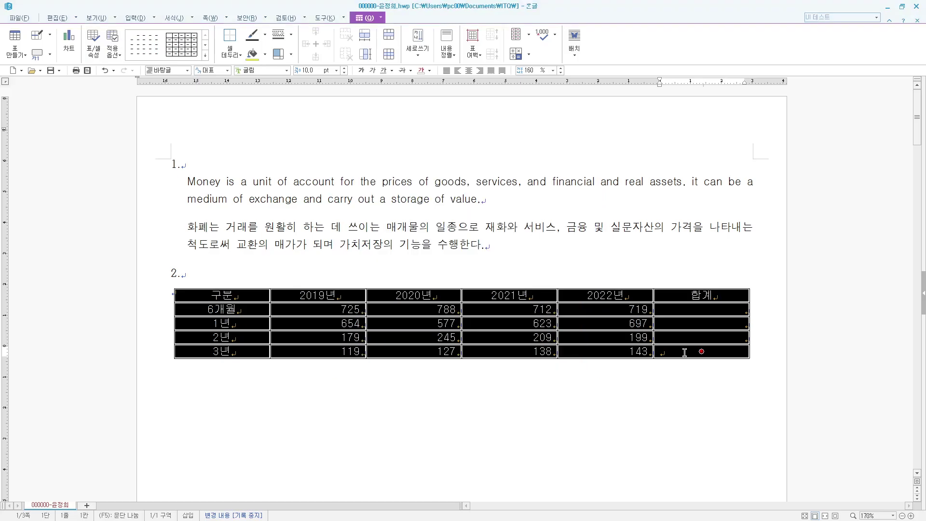
key("Escape")
left_click(349, 307)
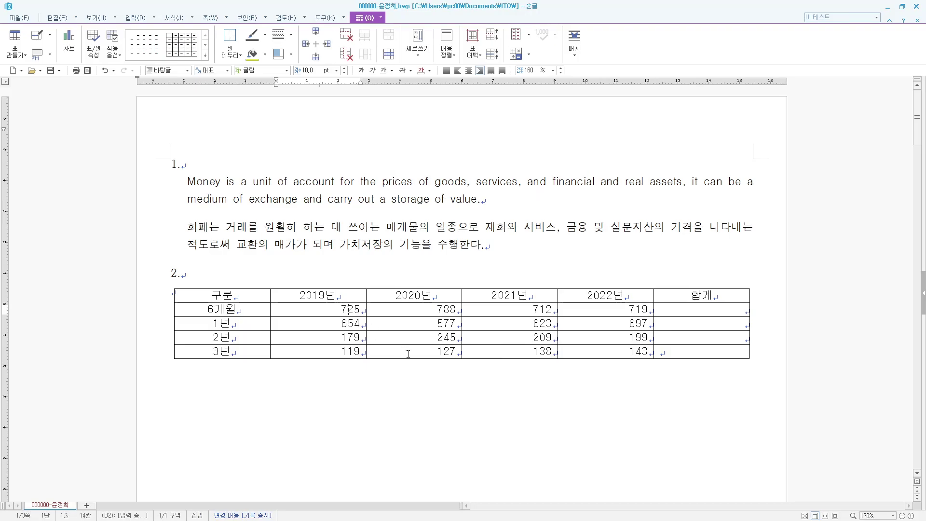
- Add the caption '기간별 전기예금 저축 현황(단위 : 천억 원)' in the 굴림 font
key("ctrl+n")
key("c")
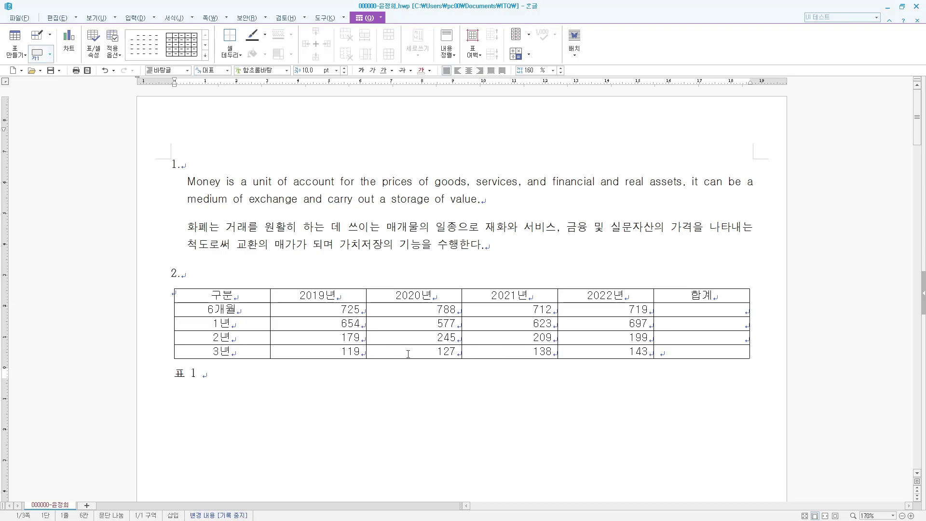
key("BackSpace")
key("Return")
key("BackSpace")
key("BackSpace")
type("기간별 전기")
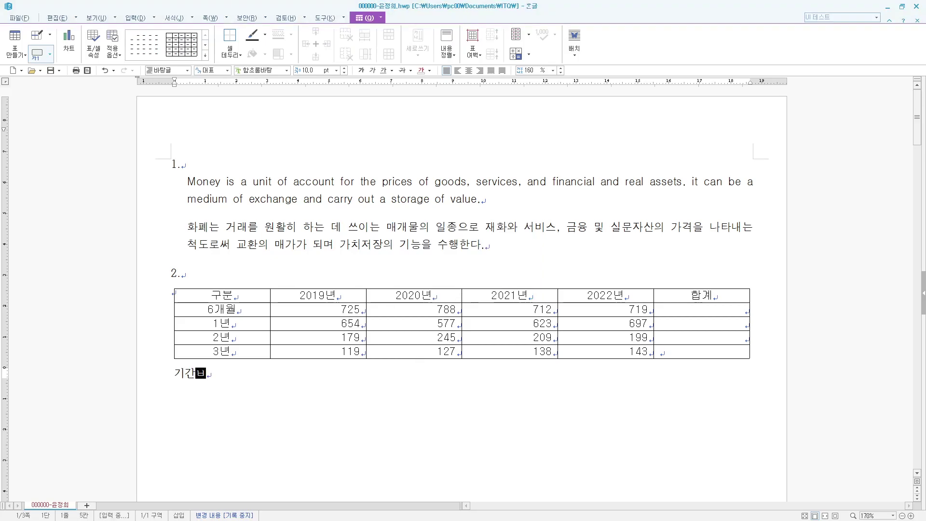
type("예금 저축 ㅎ")
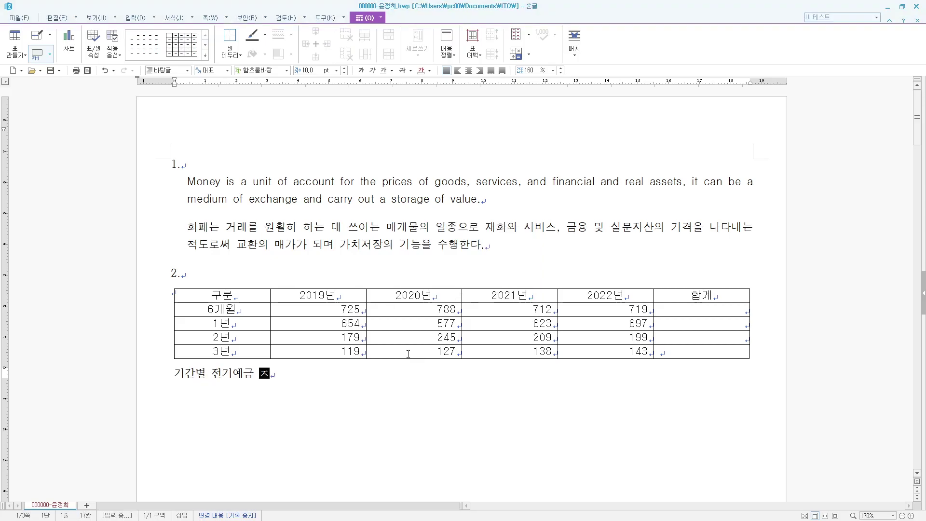
type("현황(")
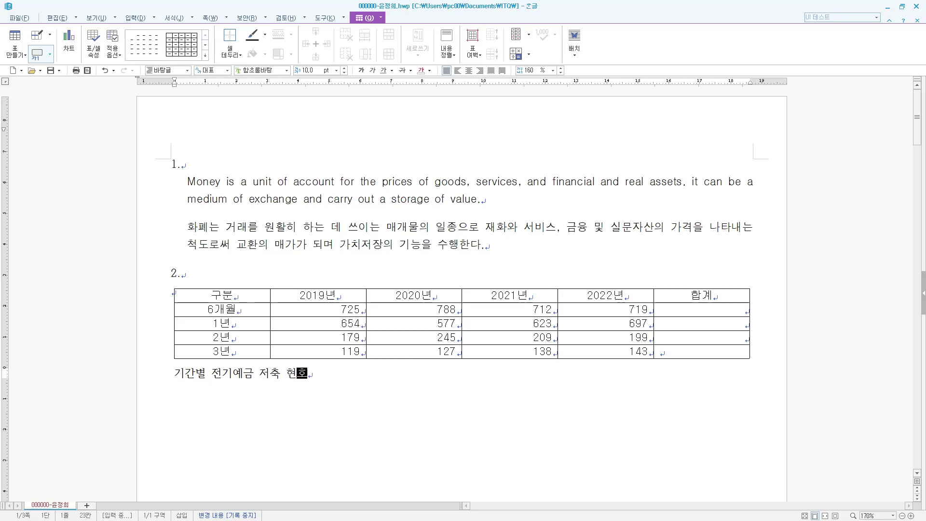
type("단위 : 천억원")
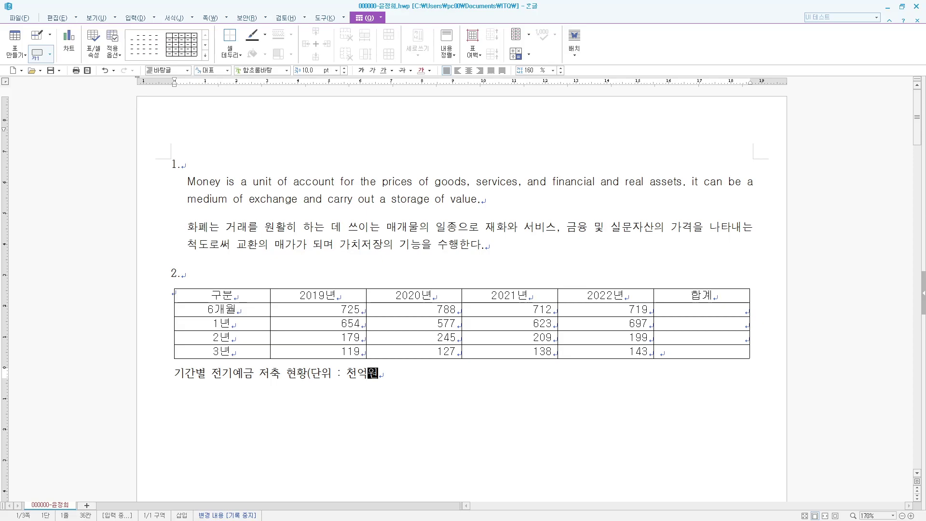
type(")")
key("Right")
left_click_drag(388, 374, 138, 376)
key("alt+l")
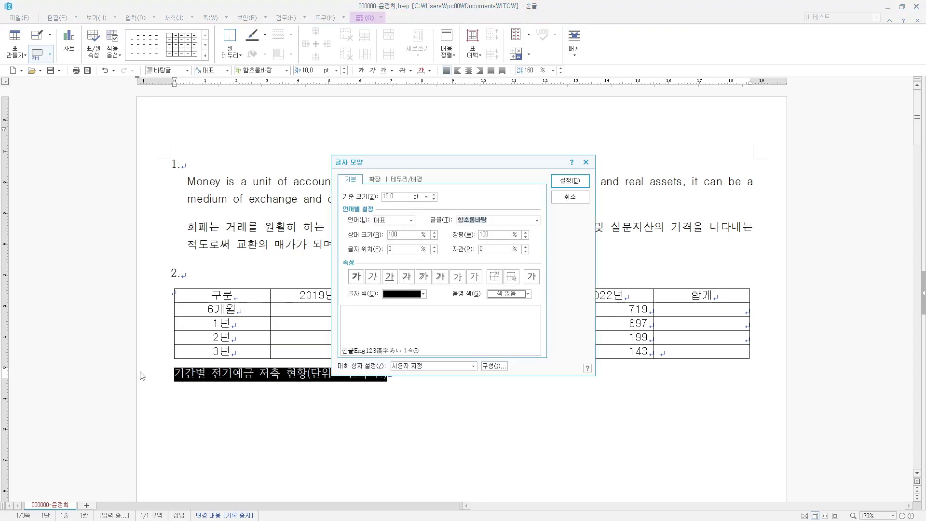
type("굴림")
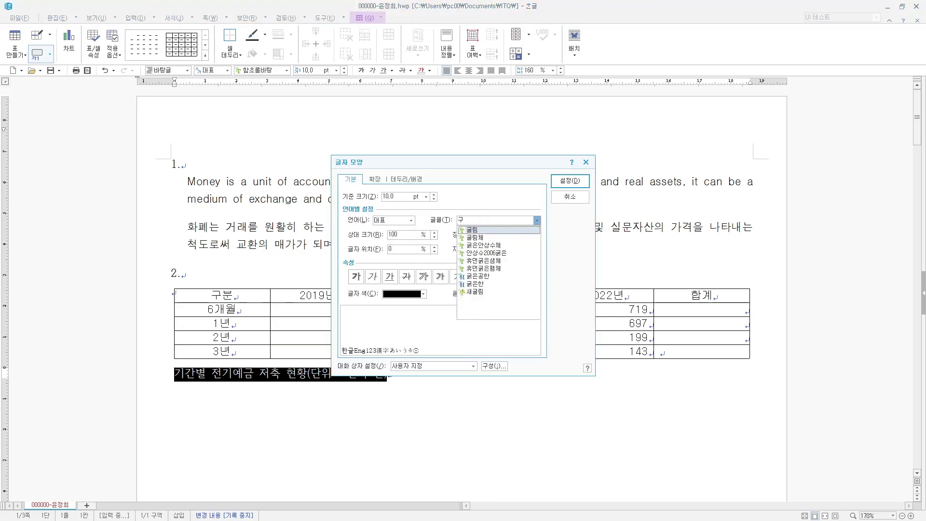
key("Return")
key("Return")
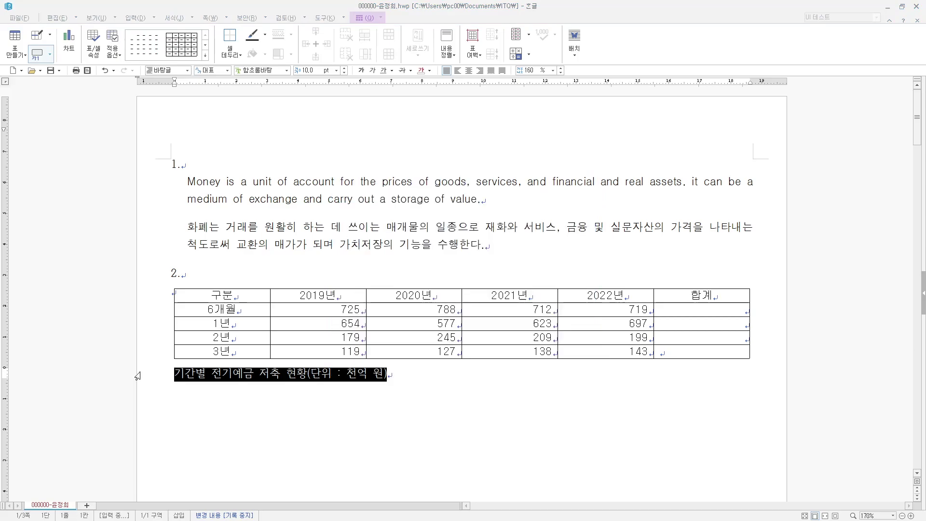
- Move the caption above the table and right-align it
right_click(373, 291)
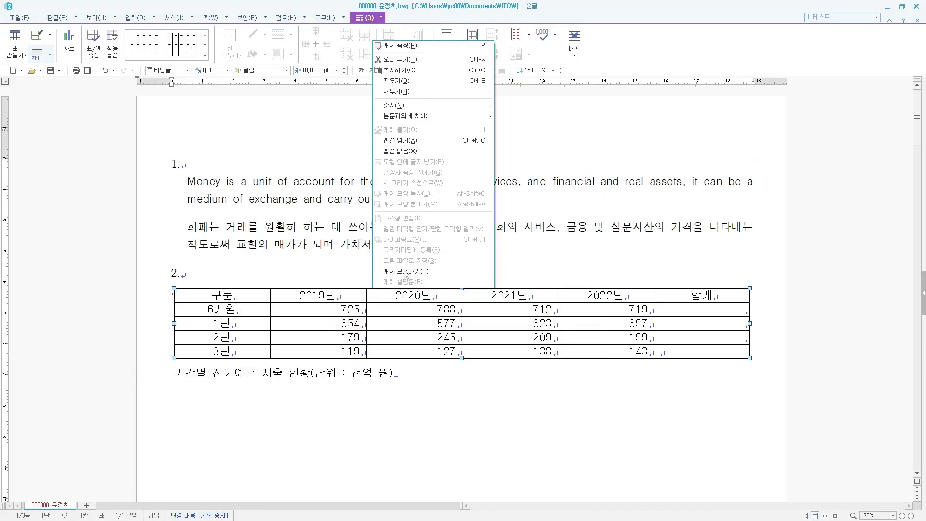
left_click(424, 45)
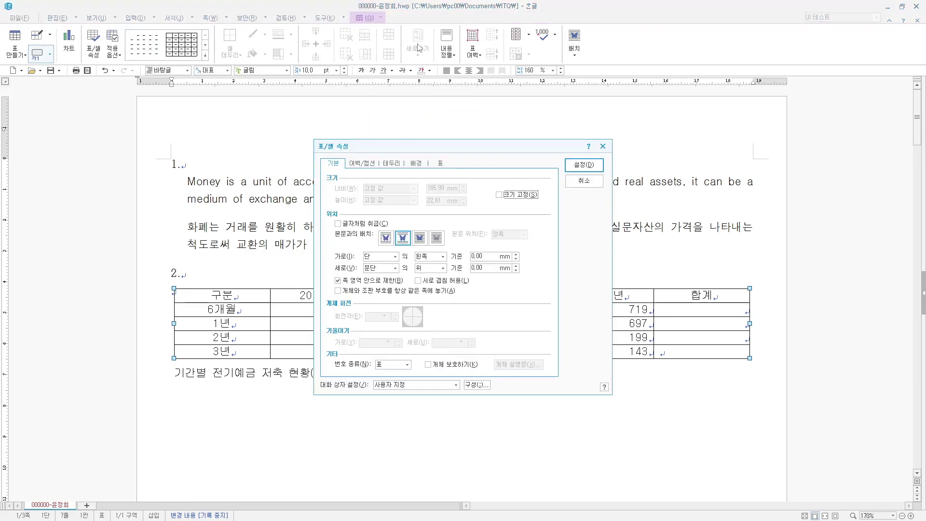
left_click(371, 163)
left_click(410, 234)
left_click(591, 166)
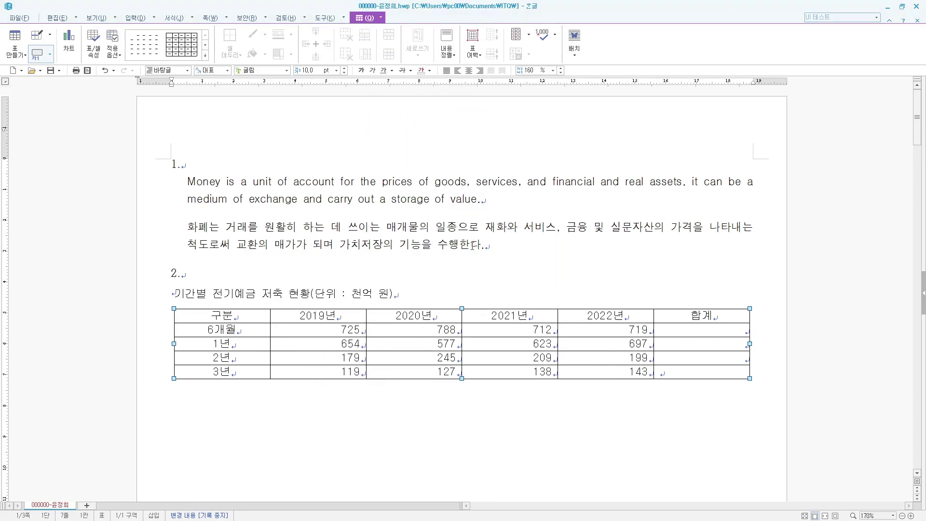
left_click(403, 295)
left_click(479, 70)
left_click(558, 412)
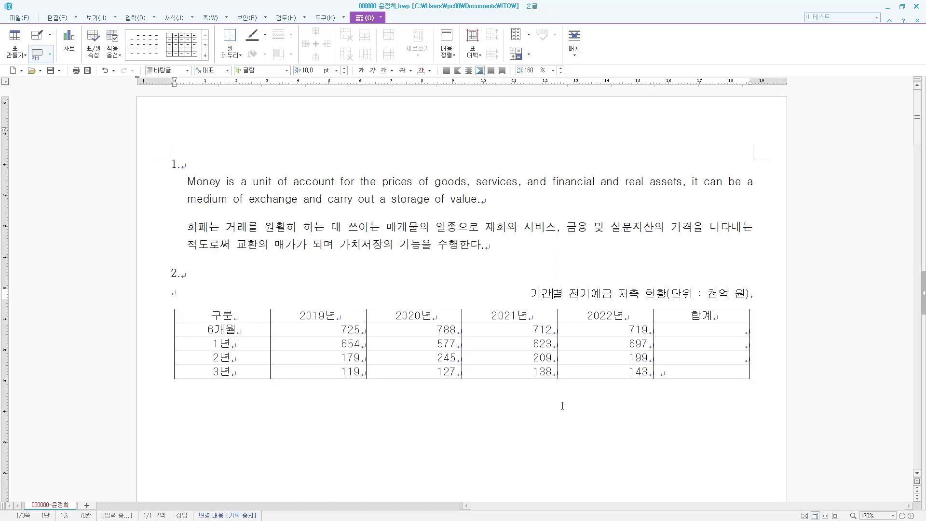
- Shade the header and first three data rows, excluding 합계, with yellow fill
left_click_drag(244, 317, 608, 357)
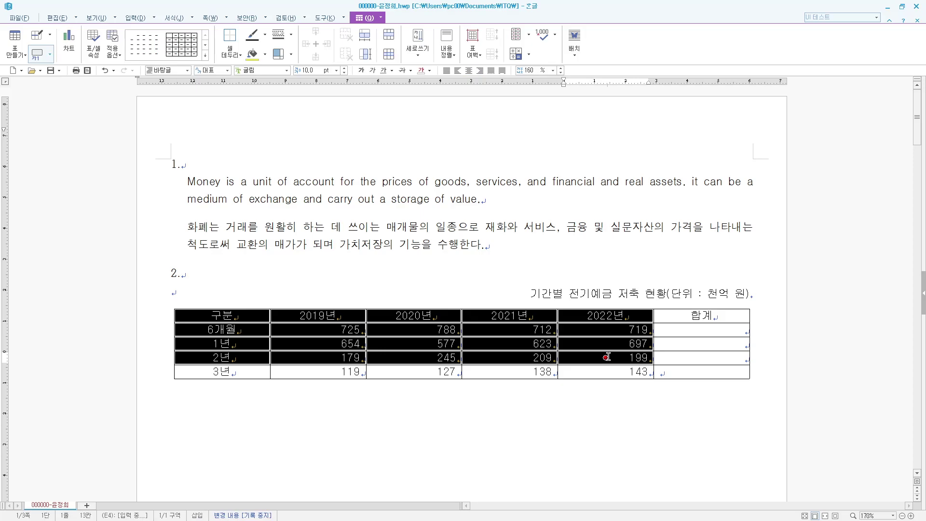
key("c")
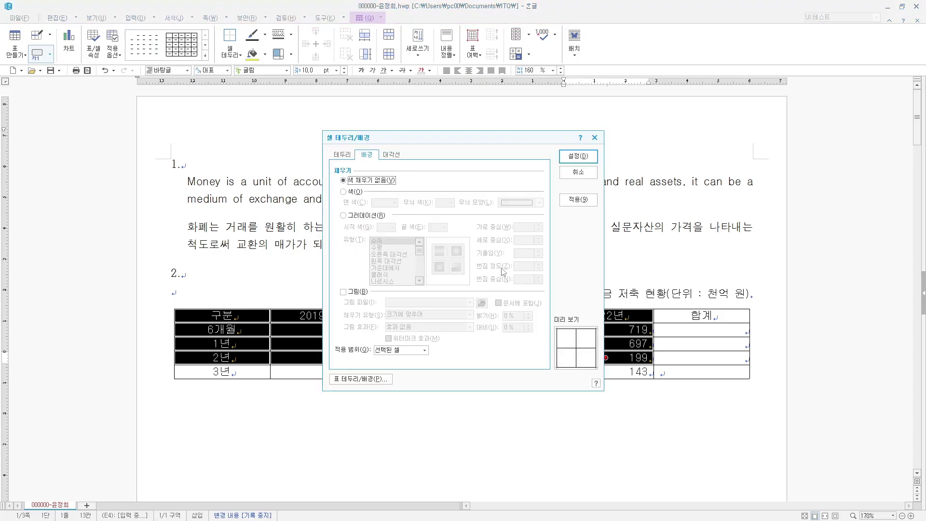
left_click(356, 192)
left_click(388, 203)
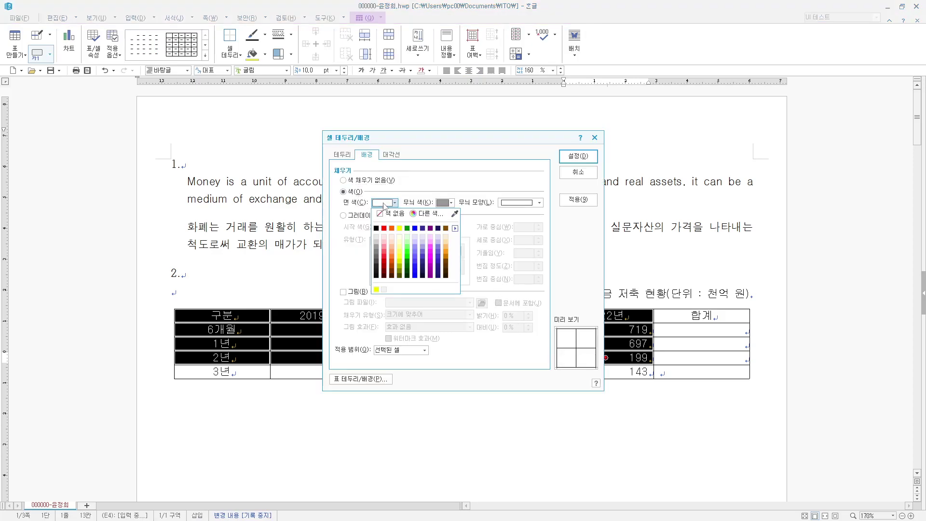
left_click(400, 229)
left_click(578, 156)
key("Escape")
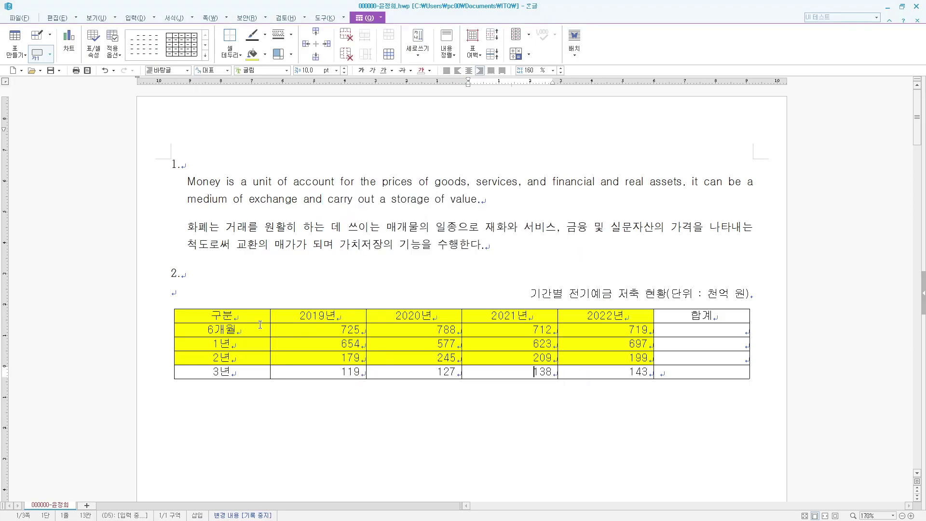
- Give the whole table a double-line outer border
left_click_drag(241, 313, 709, 373)
key("l")
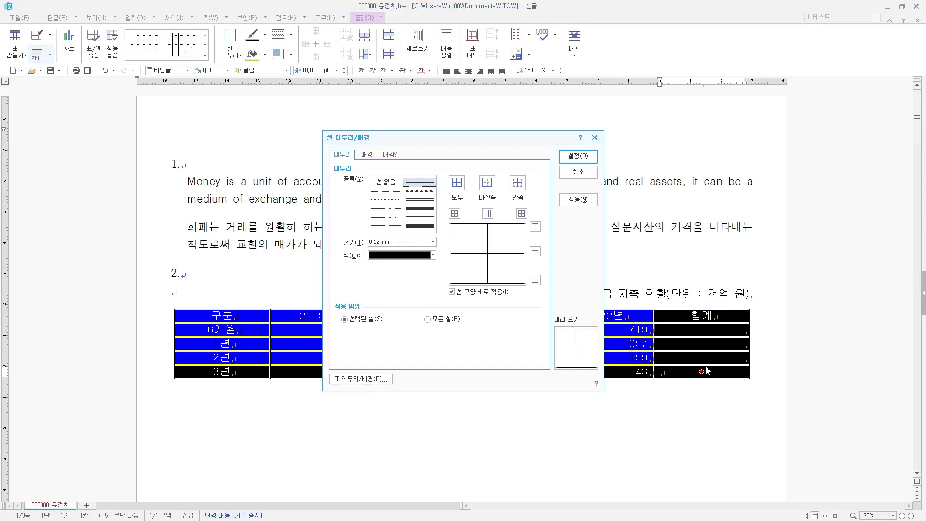
left_click(422, 202)
left_click(487, 183)
left_click(578, 156)
left_click(420, 405)
- Add a double line under the header row 구분 through 합계
left_click_drag(252, 319, 672, 320)
key("l")
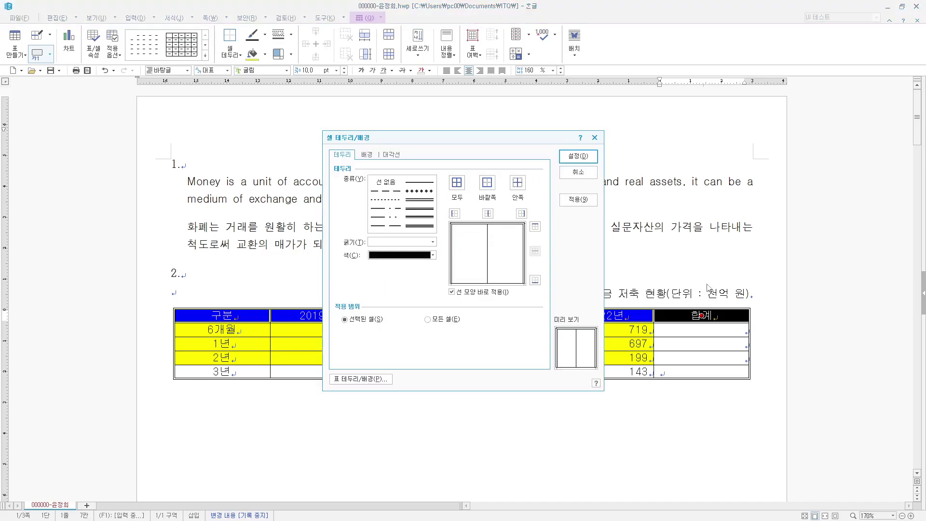
left_click(535, 280)
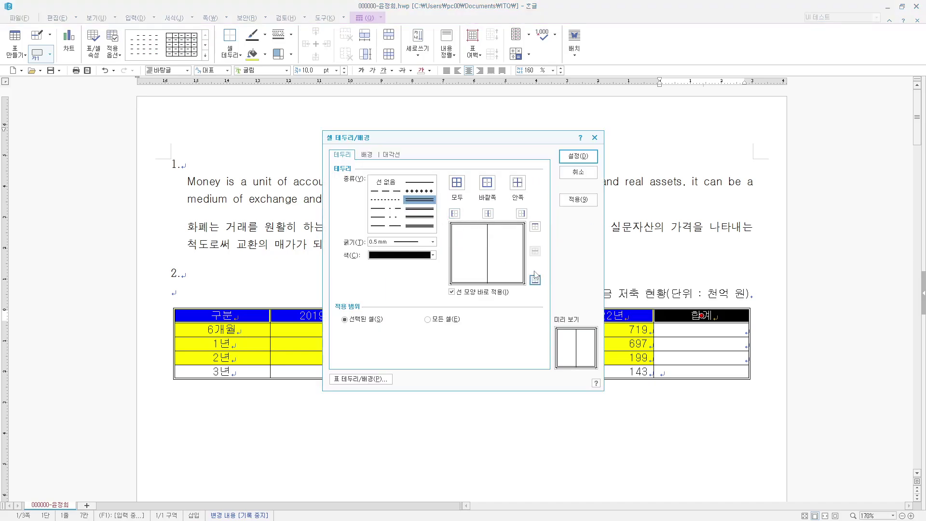
left_click(578, 156)
left_click(494, 411)
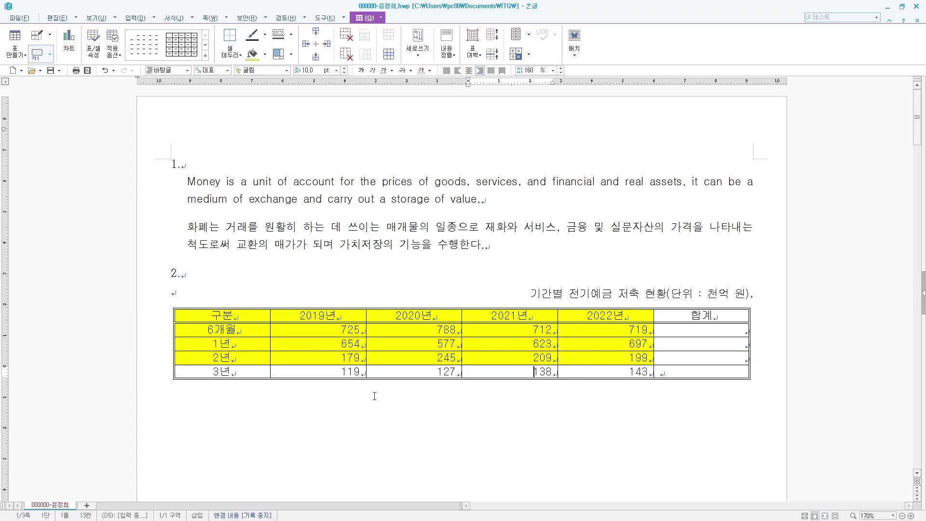
- Put a double line along the right edge of the first column, 구분 through 3년
left_click_drag(243, 314, 245, 384)
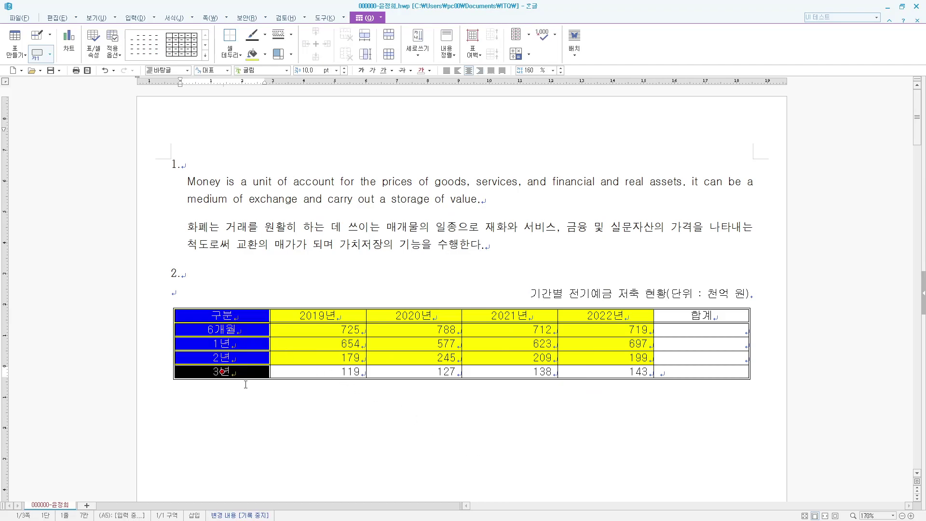
key("l")
left_click(421, 200)
left_click(524, 214)
left_click(579, 155)
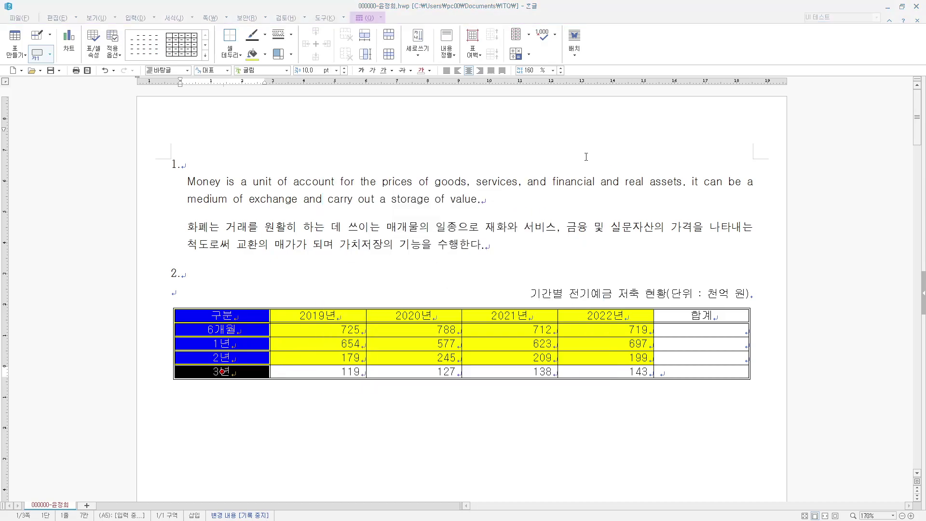
left_click(536, 439)
- Cross out the empty 3년-row 합계 cell with two solid diagonal lines forming an X
left_click(679, 374)
key("F5")
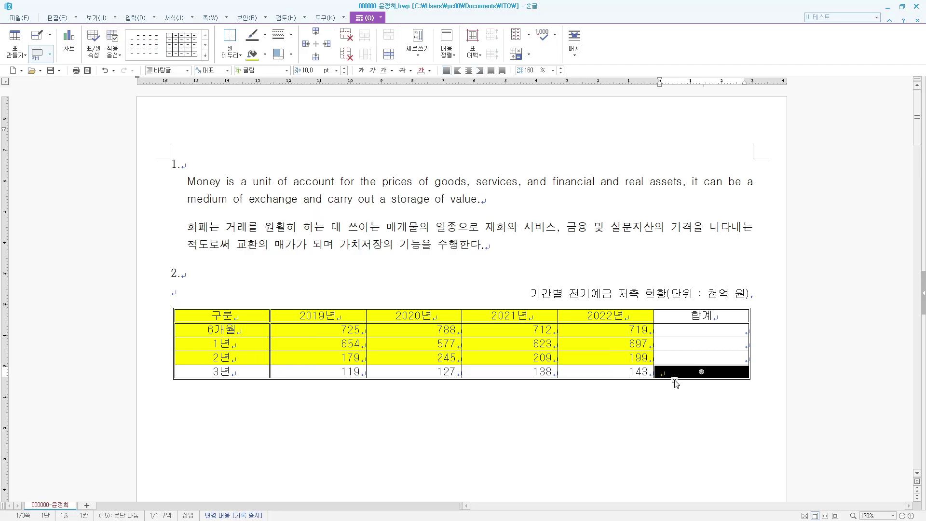
key("l")
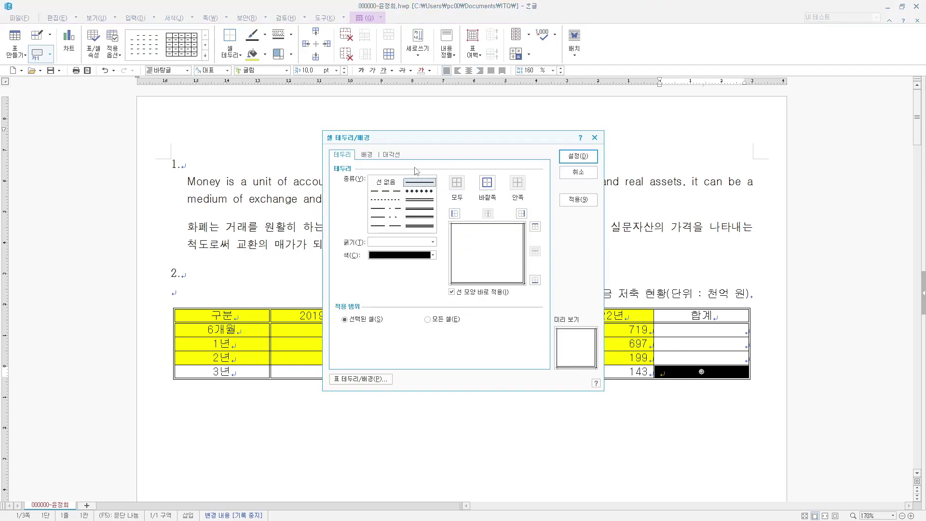
left_click(393, 155)
left_click(420, 182)
left_click(362, 283)
left_click(361, 306)
left_click(578, 155)
left_click(638, 227)
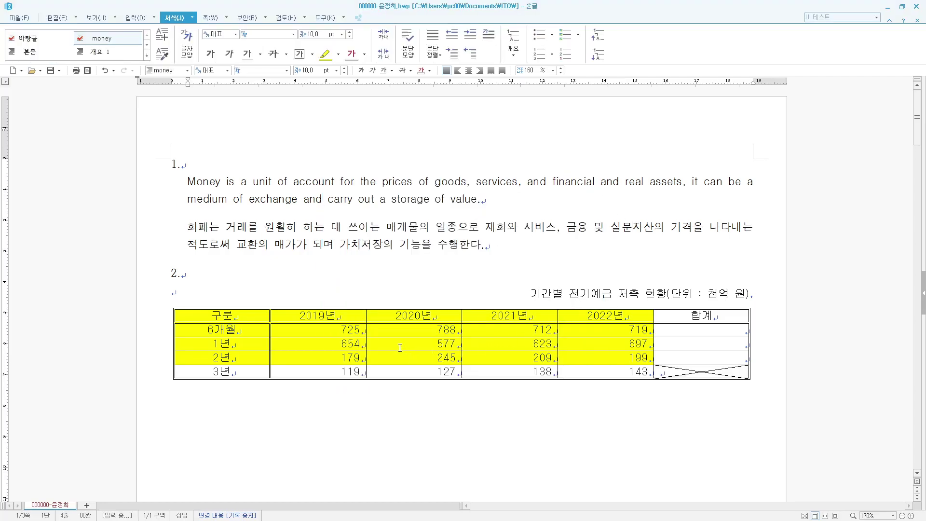
- Block-sum the 6개월, 1년 and 2년 rows, giving totals 2,944, 2,551 and 832
left_click_drag(357, 330, 693, 355)
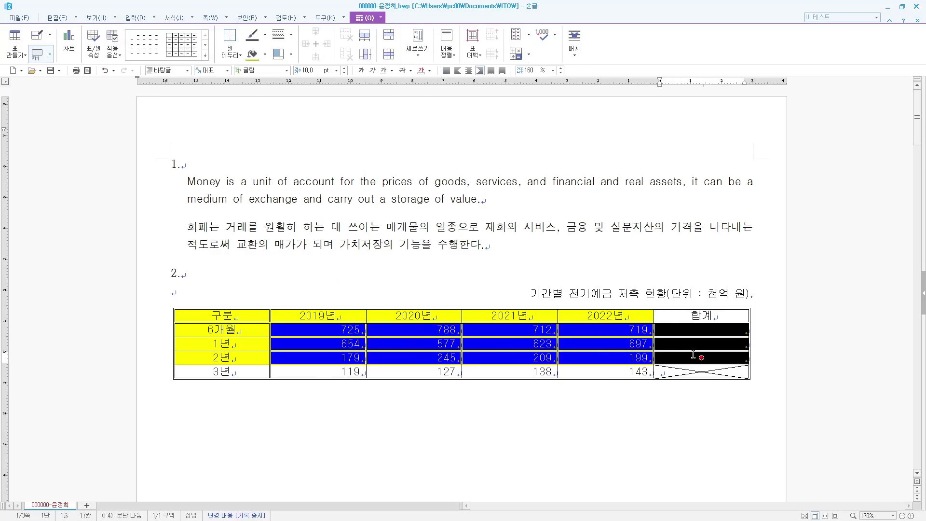
right_click(672, 357)
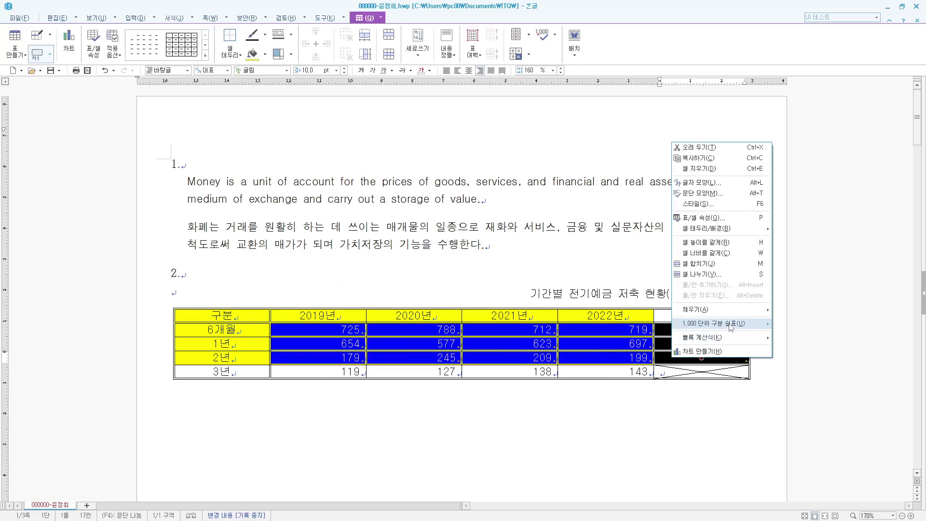
mouse_move(747, 339)
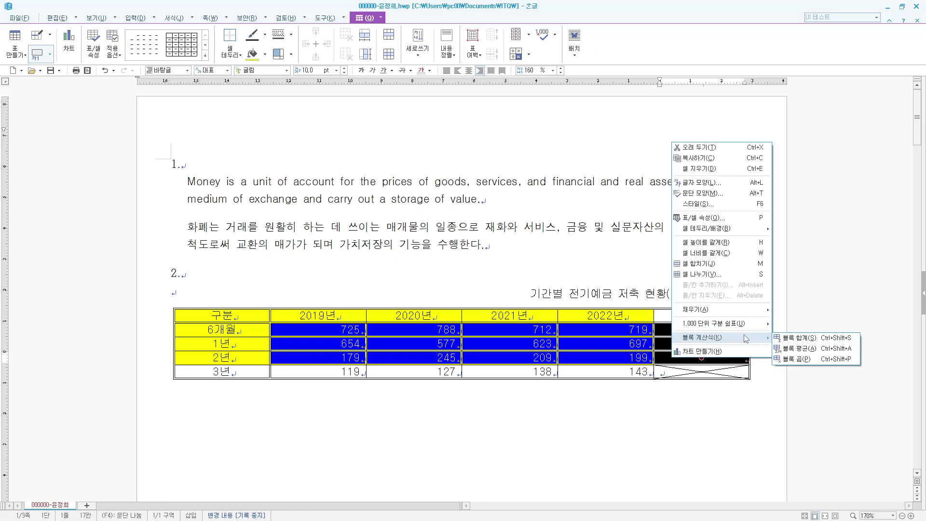
left_click(797, 340)
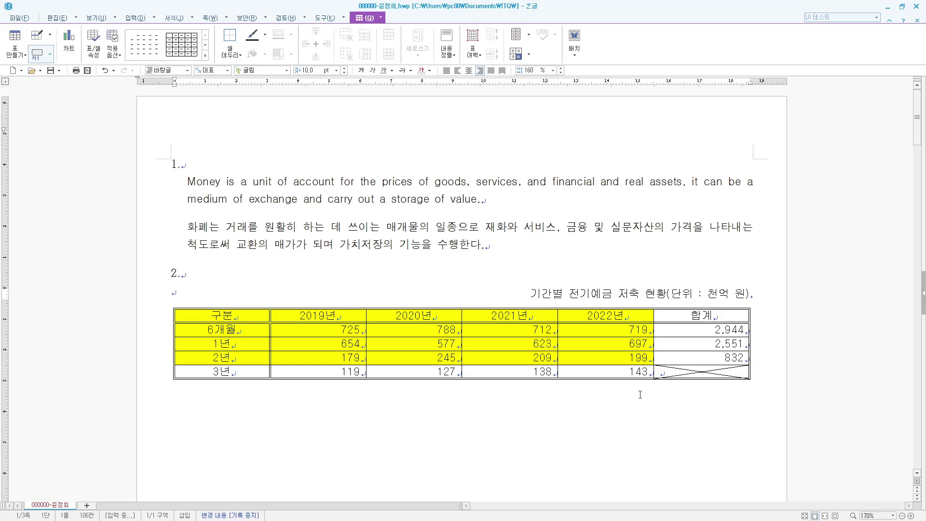
scroll(640, 395, "down", 2)
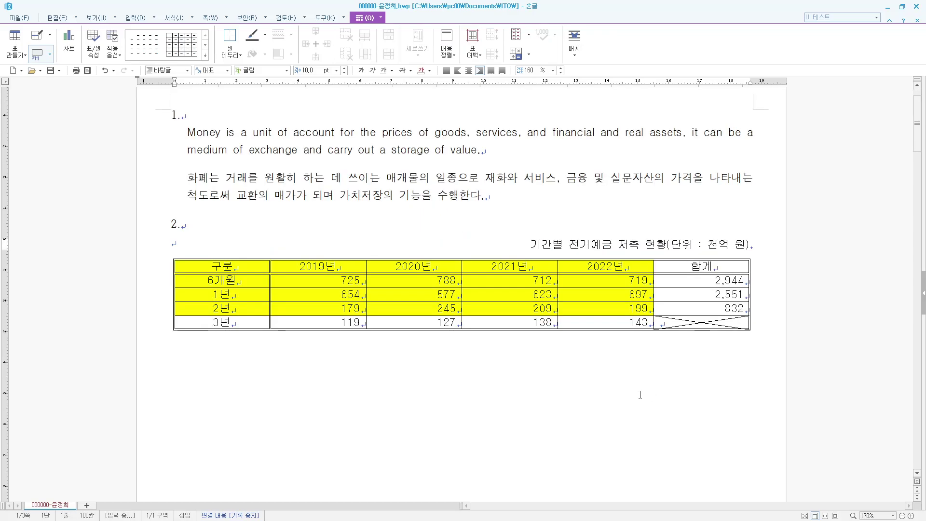
- Build a column chart from the table cells 구분 through 2년, placed below the table
left_click(247, 282)
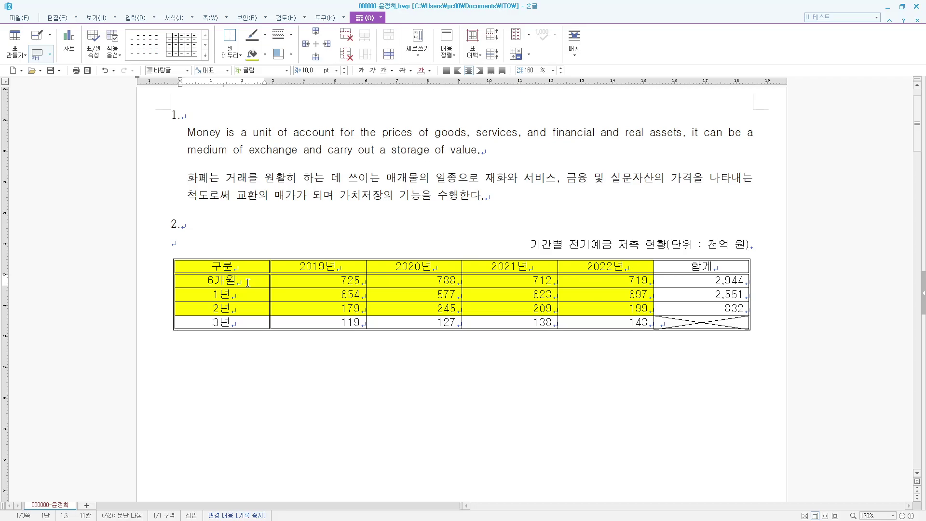
key("shift+Escape")
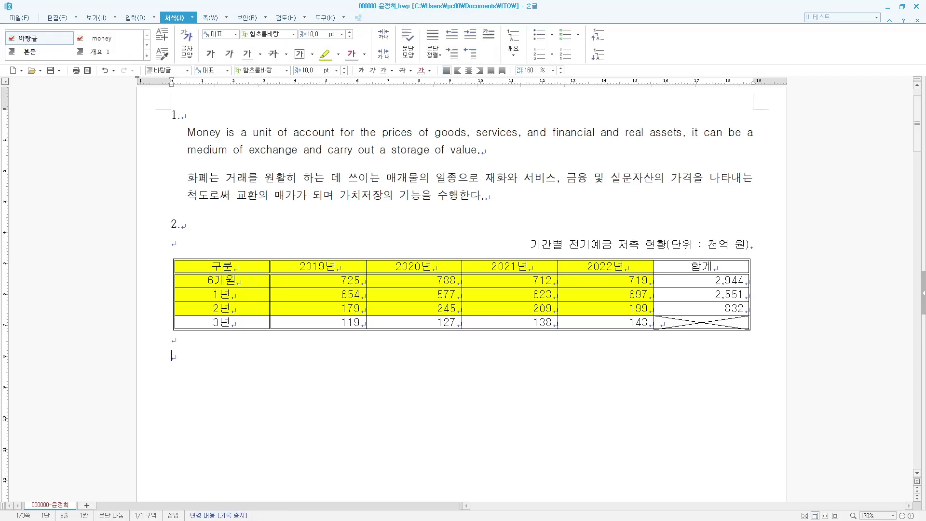
left_click(182, 355)
scroll(212, 353, "down", 2)
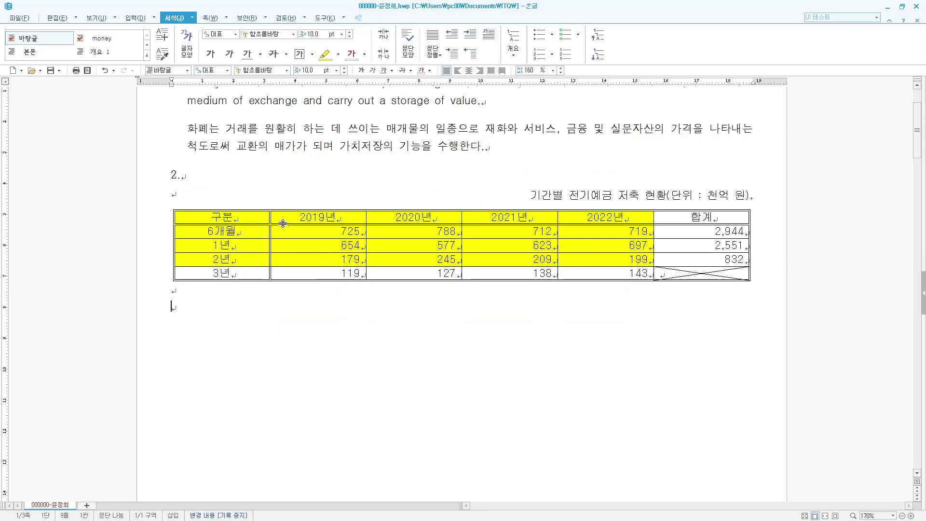
left_click_drag(237, 217, 604, 260)
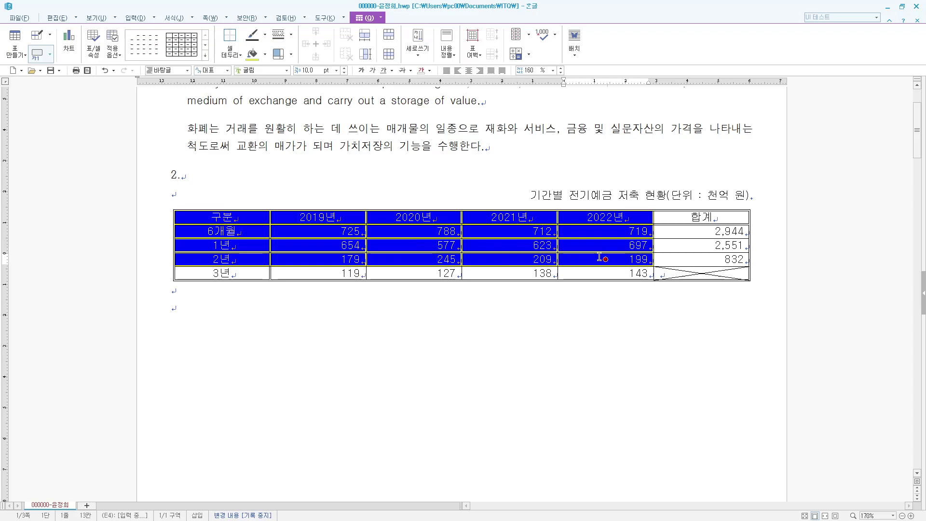
right_click(592, 259)
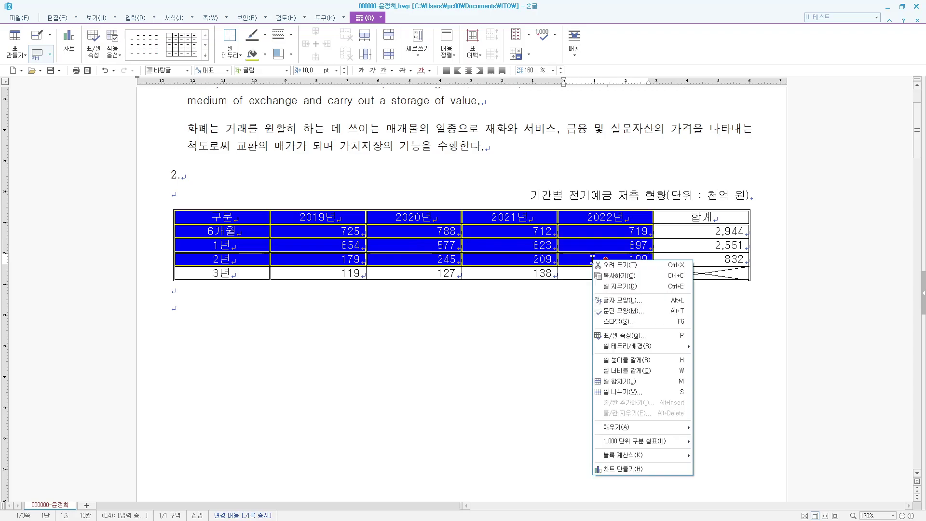
left_click(625, 468)
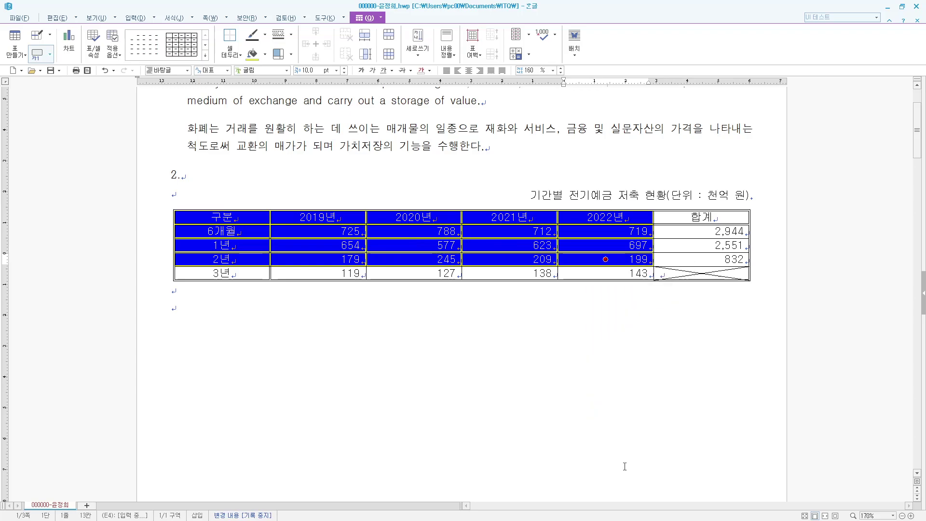
scroll(541, 404, "down", 3)
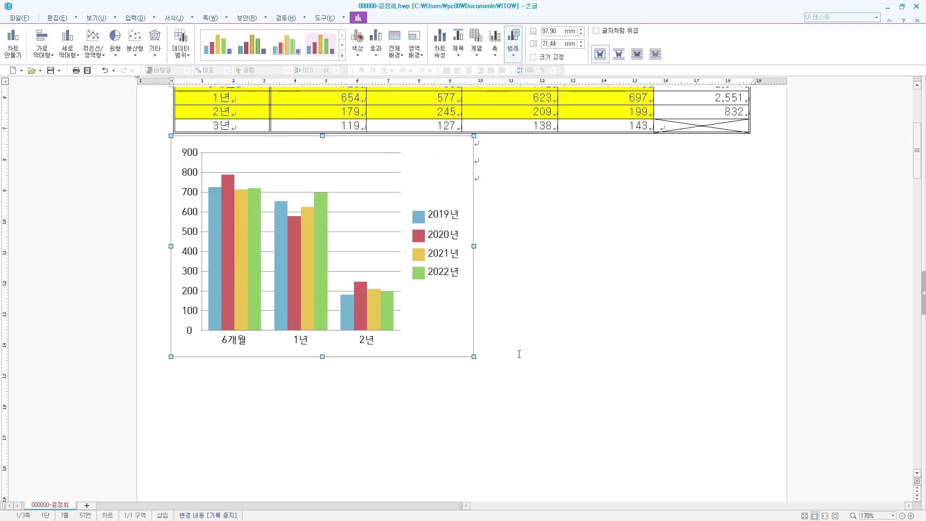
- Resize the chart to about 186.09 × 80.48 mm, matching the table's width
left_click_drag(473, 246, 747, 256)
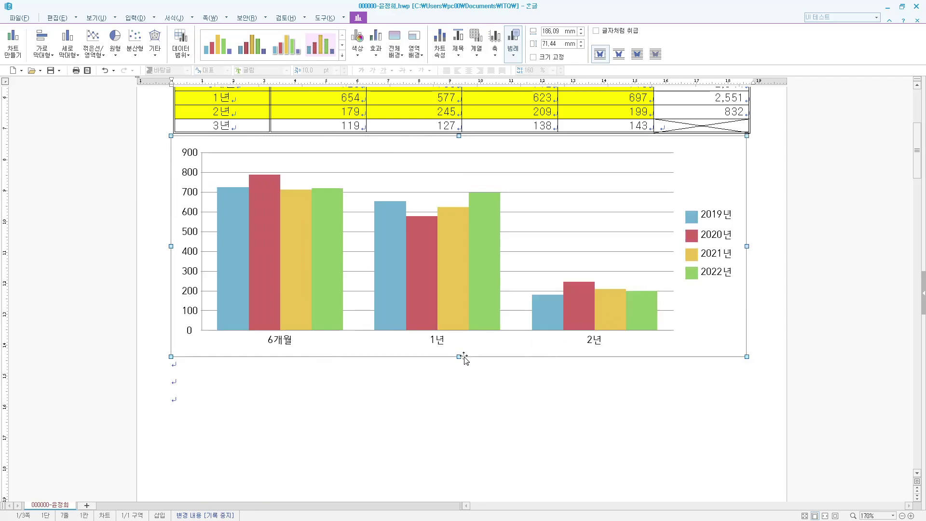
left_click_drag(457, 362, 463, 384)
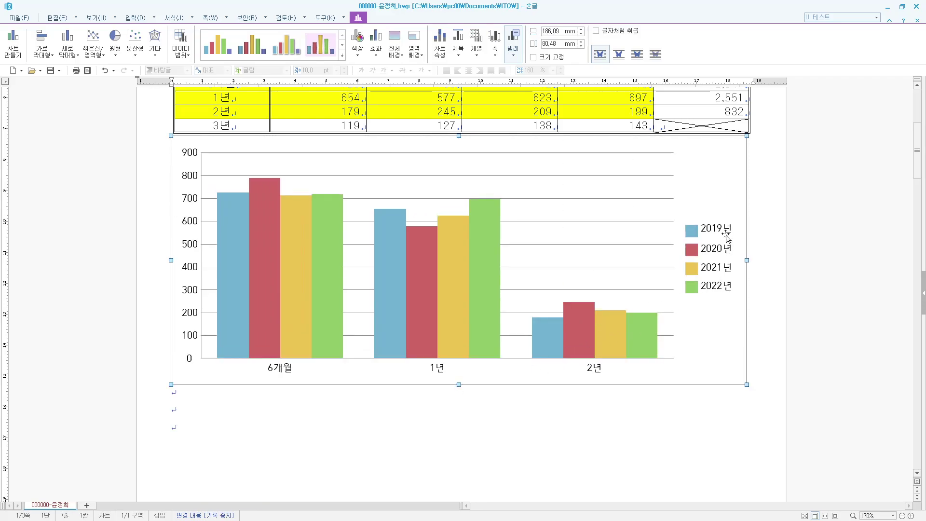
left_click(769, 169)
scroll(769, 175, "up", 1)
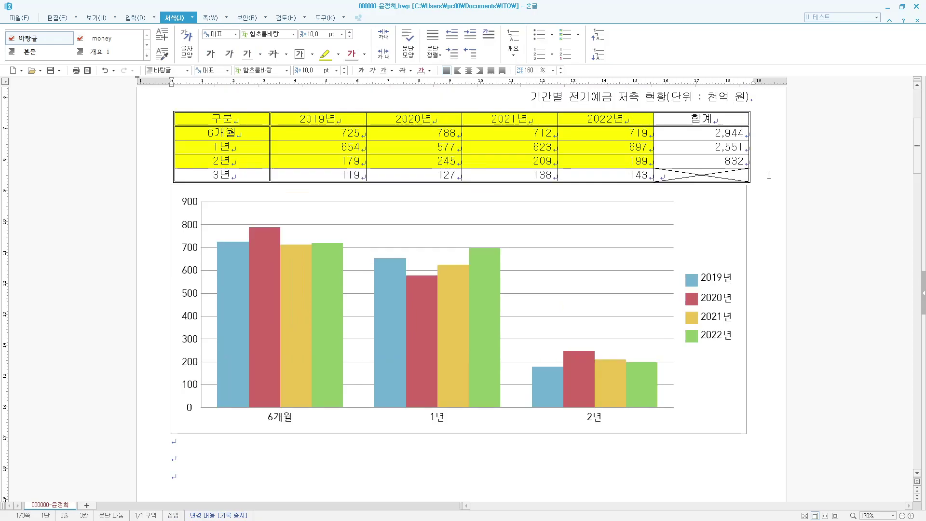
left_click(725, 215)
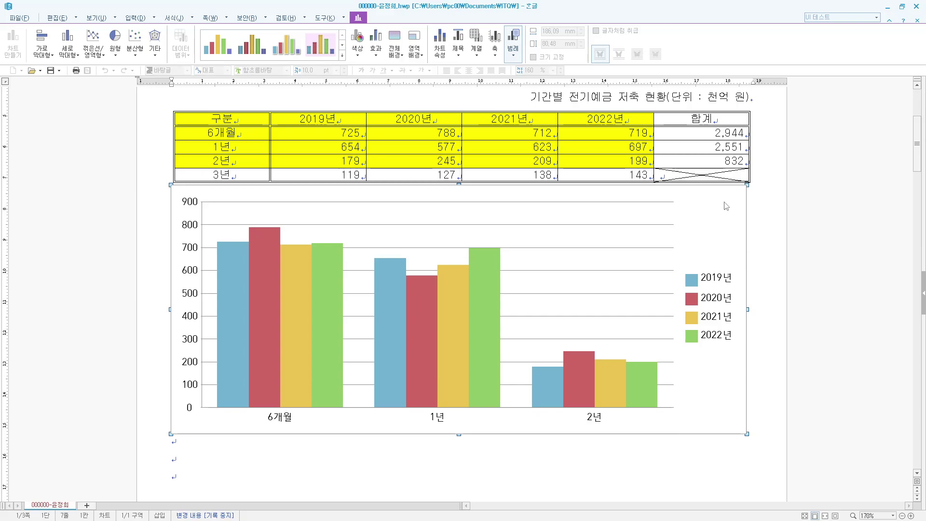
- Use the chart wizard to title the chart '기간별 정기예금 저축 현황' and the value axis '(단위 : 천억 원)'
right_click(728, 204)
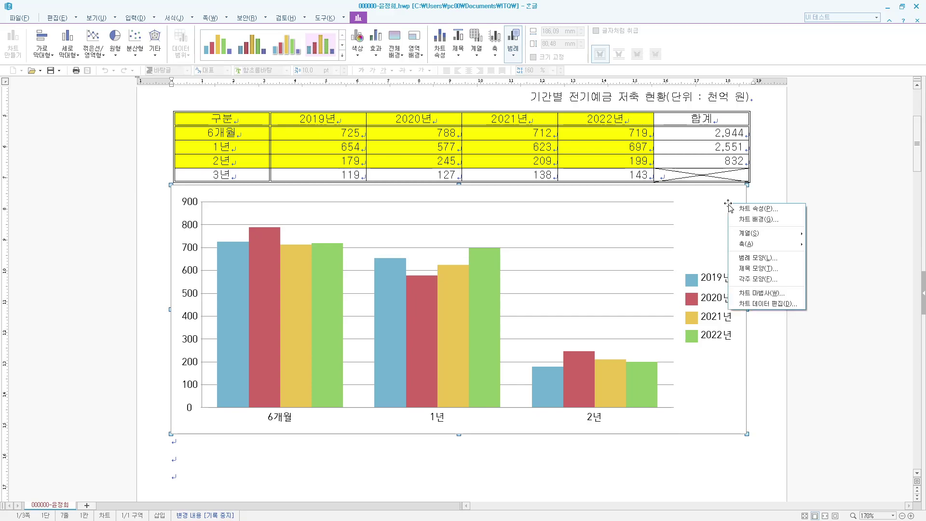
left_click(753, 295)
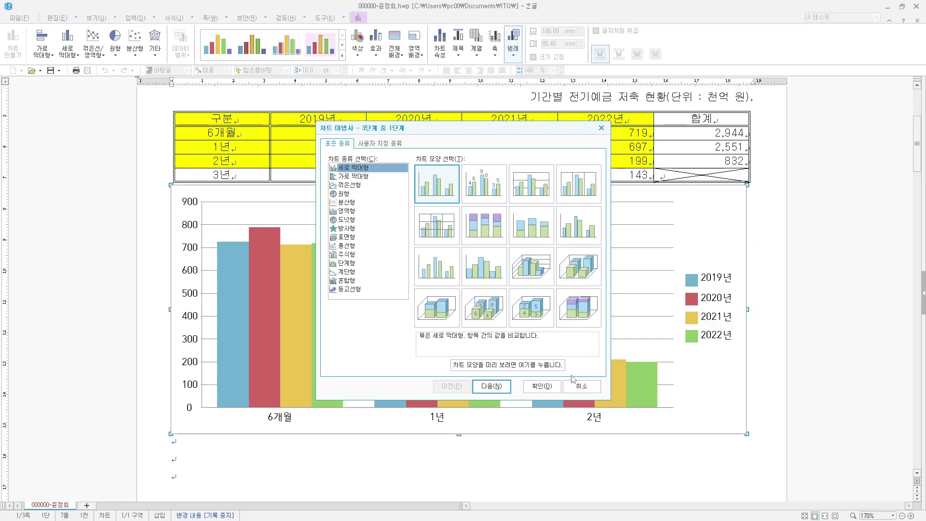
left_click(501, 391)
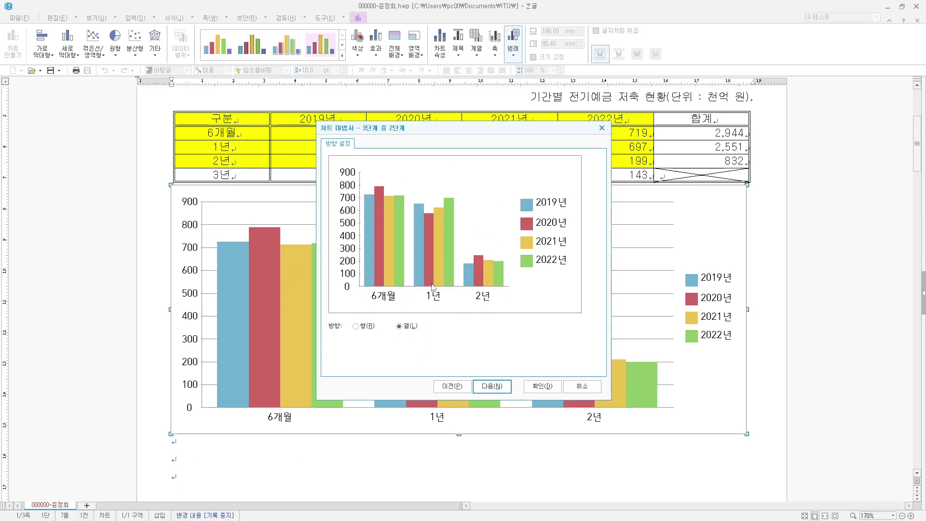
left_click(492, 388)
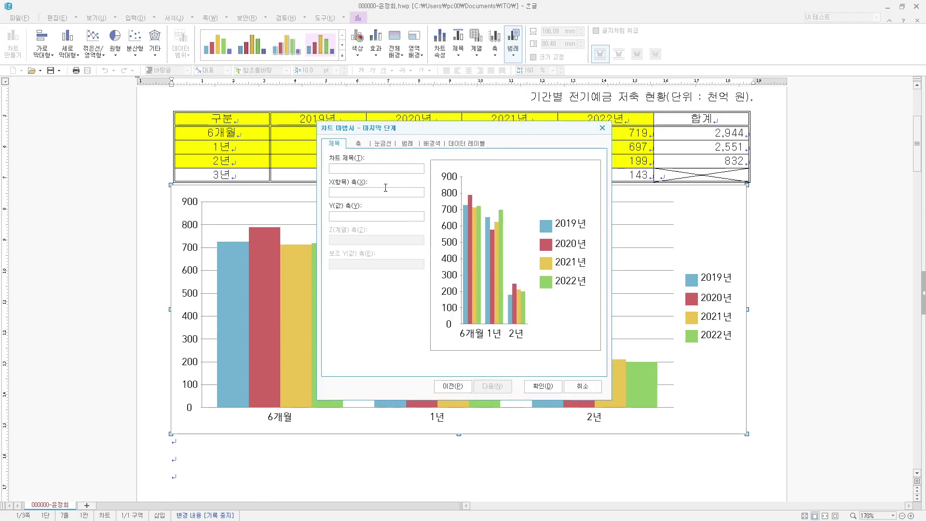
type("기간별 전기")
type("예")
type("예")
type("금 ")
type("저축 현화")
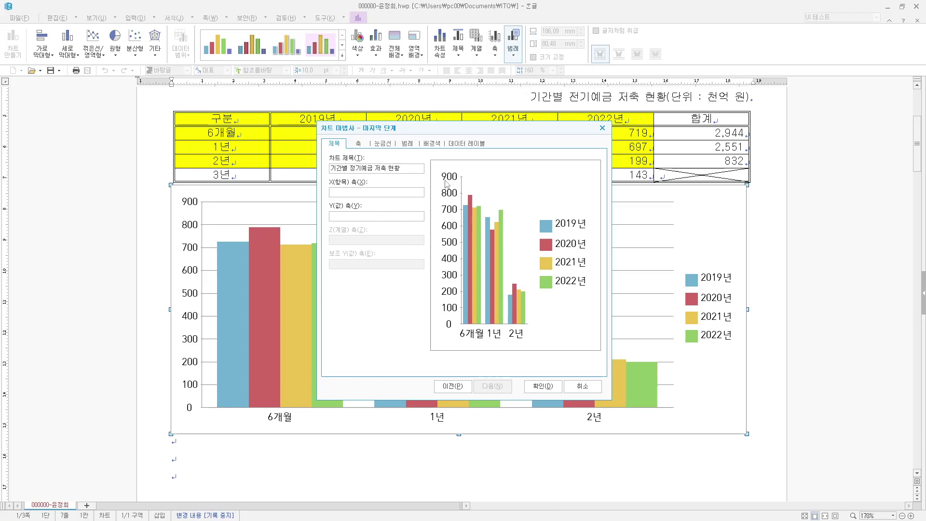
left_click(355, 217)
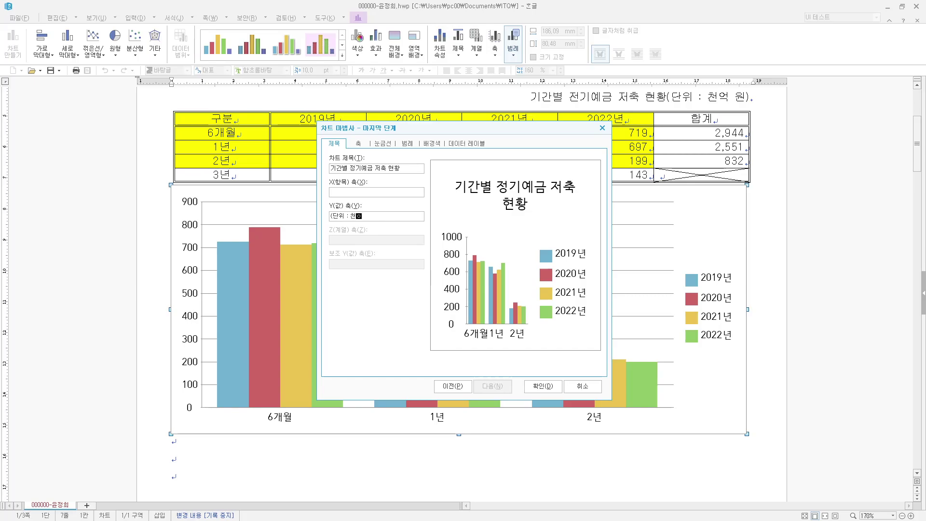
type("(단위 : 천억 원)")
left_click(542, 389)
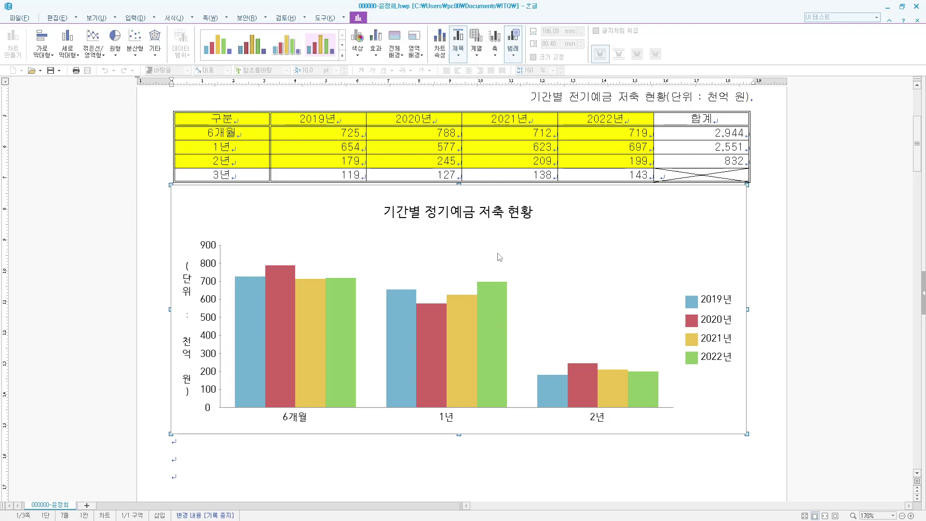
- Set the chart title font to bold 돋움
double_click(463, 212)
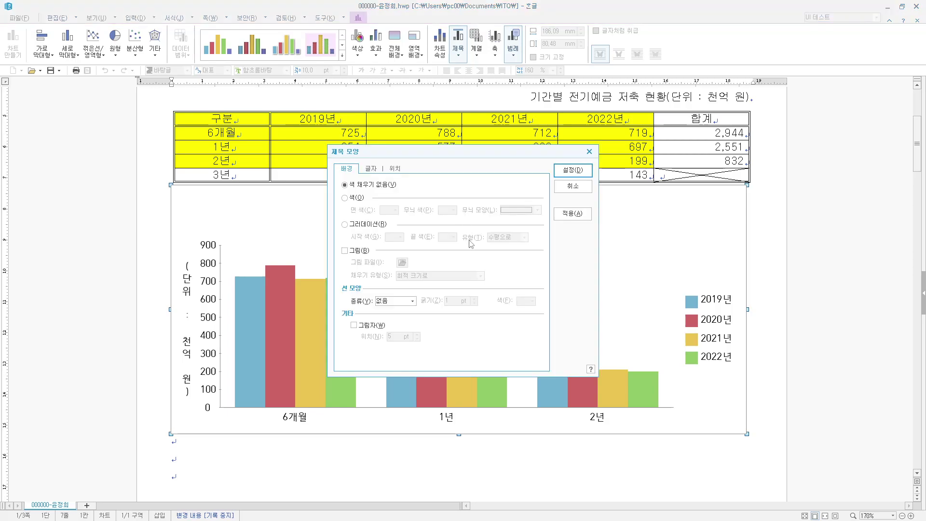
left_click(373, 168)
left_click(423, 304)
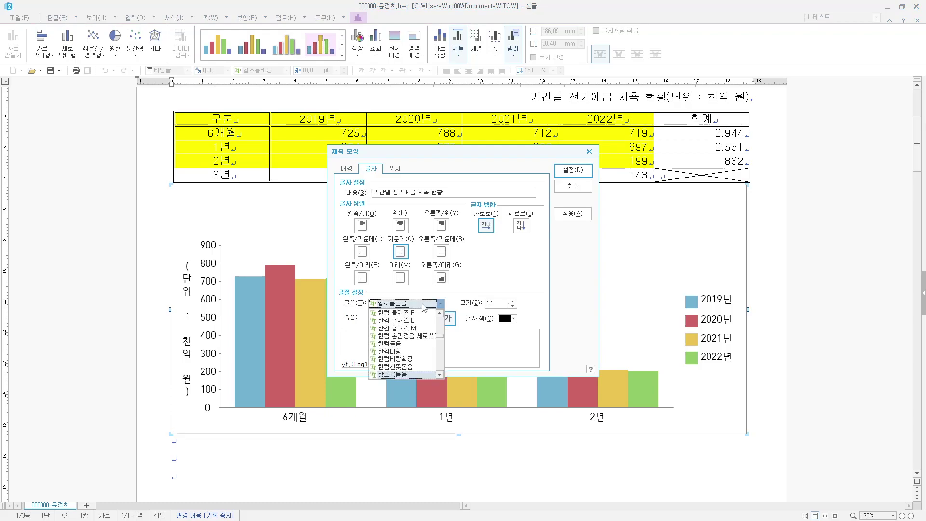
type("돋움")
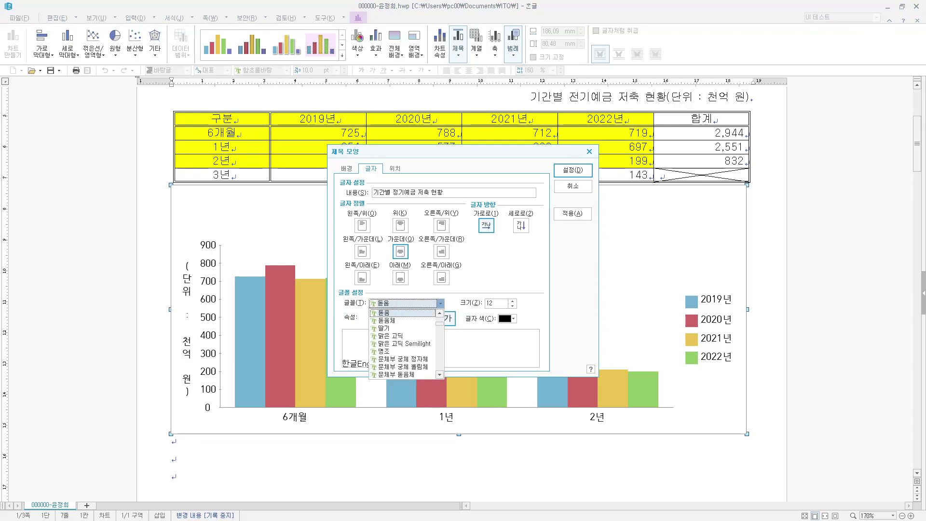
left_click(393, 314)
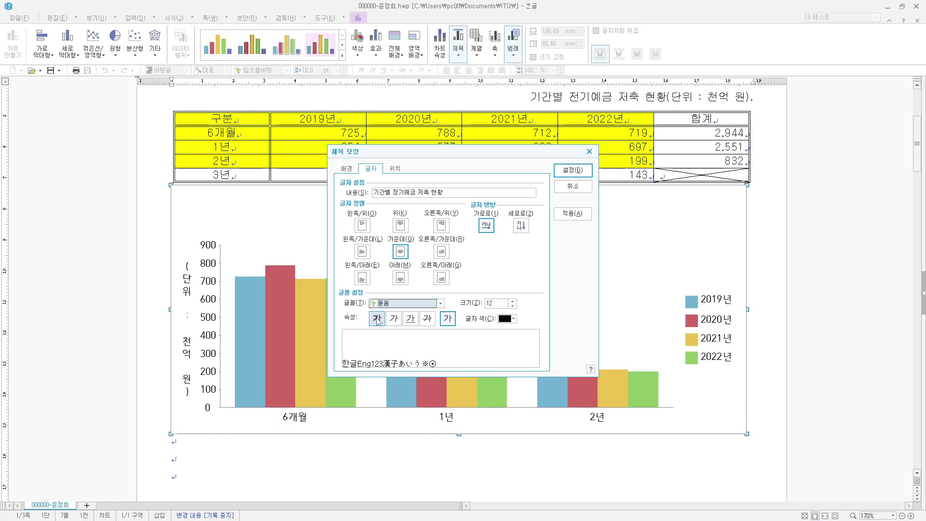
left_click(377, 319)
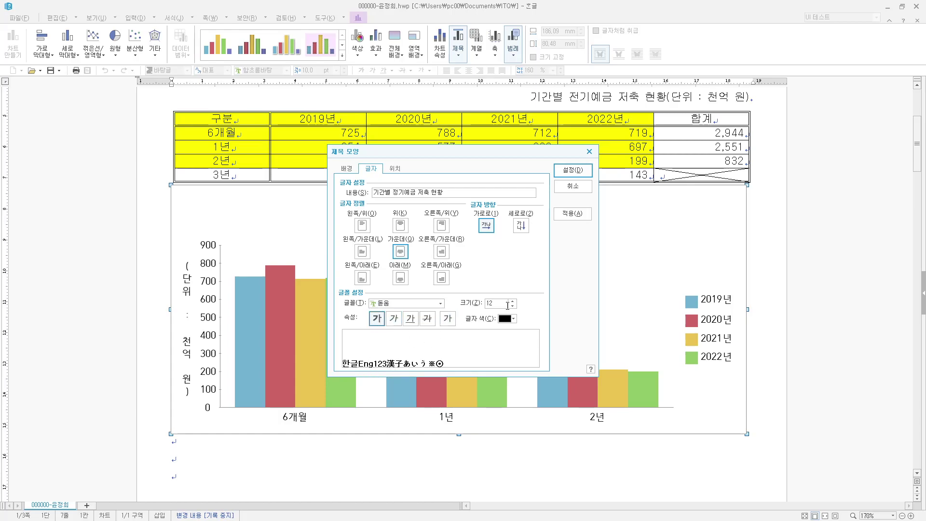
- Frame the chart title with a single-line border and a drop shadow
left_click(351, 169)
left_click(402, 301)
left_click(401, 316)
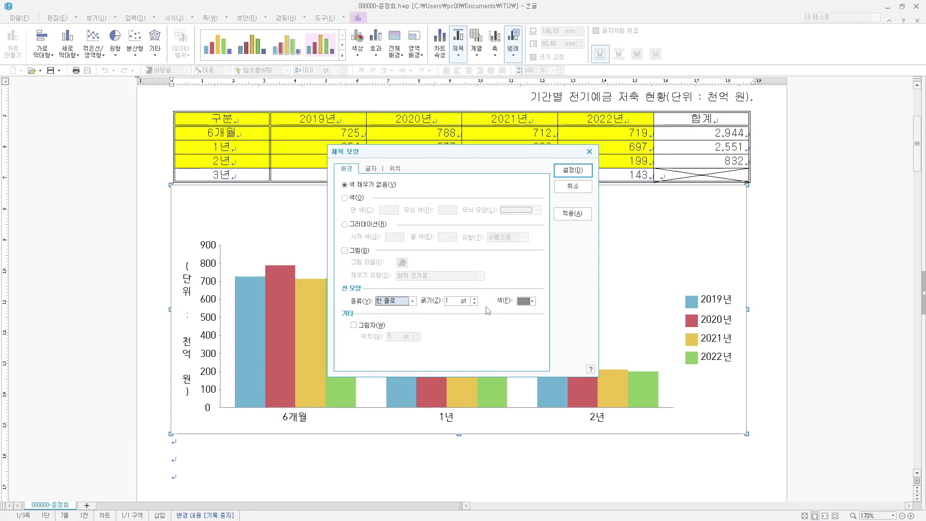
left_click(375, 326)
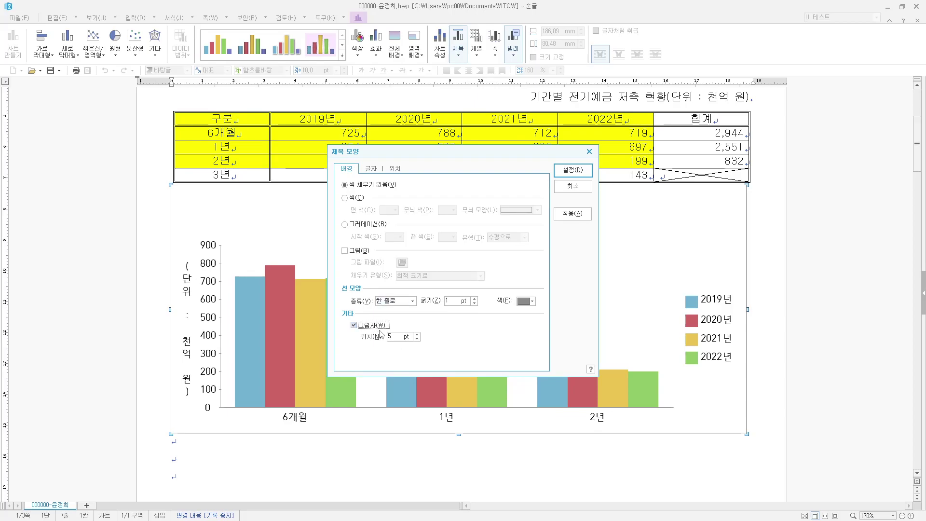
left_click(416, 339)
left_click(416, 338)
left_click(574, 170)
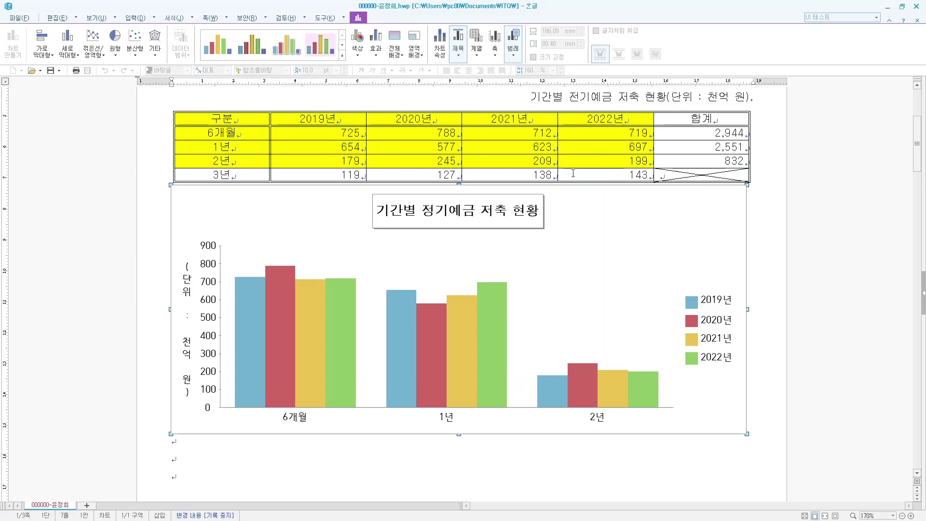
- Format the '(단위 : 천억 원)' axis title as 돋움, size 10, reading horizontally
double_click(188, 285)
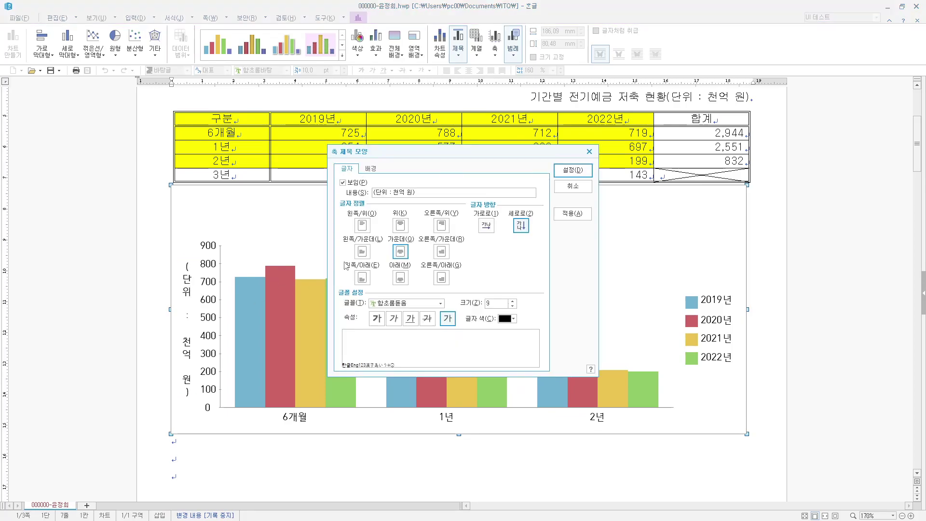
left_click(440, 304)
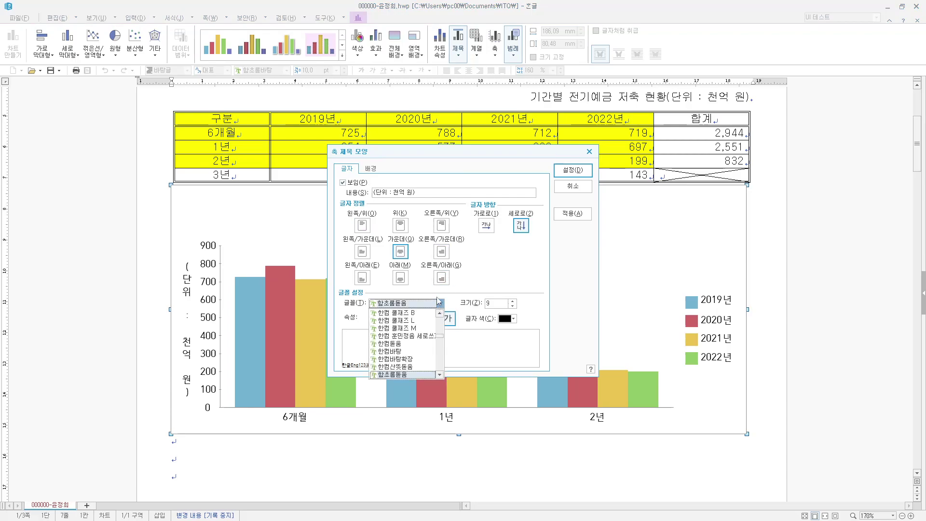
type("돋움")
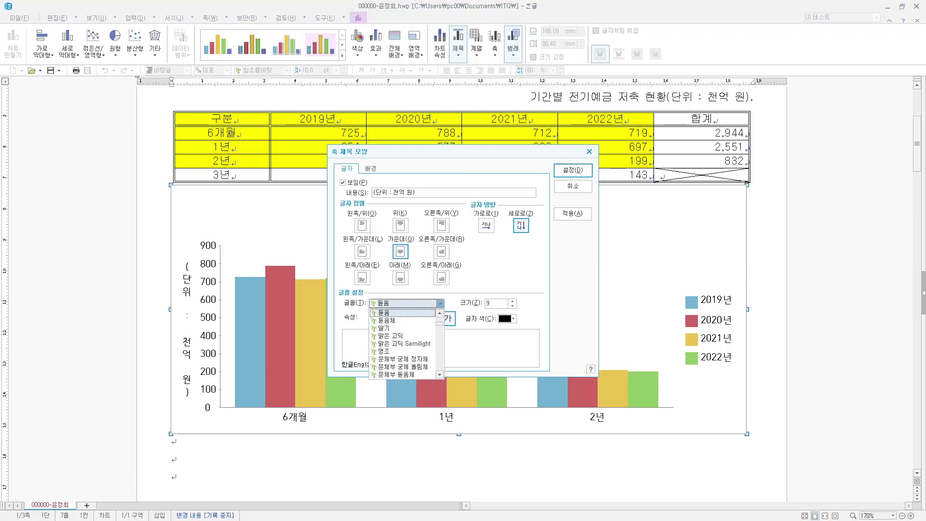
key("Return")
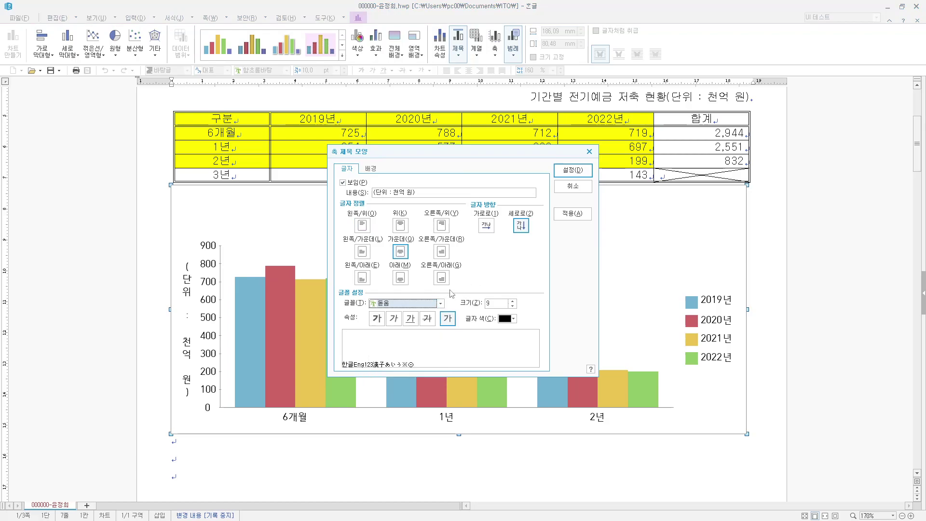
left_click(512, 301)
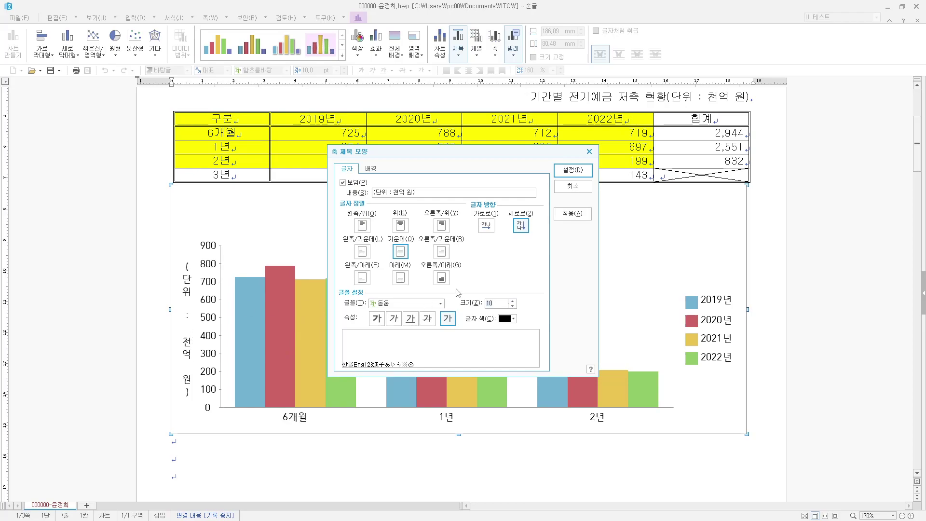
left_click(487, 226)
left_click(572, 170)
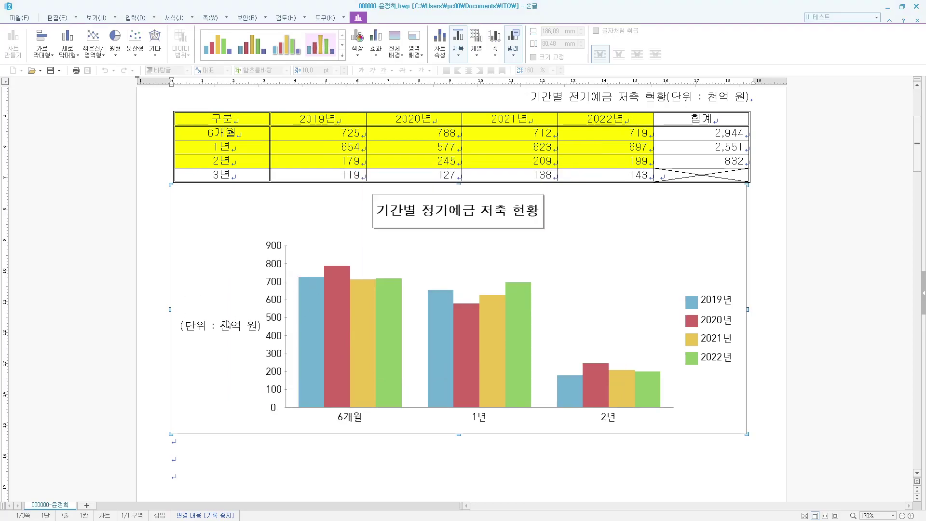
- Set the value-axis labels to the 돋움 font at size 10
double_click(274, 247)
left_click(364, 172)
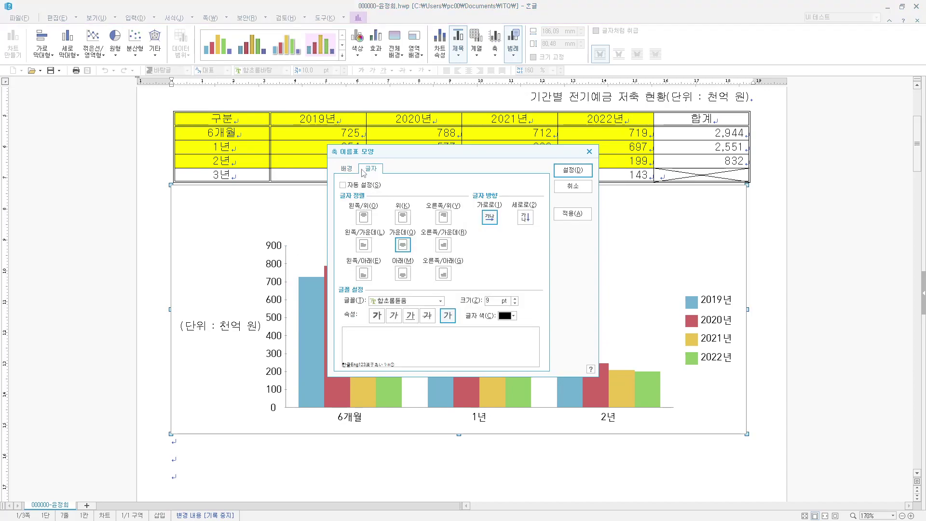
left_click(439, 300)
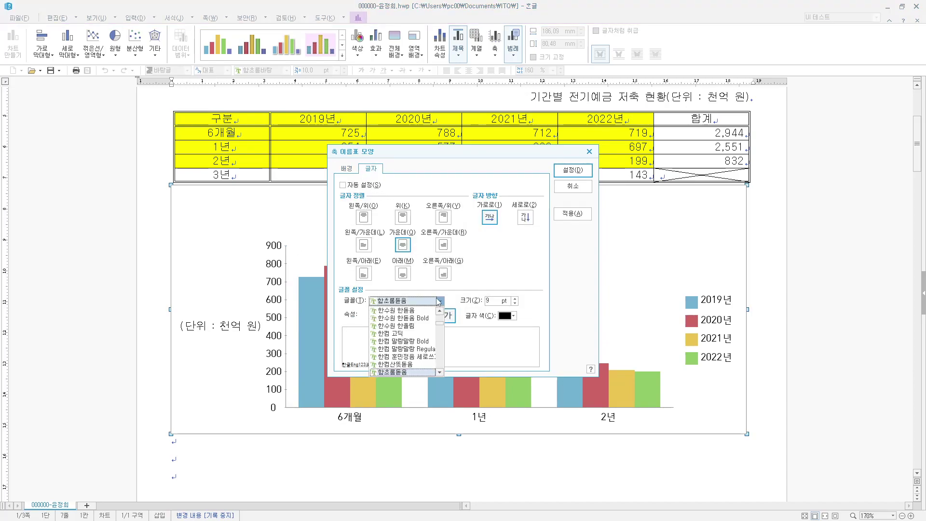
type("돋움")
key("Tab")
type("10")
key("Return")
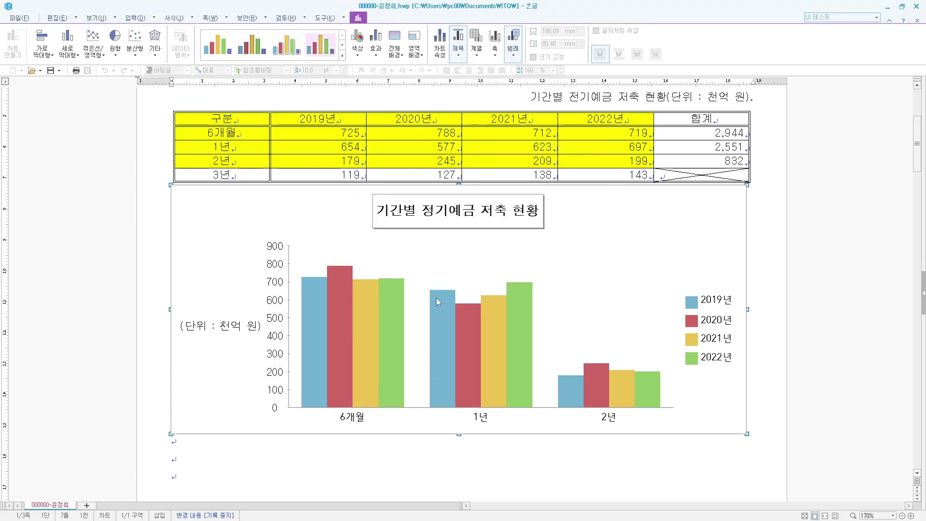
- Change the category-axis labels (6개월, 1년, 2년) to the 돋움 font
double_click(353, 420)
key("Return")
left_click(354, 421)
double_click(356, 421)
key("Return")
double_click(360, 423)
key("Return")
double_click(359, 420)
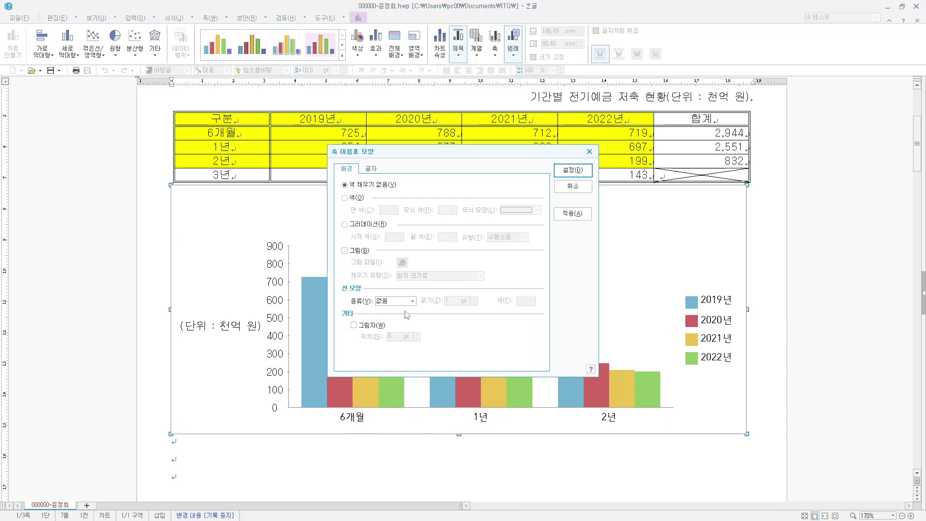
left_click(370, 168)
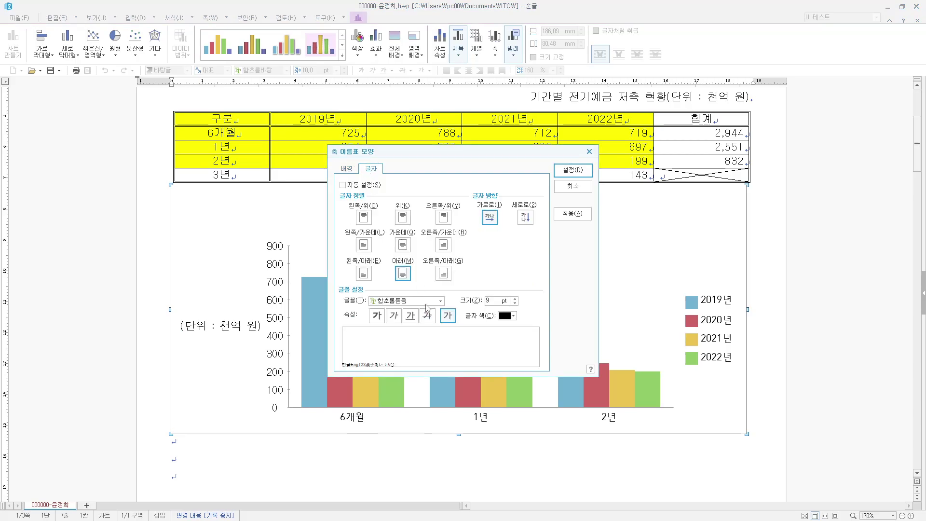
left_click(431, 301)
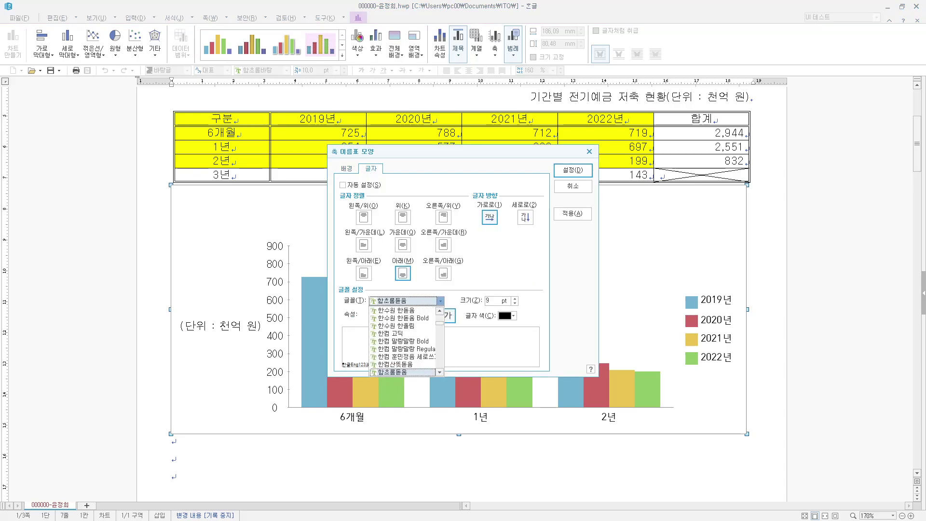
key("e")
key("Return")
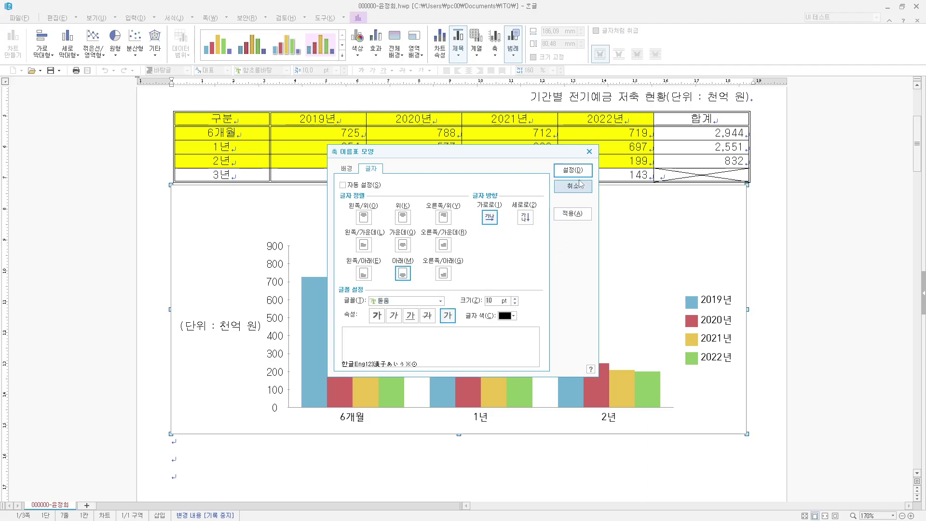
left_click(574, 170)
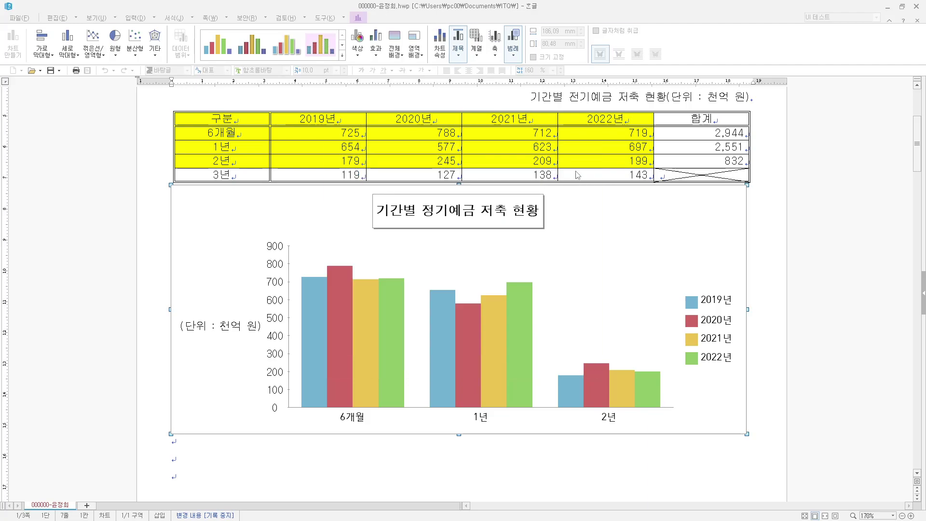
- Set the chart legend text to 돋움 at size 10
double_click(712, 328)
left_click(371, 168)
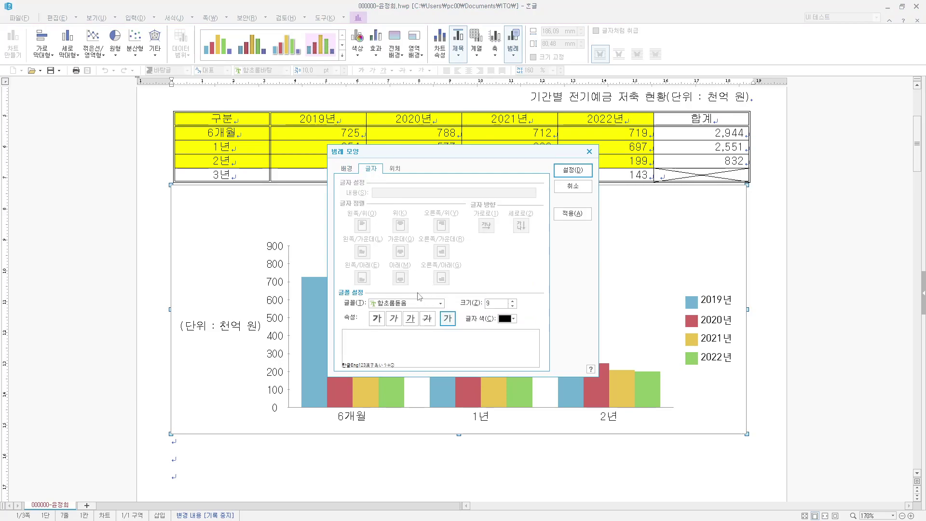
left_click(417, 303)
type("돋움")
left_click(488, 303)
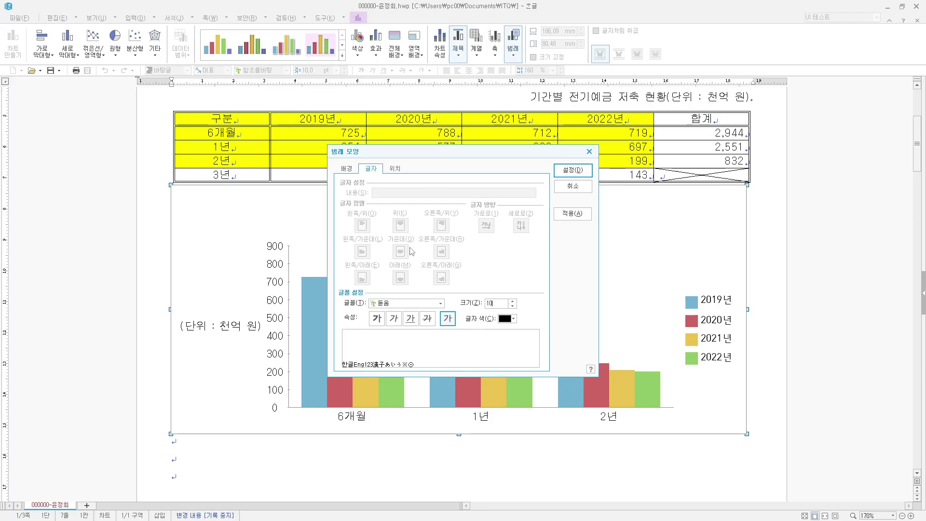
- Give the legend a single-line black border
left_click(346, 169)
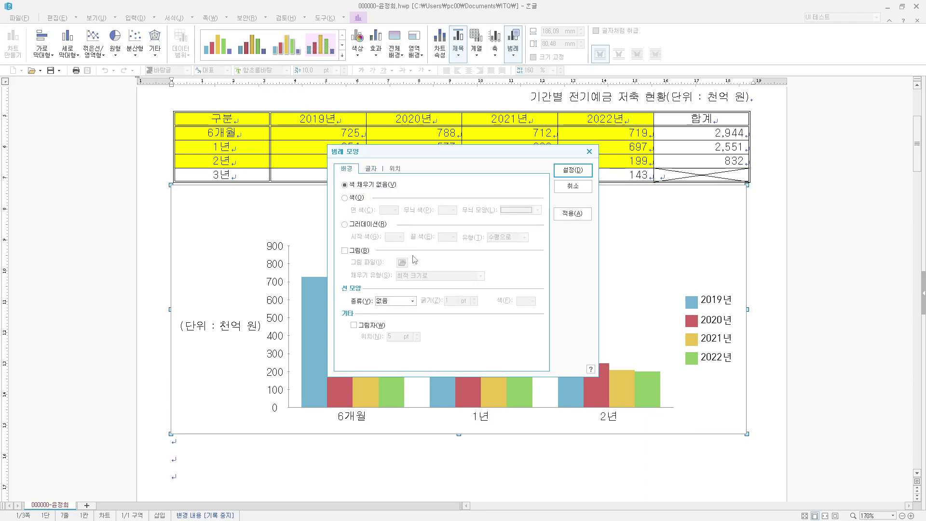
left_click(400, 301)
left_click(405, 318)
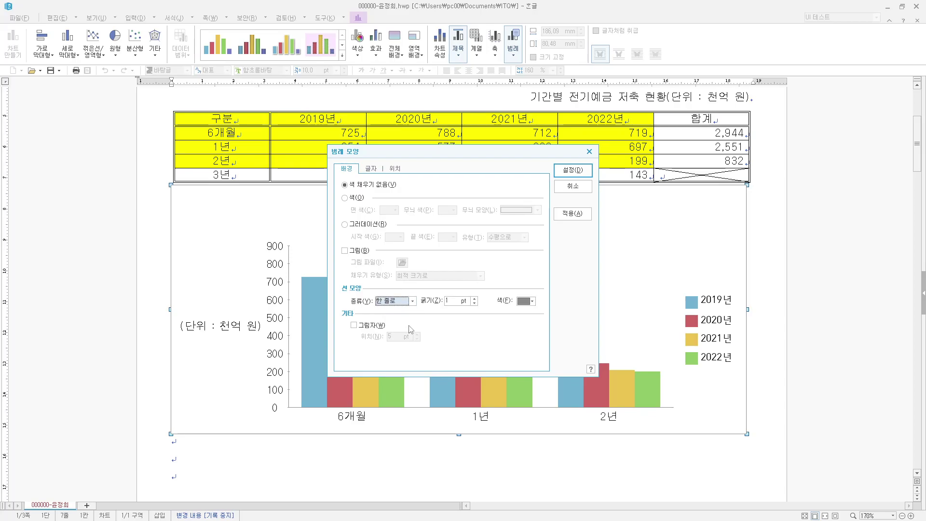
left_click(532, 301)
left_click(536, 326)
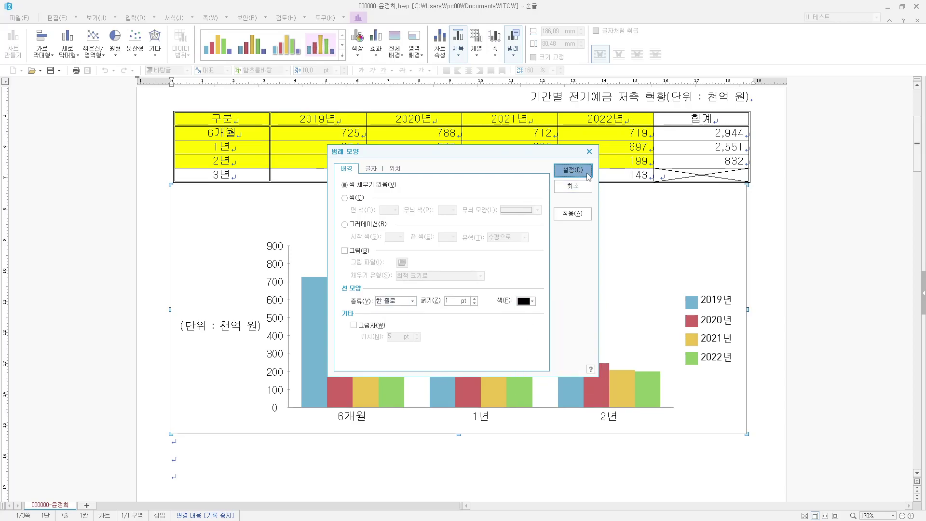
left_click(573, 170)
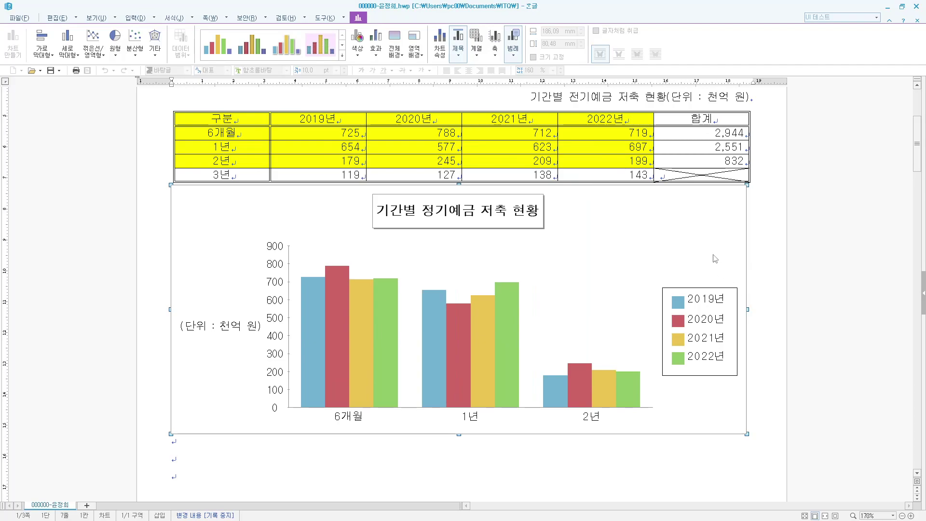
- Give the chart background a black border line
double_click(736, 204)
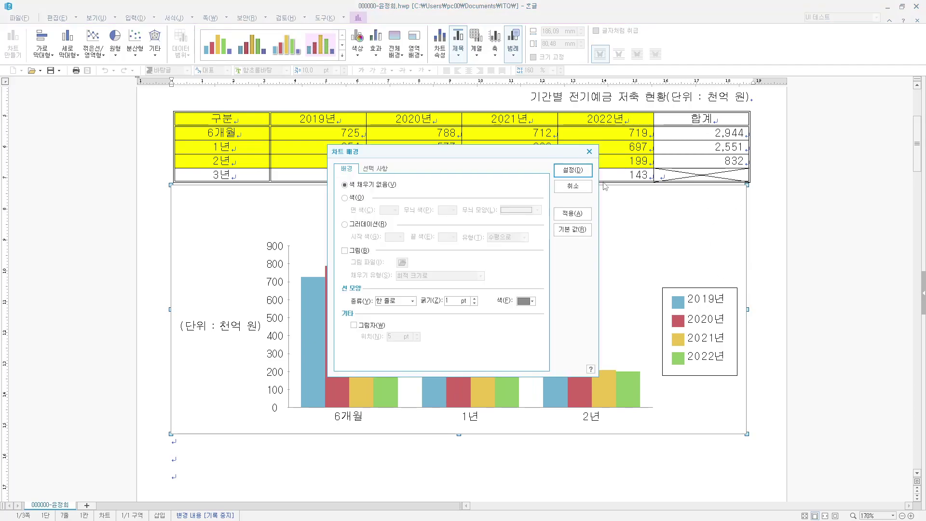
left_click(532, 301)
left_click(524, 327)
left_click(573, 170)
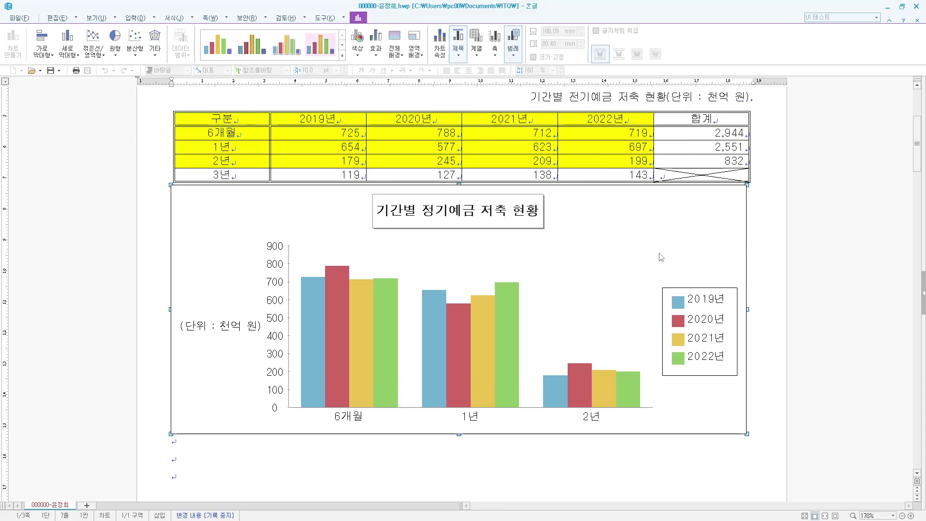
- Scale the value axis manually from 0 to 1000 in steps of 200
double_click(289, 264)
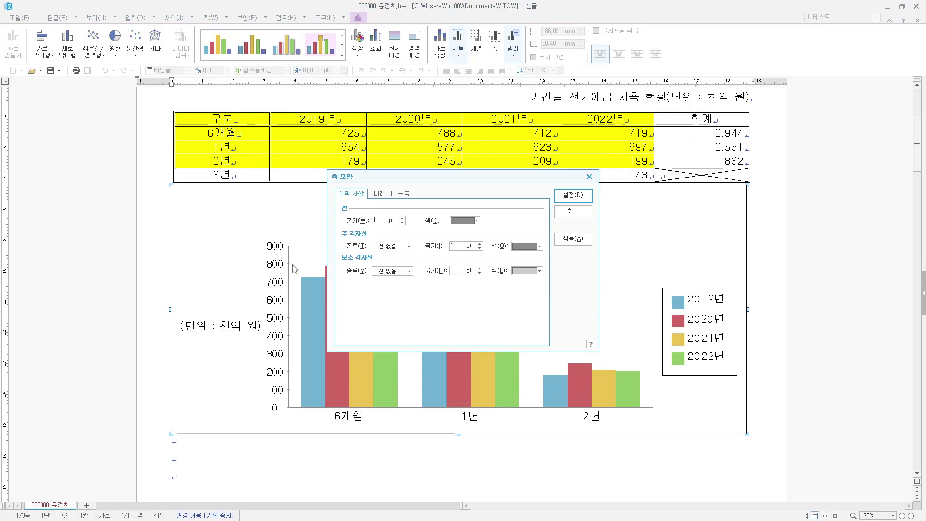
left_click(381, 194)
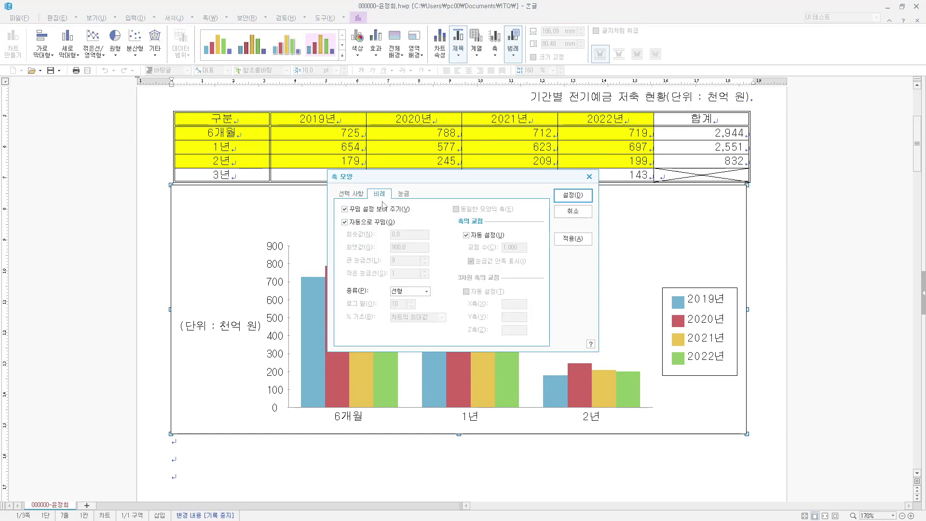
left_click(364, 223)
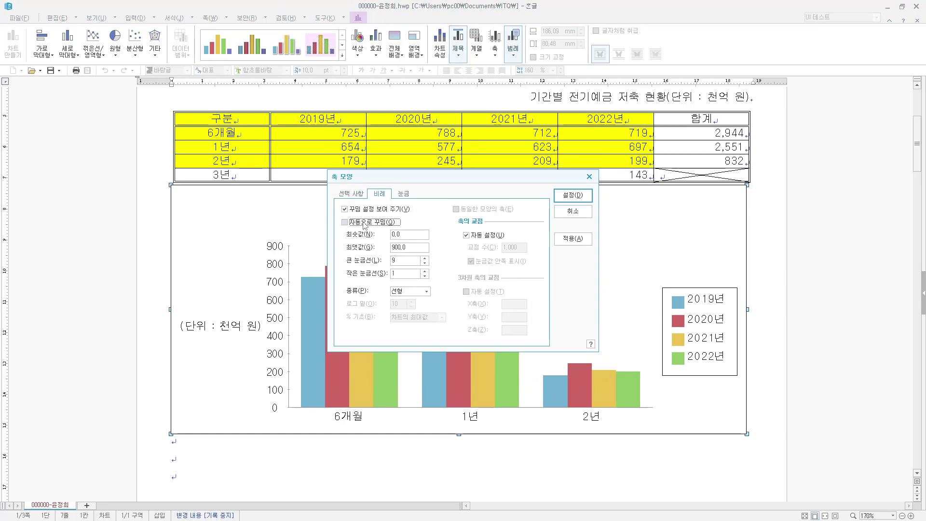
left_click(347, 245)
type("1")
left_click(425, 262)
left_click(573, 195)
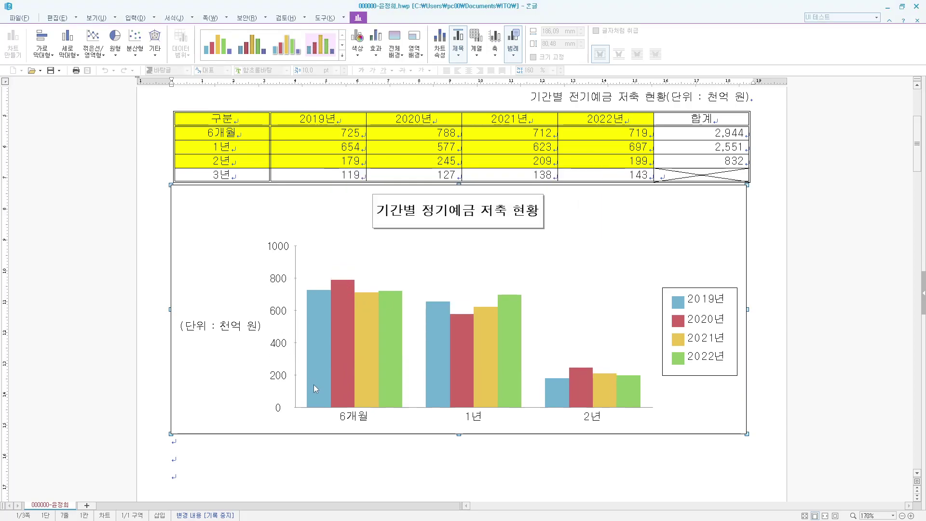
- Place the category axis tick marks outside the axis
double_click(531, 410)
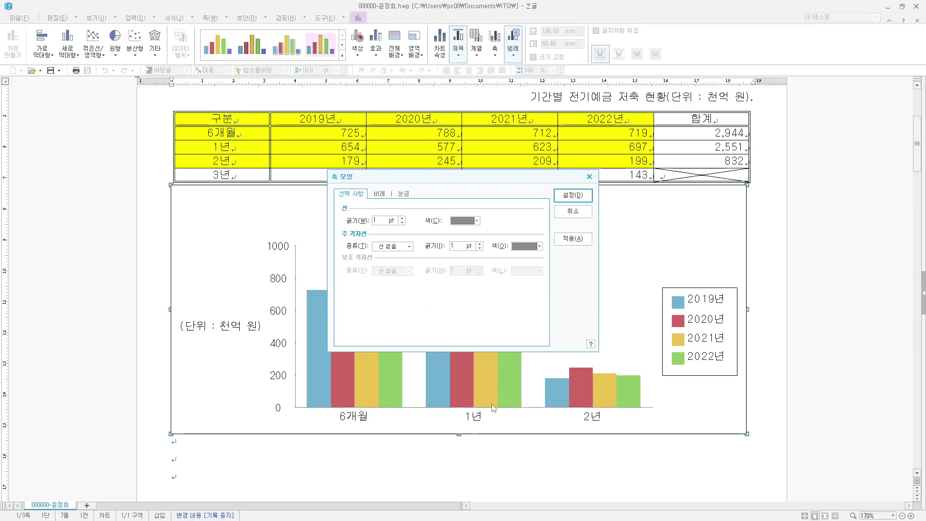
left_click(402, 195)
left_click(364, 254)
left_click(573, 195)
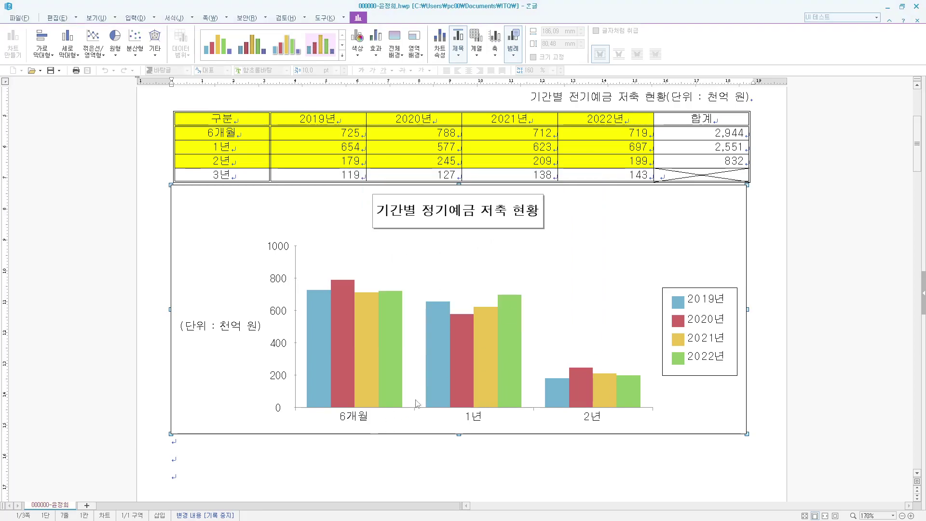
left_click(740, 450)
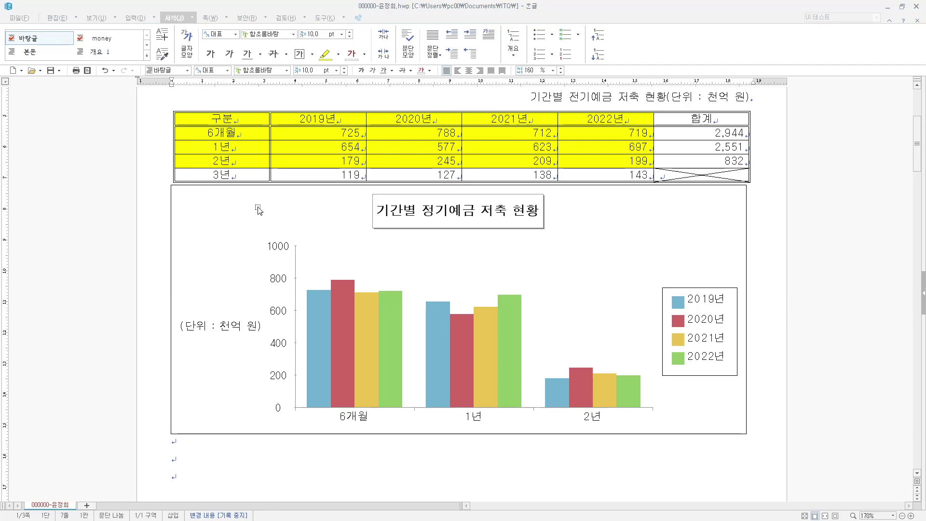
- Place the value axis tick marks outside the axis as well
left_click(258, 210)
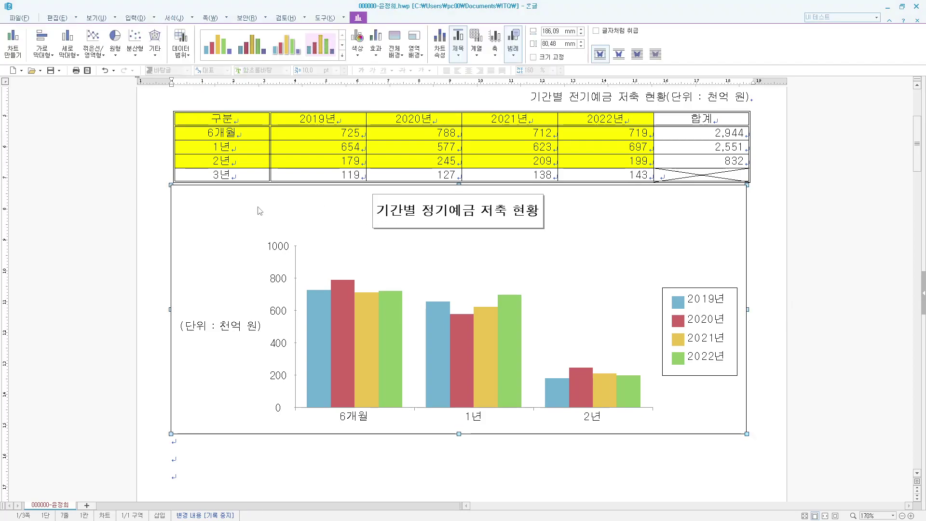
double_click(296, 262)
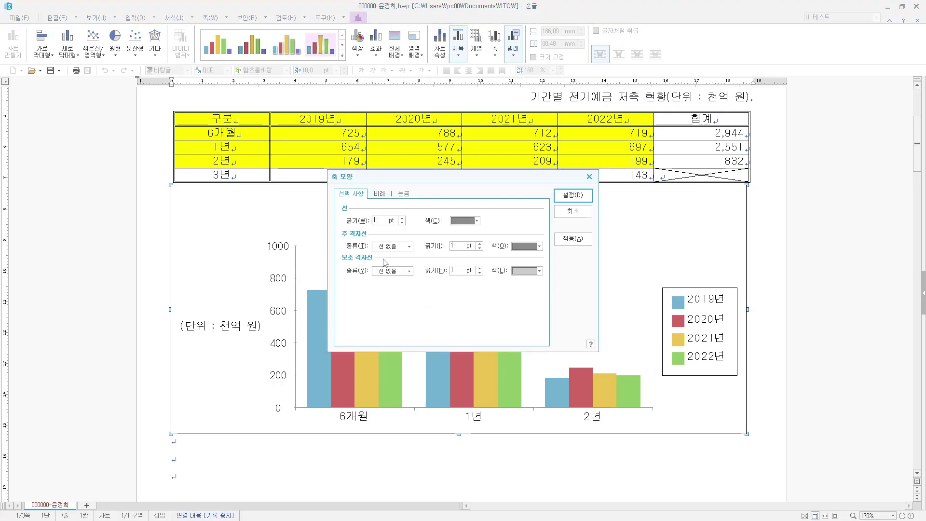
left_click(404, 193)
left_click(369, 255)
left_click(569, 195)
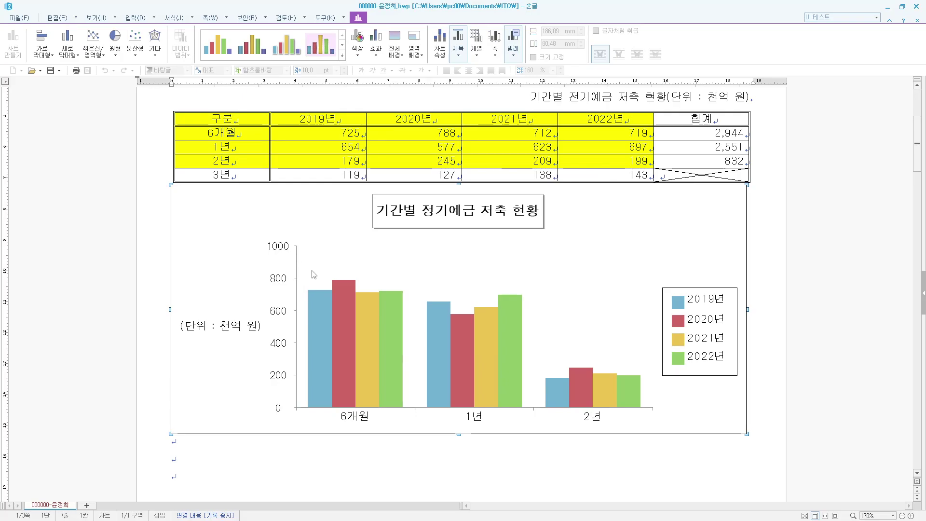
left_click(802, 254)
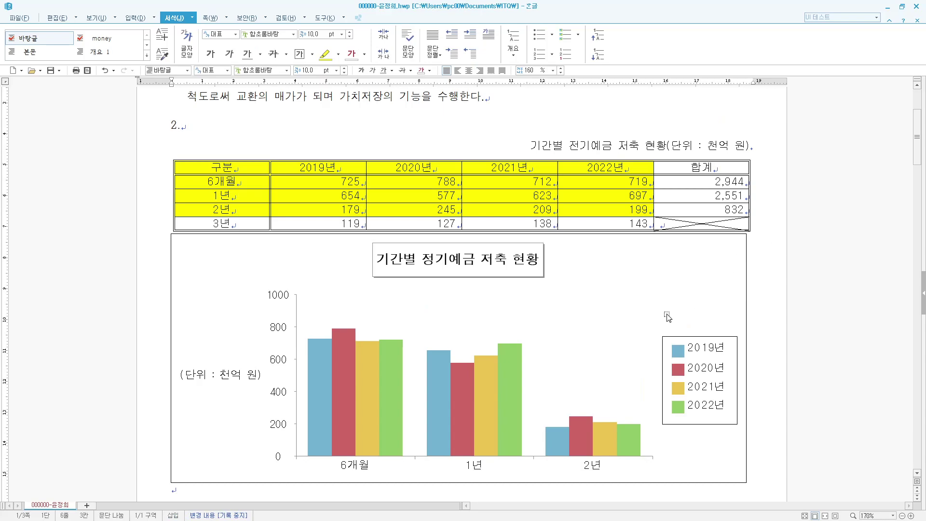
- Type '(1)' on the blank line under item 3
scroll(669, 319, "down", 3)
scroll(669, 318, "down", 10)
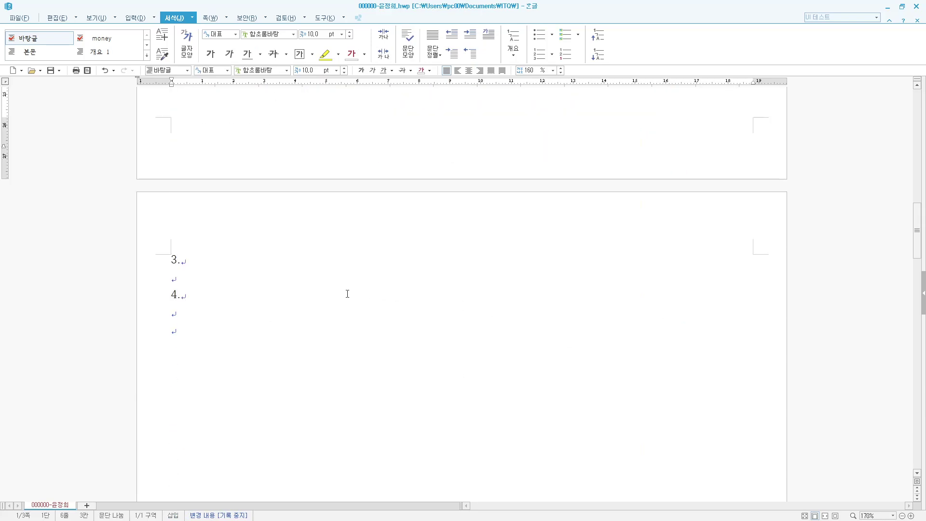
left_click(214, 281)
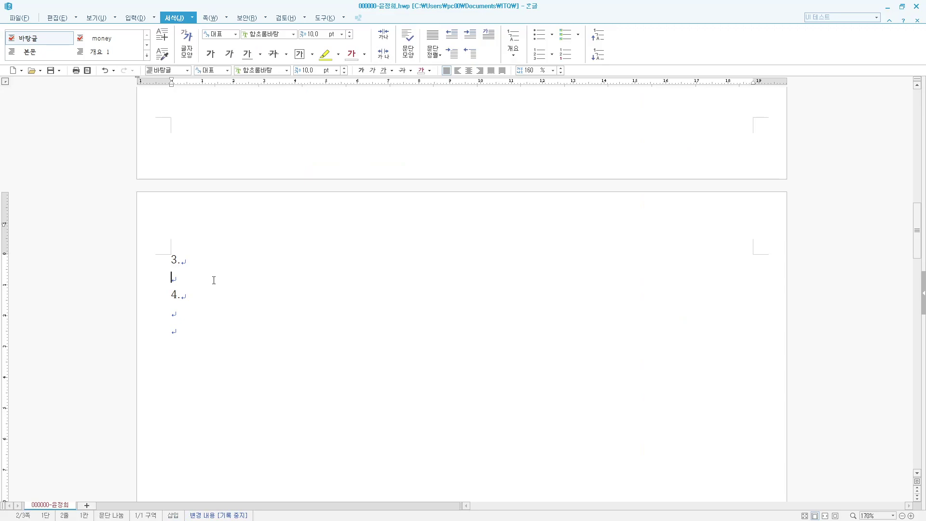
type("(1)")
- Start a new equation via Insert > Object > Equation
left_click(155, 18)
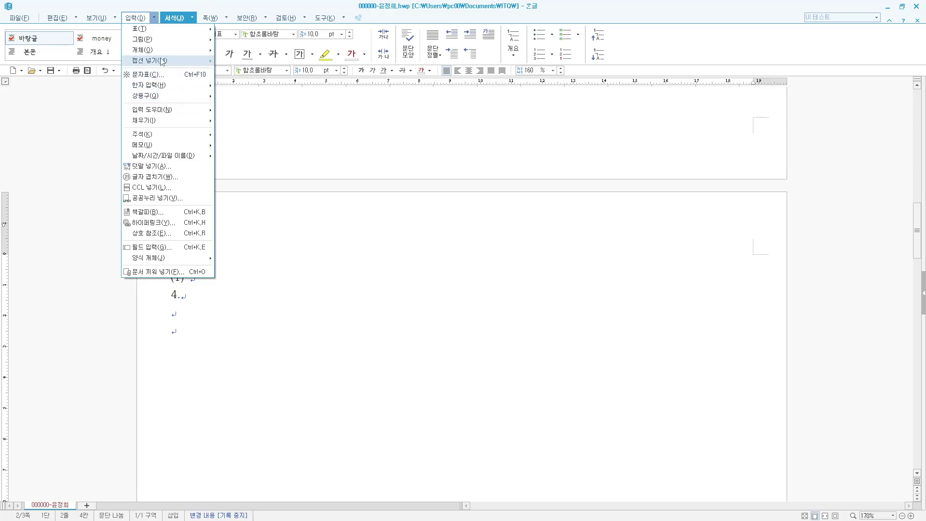
mouse_move(161, 54)
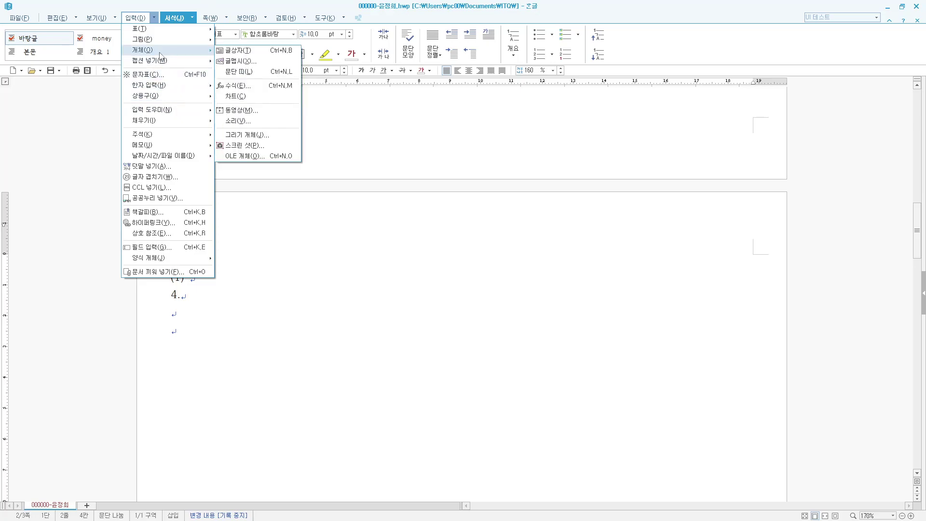
left_click(237, 86)
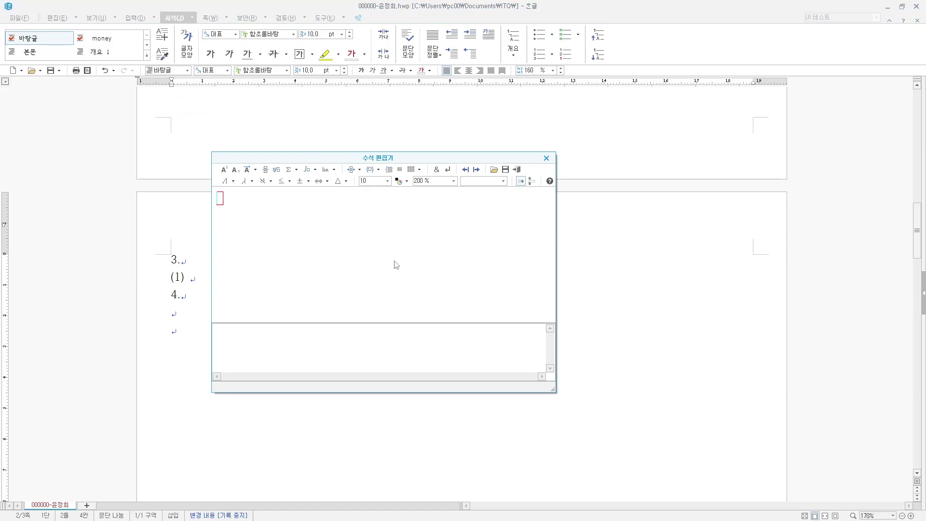
- Enter h = √(k²−r²), M = 1/3 in the equation editor
type("h=")
left_click(277, 170)
type("k")
left_click(224, 170)
type("2} -r")
left_click(224, 170)
type("2}} ,M=")
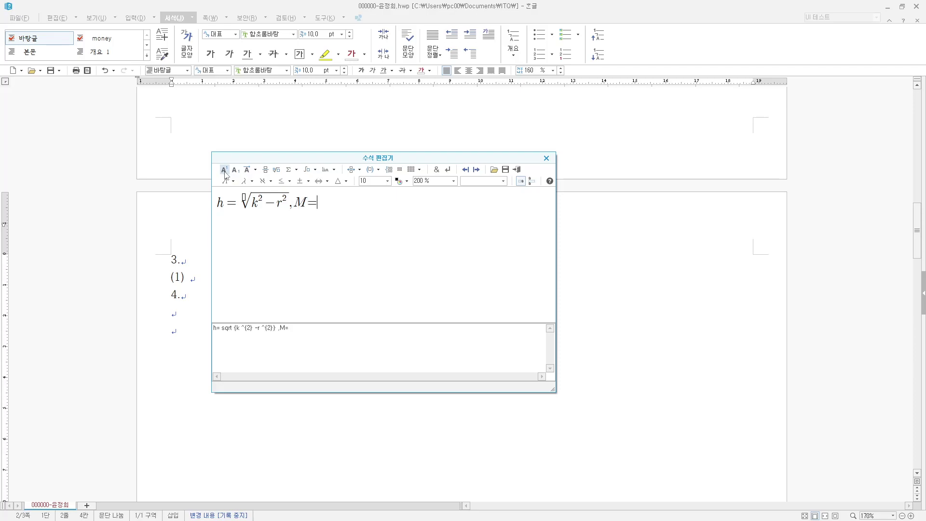
left_click(266, 170)
type("1} over {3}")
key("Tab")
type("3")
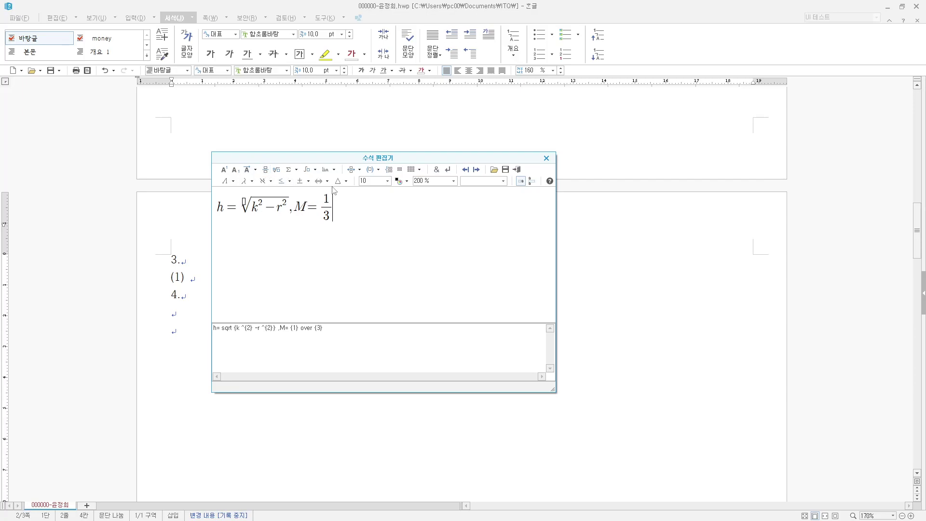
- Finish with lowercase π r² h, insert the equation, and type '(2)' after it
left_click(346, 182)
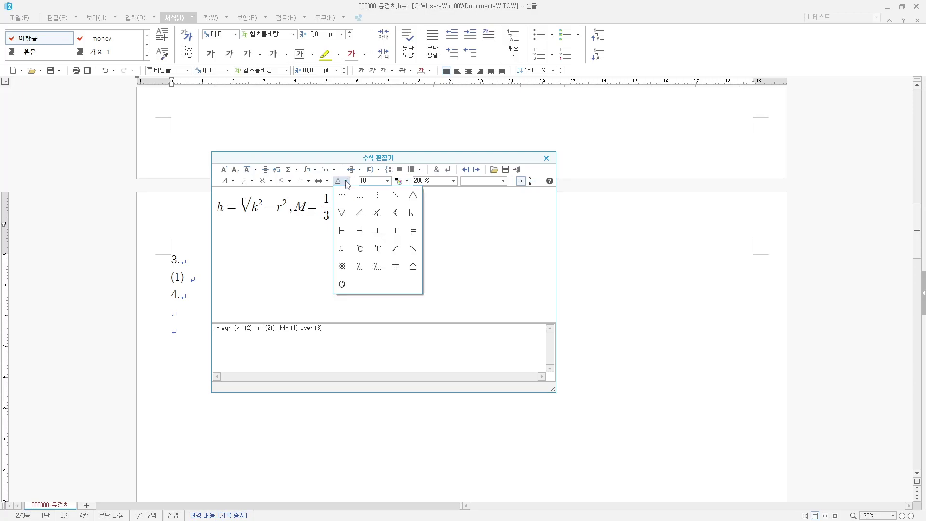
left_click(332, 183)
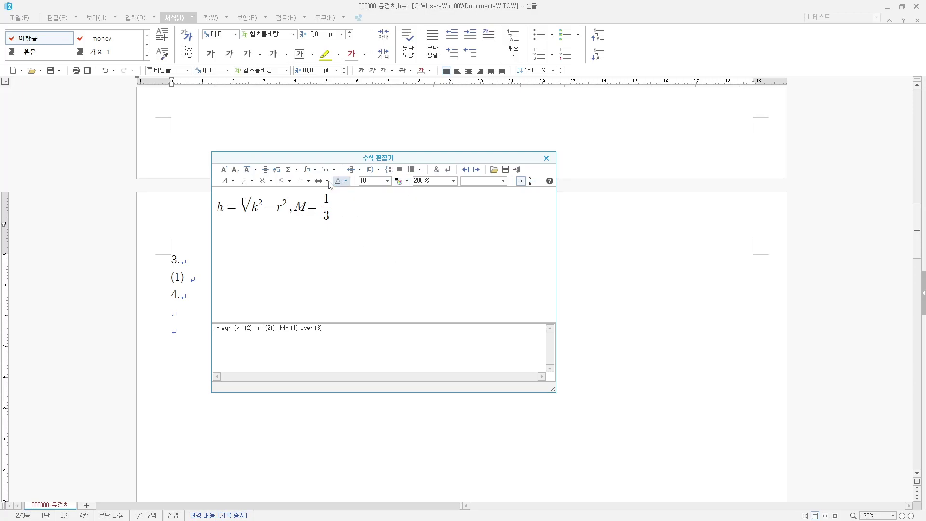
left_click(252, 181)
left_click(236, 182)
left_click(235, 182)
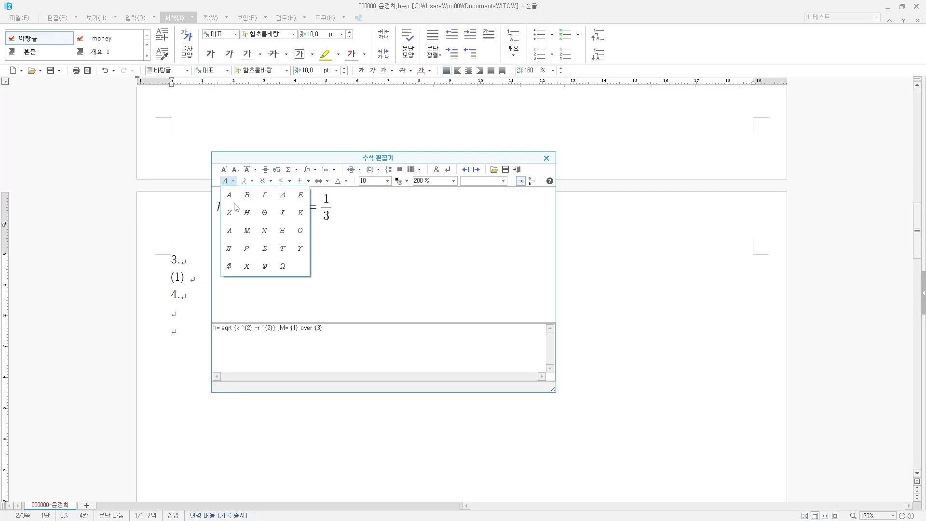
left_click(229, 249)
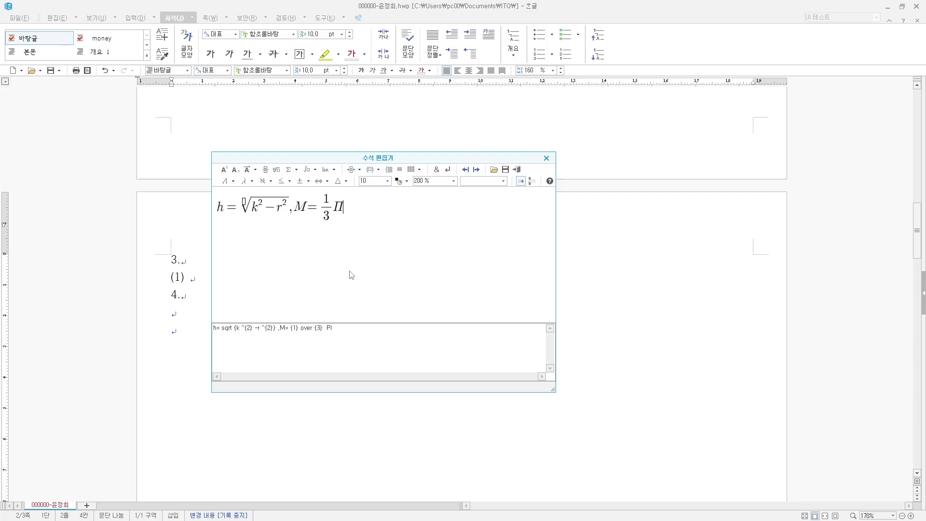
key("BackSpace")
left_click(252, 181)
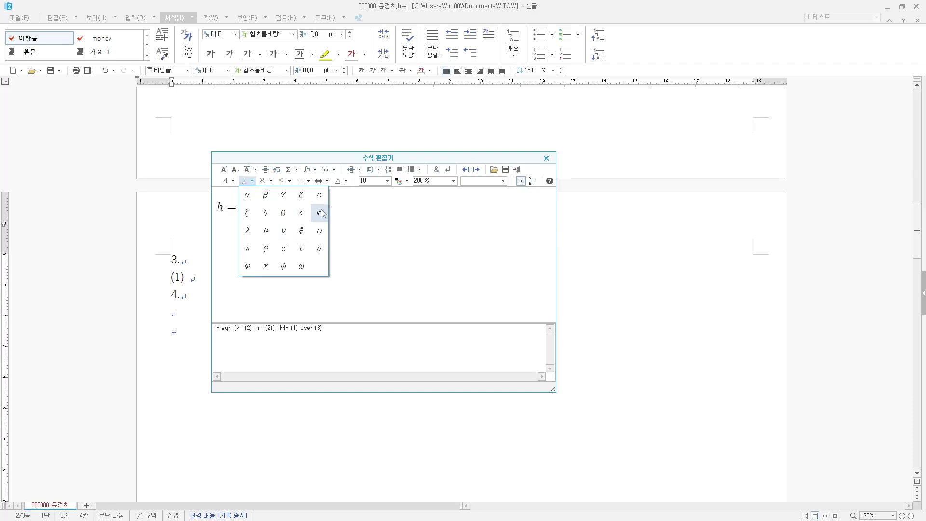
left_click(247, 248)
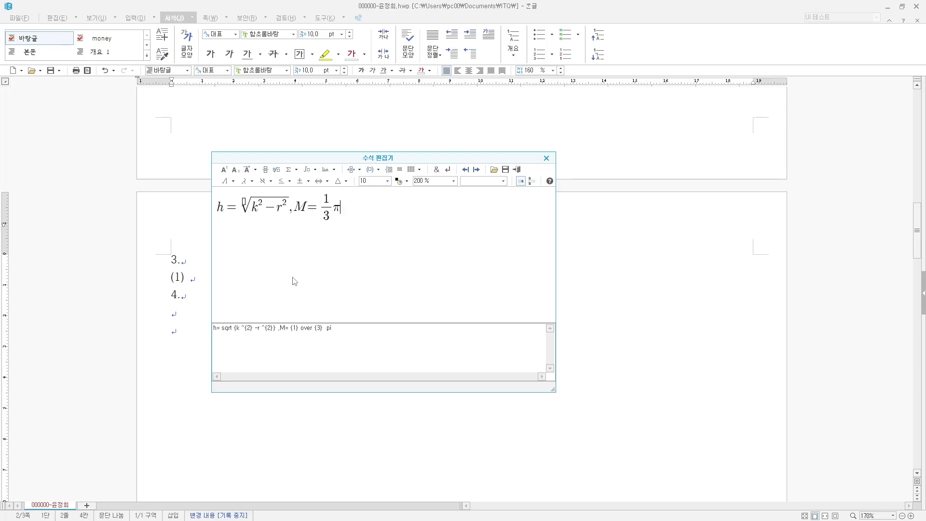
type("r")
left_click(224, 170)
type("2} h")
key("shift+Escape")
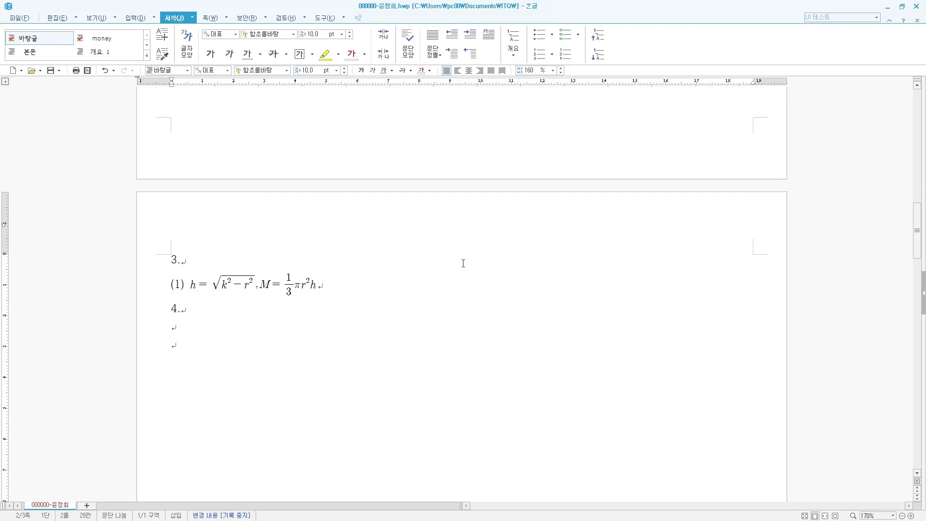
type("(2)")
- Start equation (2) with ∫ₐᵇ xf(x)dx = 1/(b−a)
key("ctrl+n")
key("m")
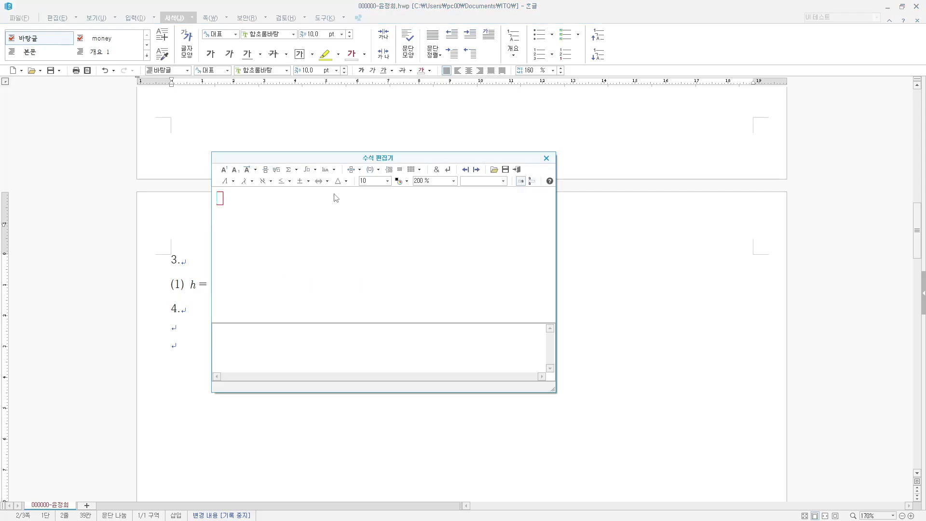
left_click(314, 170)
left_click(310, 182)
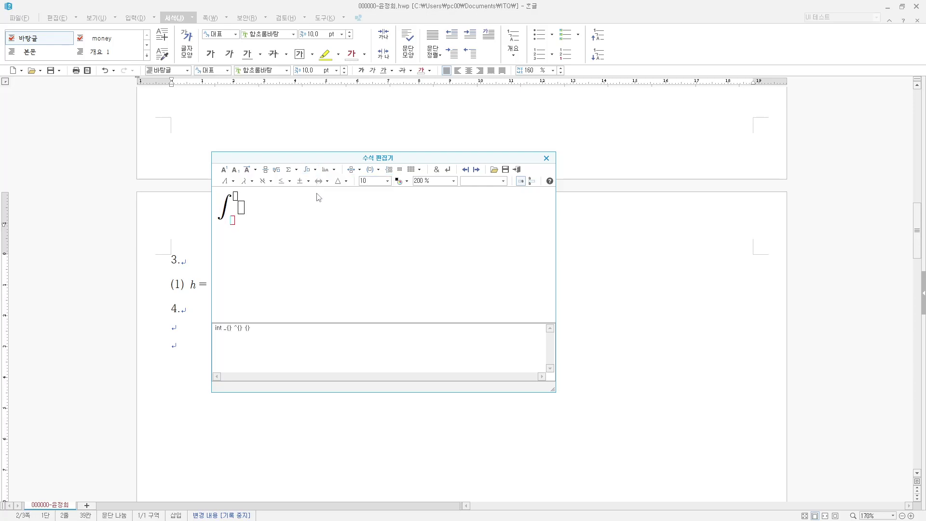
type("a} ^{")
type("b")
key("Tab")
type("xf(x)")
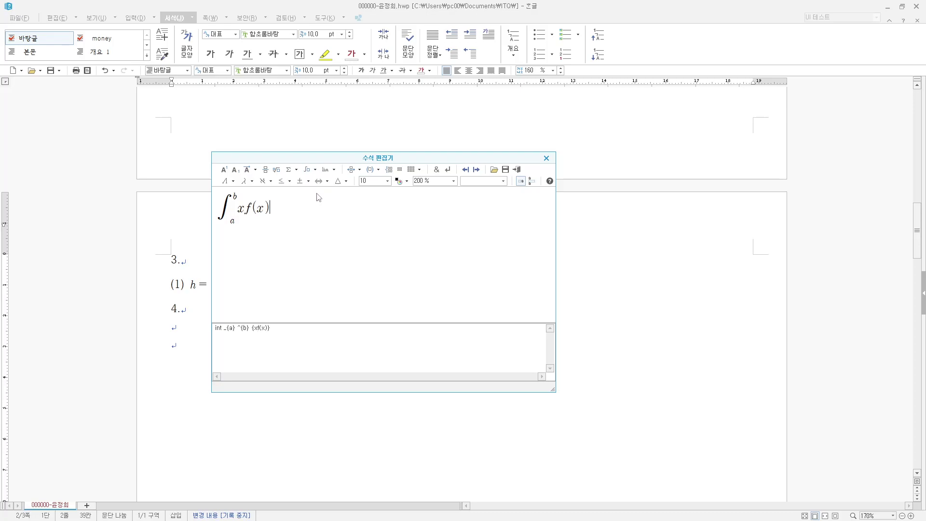
type("dx=")
left_click(265, 170)
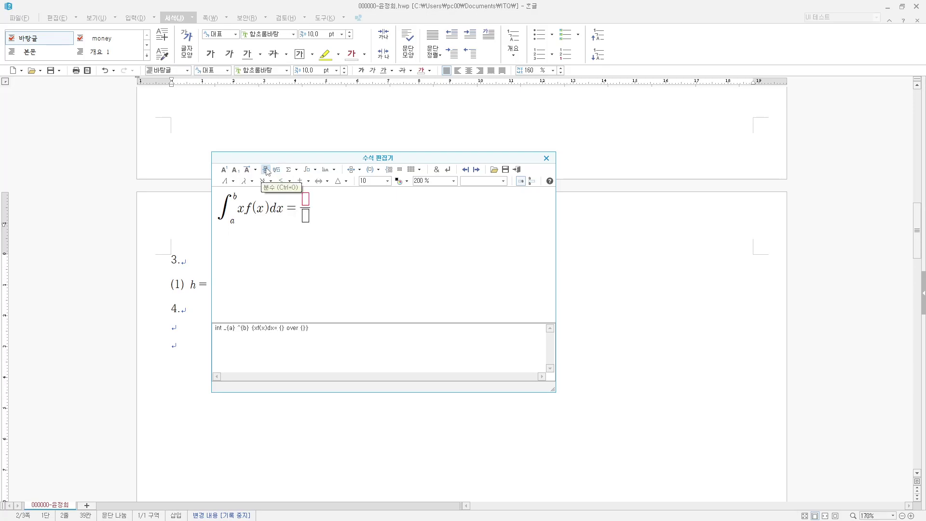
type("1")
key("Tab")
type("b-a")
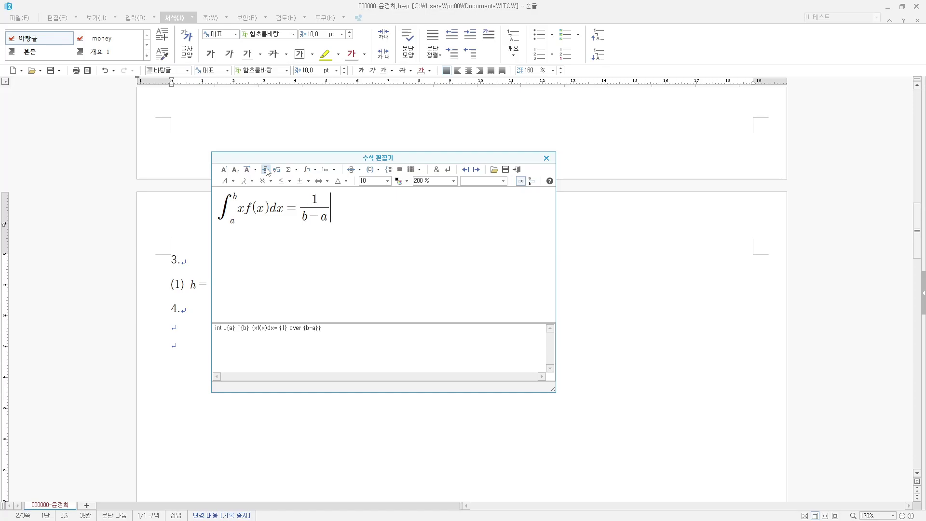
- Complete it with ∫ₐᵇ x dx = (a+b)/2 and insert it into the document
left_click(314, 170)
left_click(312, 183)
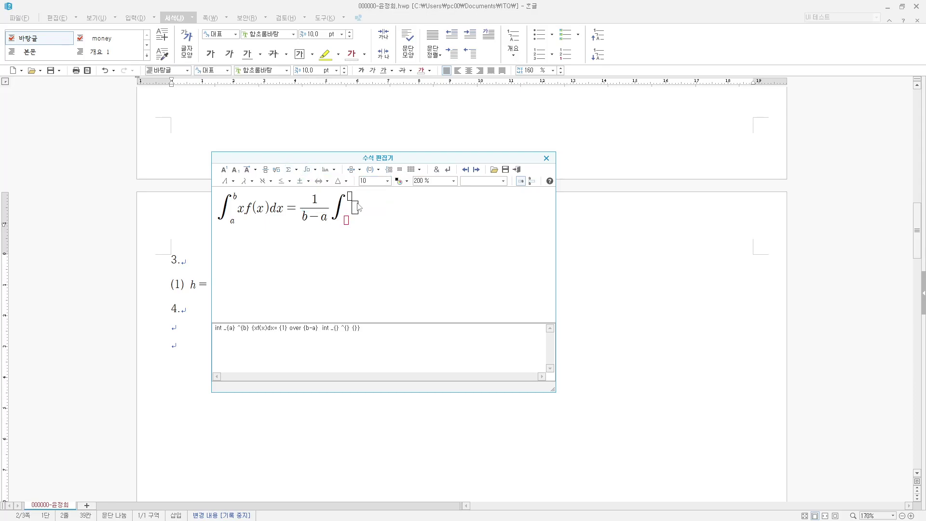
type("a")
key("Tab")
type("b")
key("Tab")
type("xdx=")
left_click(265, 170)
type("a+b")
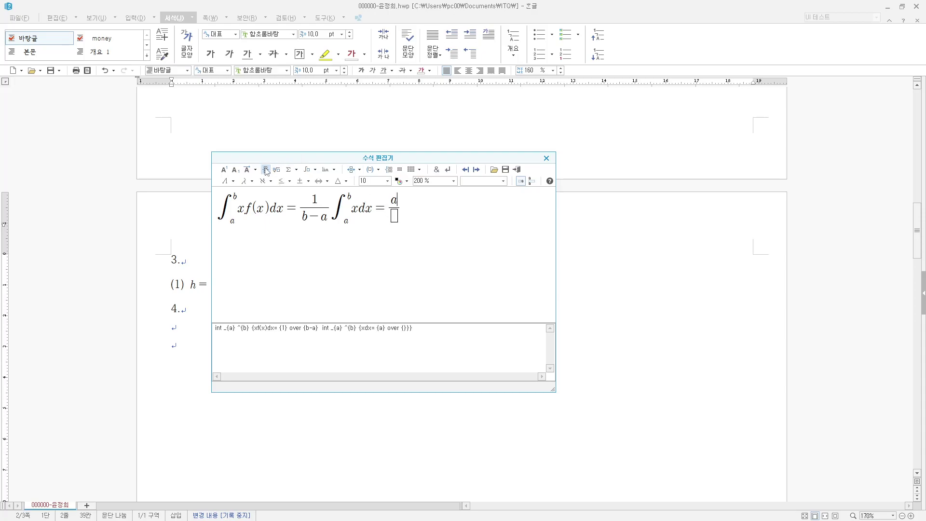
type("2")
key("shift+Escape")
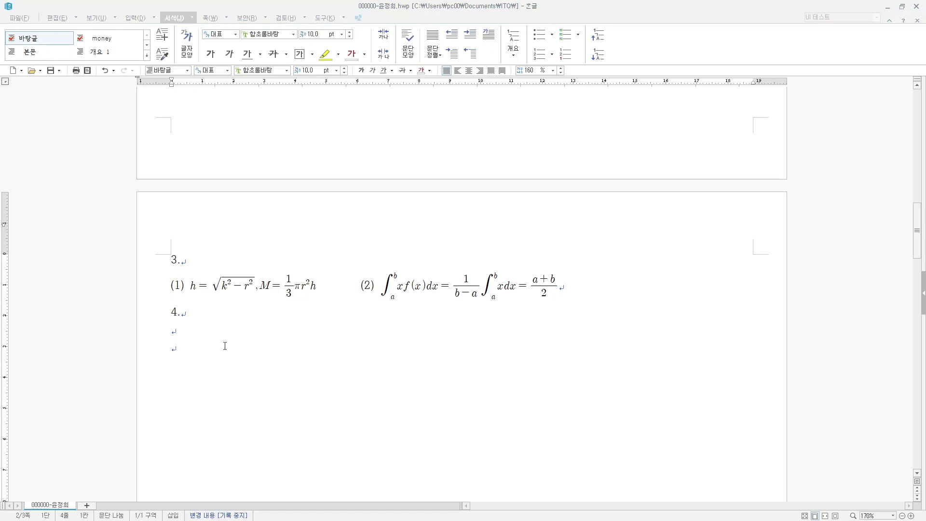
- Draw a rectangle on the blank area below item 4
scroll(265, 365, "down", 3)
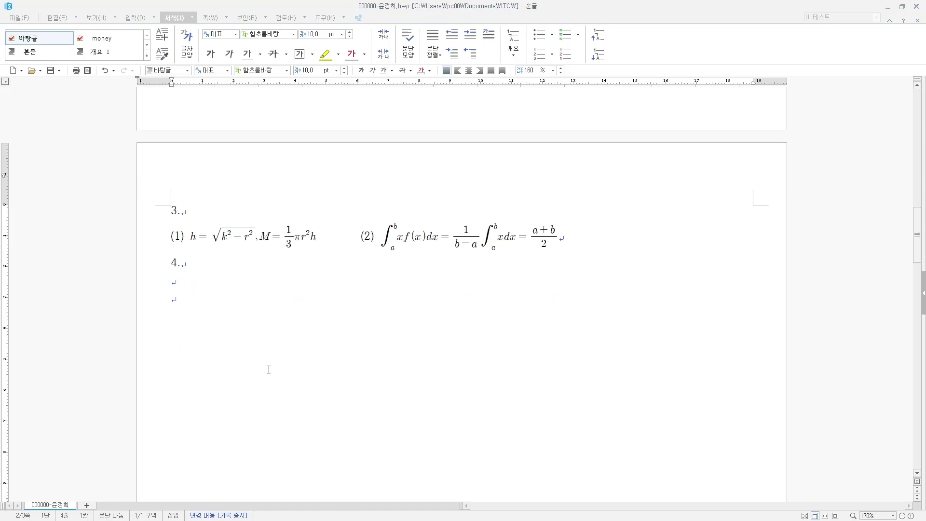
left_click(194, 248)
left_click(188, 238)
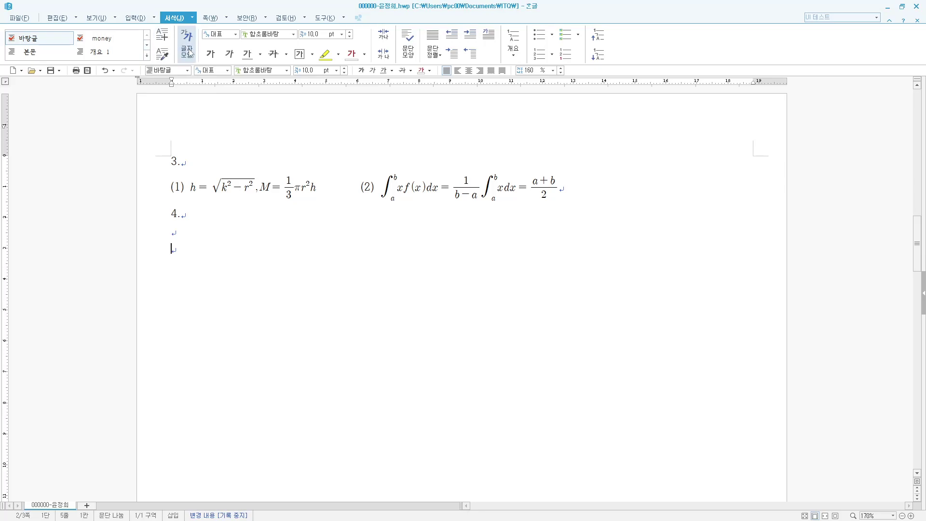
left_click(137, 20)
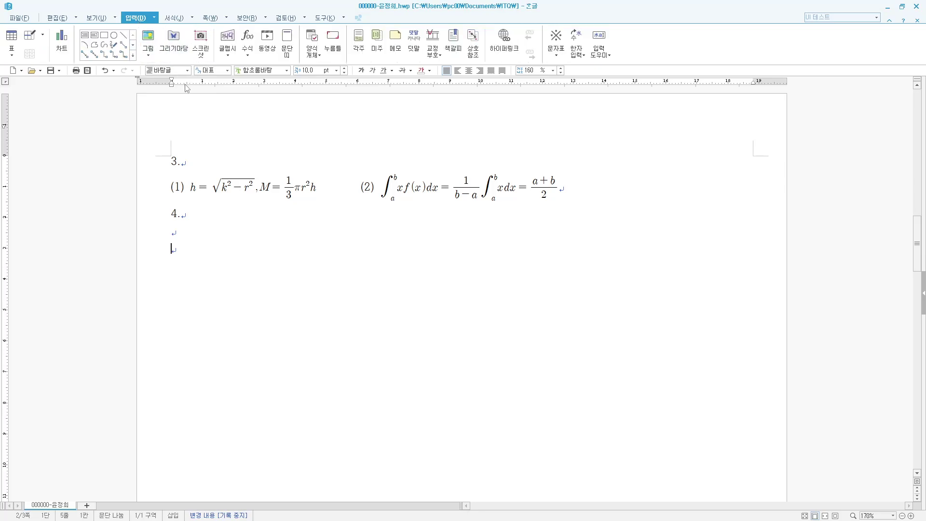
left_click(104, 37)
left_click_drag(182, 232, 430, 468)
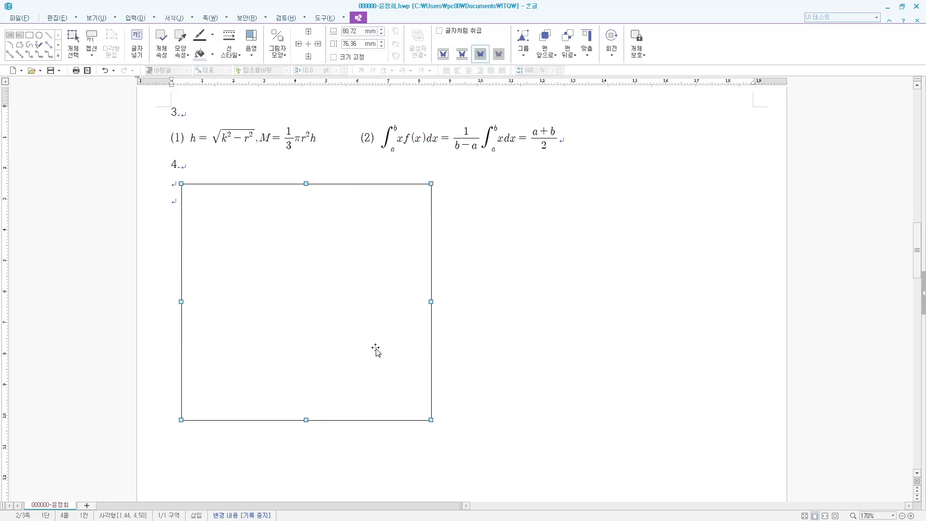
- Set the rectangle's size to 130 mm wide by 145 mm high
double_click(350, 311)
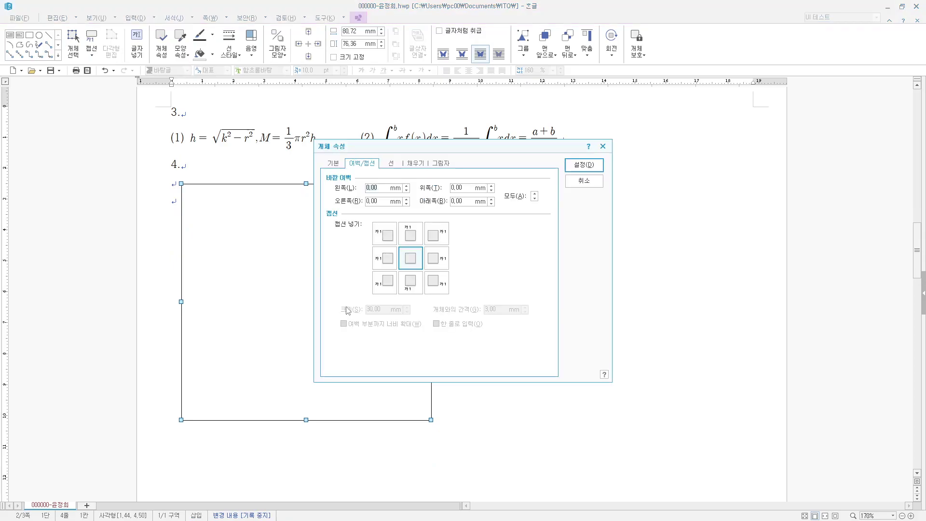
left_click(335, 165)
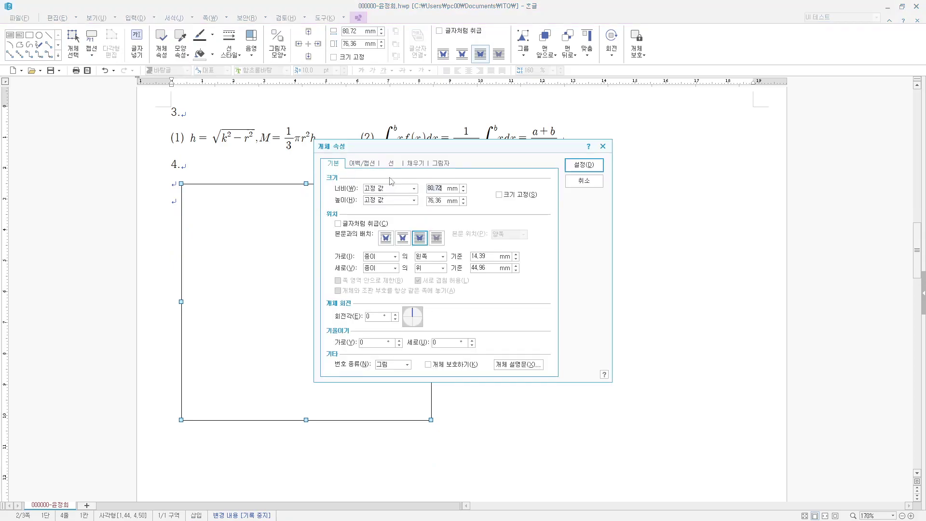
type("130")
key("Tab")
key("Tab")
type("145")
key("Return")
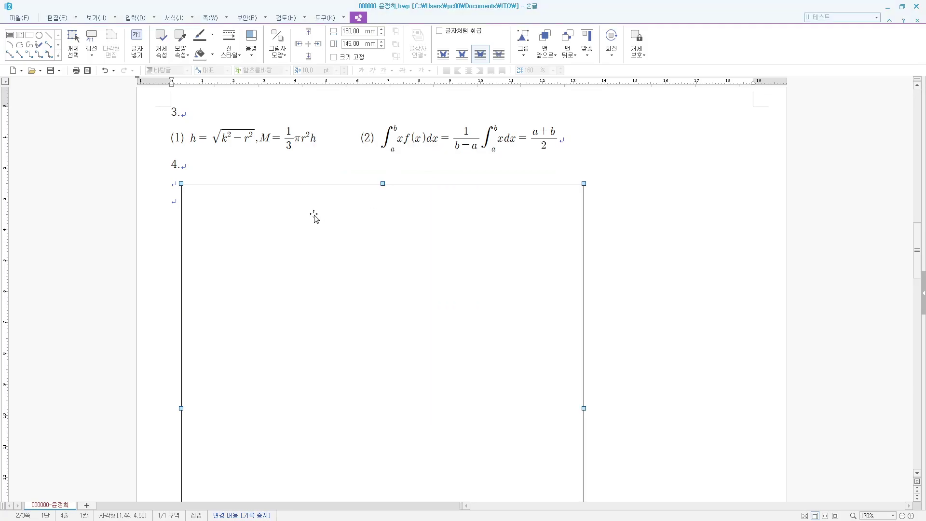
- Fill the rectangle with a light blue colour
double_click(374, 256)
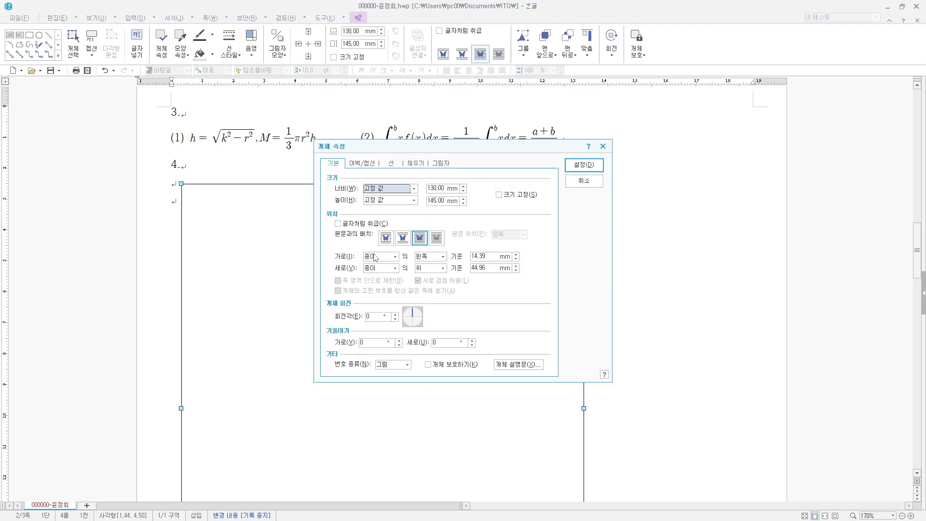
left_click(413, 165)
left_click(383, 212)
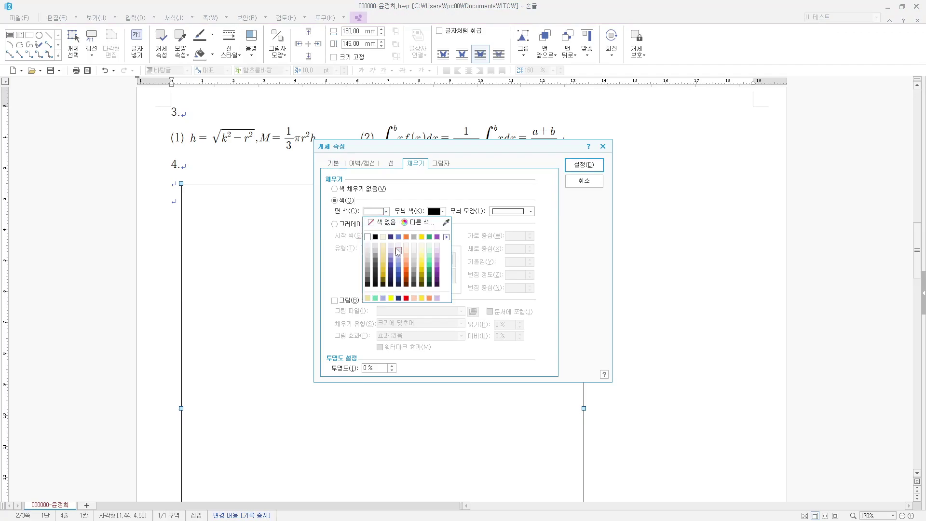
left_click(399, 248)
left_click(574, 165)
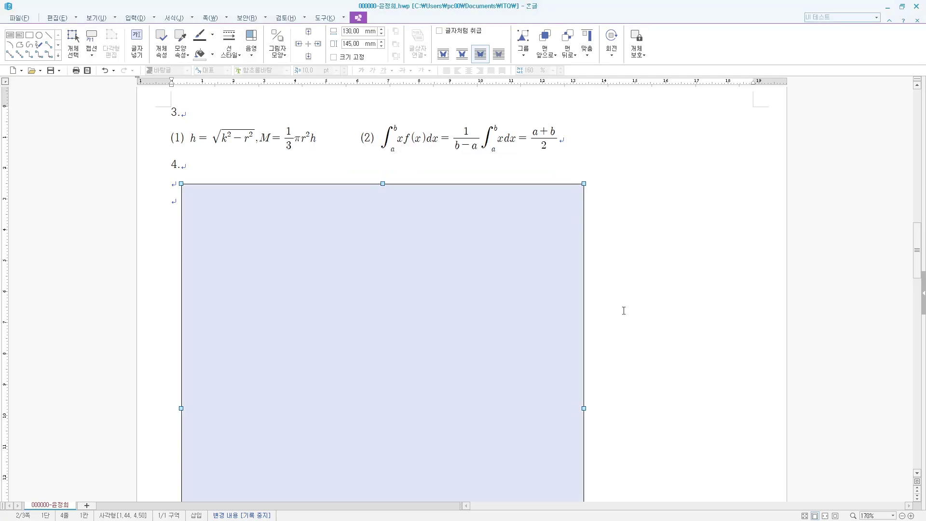
left_click(589, 297)
- Move the light-blue rectangle further down and to the right
scroll(589, 298, "down", 5)
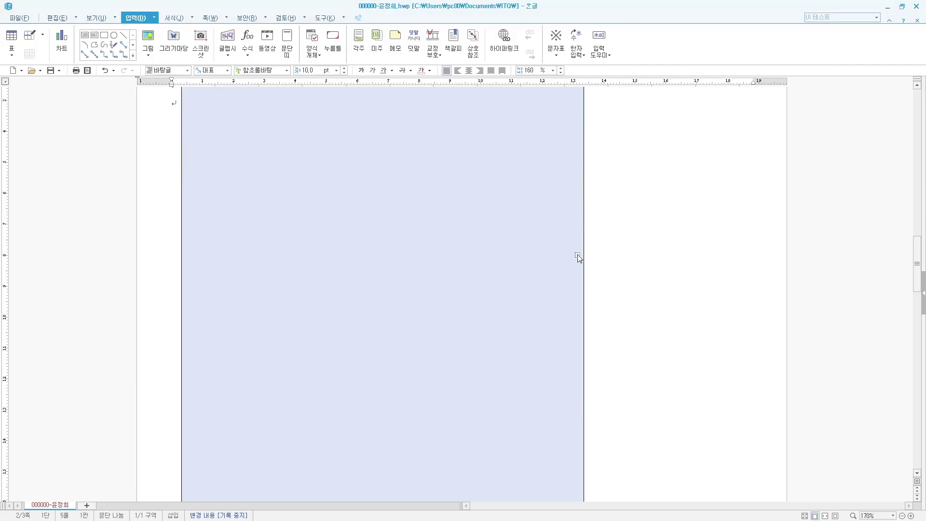
scroll(575, 254, "up", 6)
left_click_drag(404, 272, 415, 283)
left_click_drag(301, 276, 337, 294)
scroll(436, 415, "down", 3)
scroll(427, 393, "up", 4)
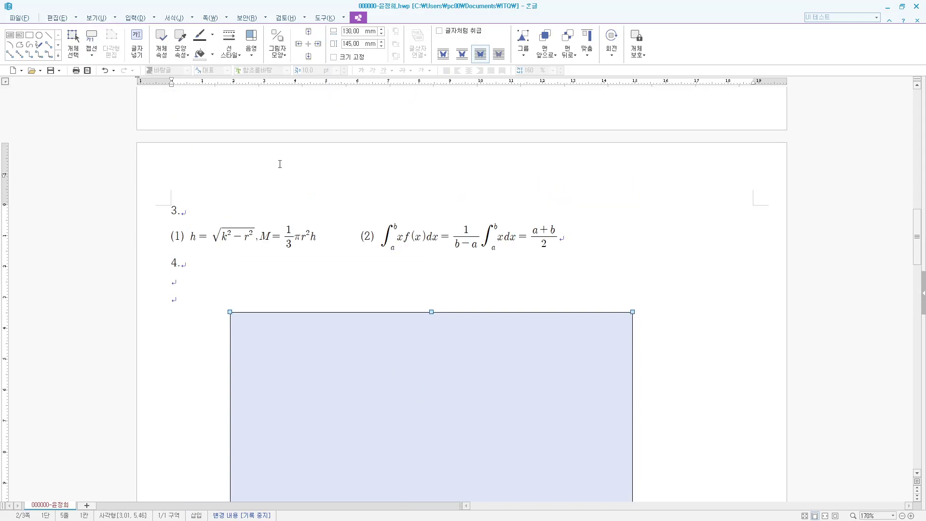
- Draw a text box across the rectangle's top and type '경제 핵심개념'
left_click(136, 17)
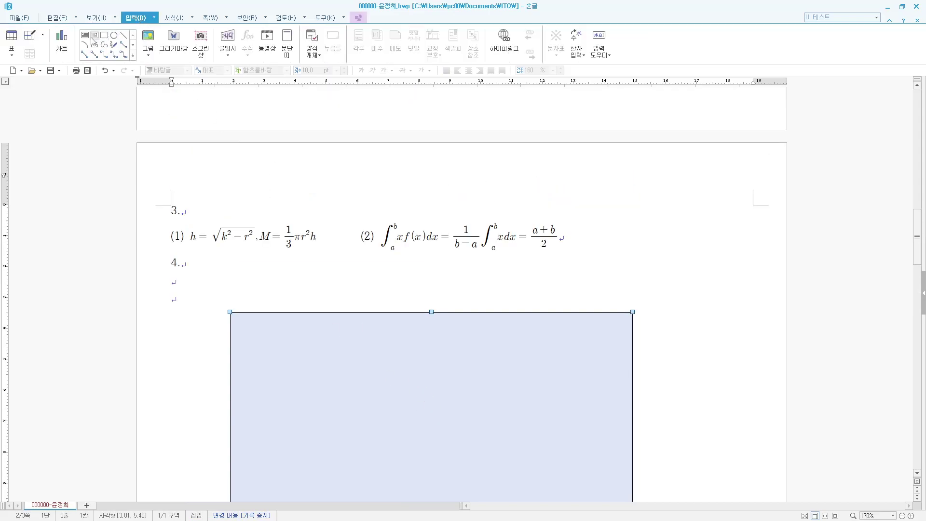
left_click(84, 35)
mouse_move(275, 283)
left_mouse_down()
mouse_move(548, 357)
mouse_move(601, 337)
left_mouse_up()
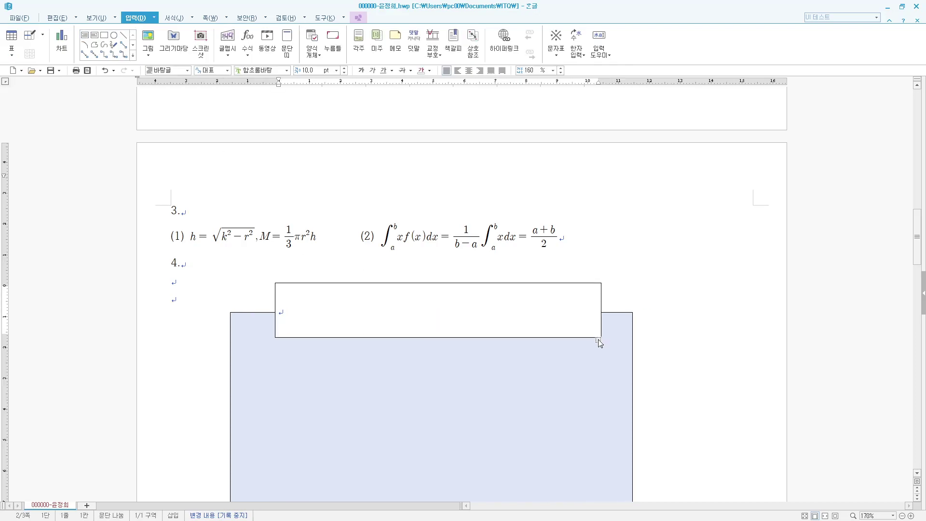
type("경제 핵")
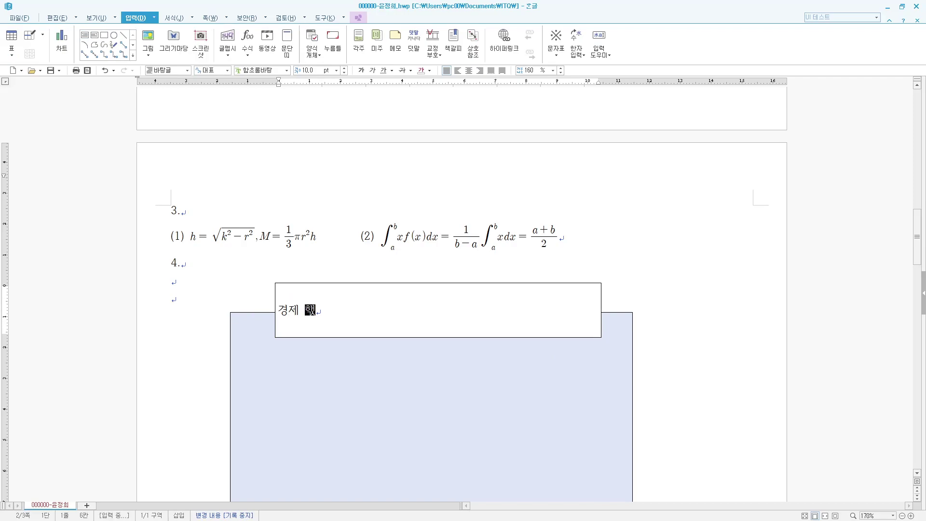
type("심개념")
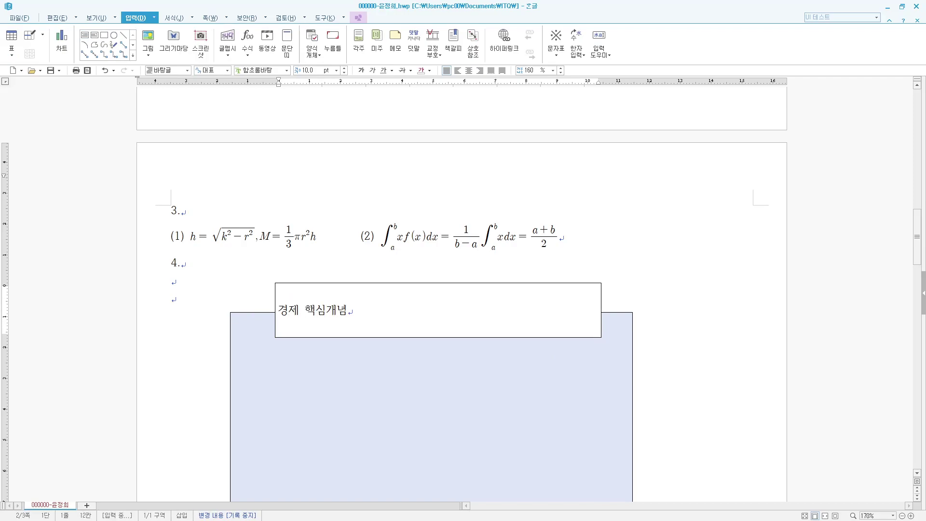
left_click(369, 308)
- Format the title in 궁서 at 22 pt and centre it in the box
left_click_drag(368, 308, 262, 310)
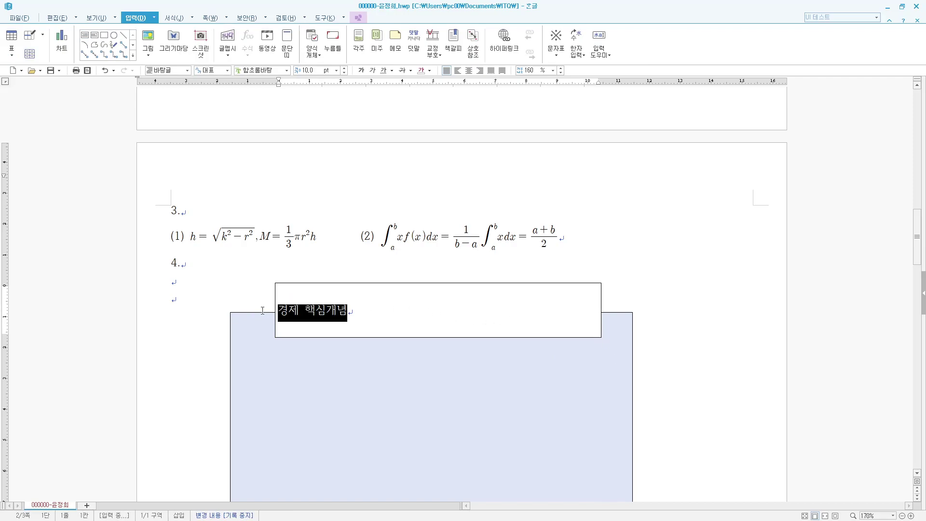
key("alt+l")
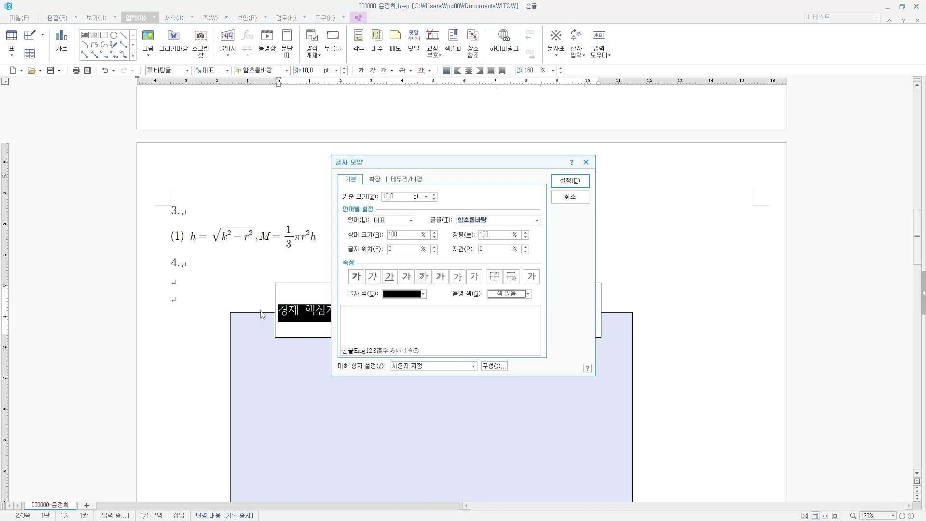
type("궁서")
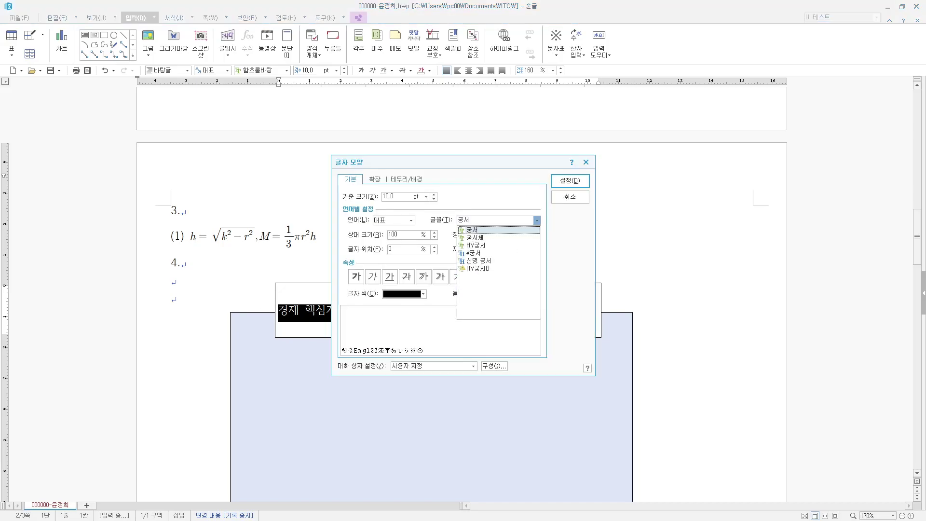
key("shift+Tab")
key("shift+Tab")
type("24")
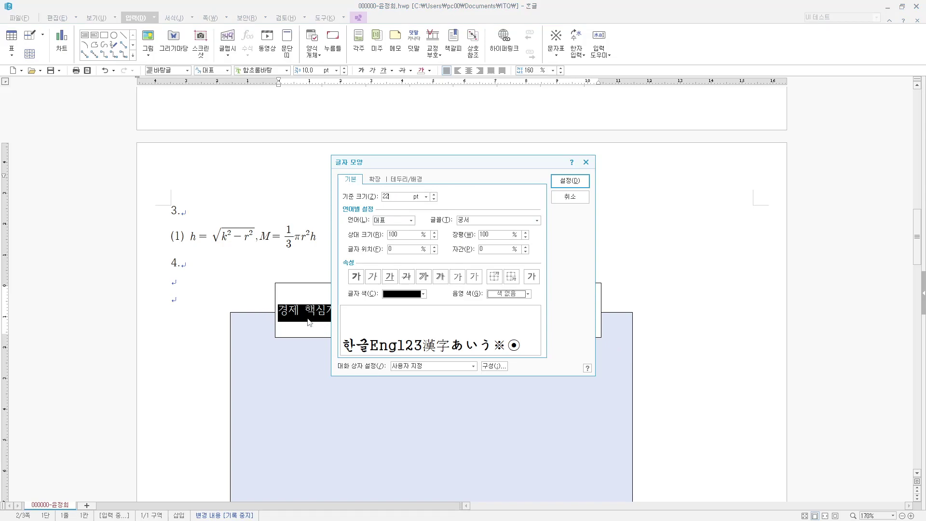
left_click(570, 182)
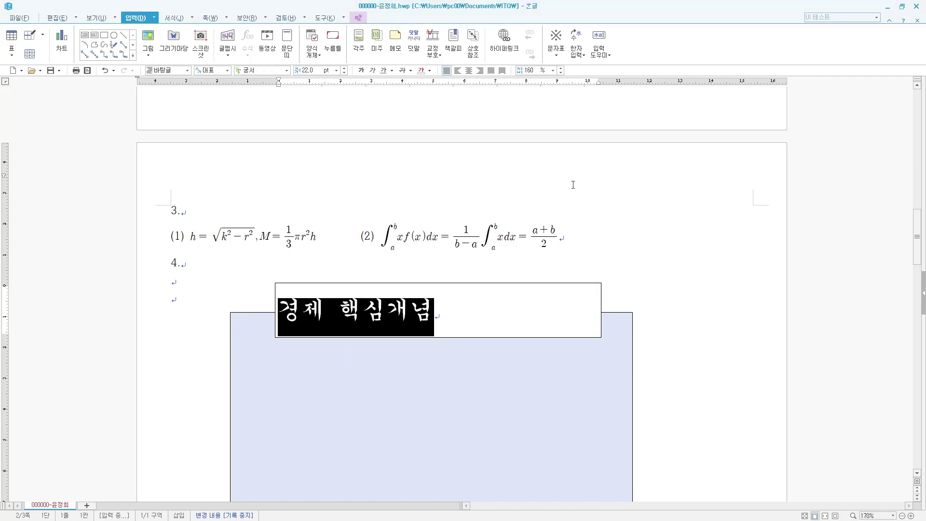
left_click(469, 70)
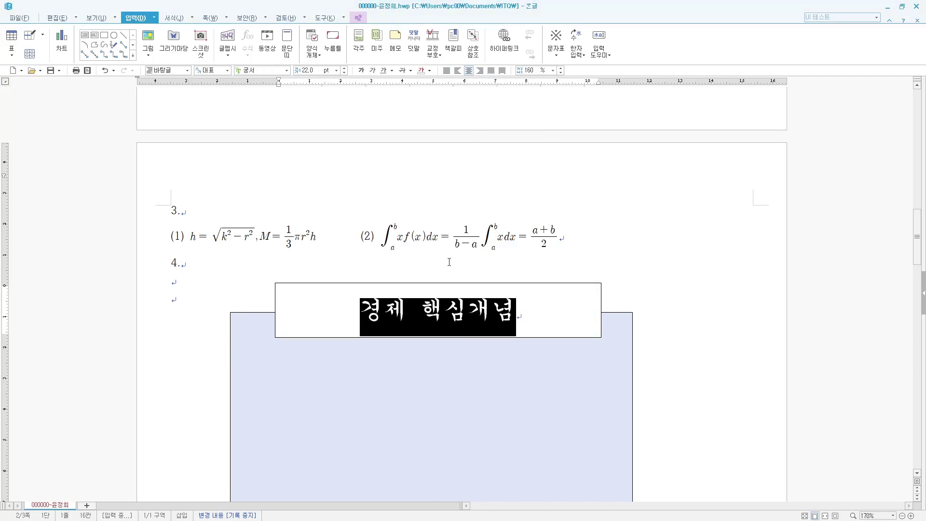
double_click(386, 283)
- Size the title box 90 × 17 mm with semicircular (반원) corners
left_click(336, 166)
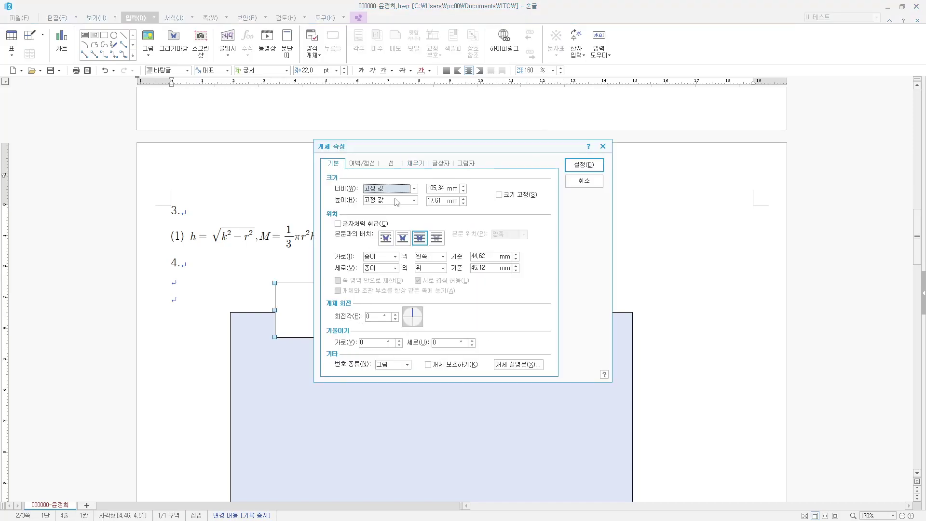
type("9")
key("Tab")
key("Tab")
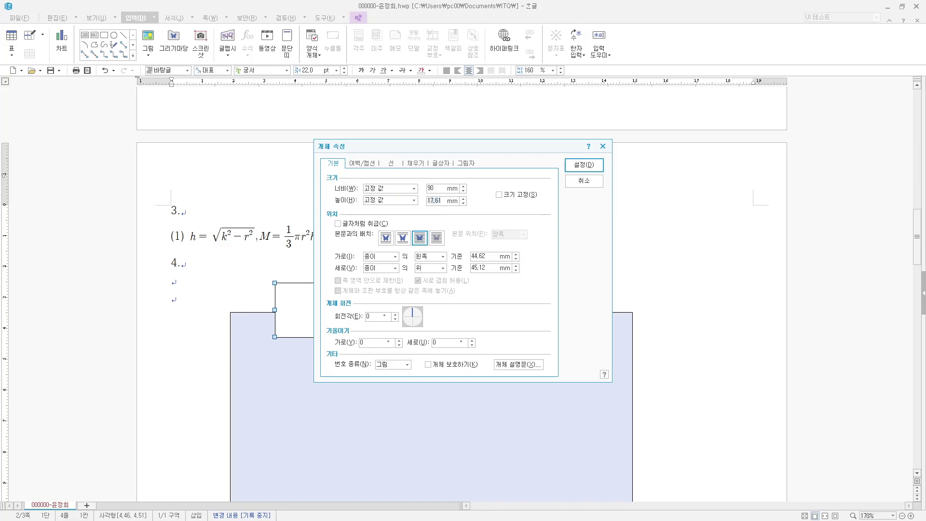
type("17")
left_click(396, 166)
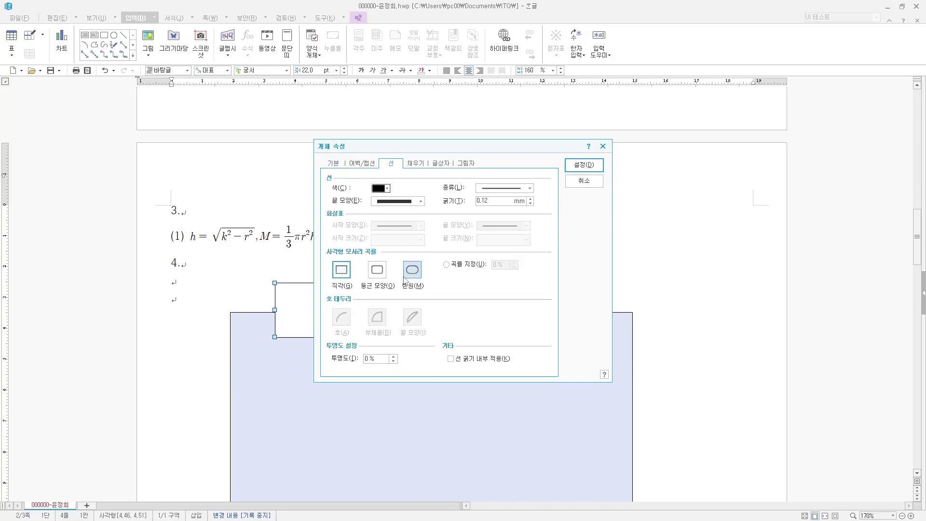
left_click(410, 270)
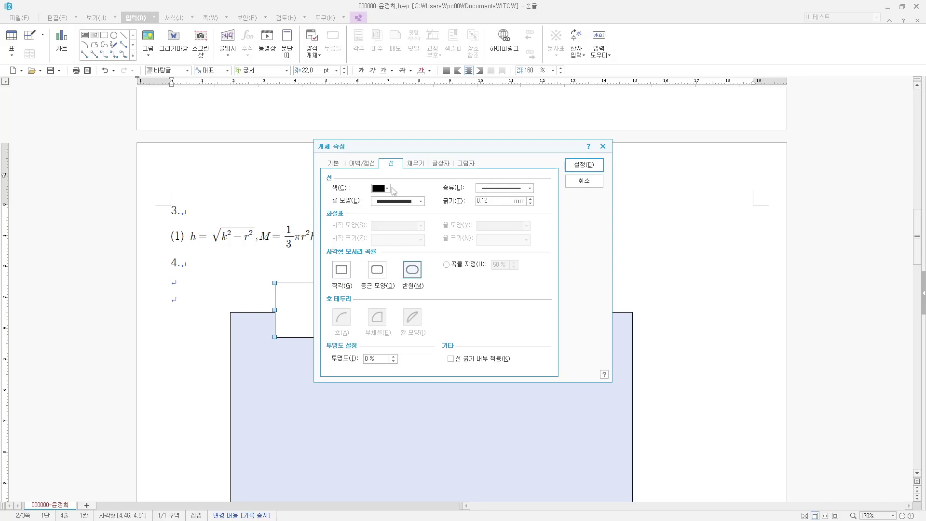
- Fill the title box with blue and apply the property changes
left_click(414, 164)
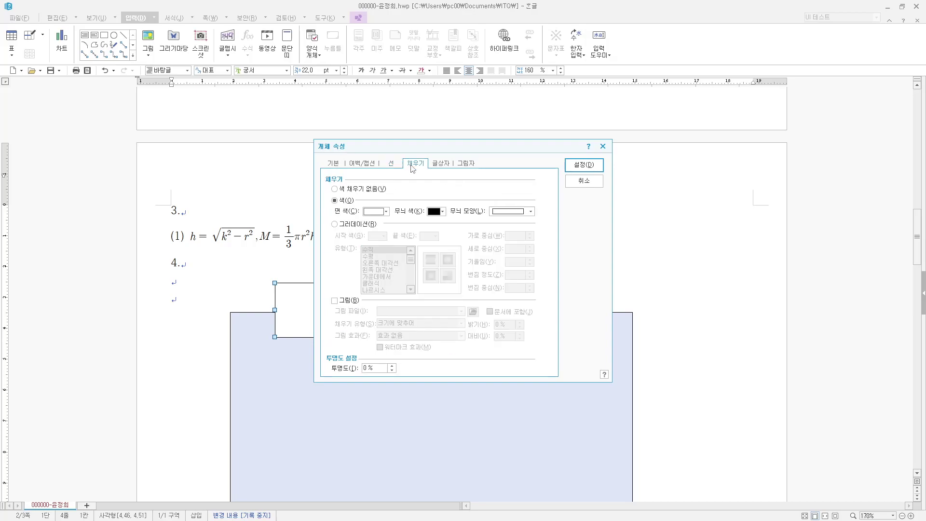
left_click(378, 212)
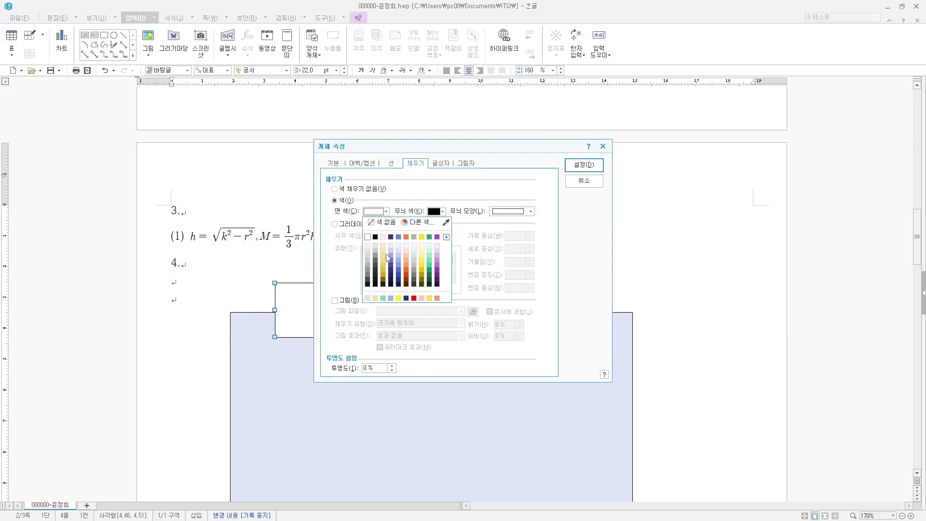
left_click(415, 223)
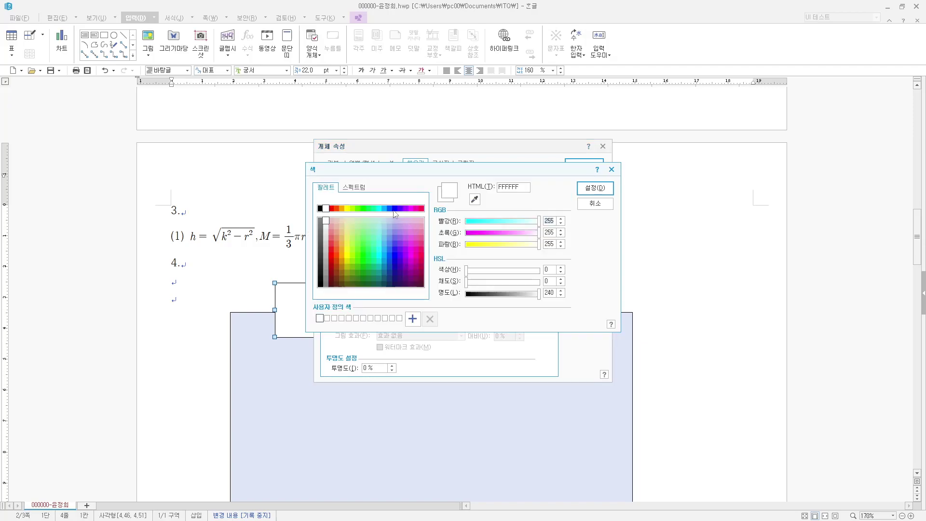
left_click(396, 211)
left_click(594, 188)
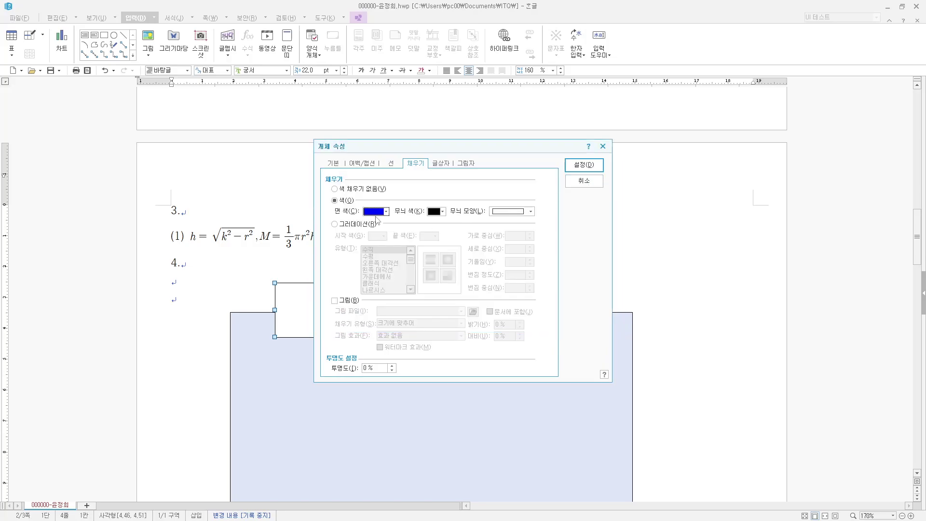
left_click(586, 163)
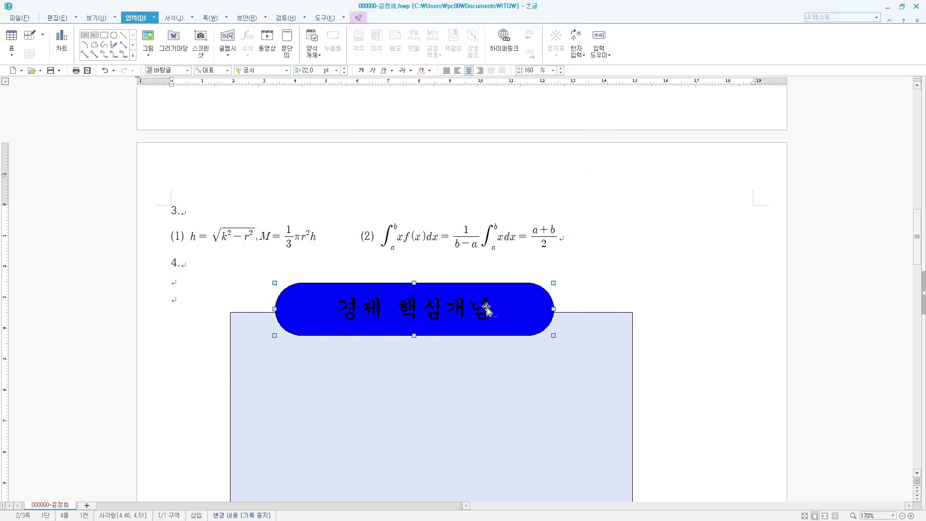
key("Escape")
- Make the '경제 핵심개념' title text white
left_click_drag(489, 313, 320, 313)
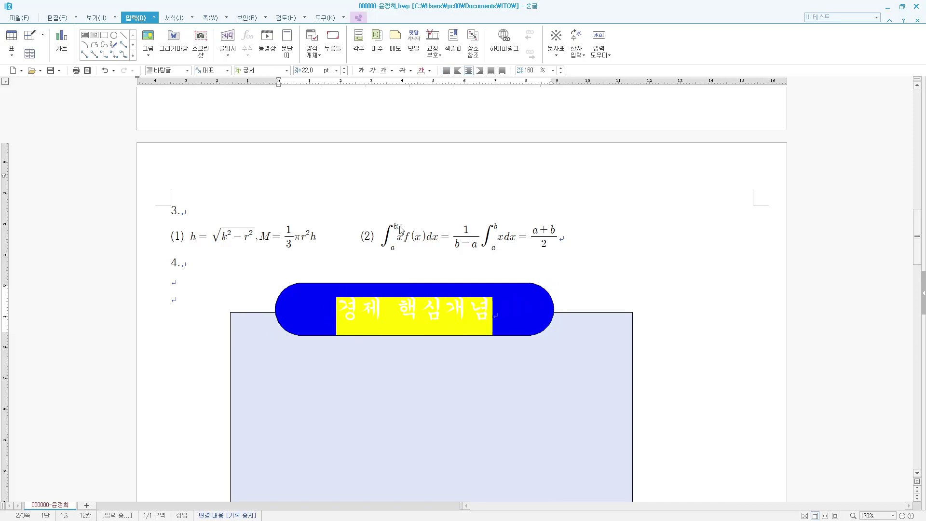
key("alt+l")
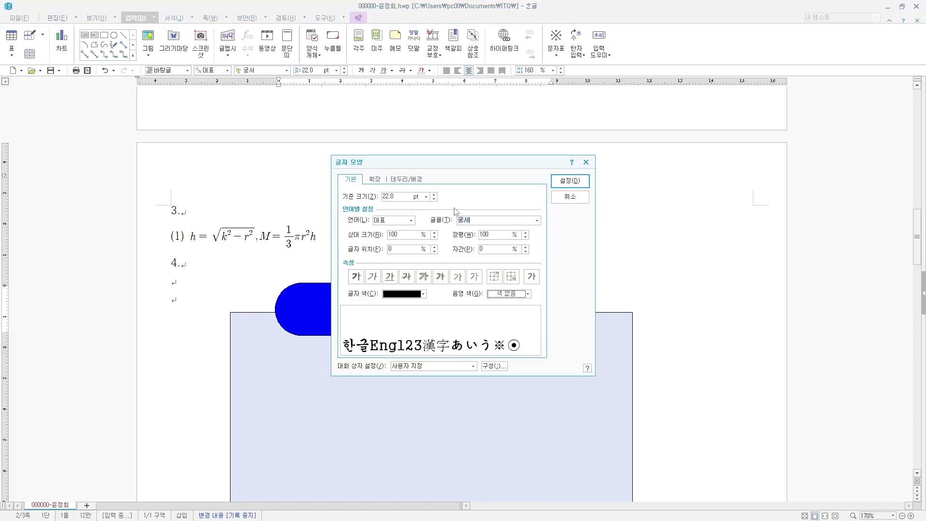
left_click(423, 294)
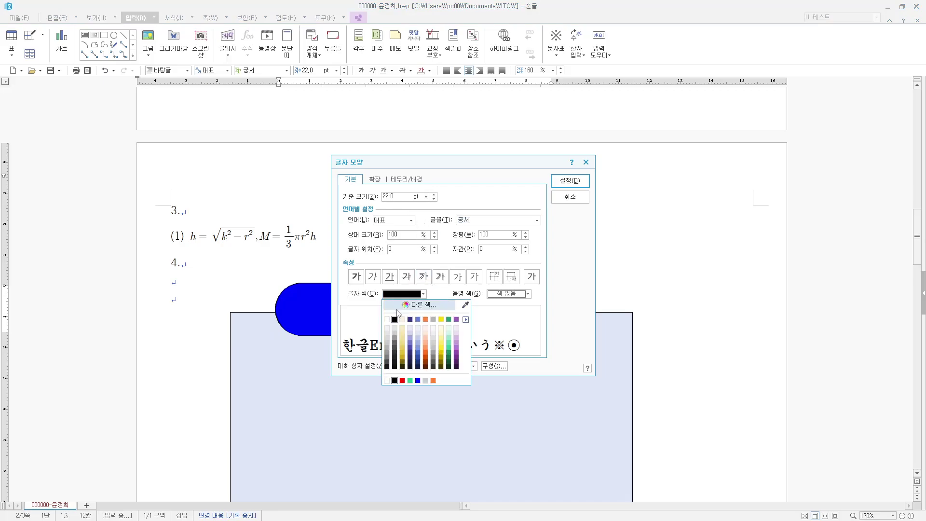
left_click(389, 321)
left_click(569, 181)
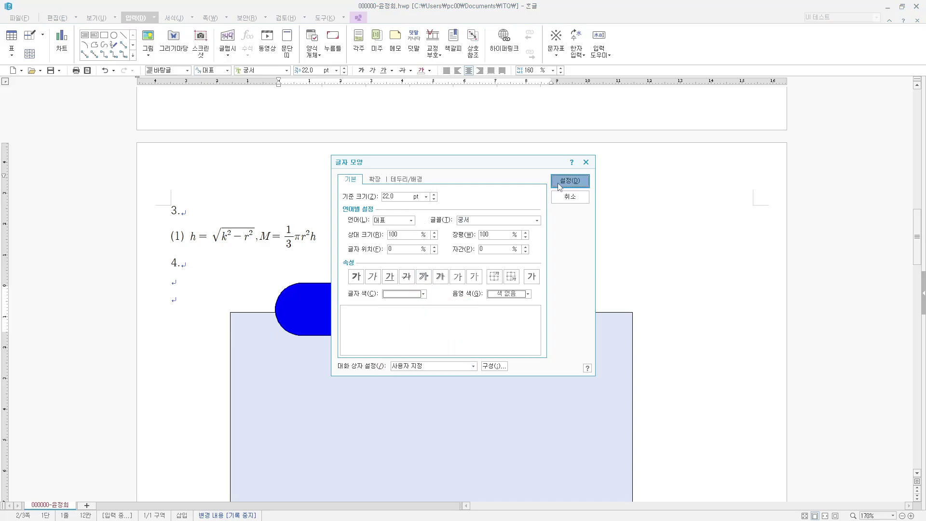
left_click(685, 297)
scroll(684, 298, "down", 3)
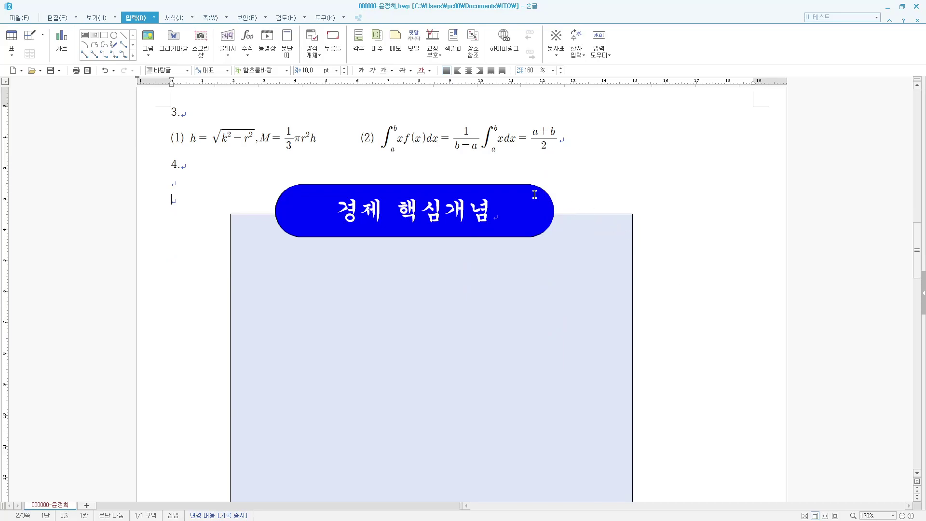
- Nudge the title box right and draw a new rectangle over the light-blue panel
left_click_drag(532, 187, 544, 190)
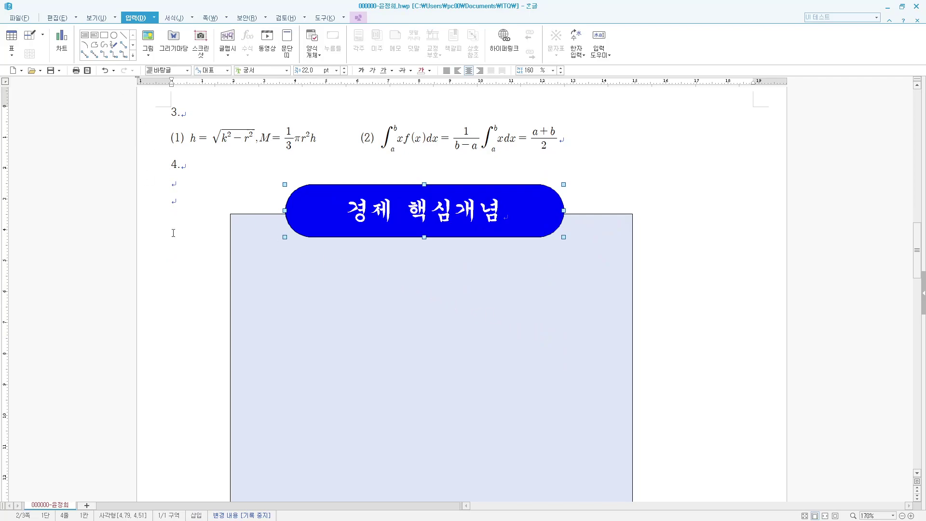
left_click(161, 213)
left_click(105, 36)
mouse_move(340, 282)
left_mouse_down()
mouse_move(609, 378)
mouse_move(684, 387)
left_mouse_up()
double_click(653, 333)
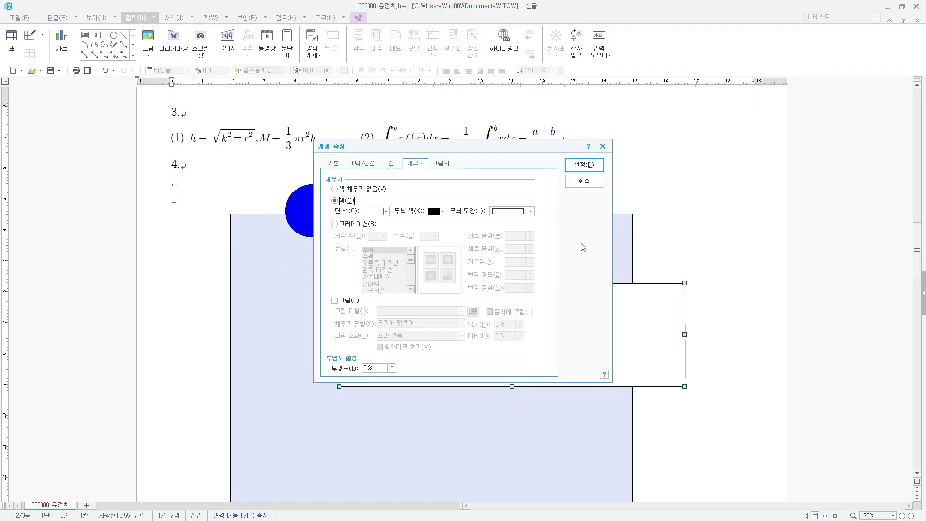
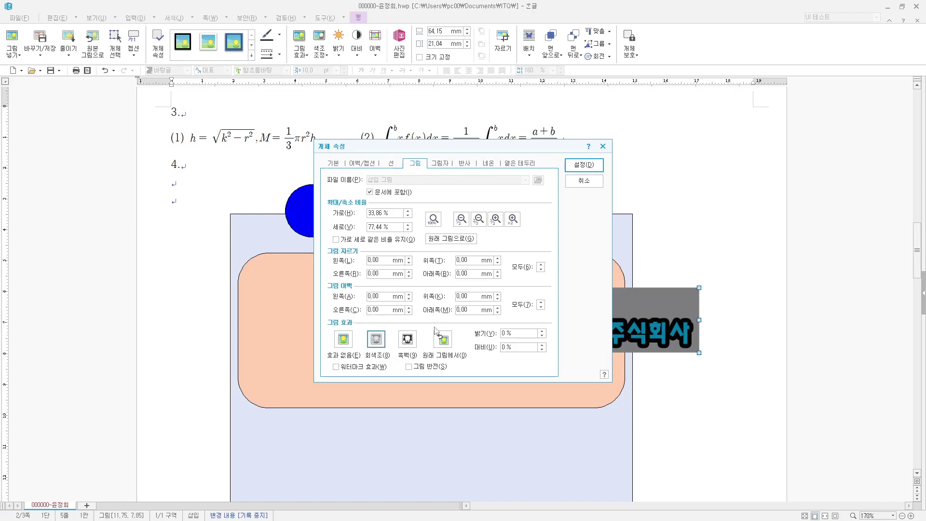
- Apply the greyscale logo settings, move the logo left in the peach box, and hyperlink it to bookmark 저축
left_click(584, 164)
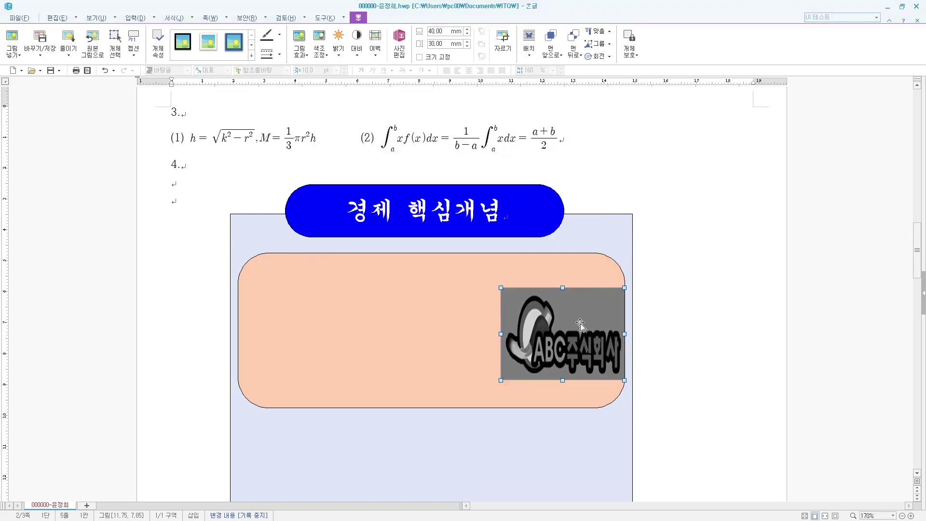
left_click_drag(579, 318, 352, 315)
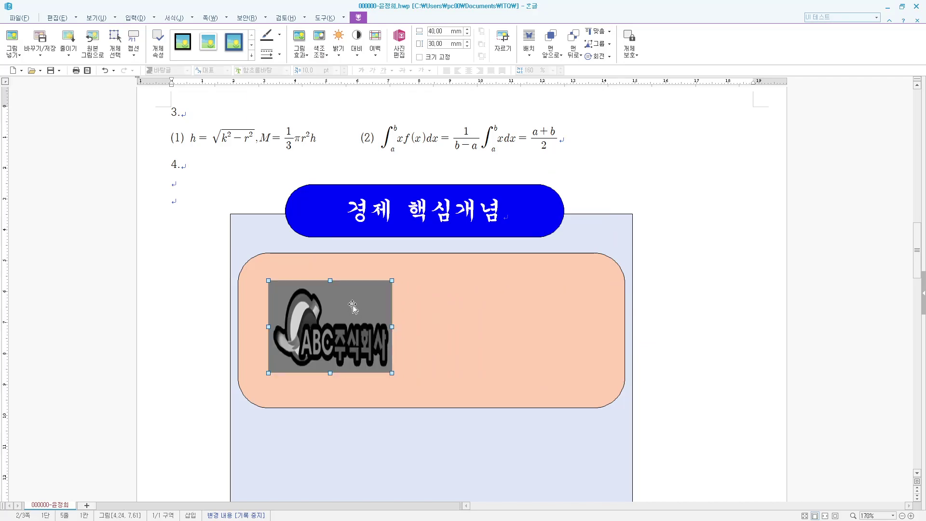
right_click(353, 305)
left_click(387, 455)
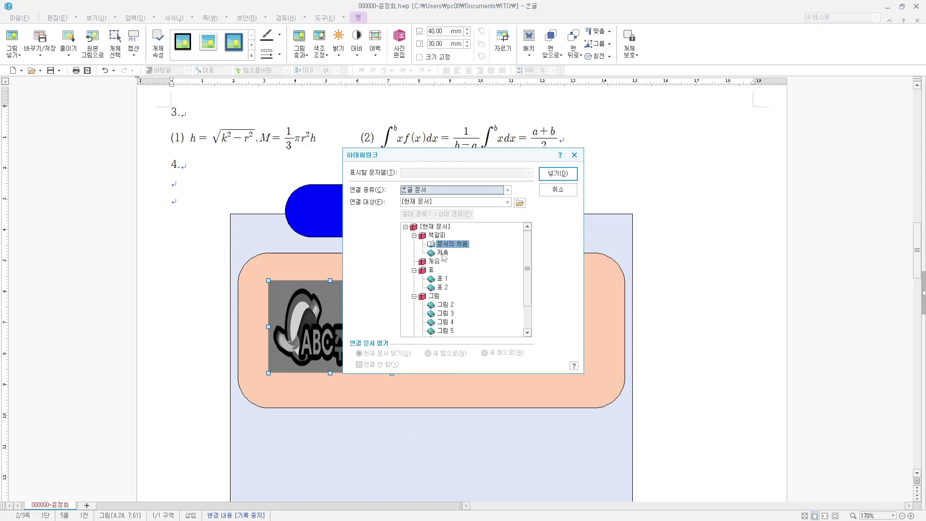
left_click(442, 252)
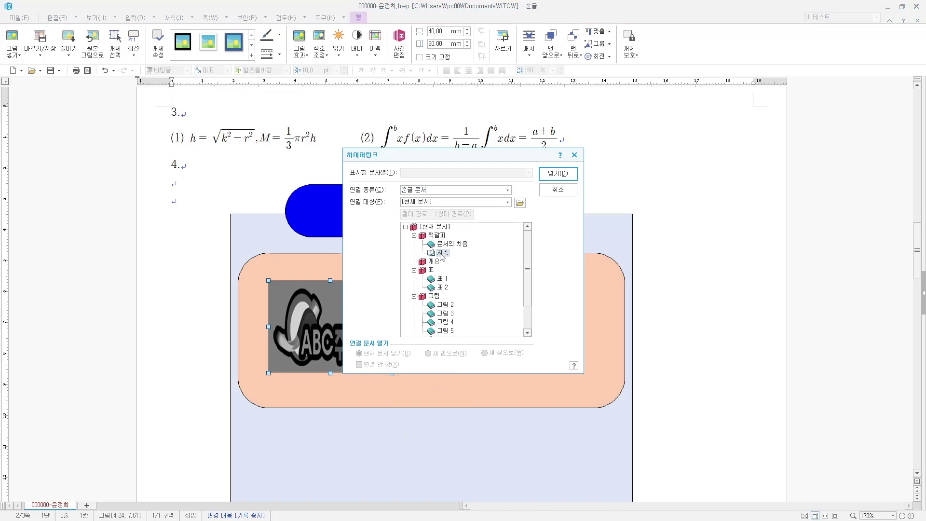
left_click(556, 174)
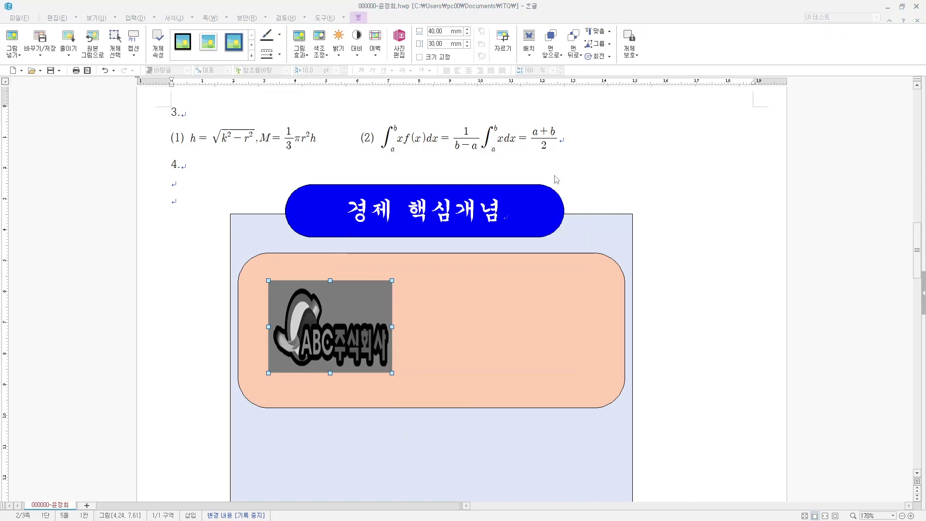
left_click(700, 320)
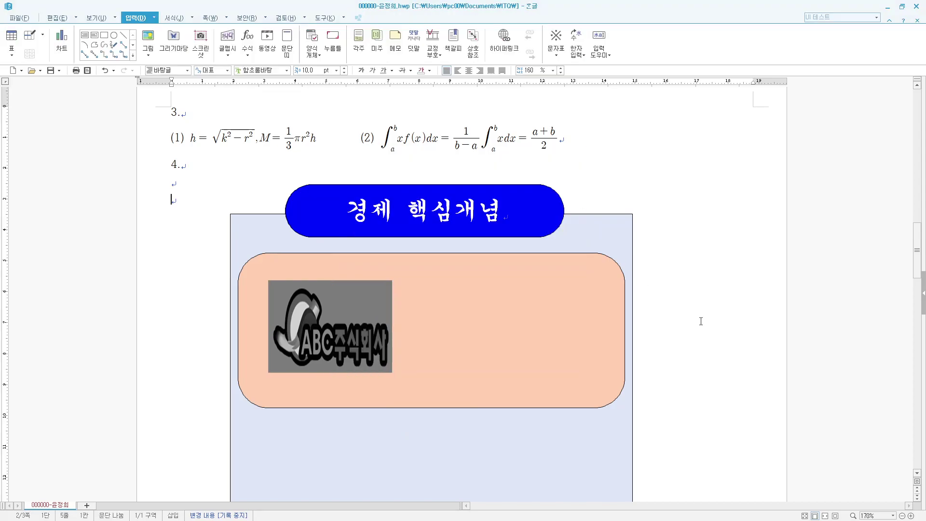
left_click(359, 315)
scroll(422, 323, "up", 10)
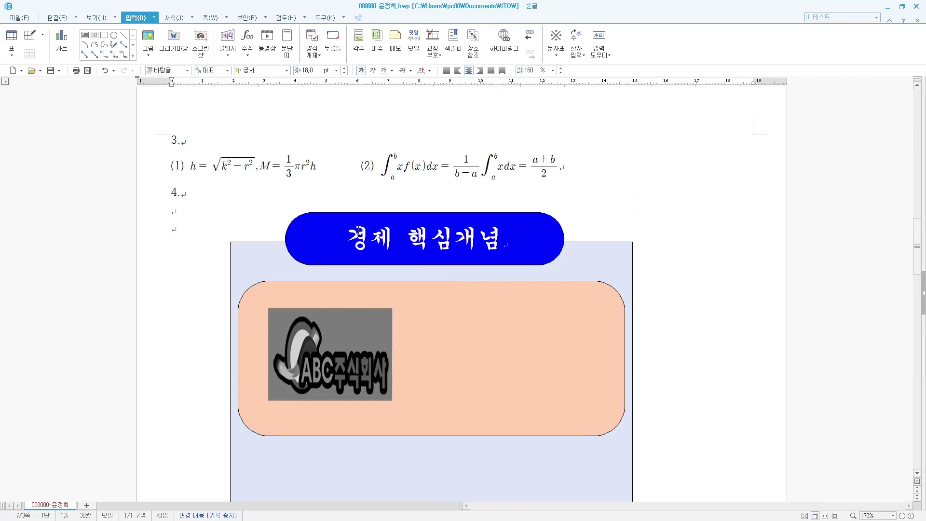
- Insert 경제교실 as text art in the 돋움 font with a chosen text-art shape
left_click(155, 18)
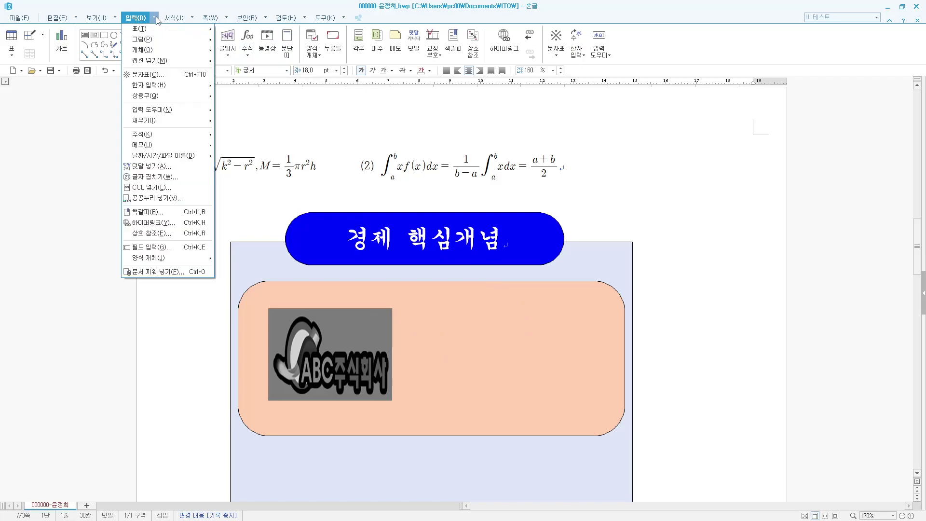
mouse_move(188, 50)
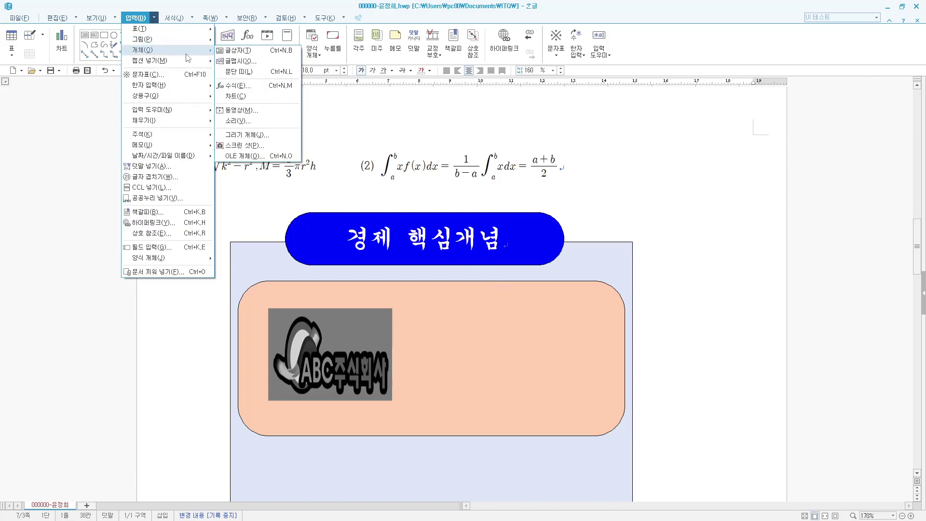
left_click(263, 63)
type("ㄱ")
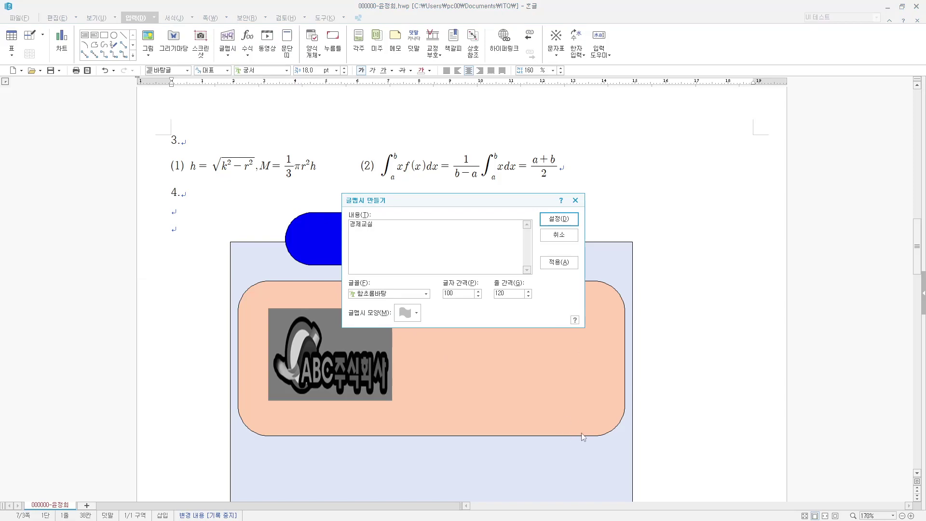
left_click(427, 294)
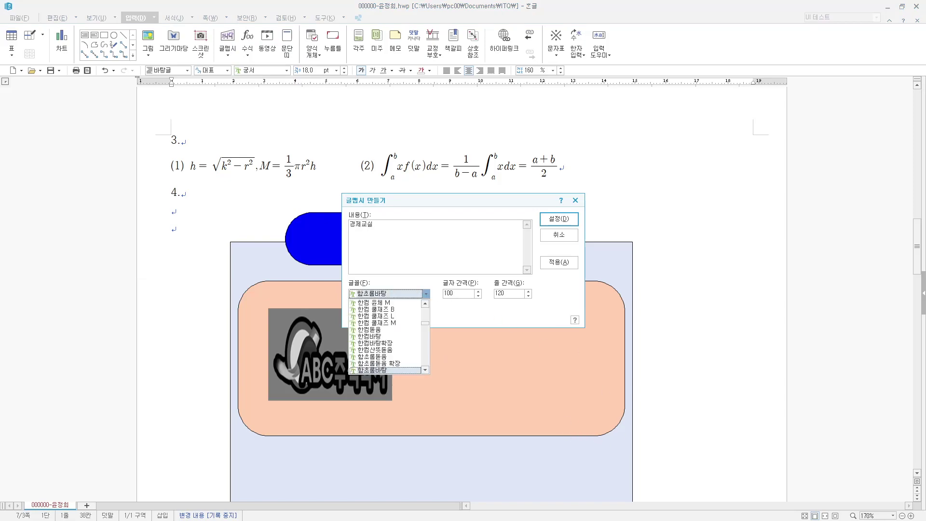
type("ㄷ")
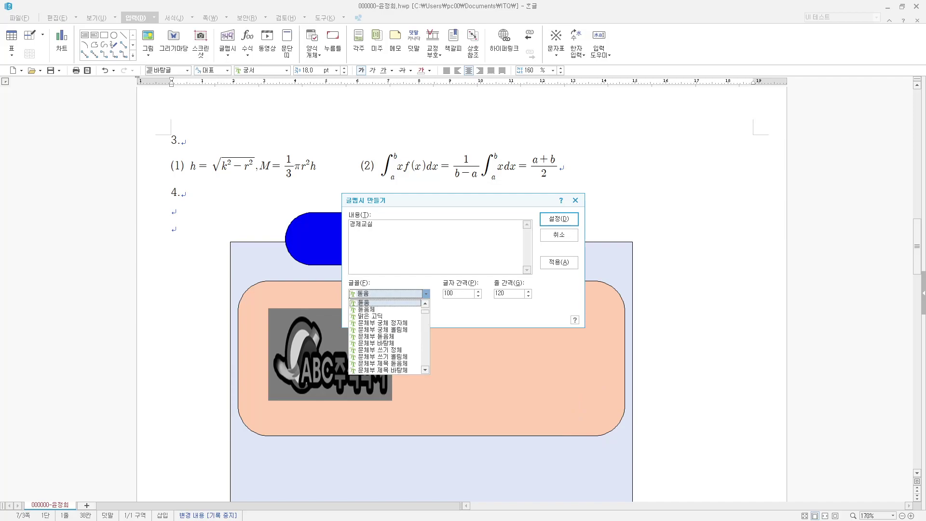
left_click(415, 303)
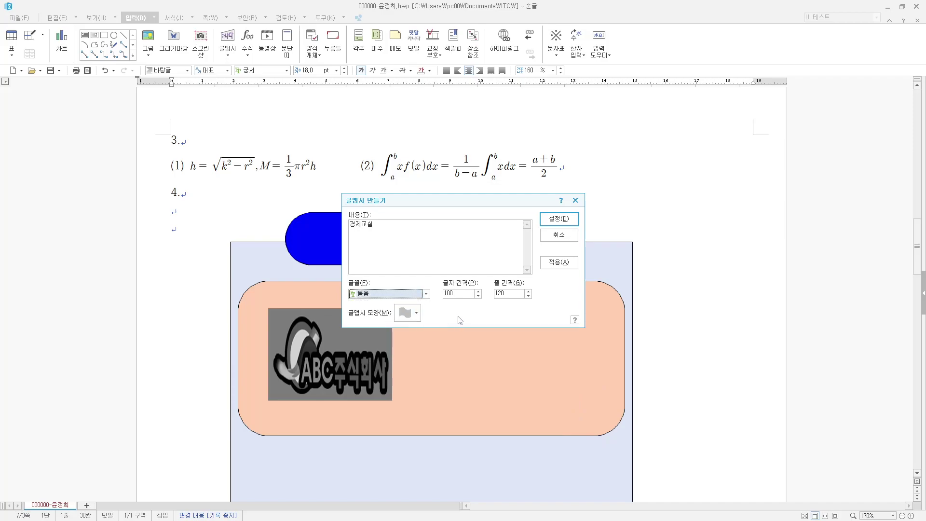
left_click(417, 313)
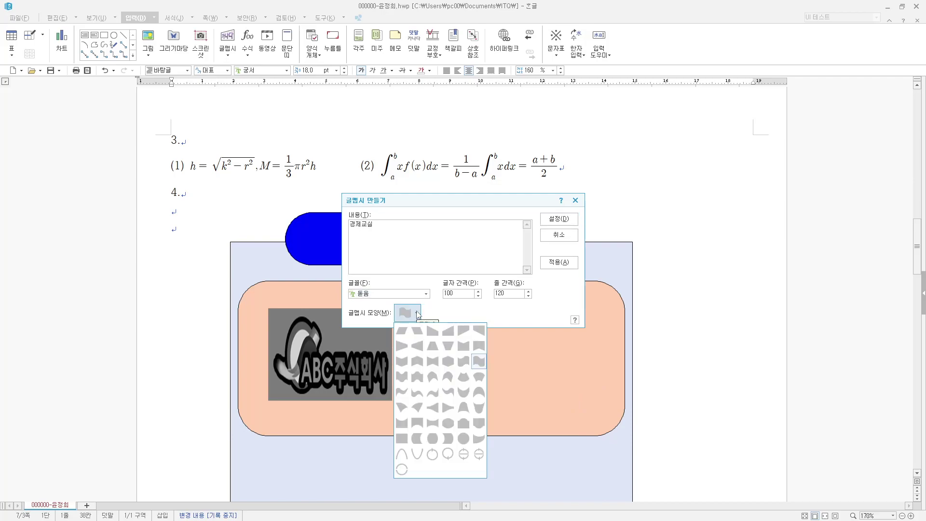
left_click(416, 362)
left_click(559, 218)
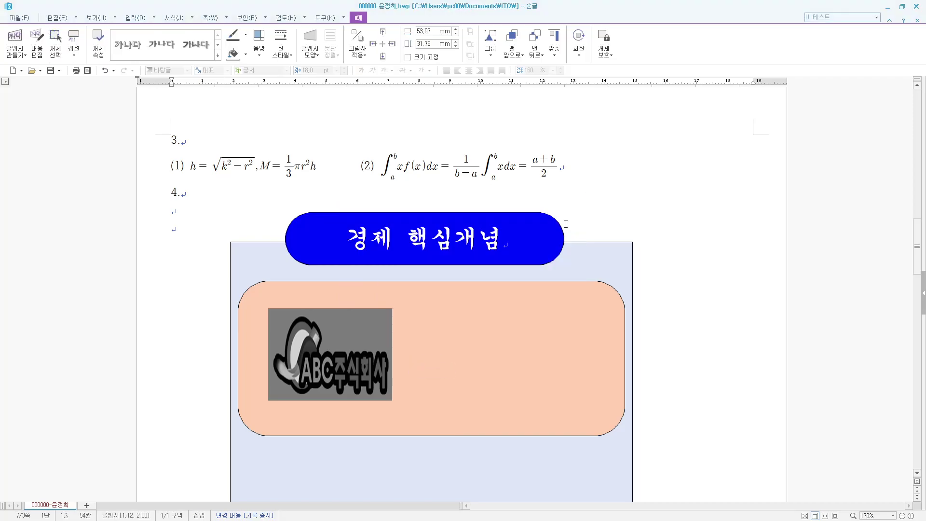
- Undo the accidental move of the peach rounded box
scroll(458, 387, "down", 3)
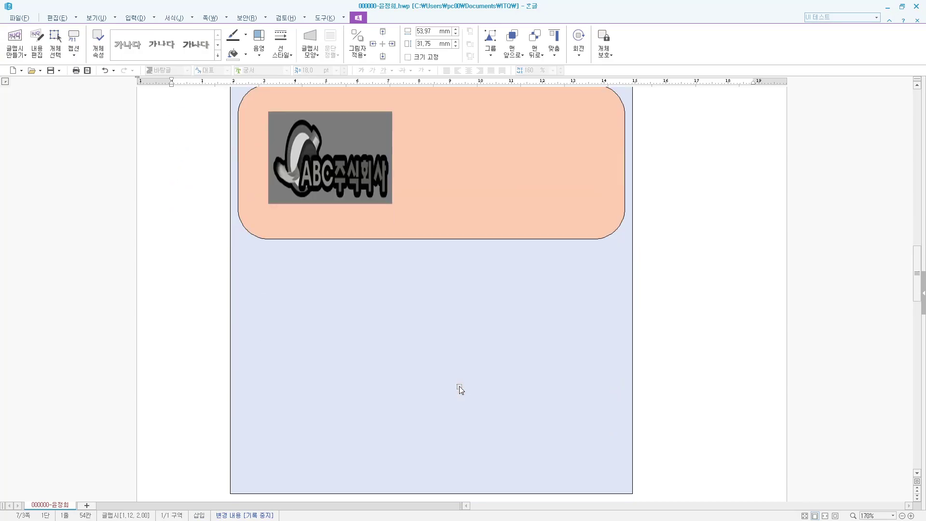
scroll(461, 388, "up", 3)
left_click_drag(602, 264, 757, 363)
scroll(627, 354, "down", 2)
left_click_drag(477, 174, 624, 180)
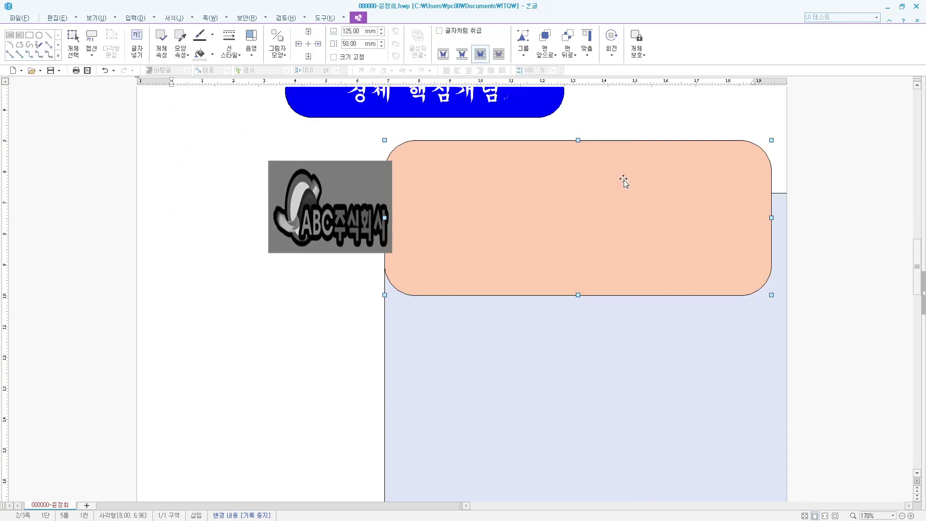
scroll(579, 170, "up", 8)
scroll(383, 246, "up", 6)
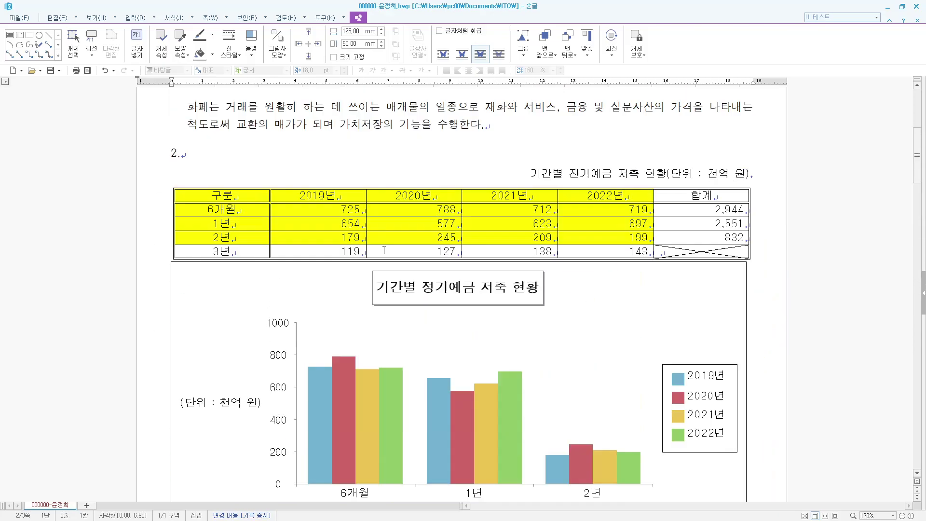
scroll(395, 270, "down", 12)
scroll(420, 305, "down", 4)
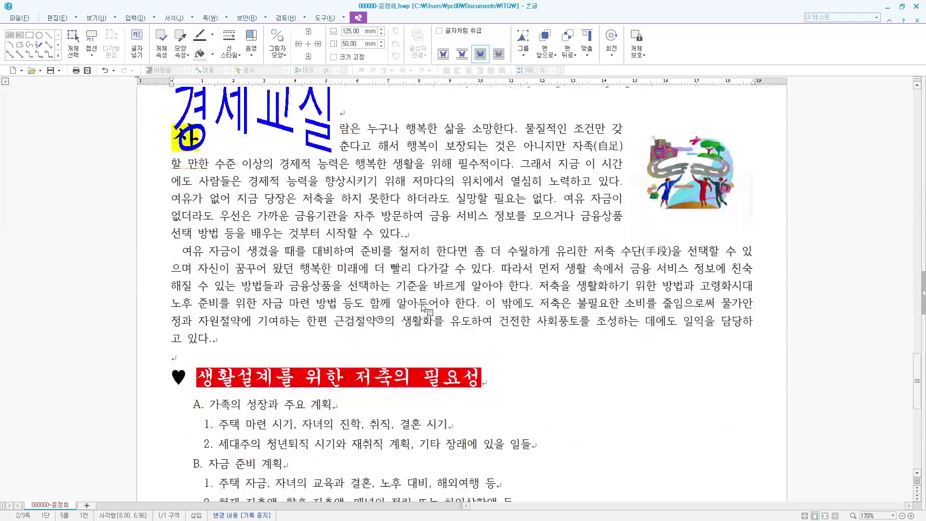
scroll(421, 308, "up", 5)
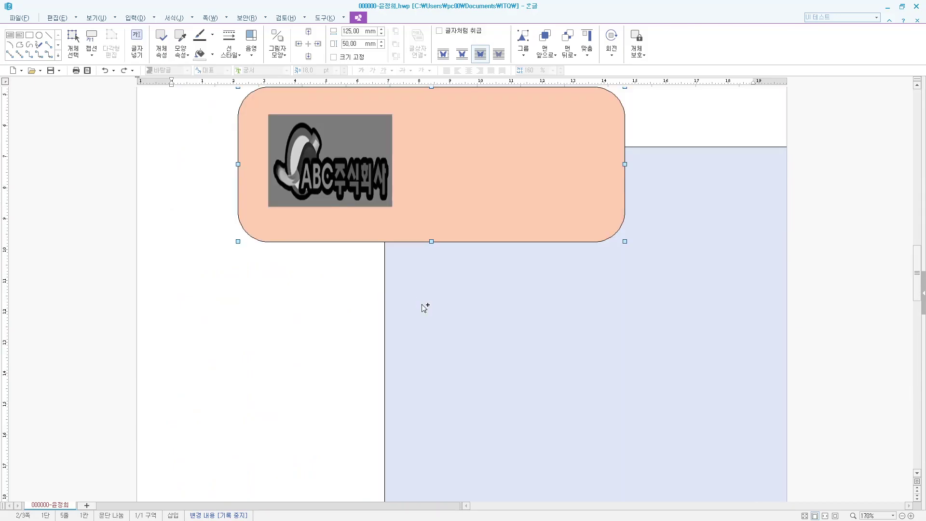
key("ctrl+z")
scroll(421, 307, "up", 3)
scroll(421, 308, "down", 8)
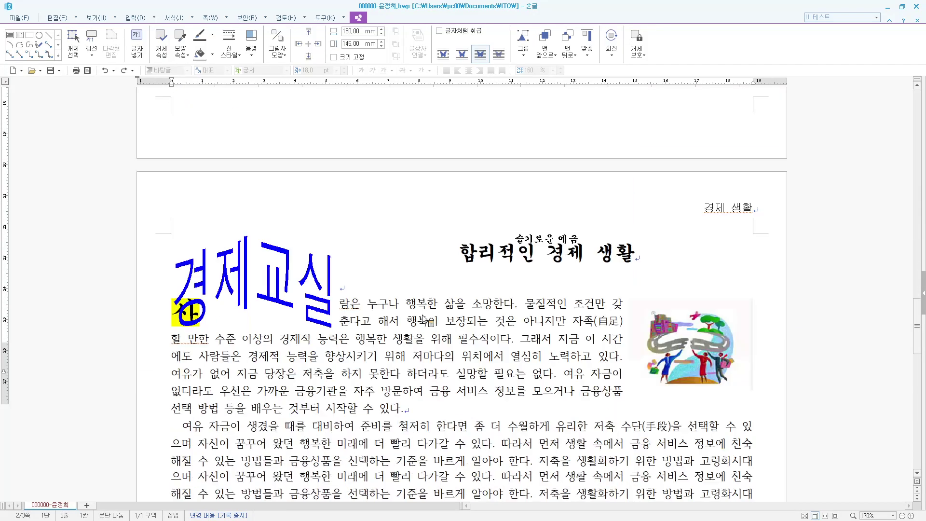
- Remove the 경제교실 text art from the next page and return to the line under item 4
left_click(291, 225)
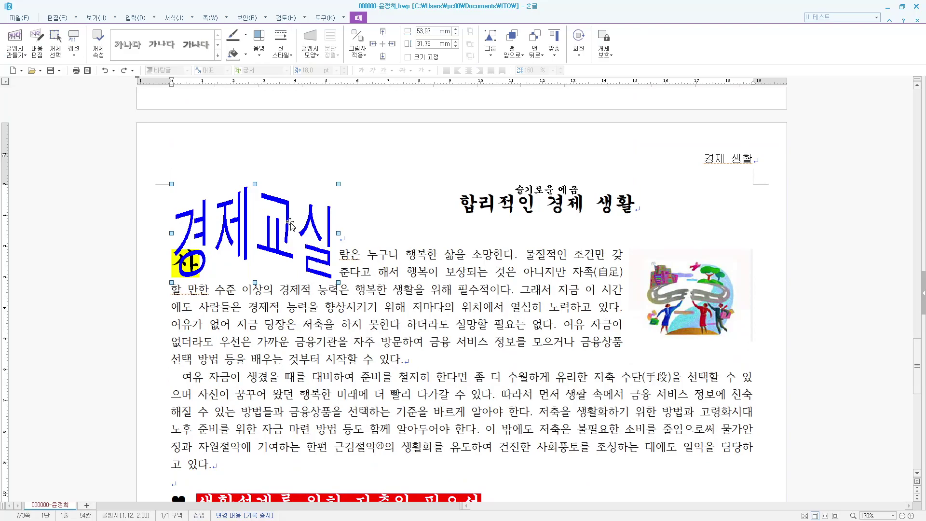
key("Delete")
scroll(289, 221, "up", 8)
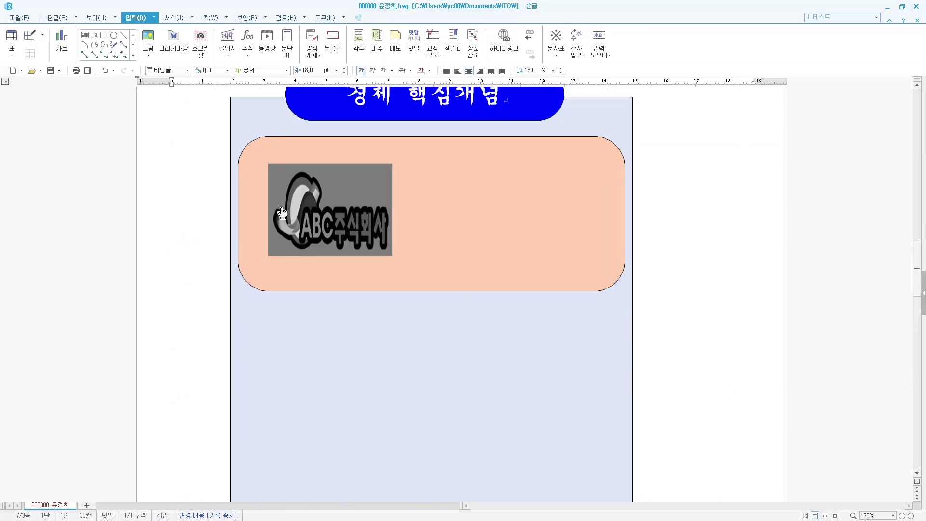
scroll(282, 213, "up", 3)
left_click(186, 213)
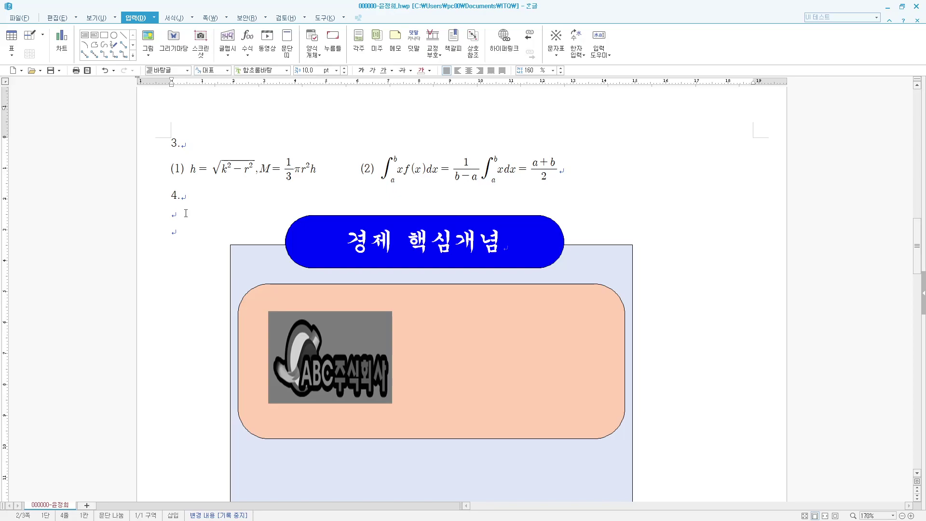
- Paste the 경제교실 text art under item 4, set it behind text, and move it right
key("ctrl+z")
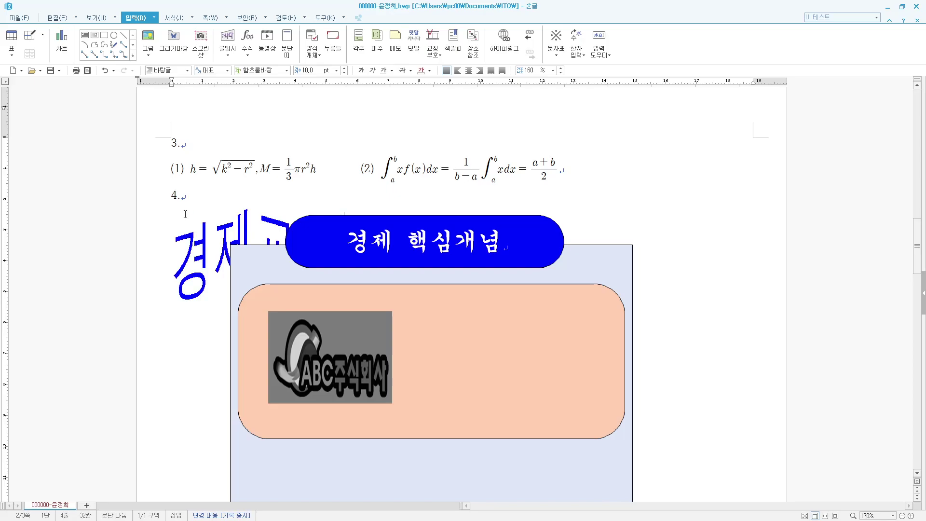
right_click(207, 240)
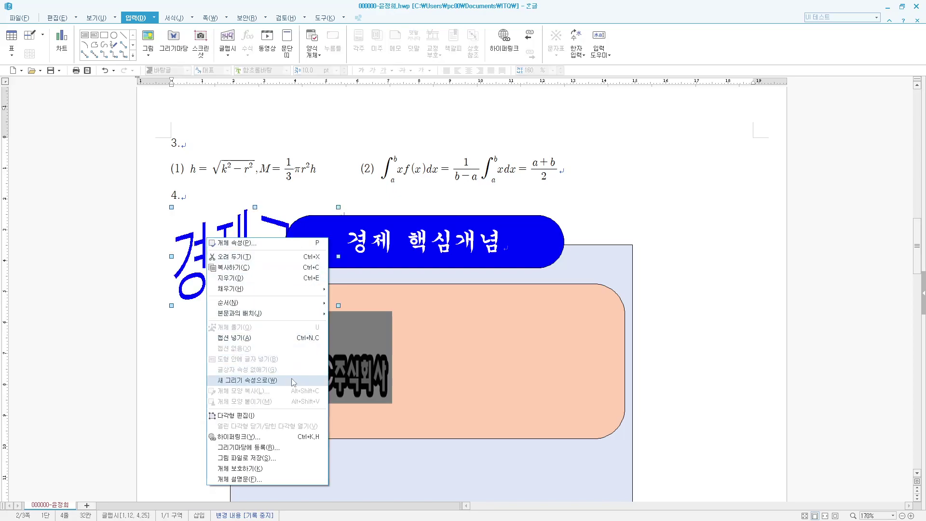
mouse_move(293, 321)
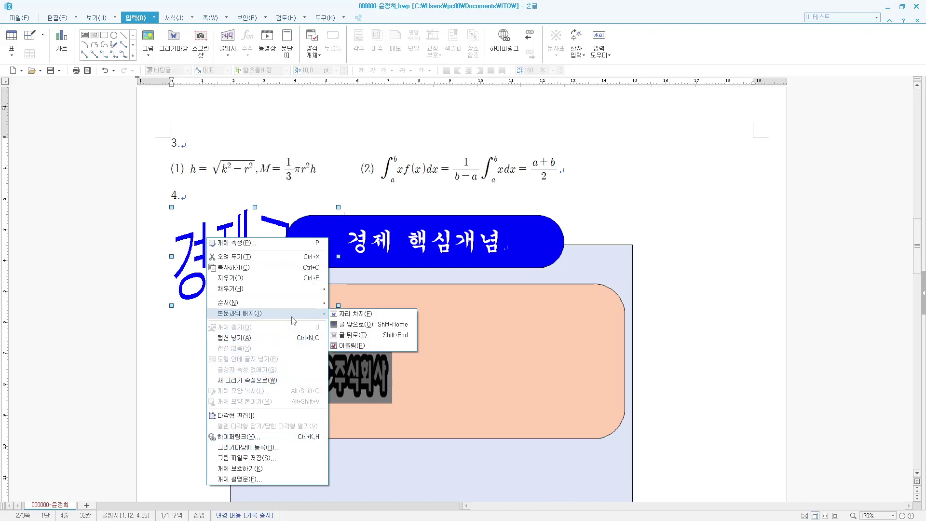
left_click(351, 334)
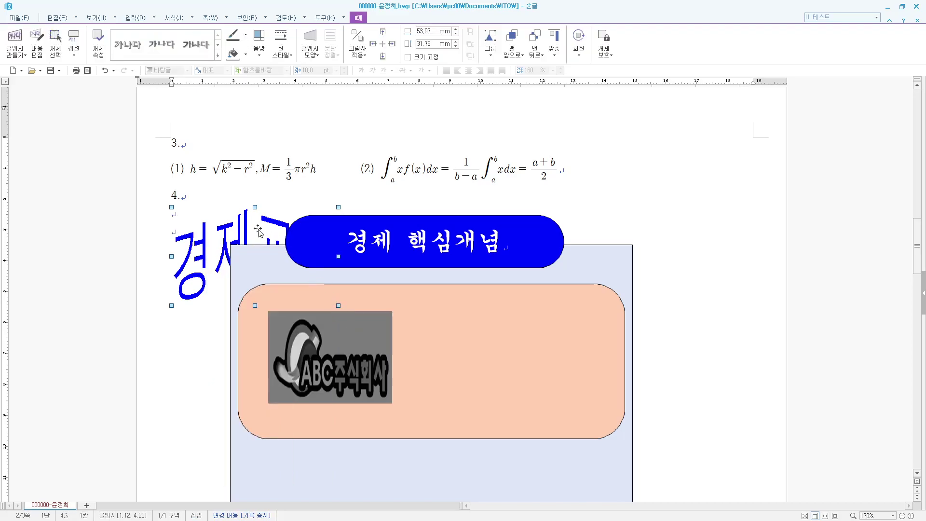
left_click_drag(259, 231, 651, 344)
- Switch the text art's wrapping to In Front of Text
right_click(654, 345)
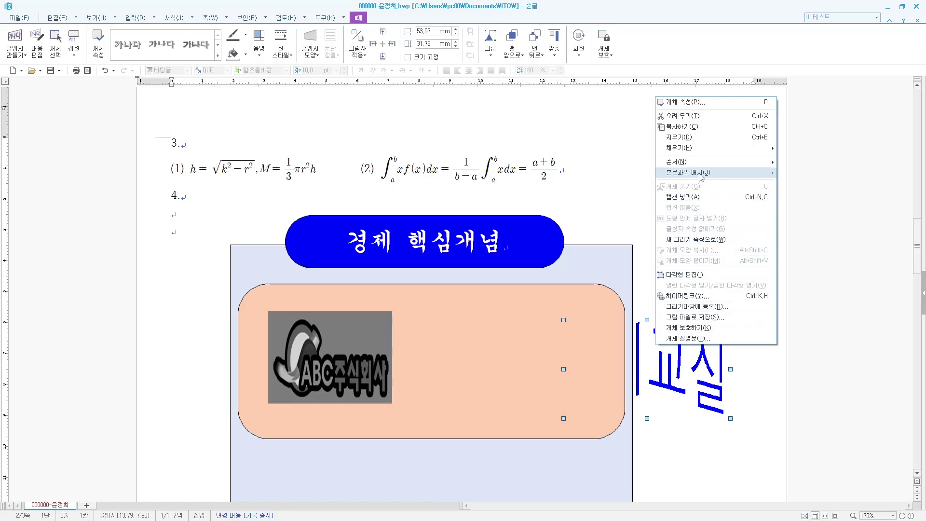
mouse_move(701, 174)
left_click(805, 172)
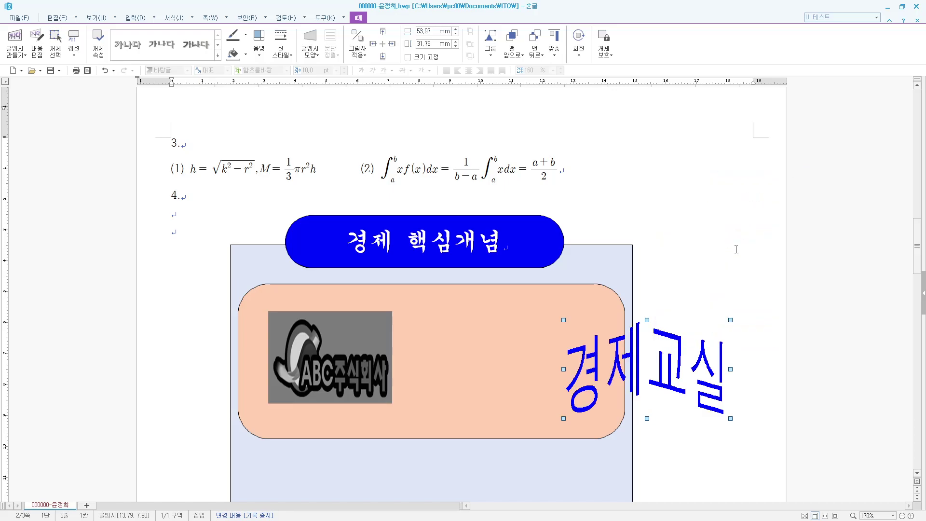
- Resize the 경제교실 text art to 50 × 35 mm
double_click(691, 366)
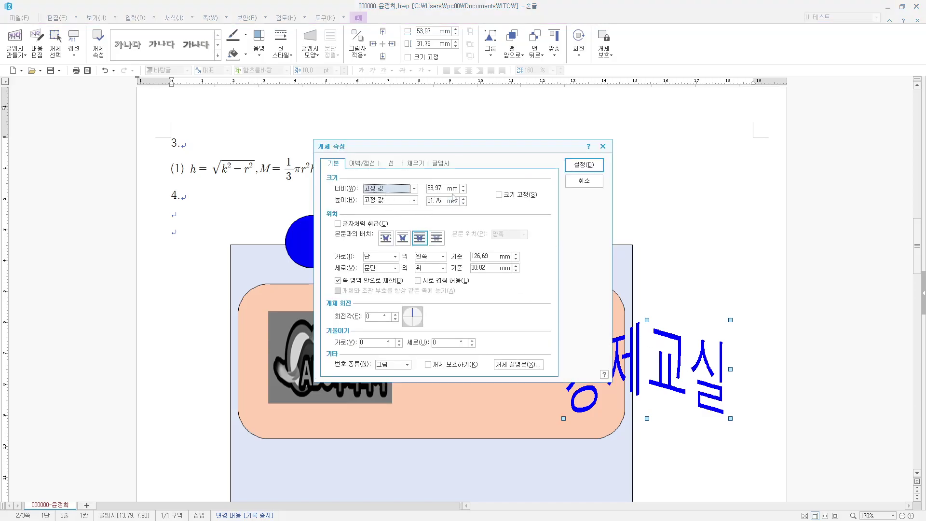
left_click(443, 188)
type("50")
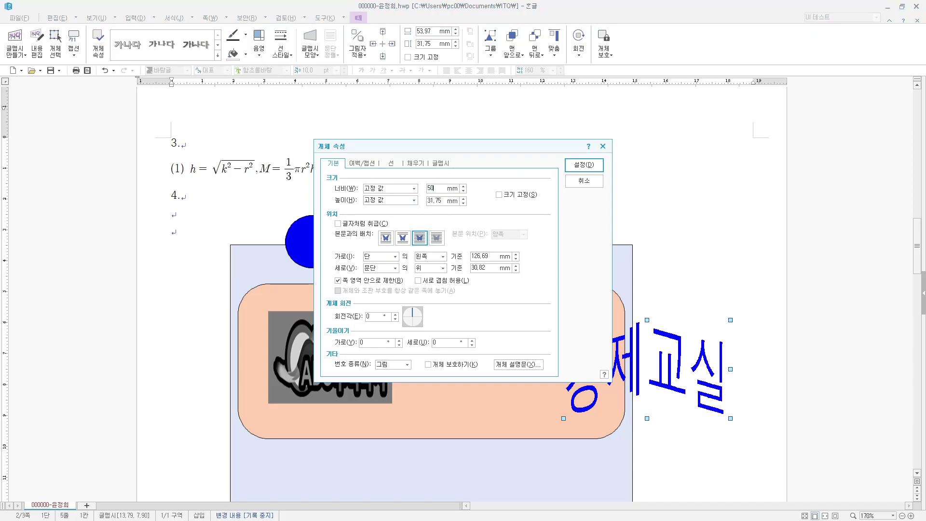
key("Tab")
type("35")
key("Return")
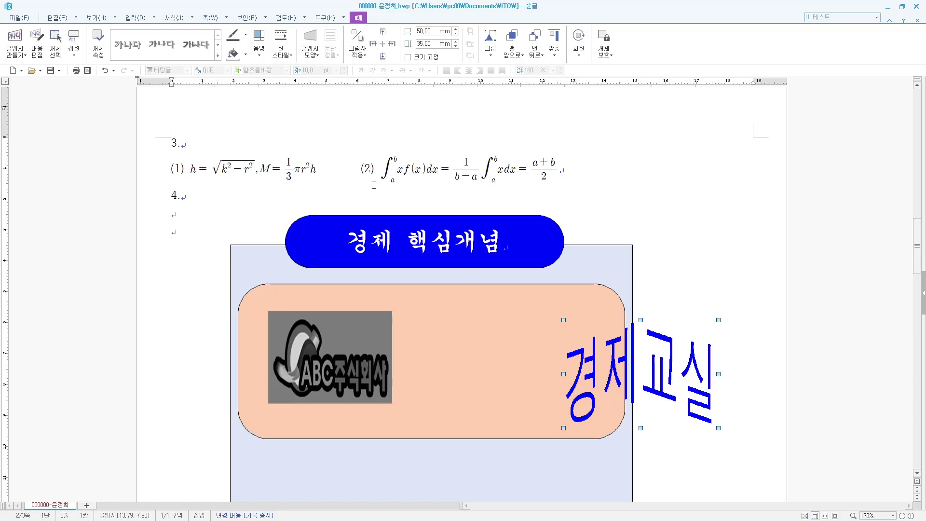
- Fill the text art red and move it left into the peach box
double_click(660, 344)
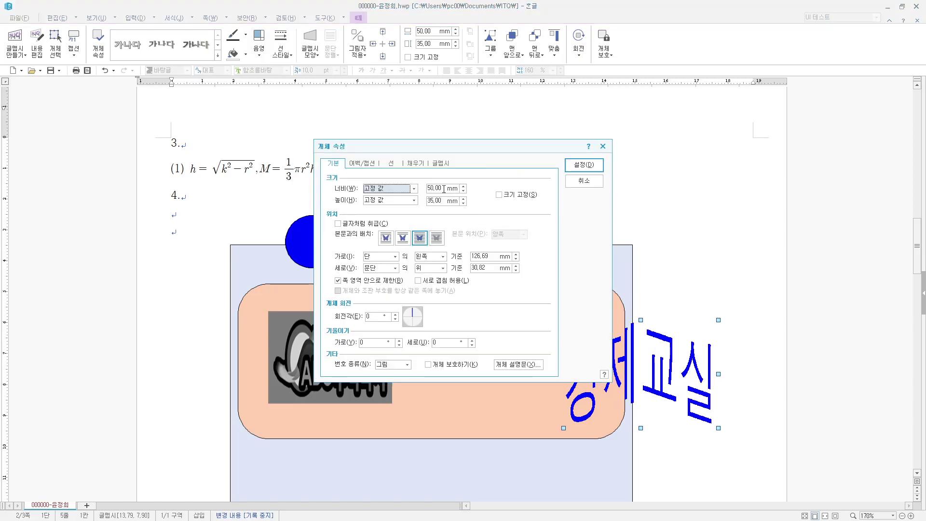
left_click(416, 163)
left_click(381, 211)
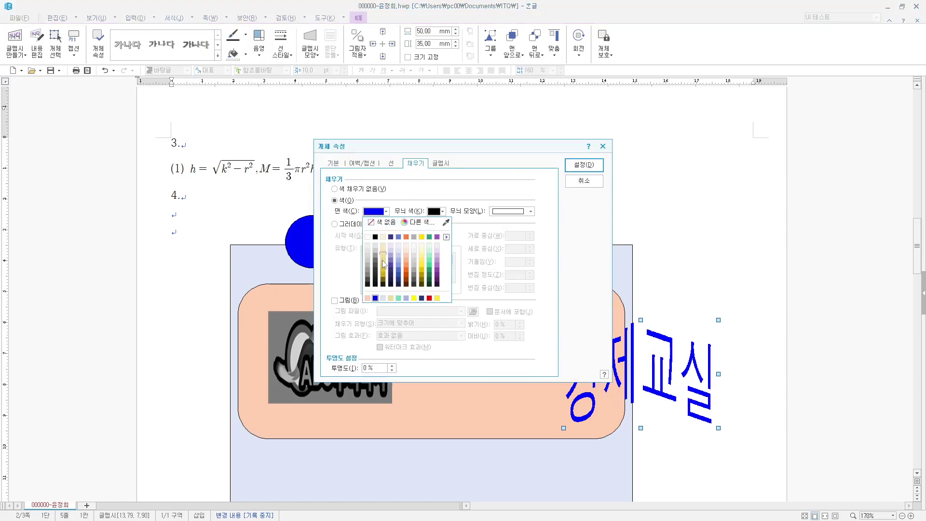
left_click(430, 297)
left_click(584, 164)
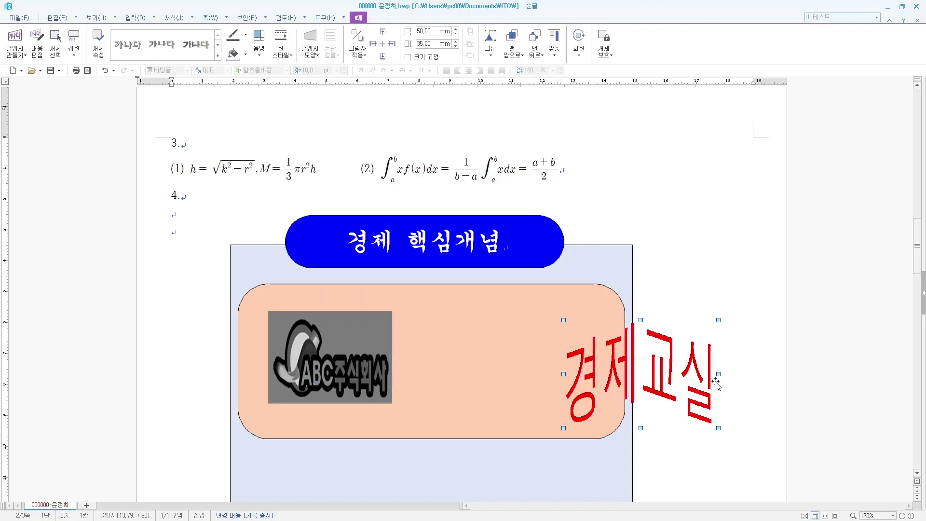
left_click_drag(708, 373, 581, 357)
scroll(651, 386, "down", 10)
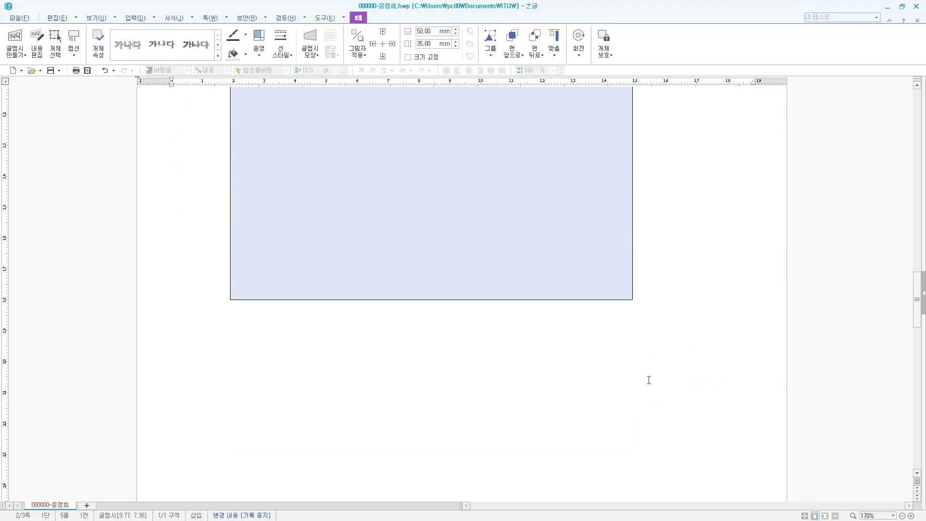
- Draw a small 15 × 8 mm rectangle below the large box
left_click(483, 364)
scroll(464, 384, "down", 4)
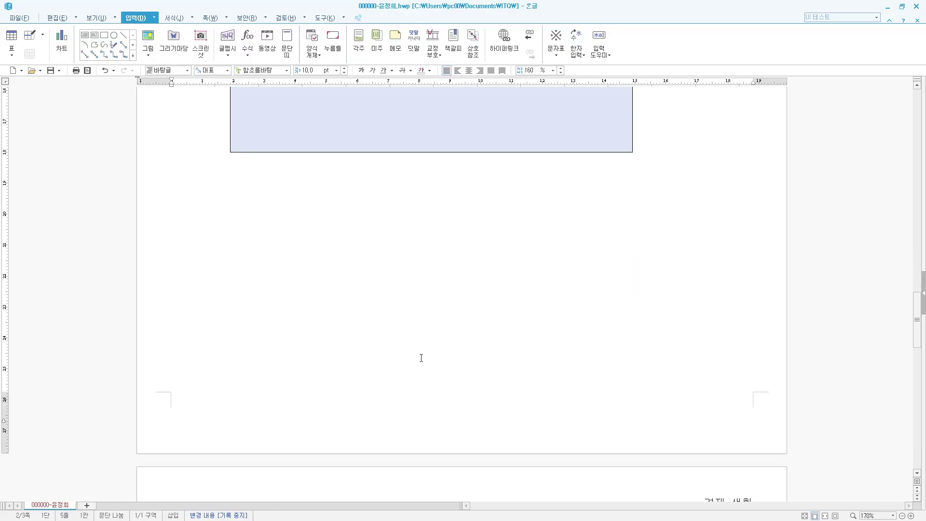
scroll(421, 358, "up", 1)
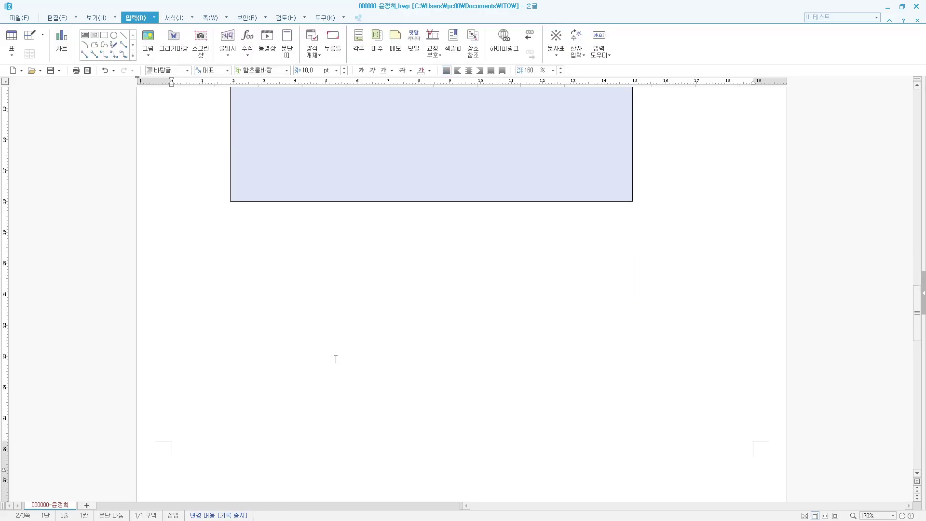
left_click(105, 37)
mouse_move(253, 270)
left_mouse_down()
mouse_move(308, 293)
mouse_move(312, 305)
left_mouse_up()
double_click(293, 290)
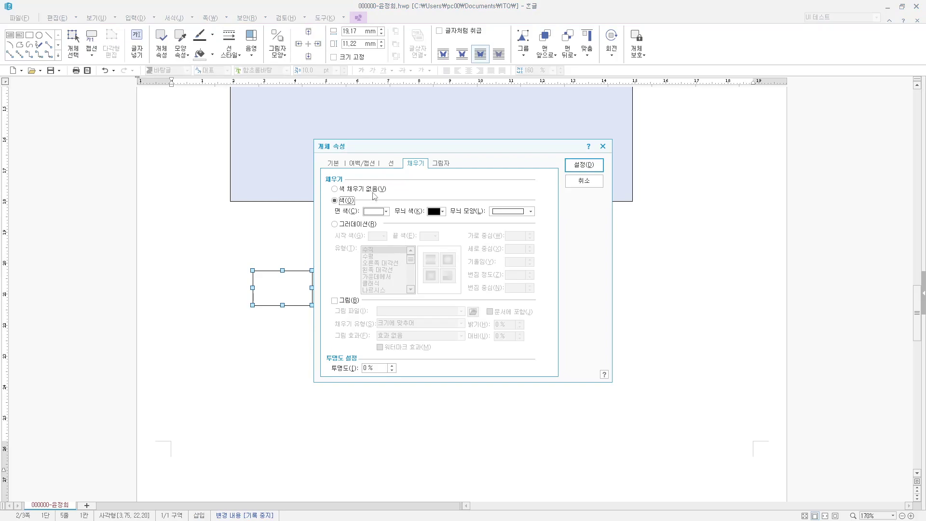
left_click(333, 164)
key("Tab")
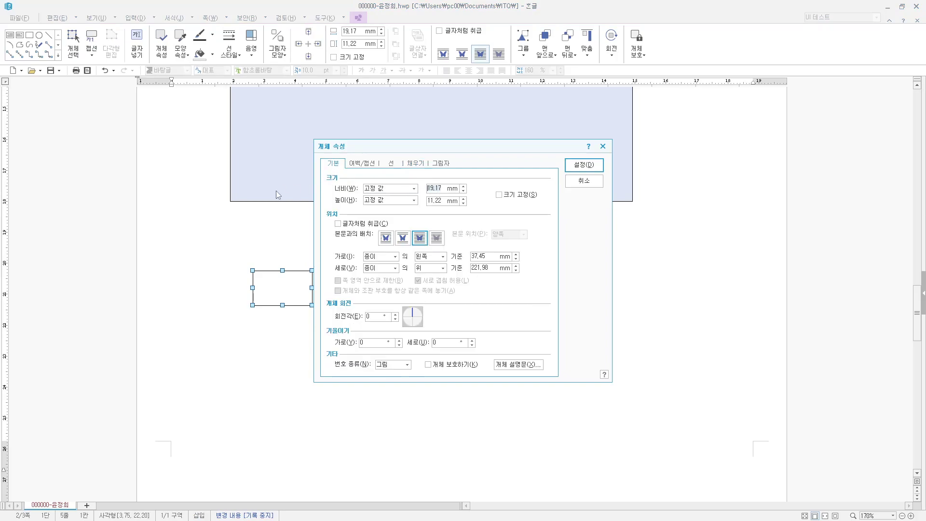
type("15")
key("Tab")
key("Tab")
type("8")
- Fill the rectangle orange and give it rounded corners
left_click(415, 164)
left_click(384, 212)
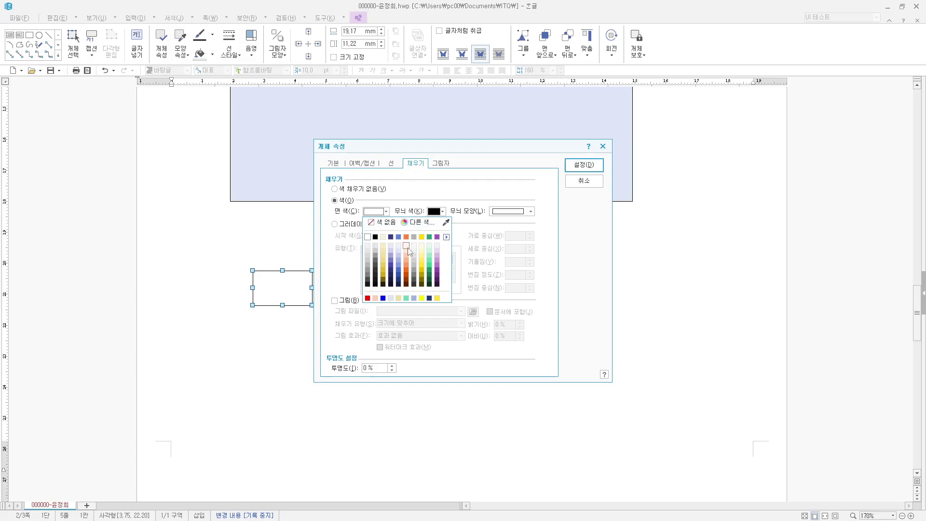
left_click(406, 237)
left_click(577, 167)
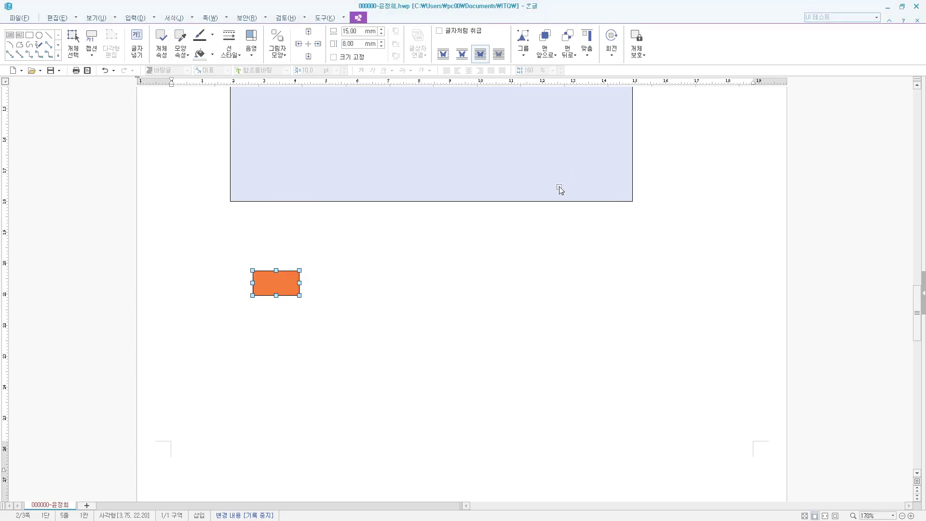
double_click(271, 285)
left_click(390, 164)
left_click(377, 270)
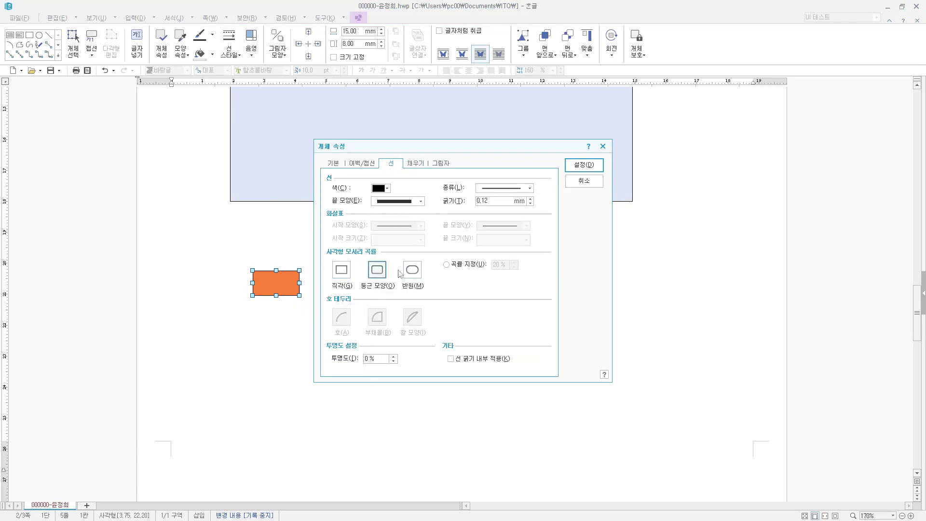
left_click(583, 165)
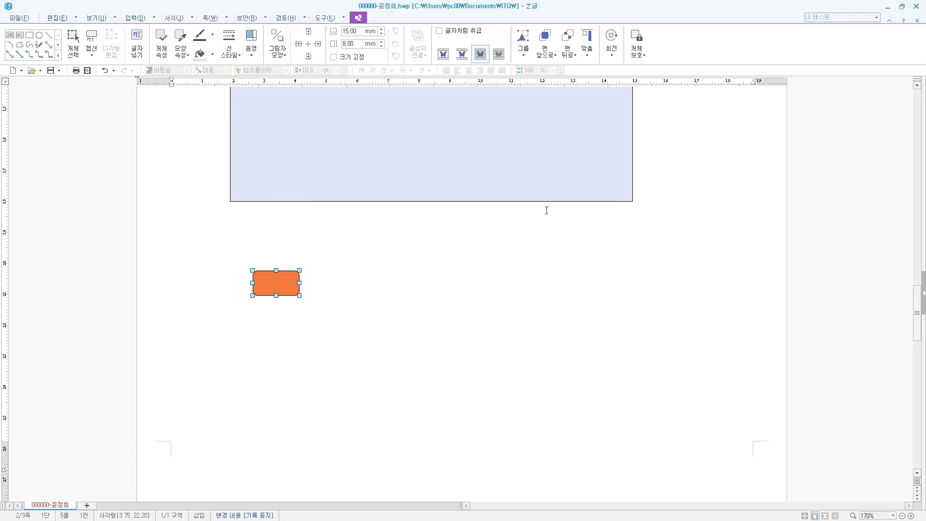
left_click(388, 299)
- Draw a text box over the orange tab's upper left and type 가
scroll(483, 404, "down", 5)
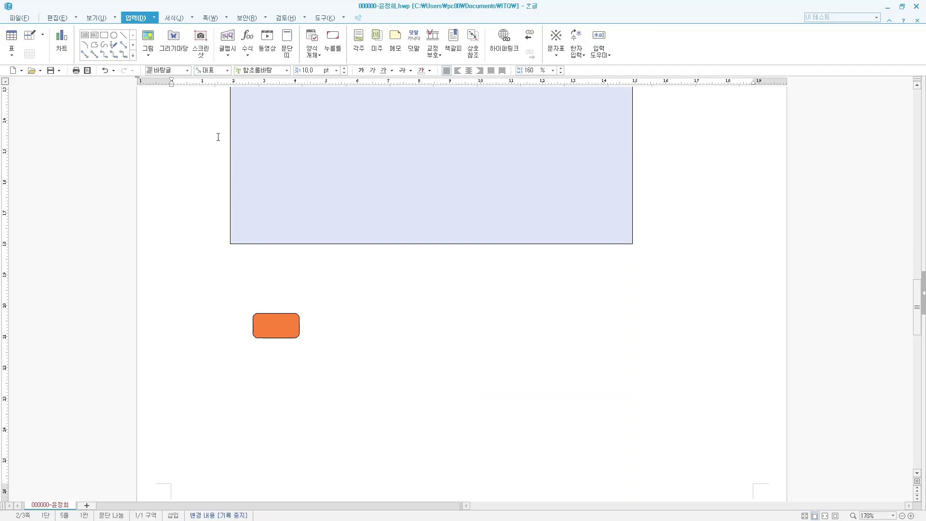
left_click(85, 35)
left_click_drag(241, 292, 283, 323)
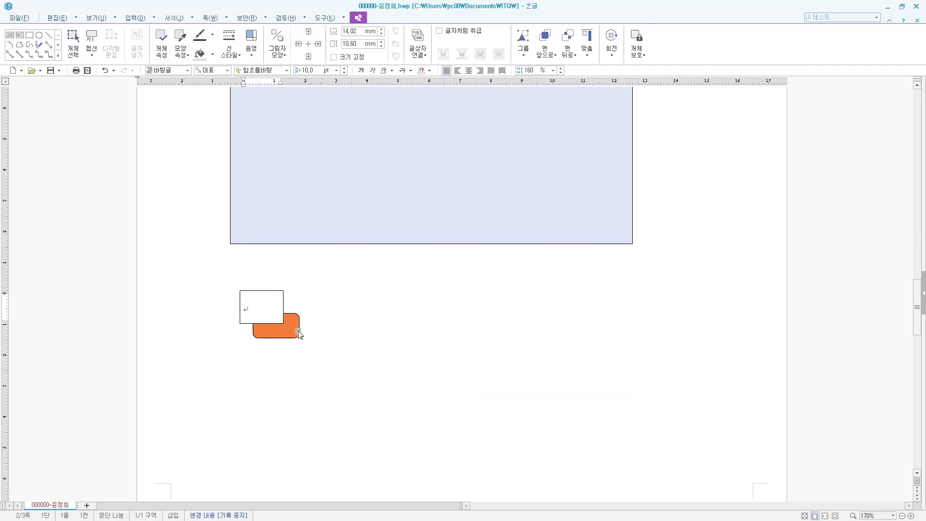
type("가")
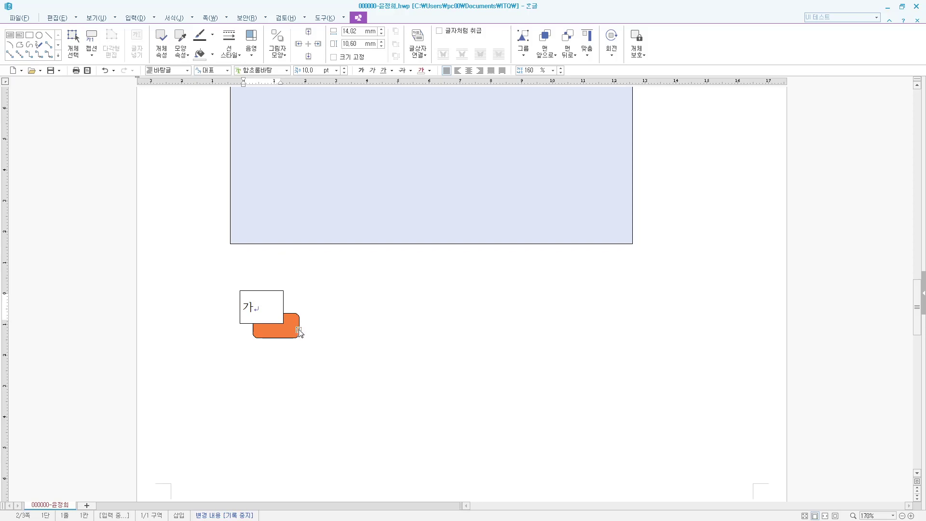
- Format 가 as 20 pt 궁서 and centre it in its text box
left_click_drag(264, 313, 245, 312)
key("alt+l")
type("궁서")
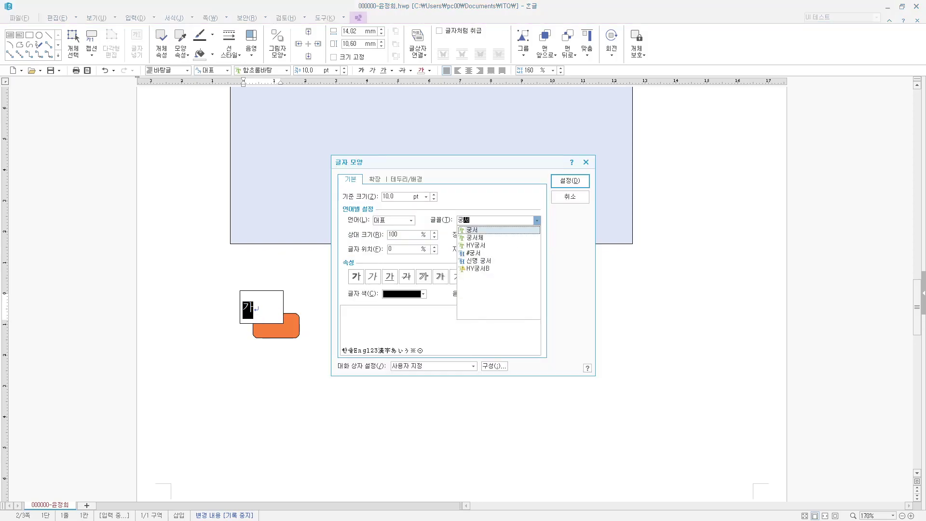
key("Return")
type("20")
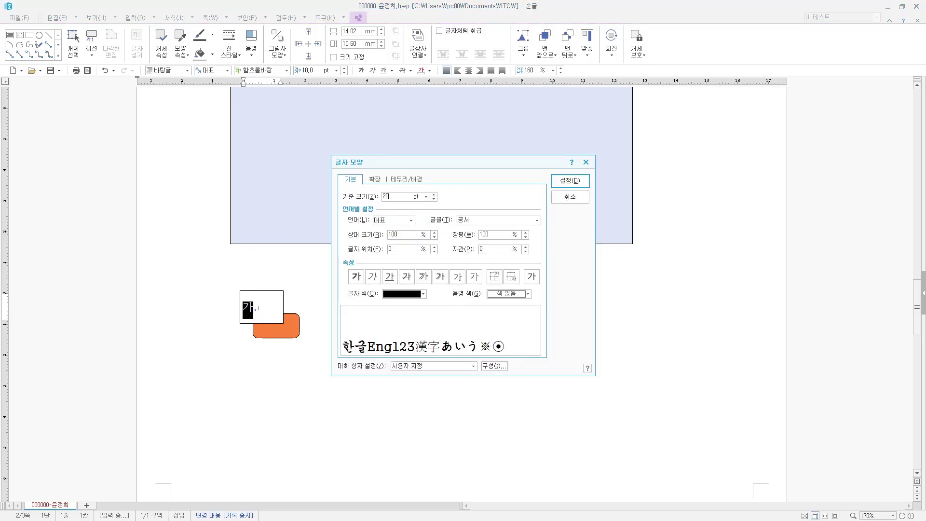
key("Return")
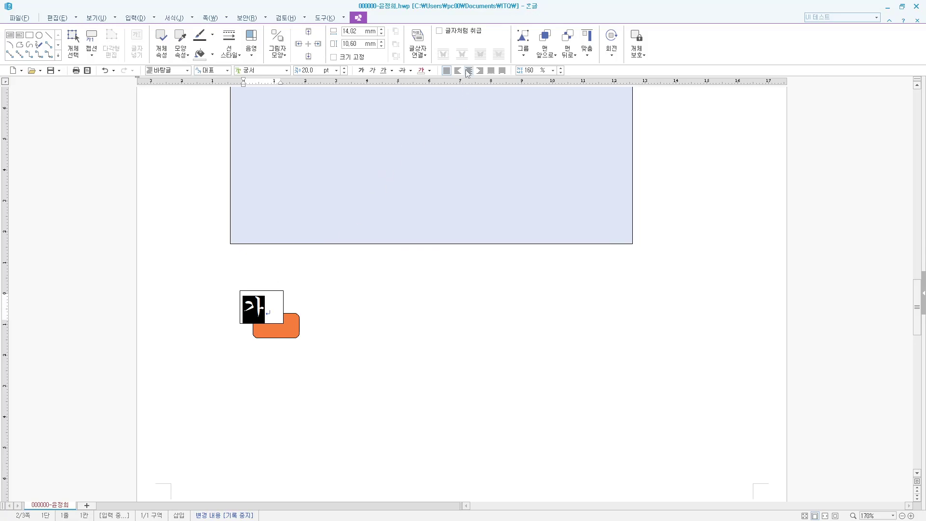
key("ctrl+shift+c")
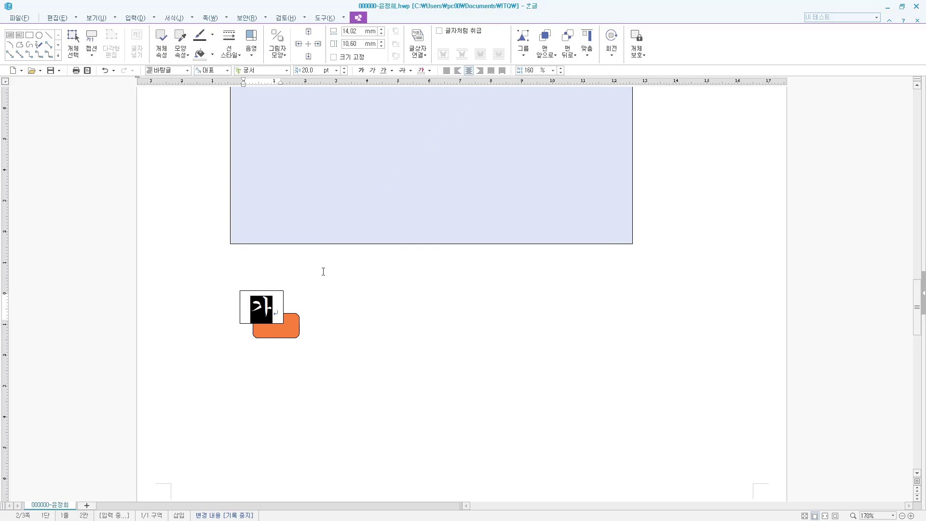
- Resize the 가 text box to 12 × 10 mm and nudge it onto the orange tab
double_click(284, 299)
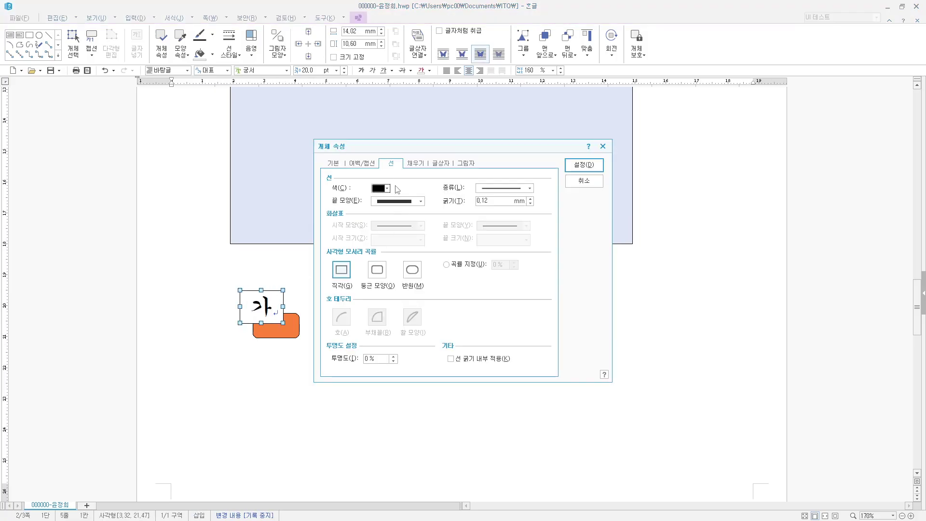
left_click(420, 164)
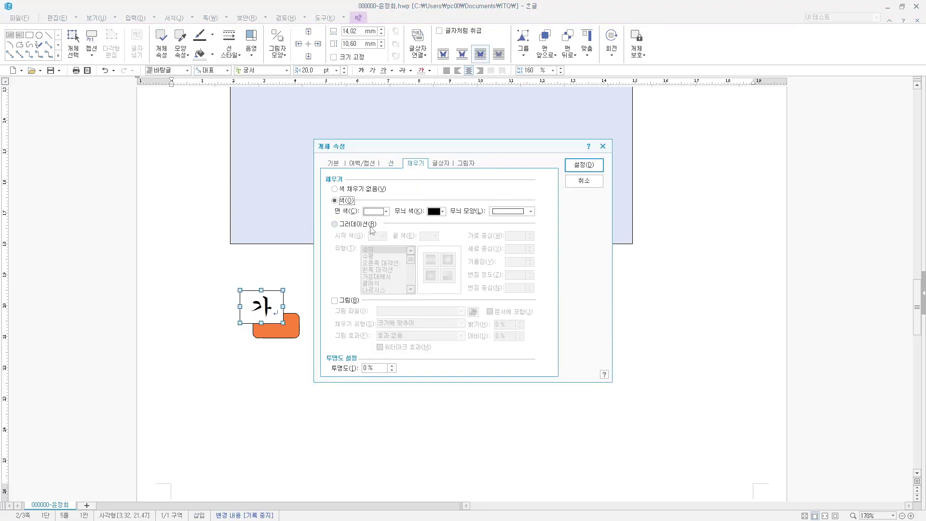
left_click(339, 165)
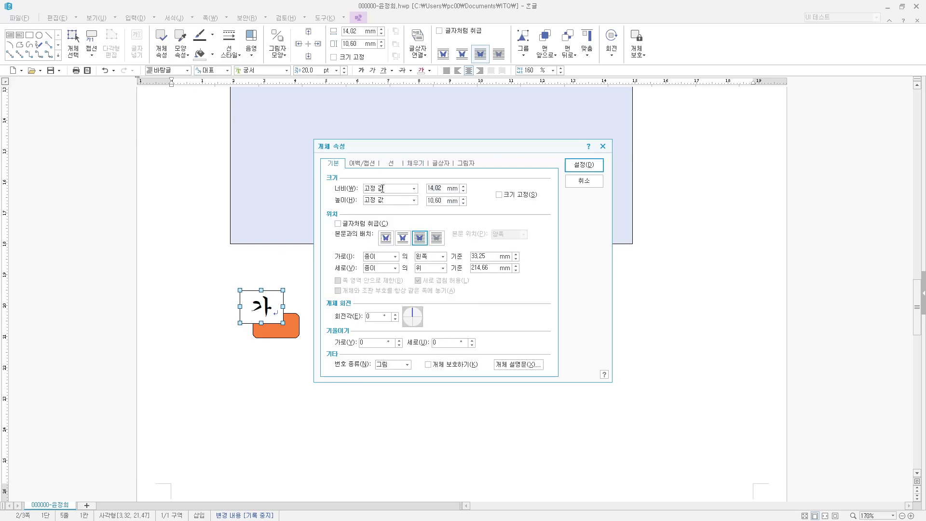
type("12")
key("Tab")
key("Tab")
type("10")
key("Return")
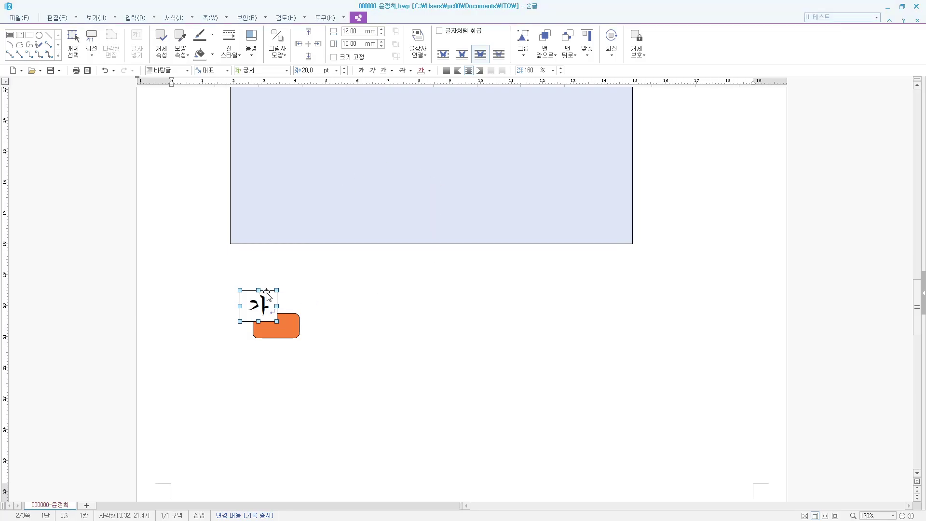
left_click_drag(267, 292, 274, 299)
- Draw a wide text box right of the 가 tab and type 금융과 재산관리
left_click(135, 19)
left_click(85, 35)
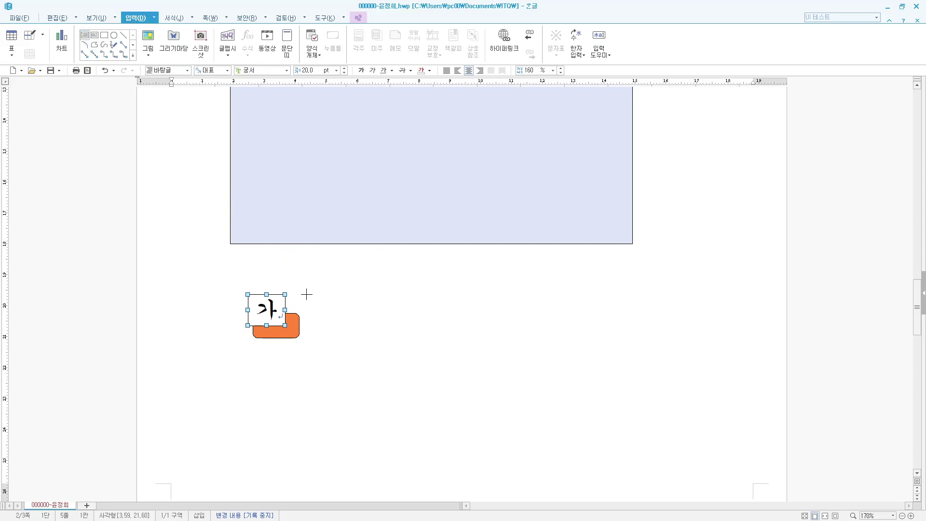
left_click_drag(307, 293, 596, 332)
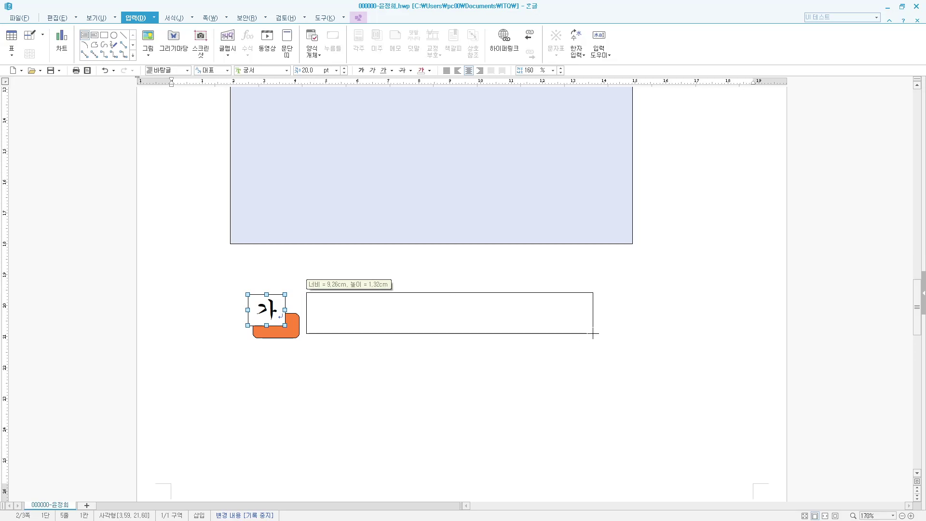
left_click_drag(593, 332, 610, 336)
type("금융과 재산")
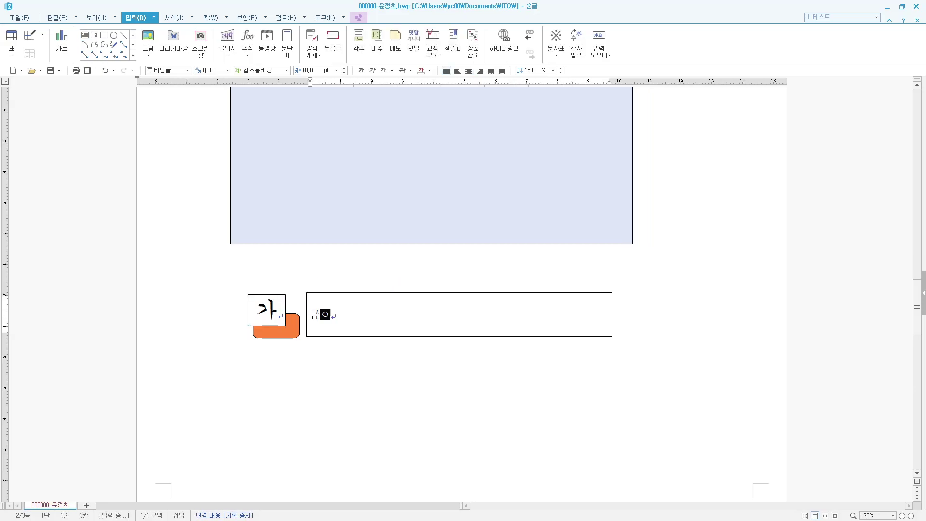
type("관리")
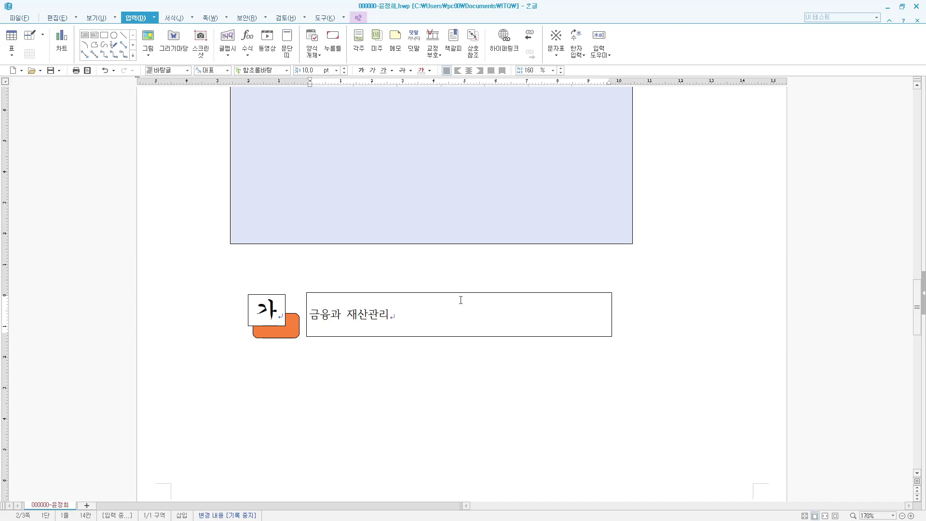
- Set 금융과 재산관리 in the 굴림 font and centre it
key("shift+Home")
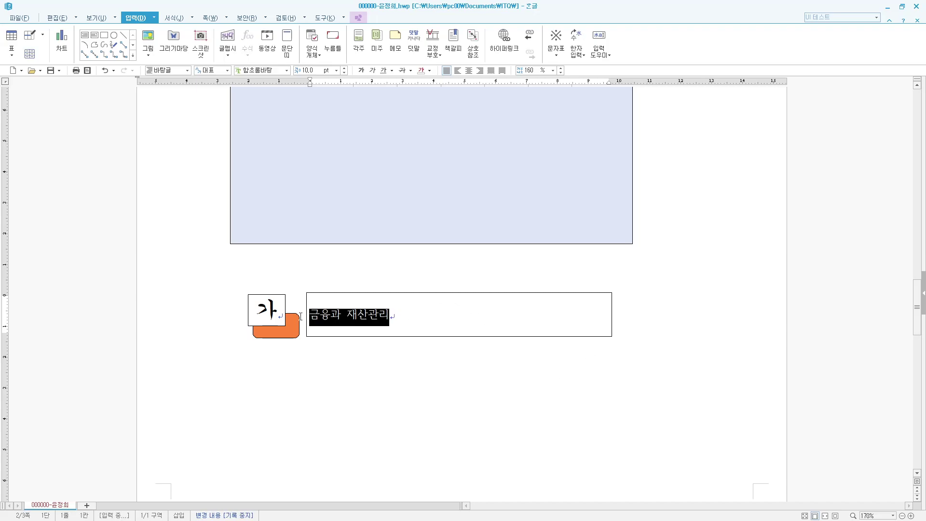
key("alt+l")
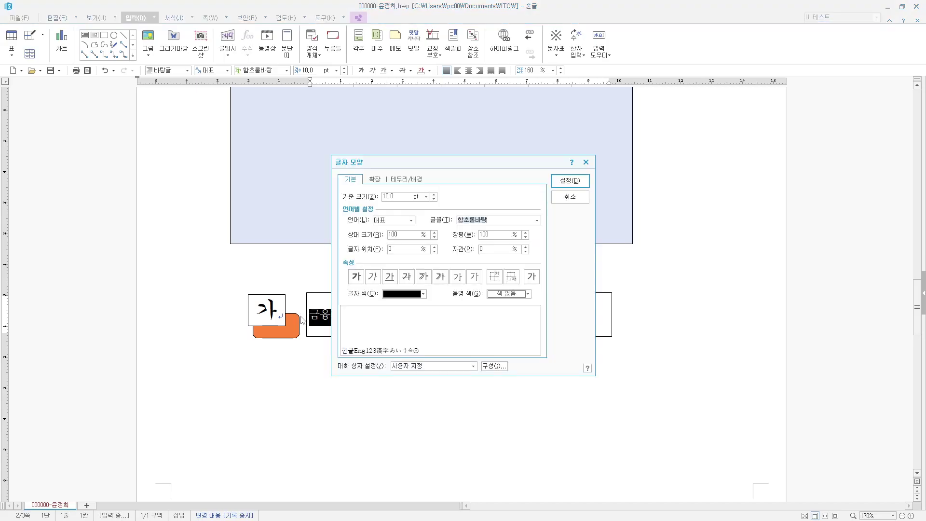
type("굴림")
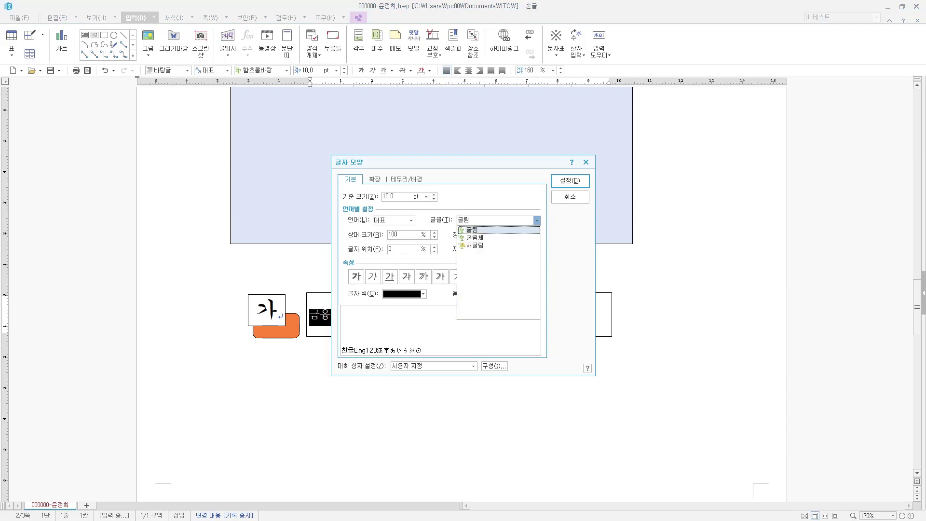
key("Return")
key("Return")
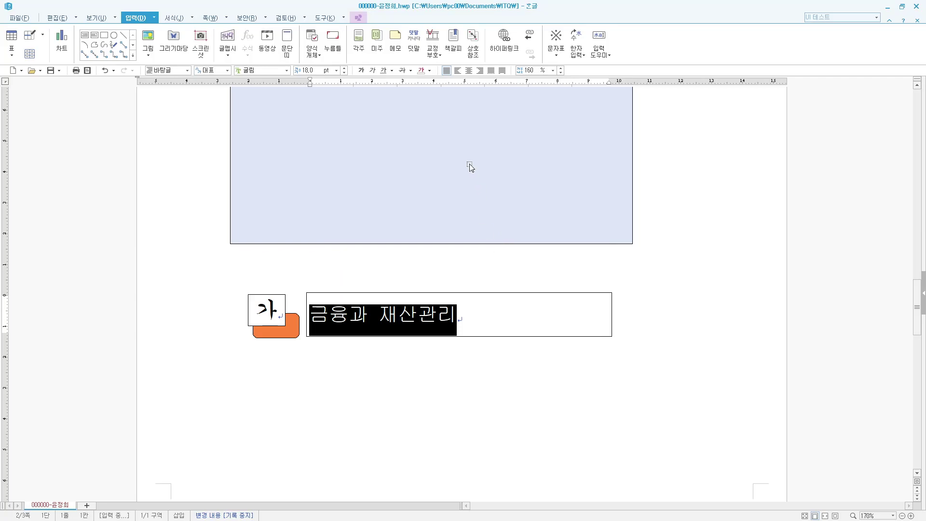
key("ctrl+shift+c")
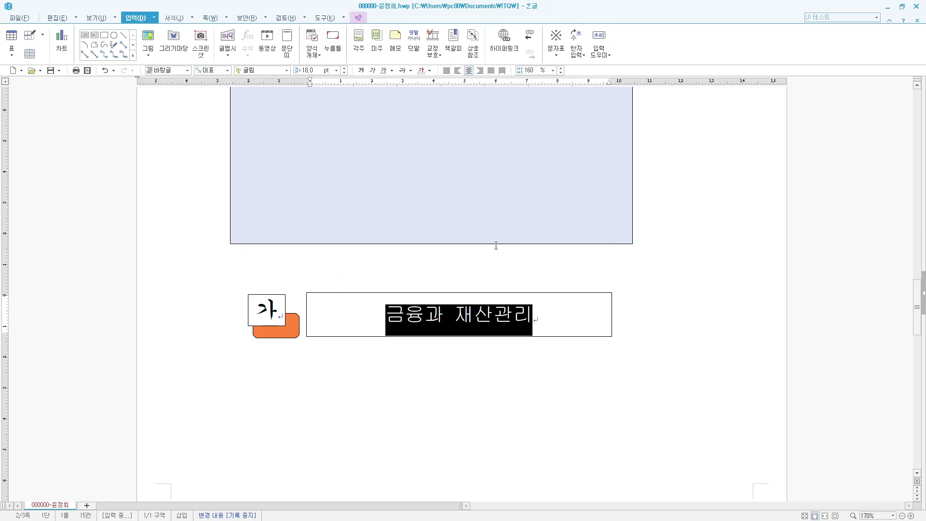
- Give the 금융과 재산관리 box no fill and a dashed outline, then select it with the 가 box and orange tab
double_click(545, 294)
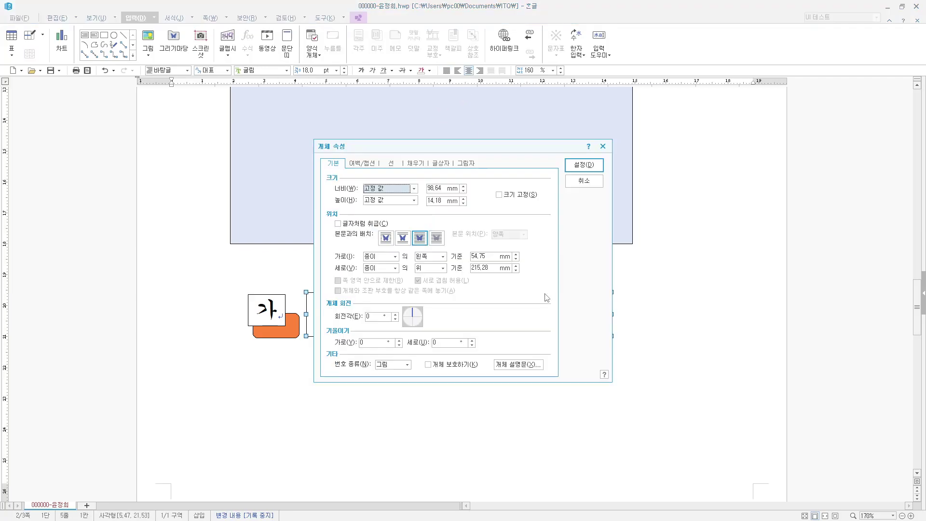
left_click(417, 164)
left_click(364, 189)
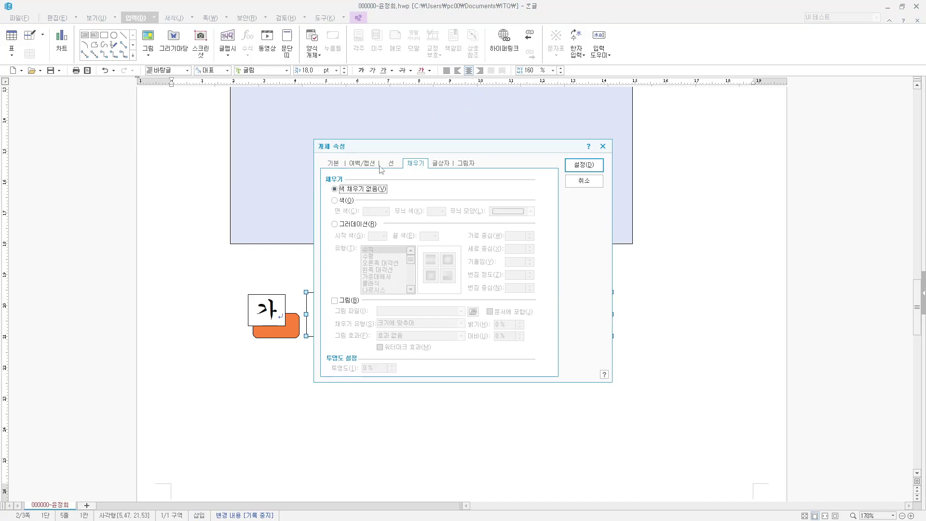
left_click(396, 166)
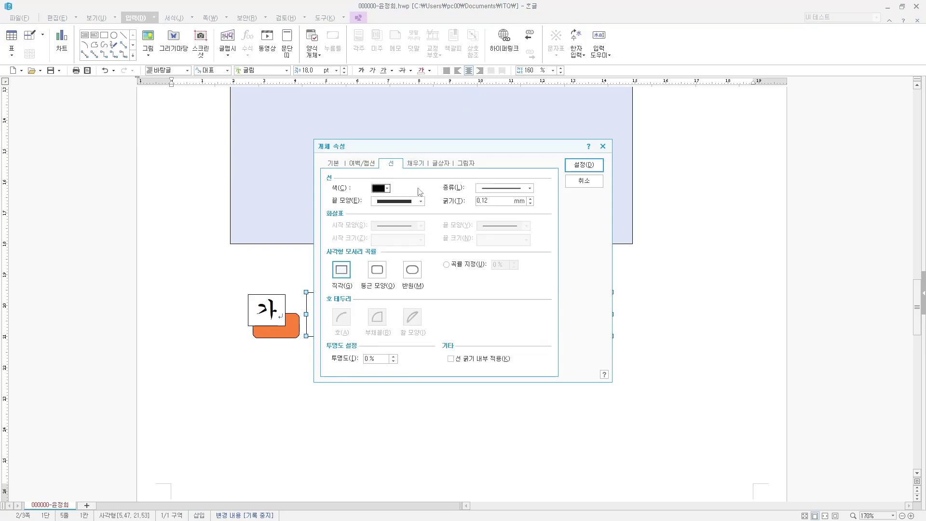
left_click(523, 189)
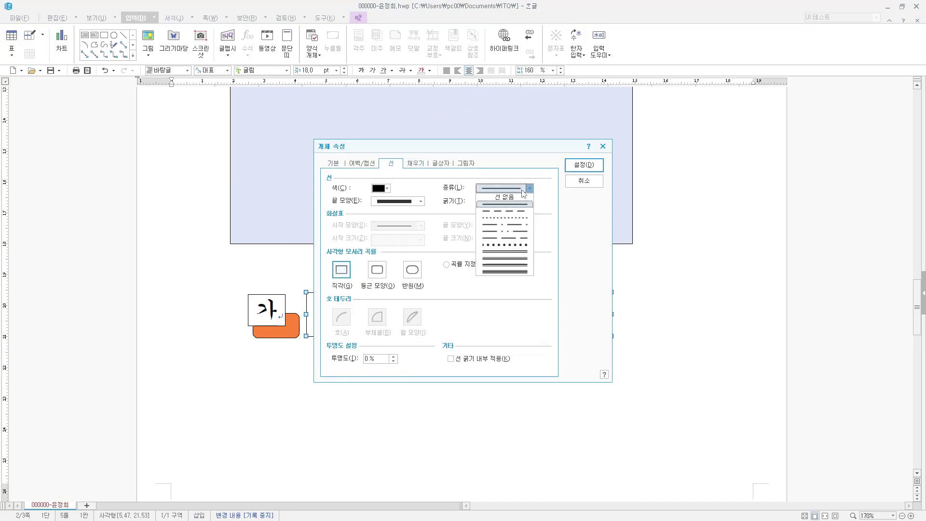
left_click(523, 217)
left_click(583, 164)
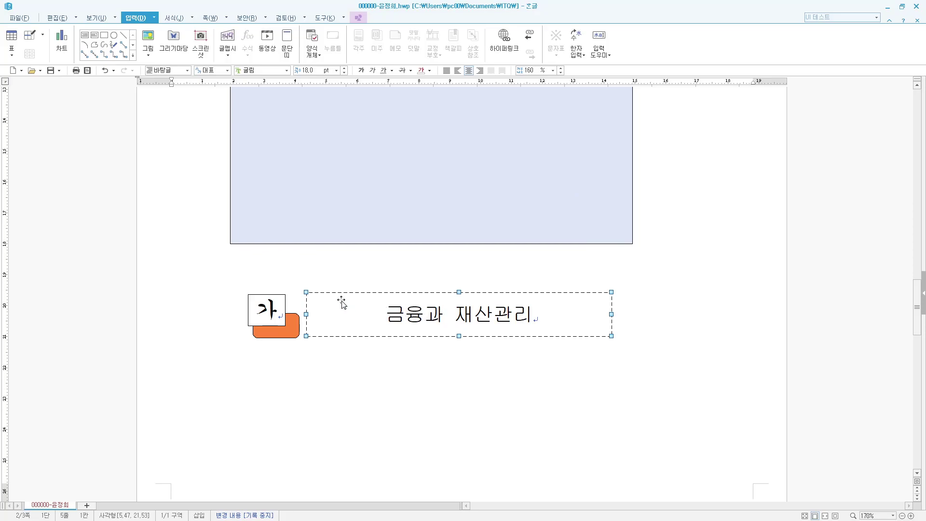
left_click(268, 300, "shift")
left_click(294, 321, "shift")
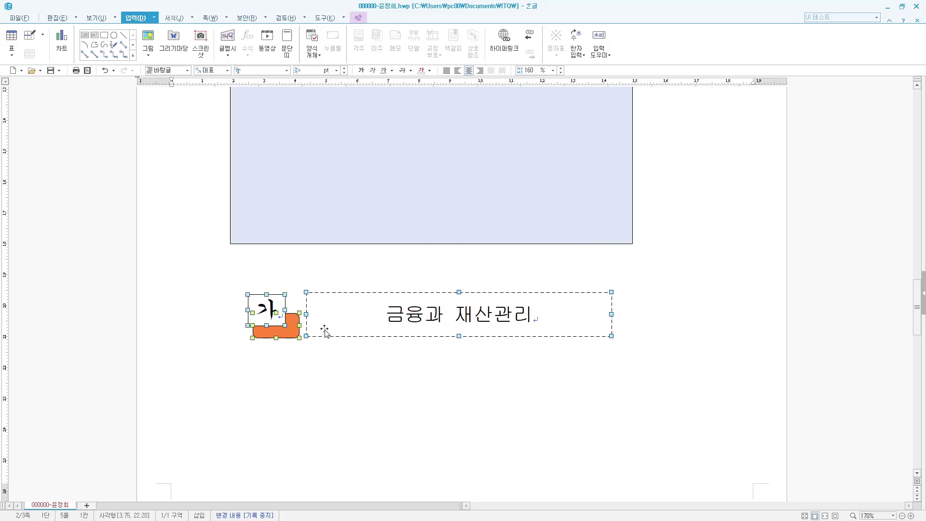
- Drag the row toward the light blue panel, undoing an accidental move of the panel itself
left_click_drag(370, 300, 360, 161)
scroll(368, 177, "up", 3)
left_click(371, 303)
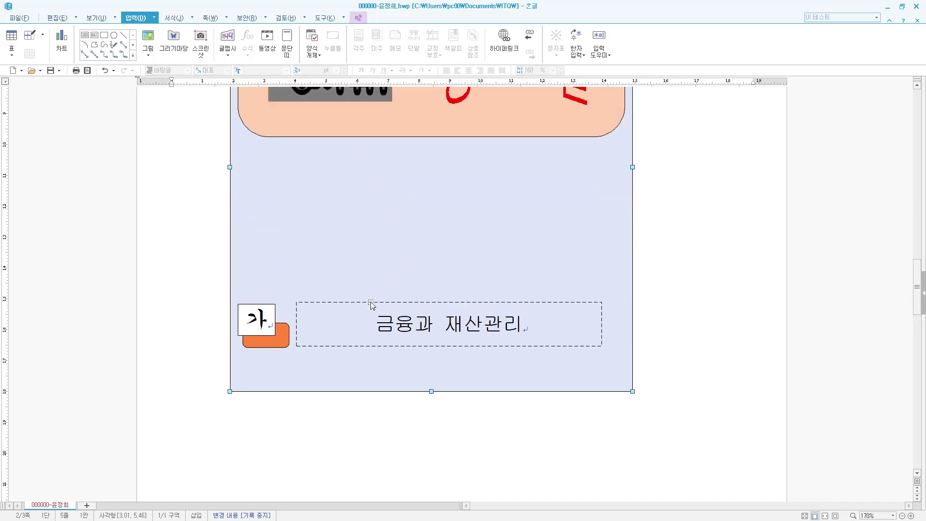
left_click_drag(371, 303, 393, 205)
key("ctrl+z")
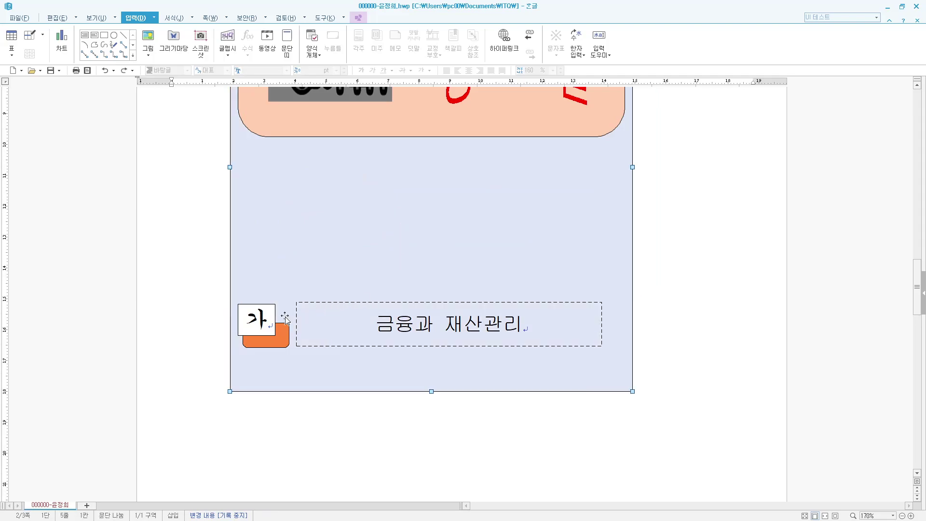
- Select the 가 label, orange tab and 금융과 재산관리 box together and duplicate the row below
left_click(263, 310)
left_click(279, 331, "shift")
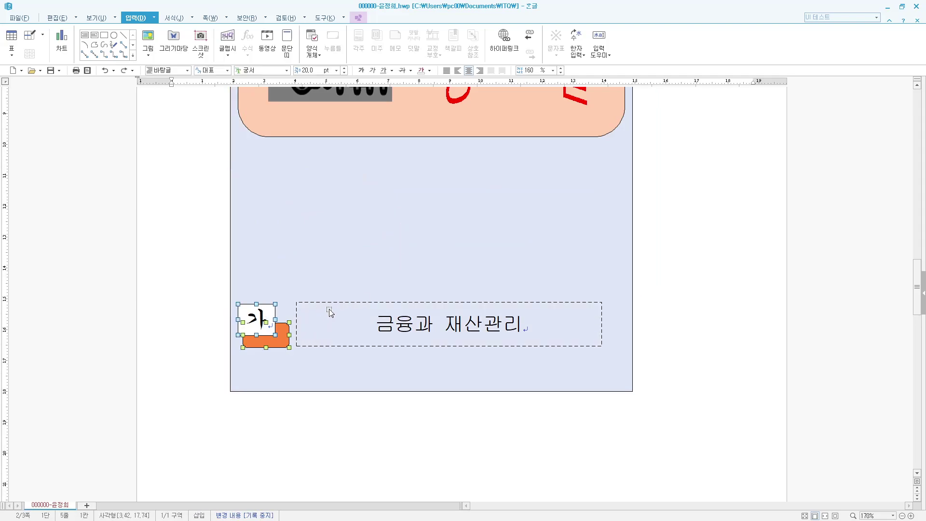
left_click(337, 311, "shift")
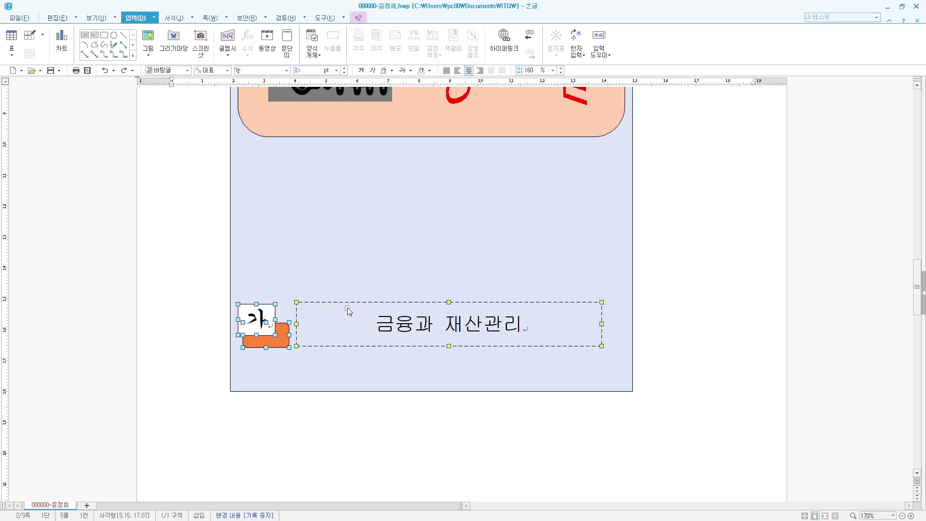
left_click_drag(348, 309, 369, 351)
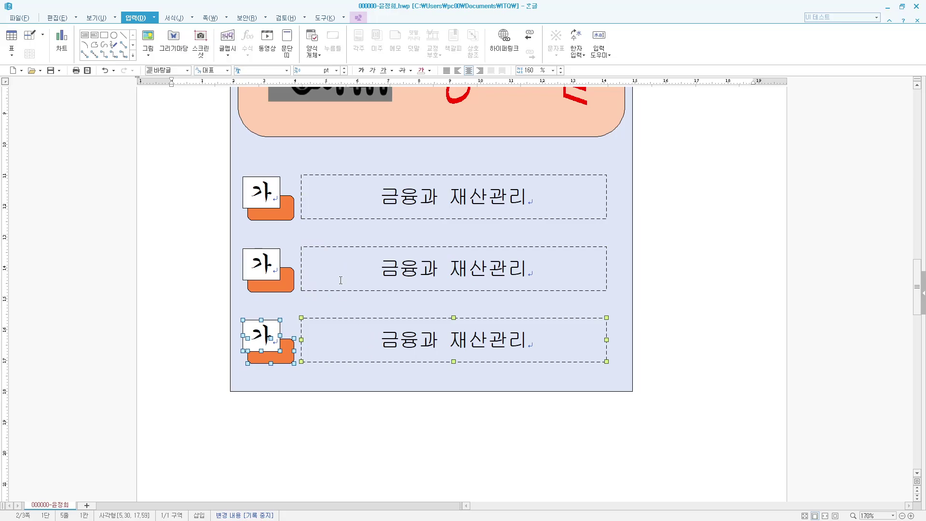
- Change the middle and bottom labels from 가 to 나 and 다
left_click(268, 265)
key("BackSpace")
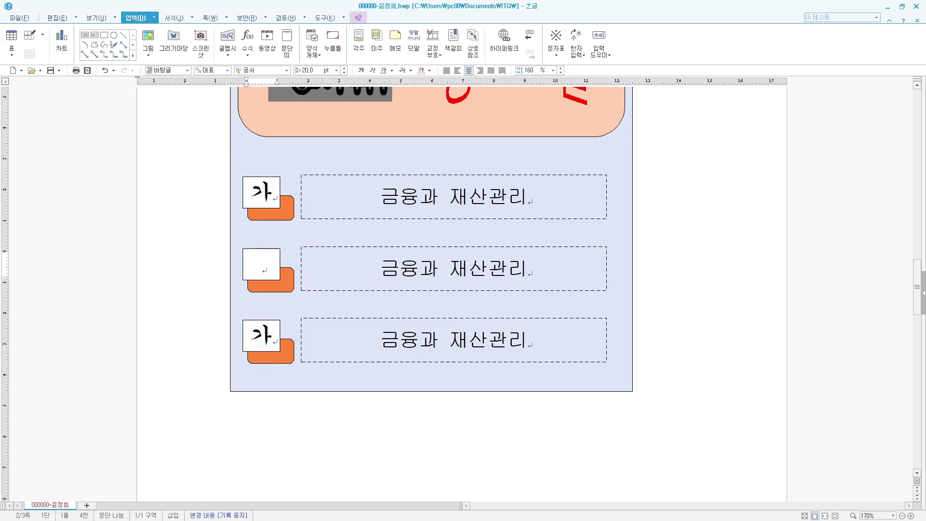
type("나")
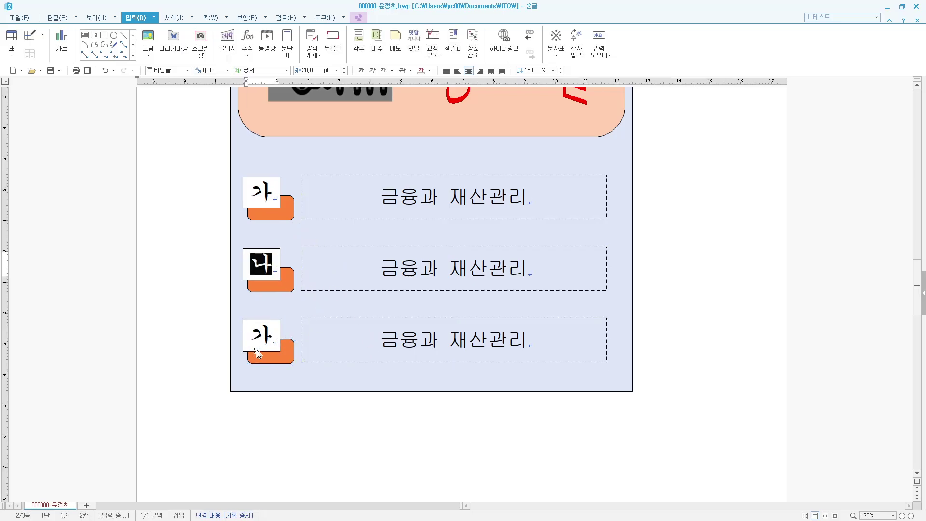
left_click(256, 349)
key("BackSpace")
type("다")
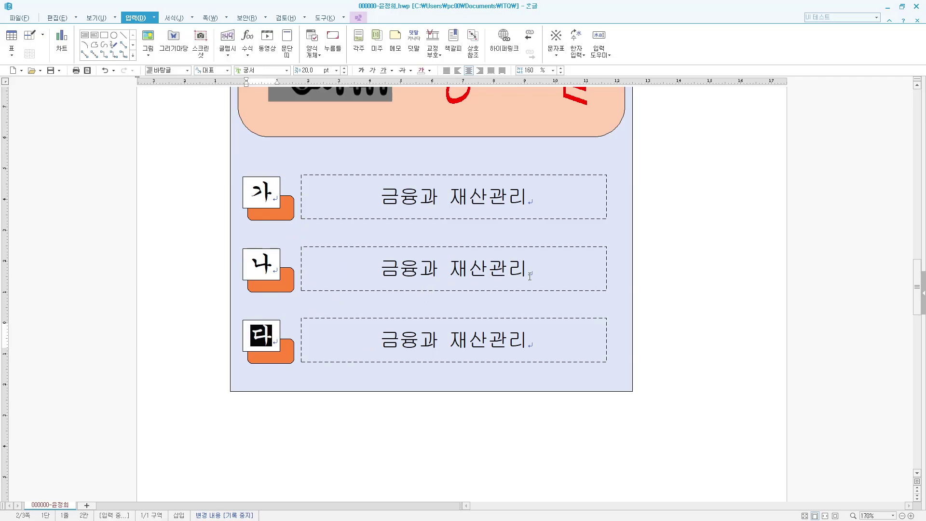
- Retitle the middle row 국민소득과 경제성장 and the bottom row 실업과 인플레이션
left_click_drag(528, 275, 381, 274)
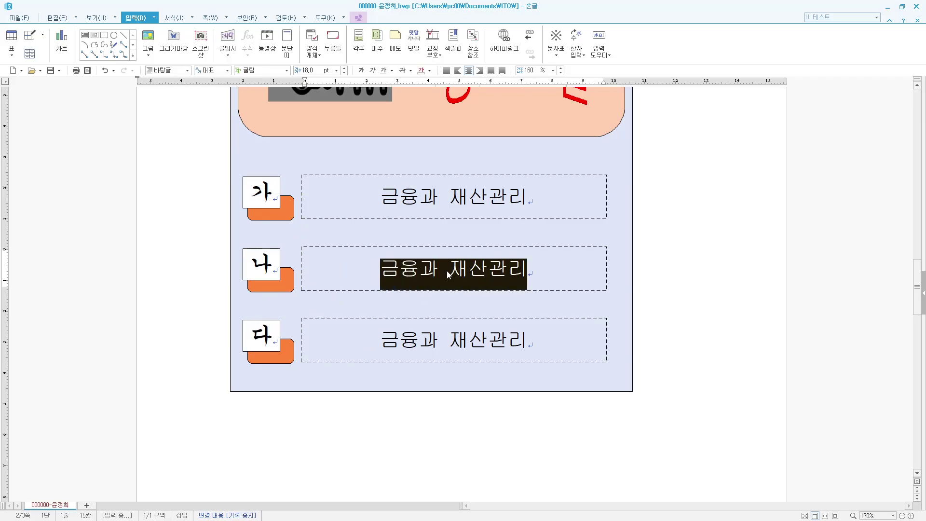
type("국민소득과 경제성장")
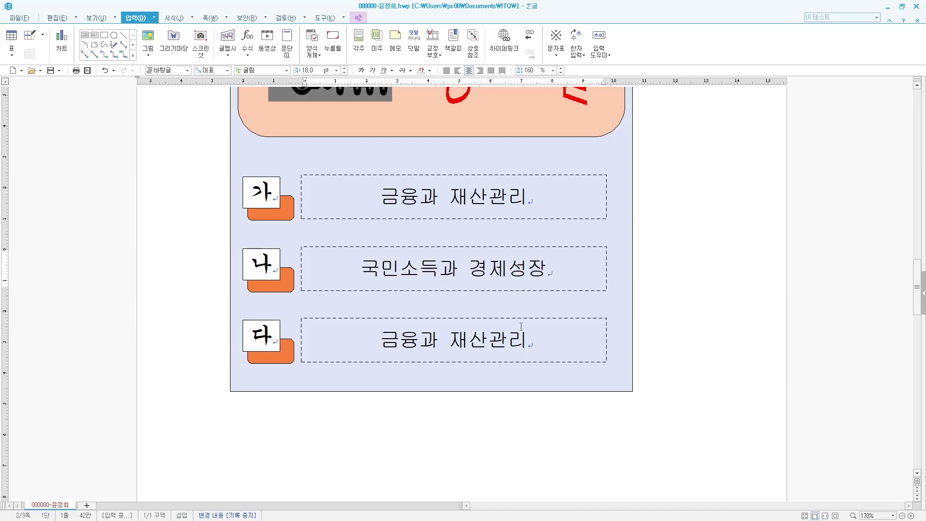
left_click(538, 351)
key("BackSpace")
key("BackSpace")
key("BackSpace")
key("BackSpace")
key("BackSpace")
key("BackSpace")
key("BackSpace")
key("BackSpace")
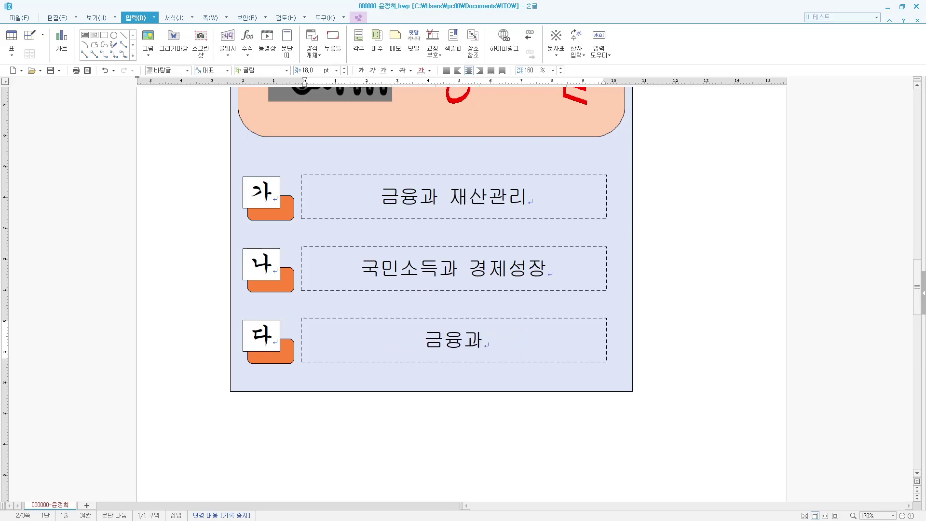
type("시ㄹ업과 인플레")
type("이션")
left_click(585, 325)
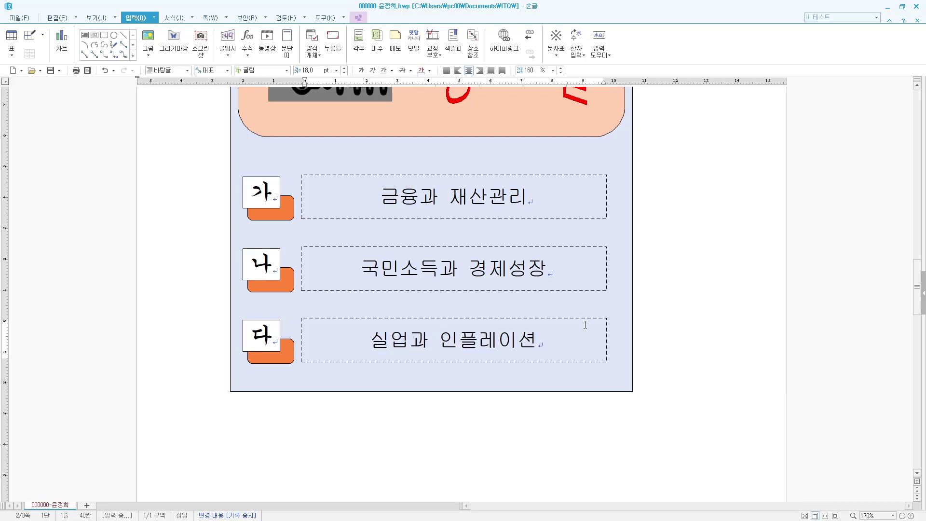
left_click(710, 303)
scroll(709, 327, "down", 2)
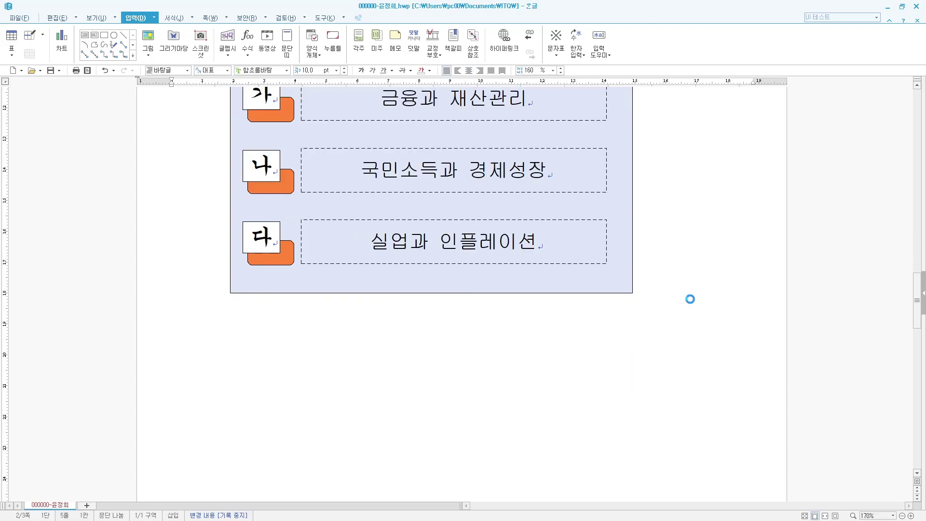
- Fill the tab behind 나 with light lavender
scroll(525, 353, "up", 1)
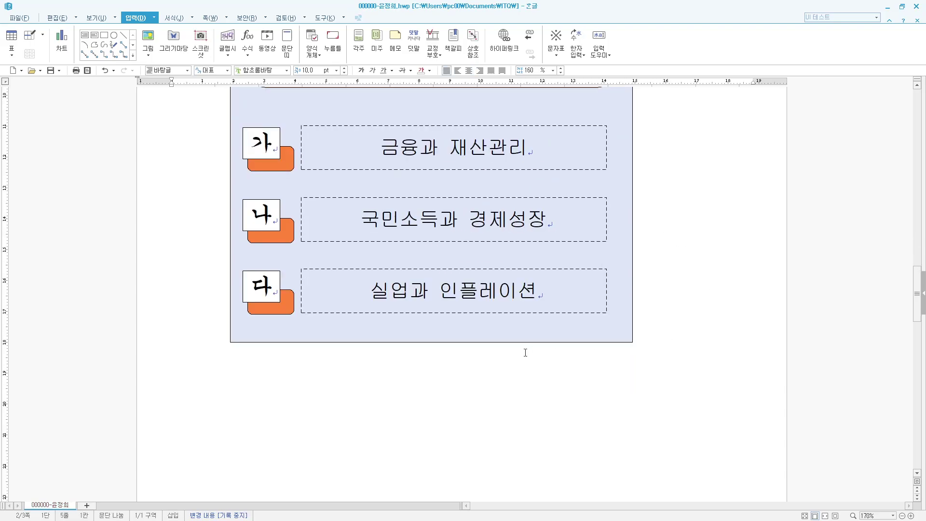
double_click(288, 236)
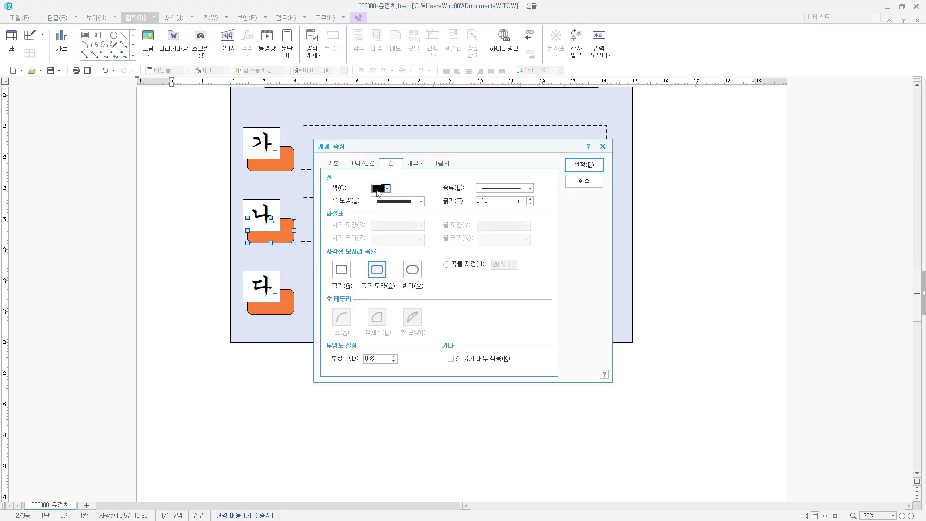
left_click(415, 163)
left_click(387, 211)
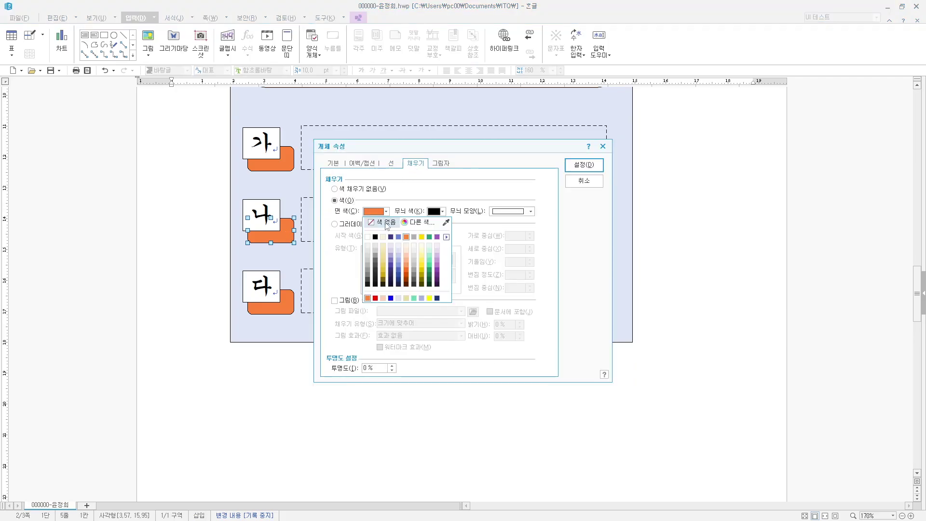
left_click(399, 255)
left_click(584, 165)
- Fill the tab behind 다 with purple
double_click(295, 306)
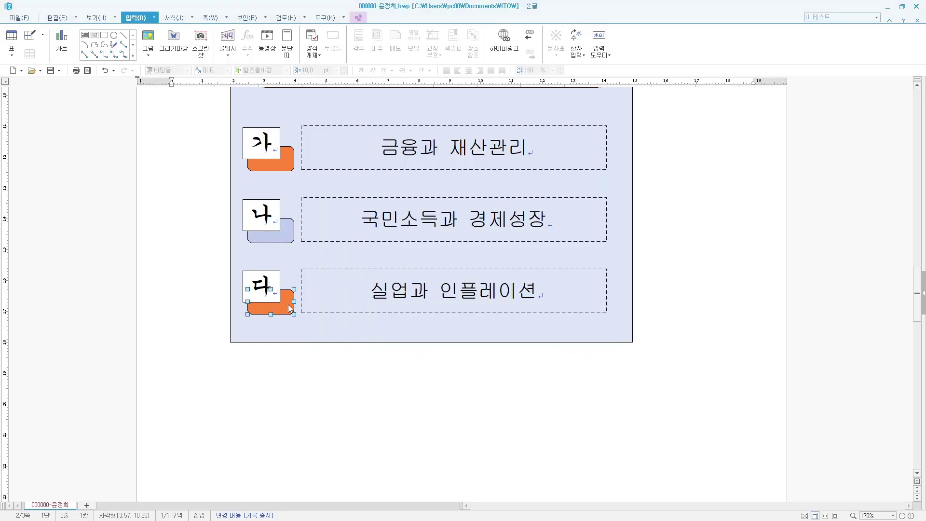
left_click(386, 211)
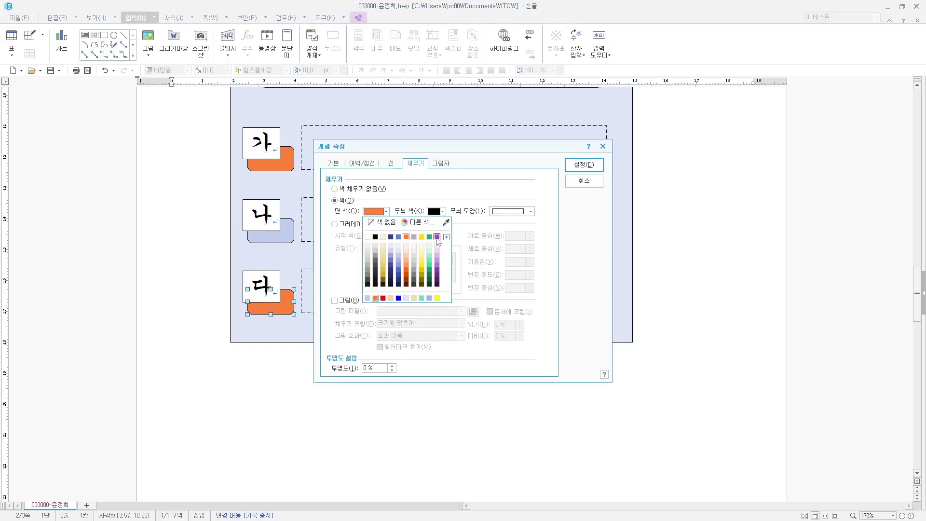
left_click(437, 236)
left_click(584, 165)
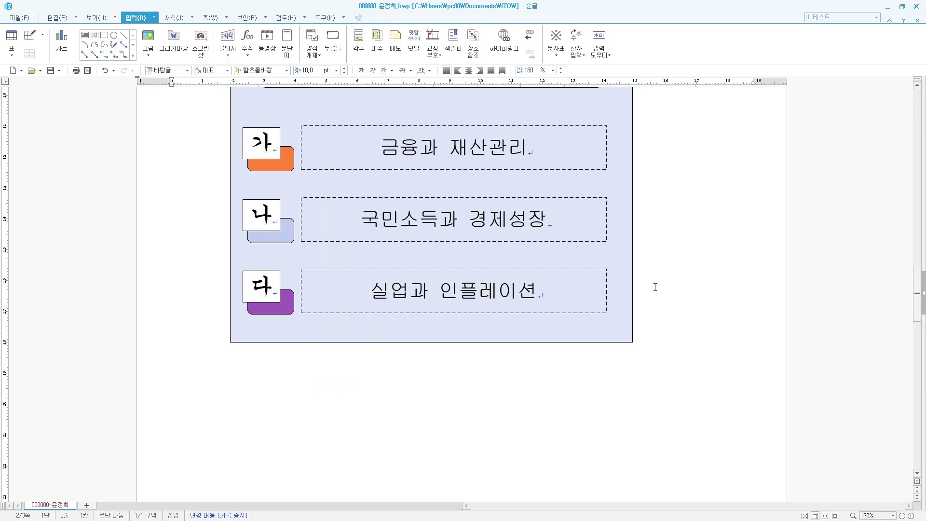
scroll(655, 287, "up", 5)
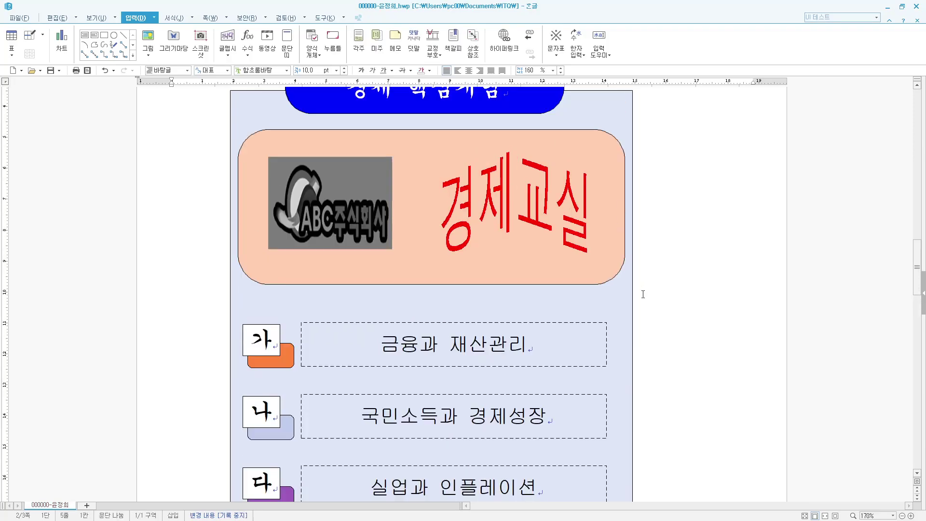
scroll(642, 294, "up", 20)
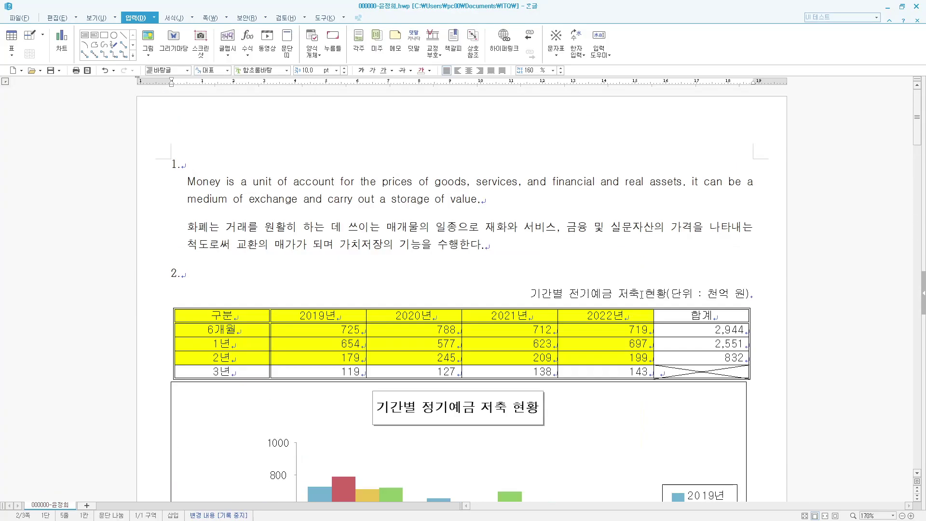
scroll(615, 316, "down", 20)
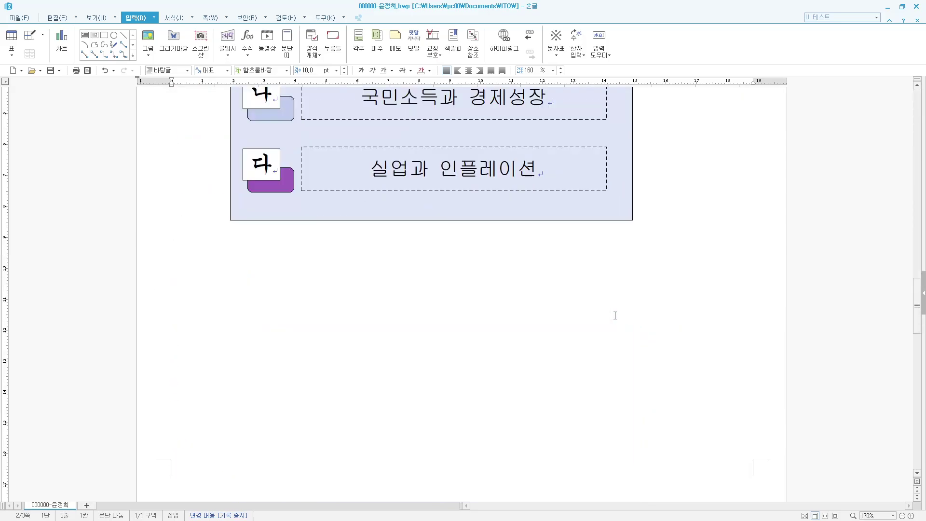
scroll(615, 315, "down", 15)
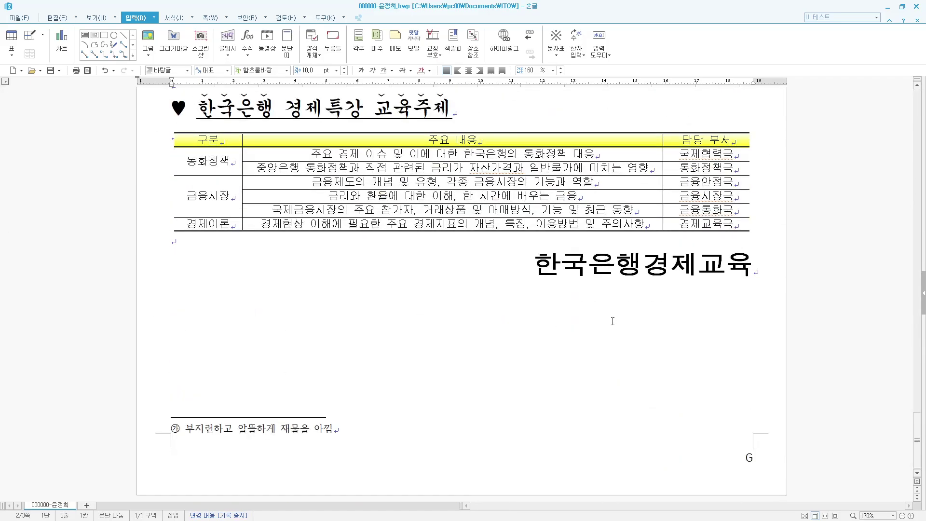
scroll(613, 321, "up", 20)
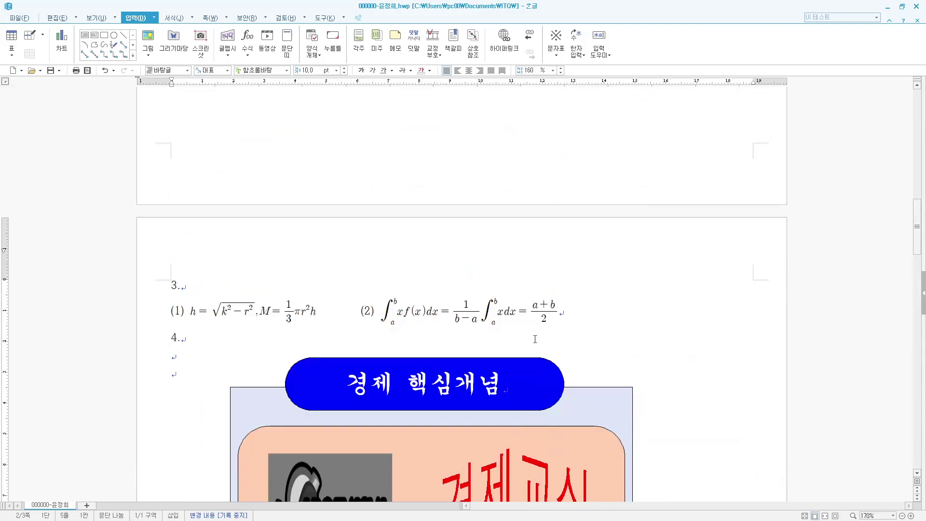